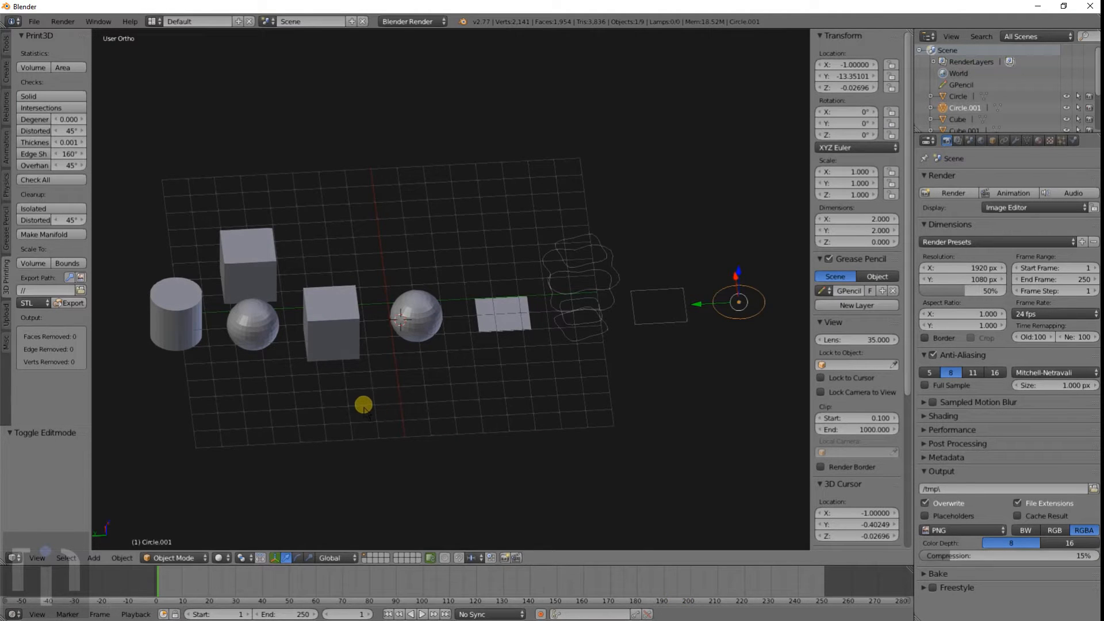
Select the sphere between the cube and the flat plane and check its mesh in Edit Mode
{"action": "scroll", "coordinate": [397, 402], "scroll_direction": "down", "scroll_amount": 2}
{"action": "scroll", "coordinate": [457, 401], "scroll_direction": "down", "scroll_amount": 3}
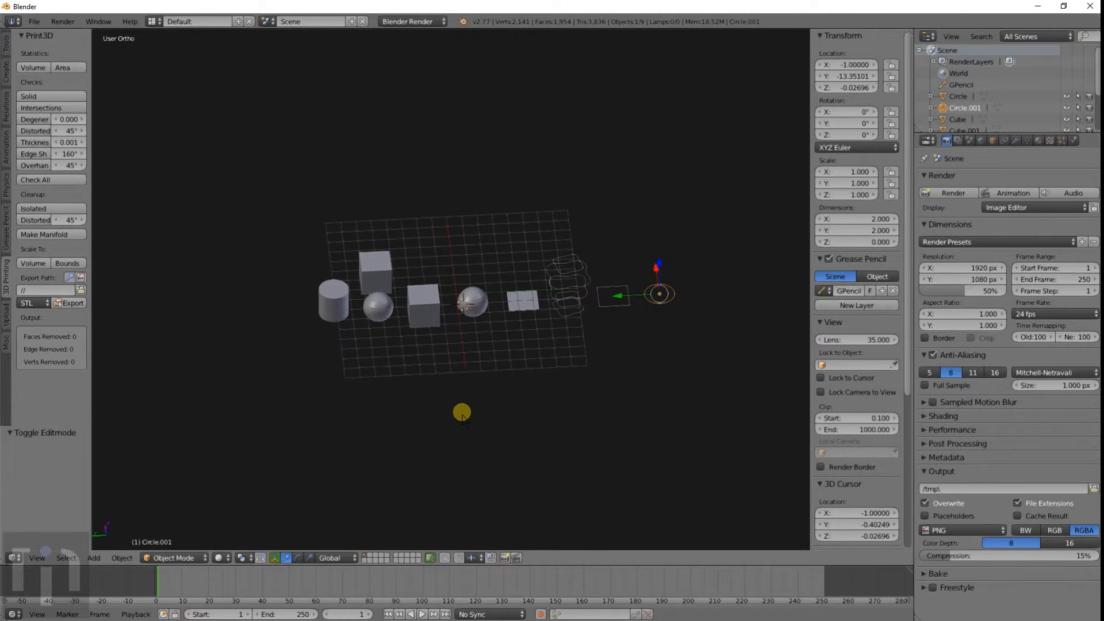
{"action": "mouse_move", "coordinate": [461, 415]}
{"action": "middle_mouse_down"}
{"action": "mouse_move", "coordinate": [485, 403]}
{"action": "mouse_move", "coordinate": [453, 418]}
{"action": "middle_mouse_up"}
{"action": "scroll", "coordinate": [454, 418], "scroll_direction": "up", "scroll_amount": 5}
{"action": "middle_click_drag", "start_coordinate": [545, 384], "coordinate": [461, 377]}
{"action": "right_click", "coordinate": [431, 333]}
{"action": "key", "text": "Tab"}
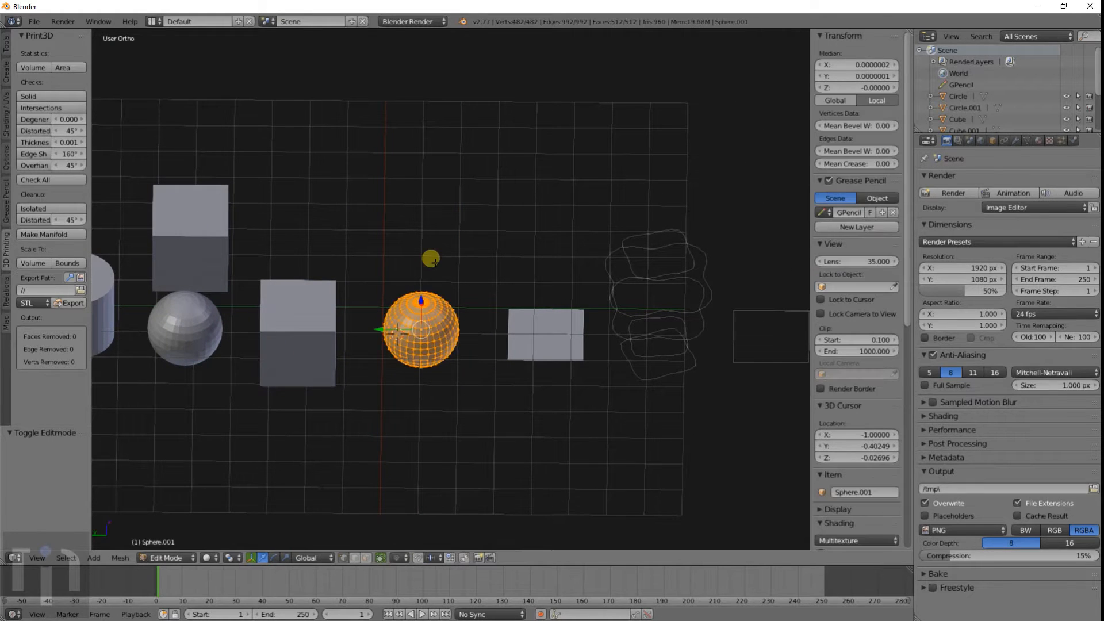
{"action": "key", "text": "w"}
{"action": "key", "text": "Escape"}
{"action": "key", "text": "Tab"}
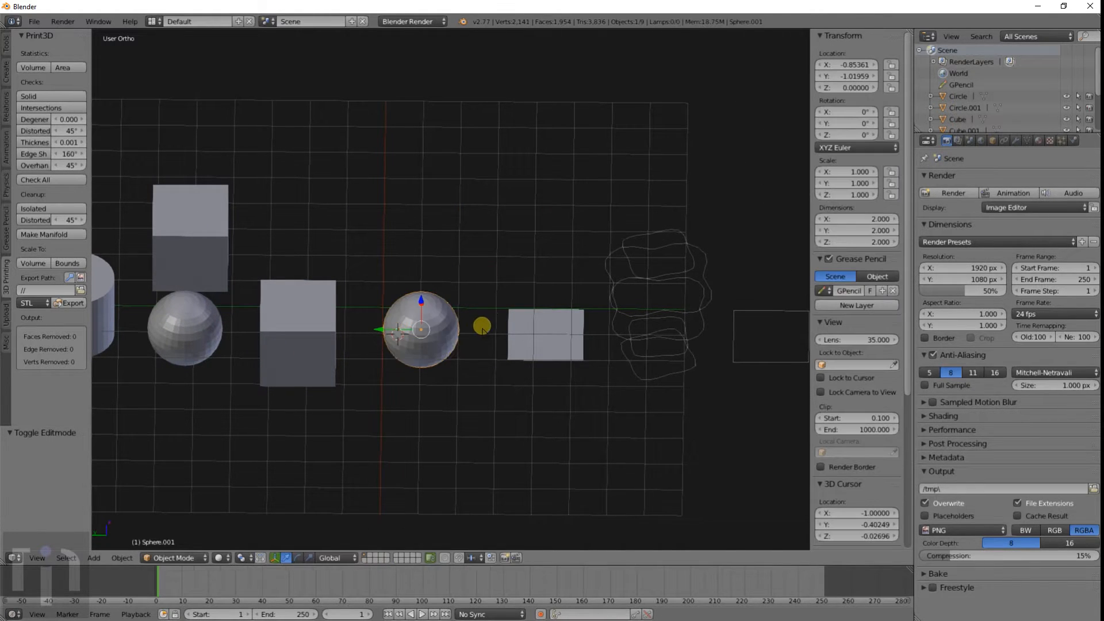
{"action": "scroll", "coordinate": [483, 322], "scroll_direction": "up", "scroll_amount": 3}
{"action": "key", "text": "Tab"}
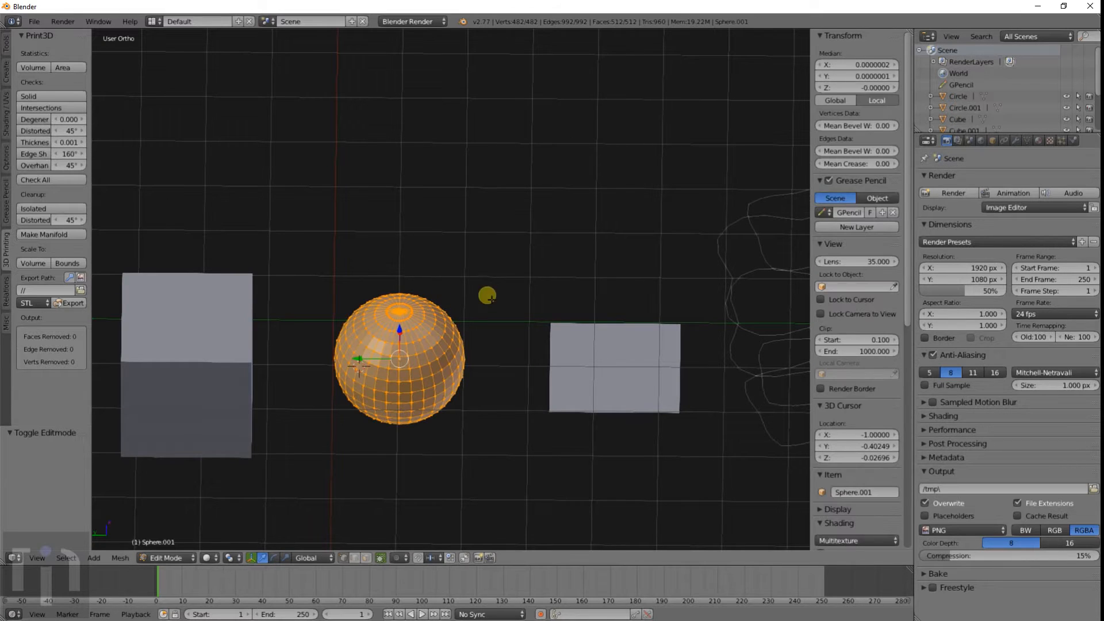
{"action": "key", "text": "Tab"}
Start the Screencast Keys display for the 3D view
{"action": "scroll", "coordinate": [773, 363], "scroll_direction": "down", "scroll_amount": 4}
{"action": "scroll", "coordinate": [835, 379], "scroll_direction": "down", "scroll_amount": 5}
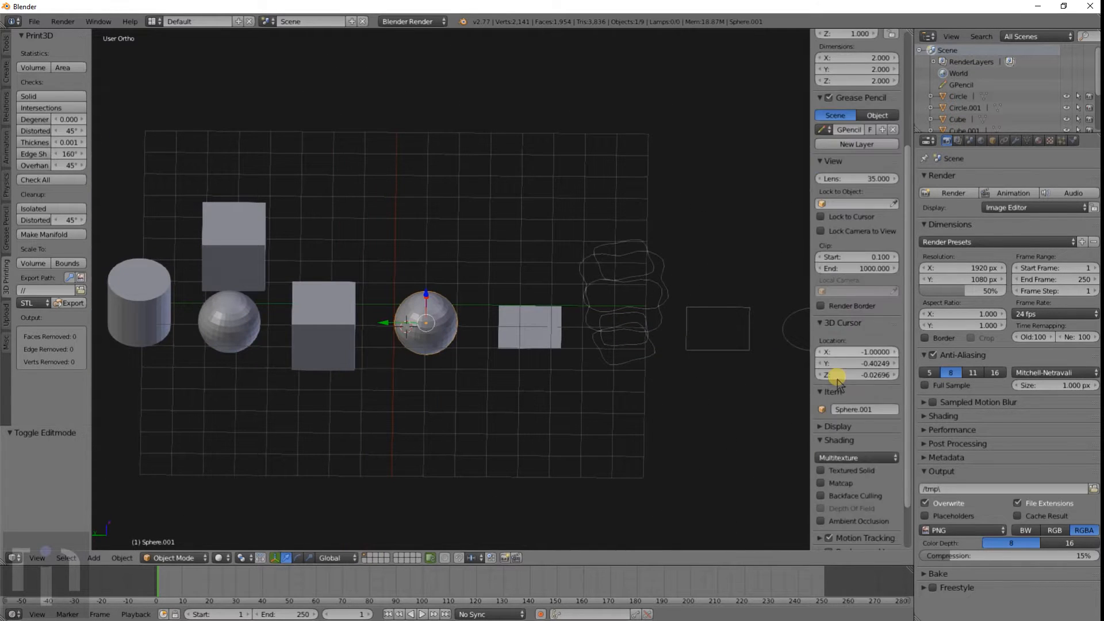
{"action": "left_click", "coordinate": [849, 539]}
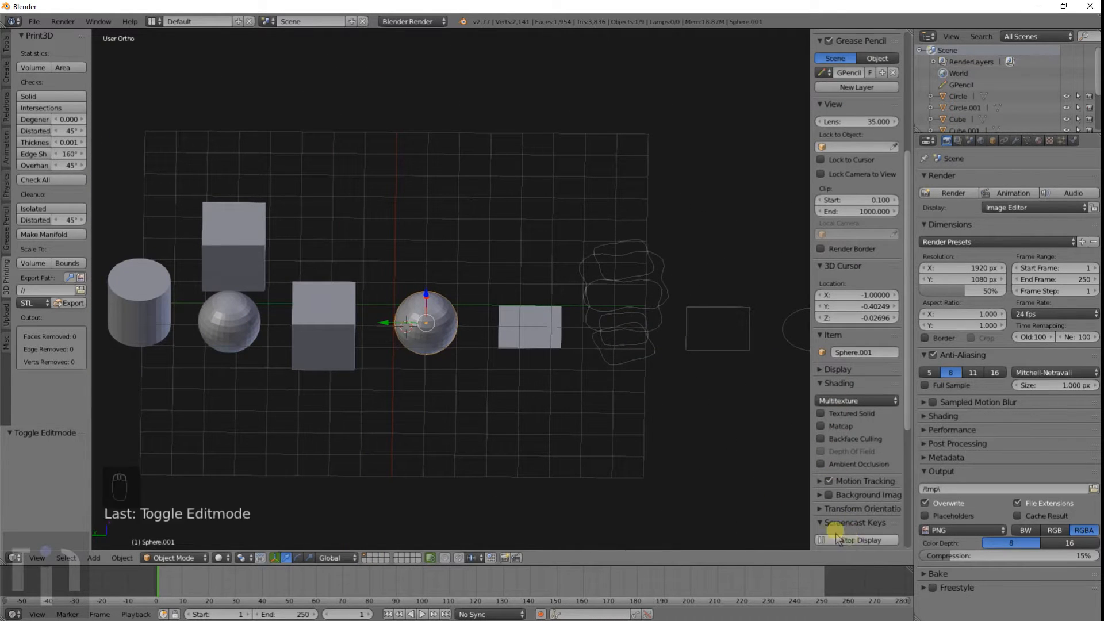
Review the LoopTools commands offered for the sphere's mesh in Edit Mode, and return to Object Mode
{"action": "scroll", "coordinate": [448, 313], "scroll_direction": "up", "scroll_amount": 5}
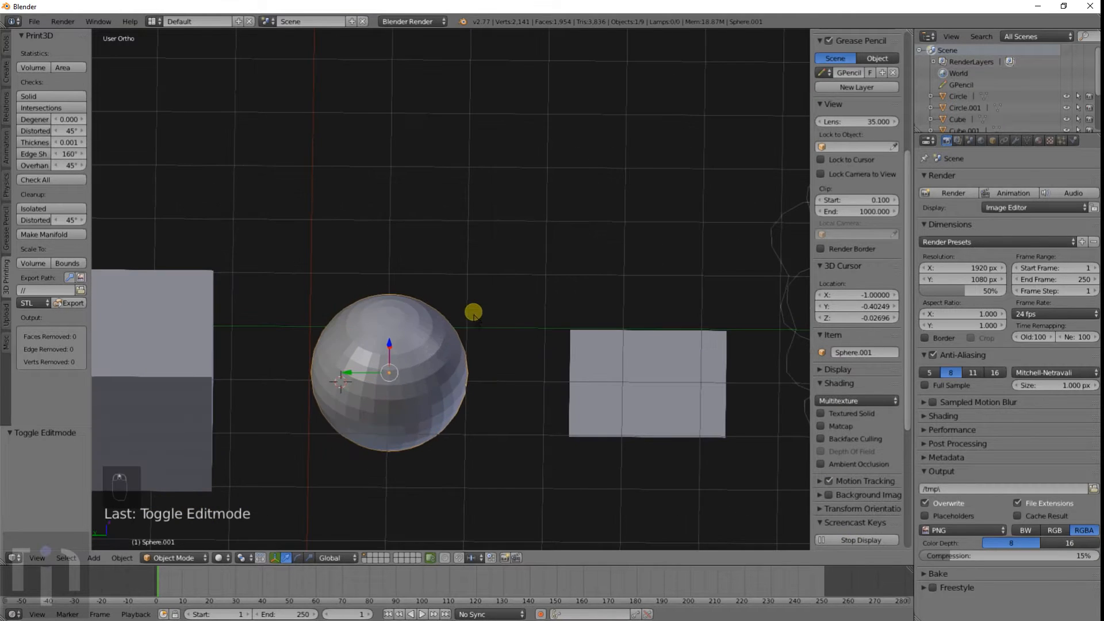
{"action": "key", "text": "Tab"}
{"action": "middle_click_drag", "start_coordinate": [496, 328], "coordinate": [511, 286]}
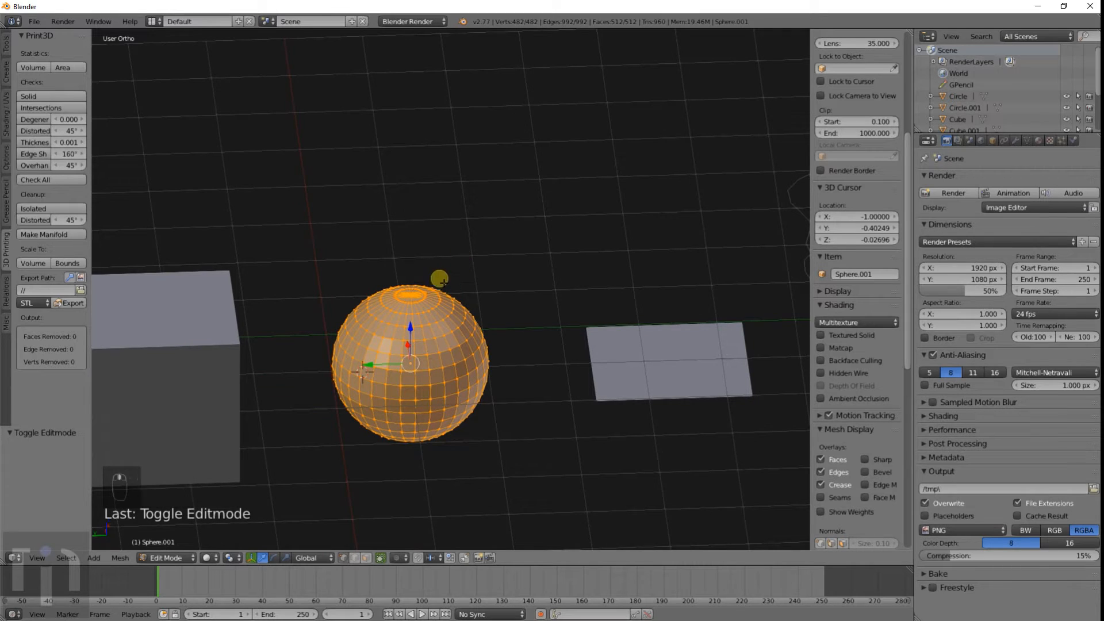
{"action": "key", "text": "w"}
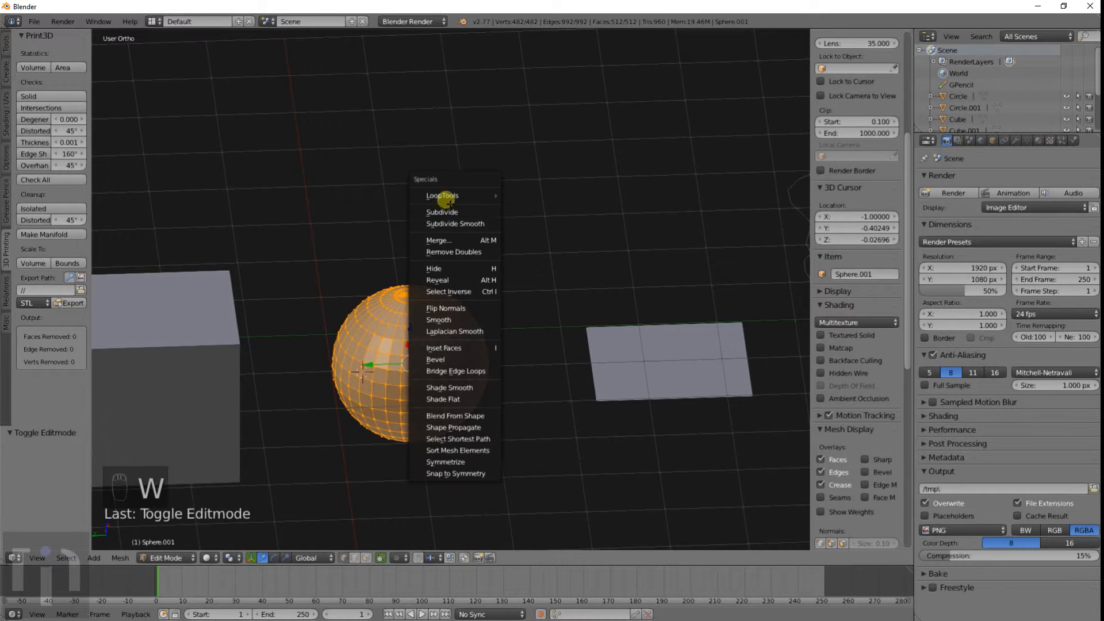
{"action": "mouse_move", "coordinate": [454, 201]}
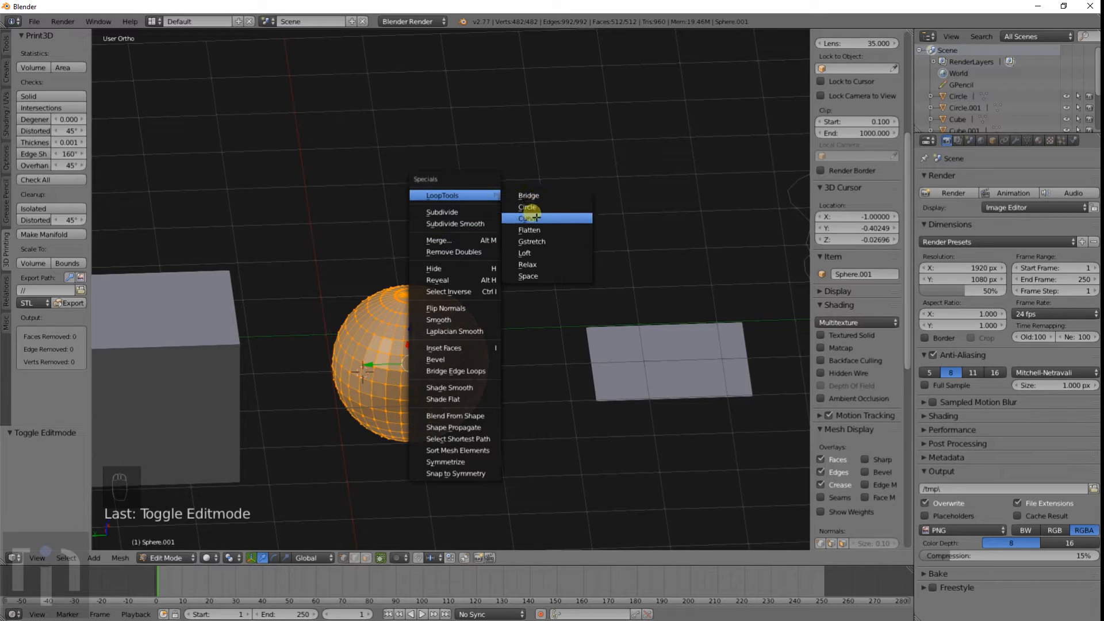
{"action": "left_click", "coordinate": [536, 277]}
{"action": "key", "text": "Tab"}
{"action": "scroll", "coordinate": [451, 312], "scroll_direction": "down", "scroll_amount": 4}
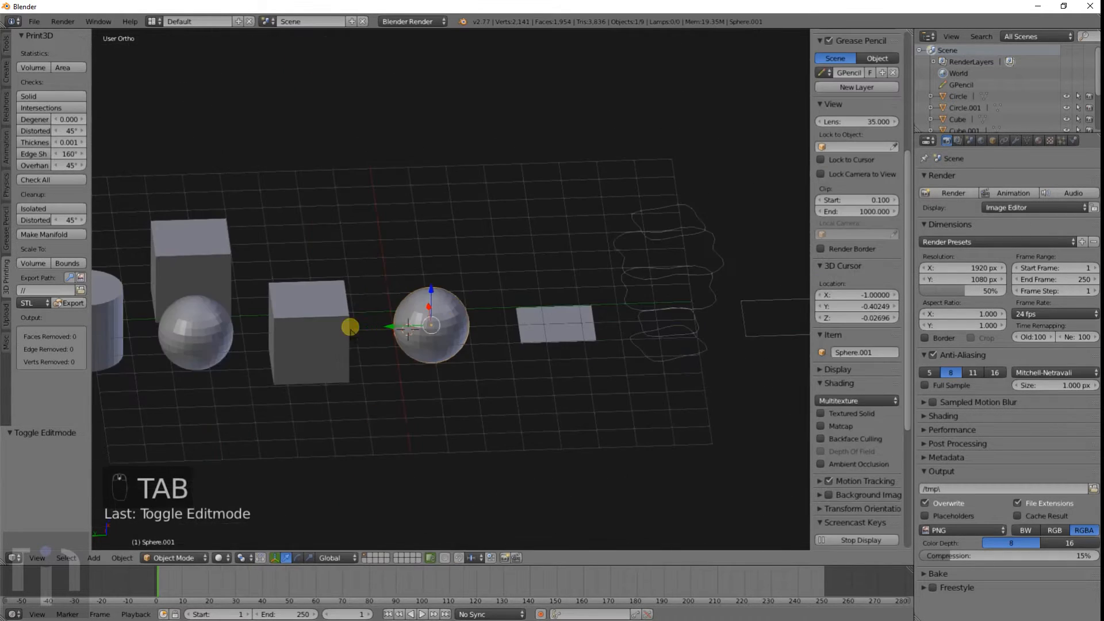
Select the cylinder and enter Edit Mode with none of its mesh selected
{"action": "middle_click_drag", "start_coordinate": [350, 327], "coordinate": [543, 293], "text": "shift"}
{"action": "scroll", "coordinate": [463, 296], "scroll_direction": "down", "scroll_amount": 2}
{"action": "mouse_move", "coordinate": [463, 291]}
{"action": "middle_mouse_down"}
{"action": "mouse_move", "coordinate": [465, 318]}
{"action": "mouse_move", "coordinate": [450, 320]}
{"action": "mouse_move", "coordinate": [458, 332]}
{"action": "mouse_move", "coordinate": [478, 303]}
{"action": "middle_mouse_up"}
{"action": "scroll", "coordinate": [457, 333], "scroll_direction": "up", "scroll_amount": 4}
{"action": "middle_click_drag", "start_coordinate": [443, 361], "coordinate": [480, 345]}
{"action": "scroll", "coordinate": [483, 353], "scroll_direction": "up", "scroll_amount": 3}
{"action": "scroll", "coordinate": [484, 353], "scroll_direction": "up", "scroll_amount": 2}
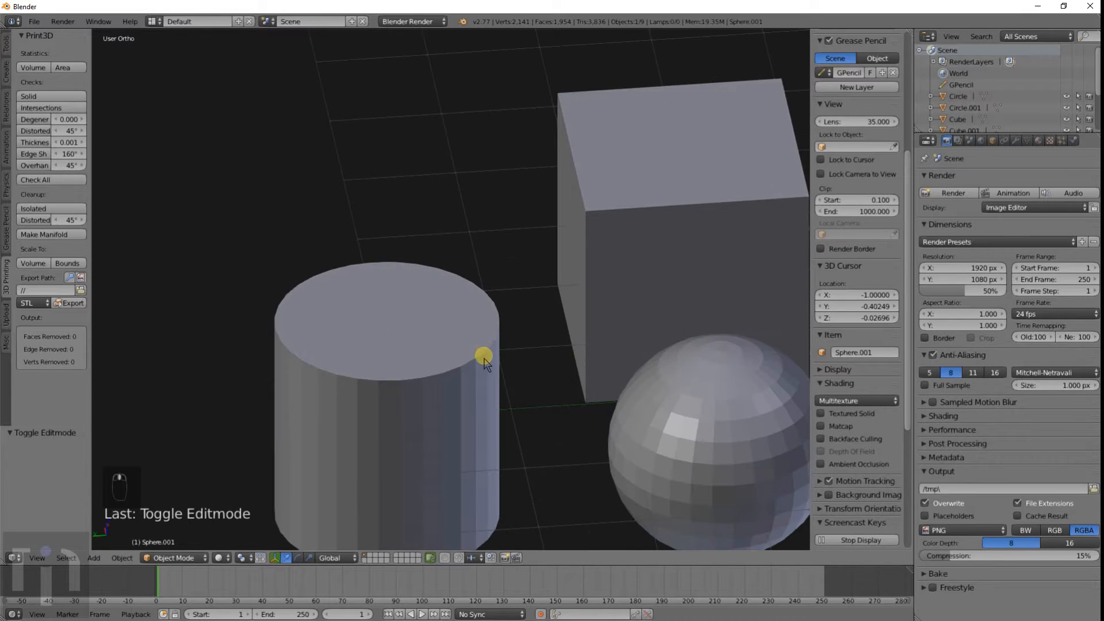
{"action": "right_click", "coordinate": [447, 374]}
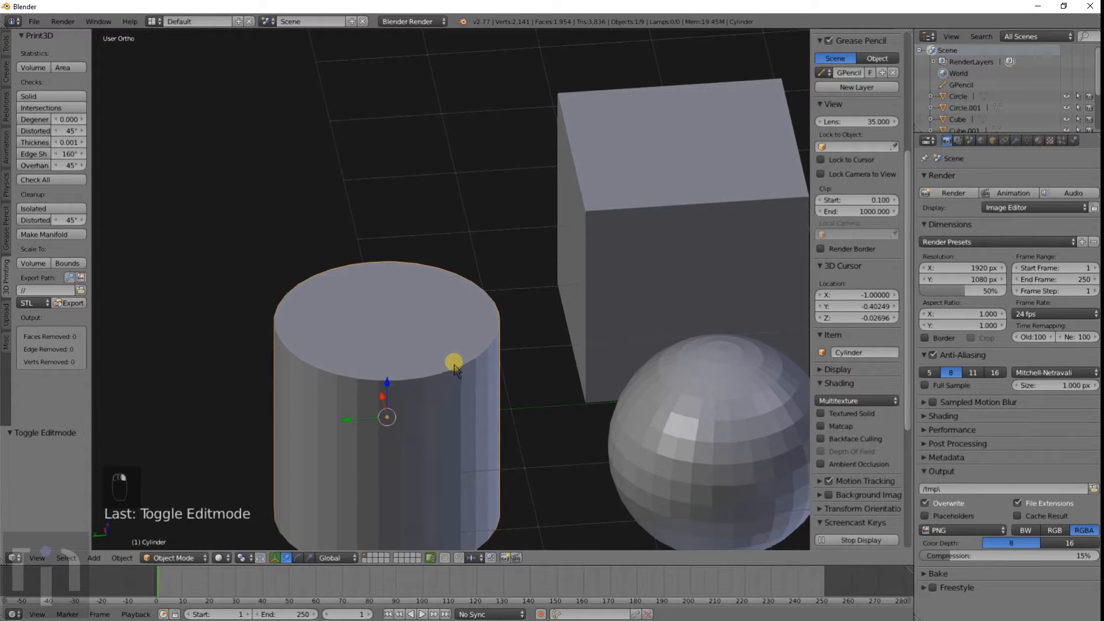
{"action": "key", "text": "Tab"}
{"action": "key", "text": "a"}
{"action": "key", "text": "a"}
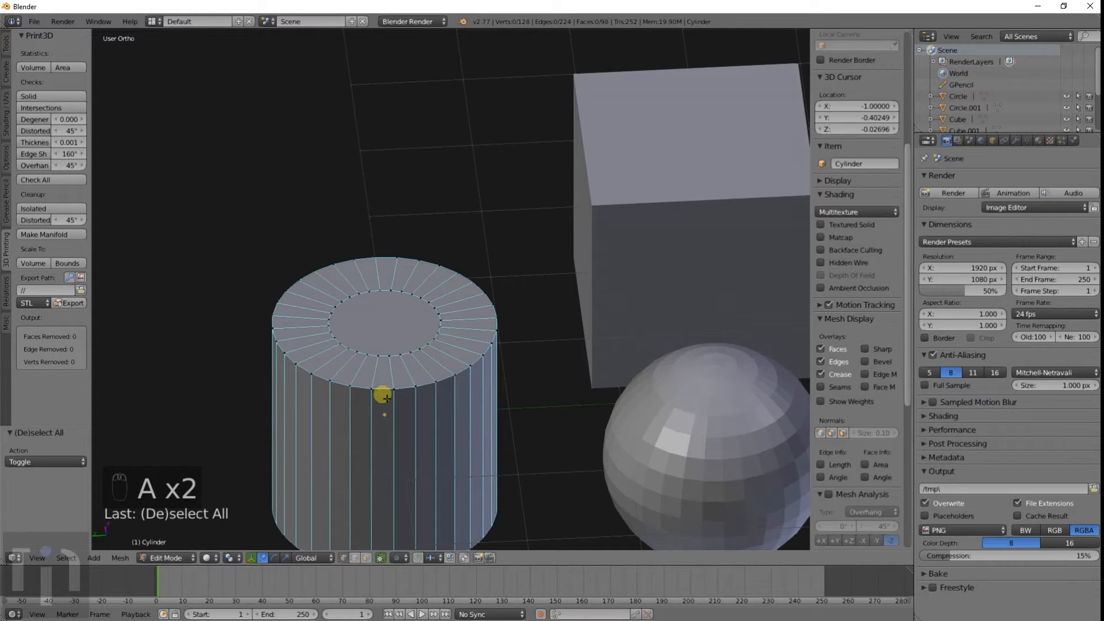
{"action": "middle_click_drag", "start_coordinate": [402, 381], "coordinate": [431, 313], "text": "shift"}
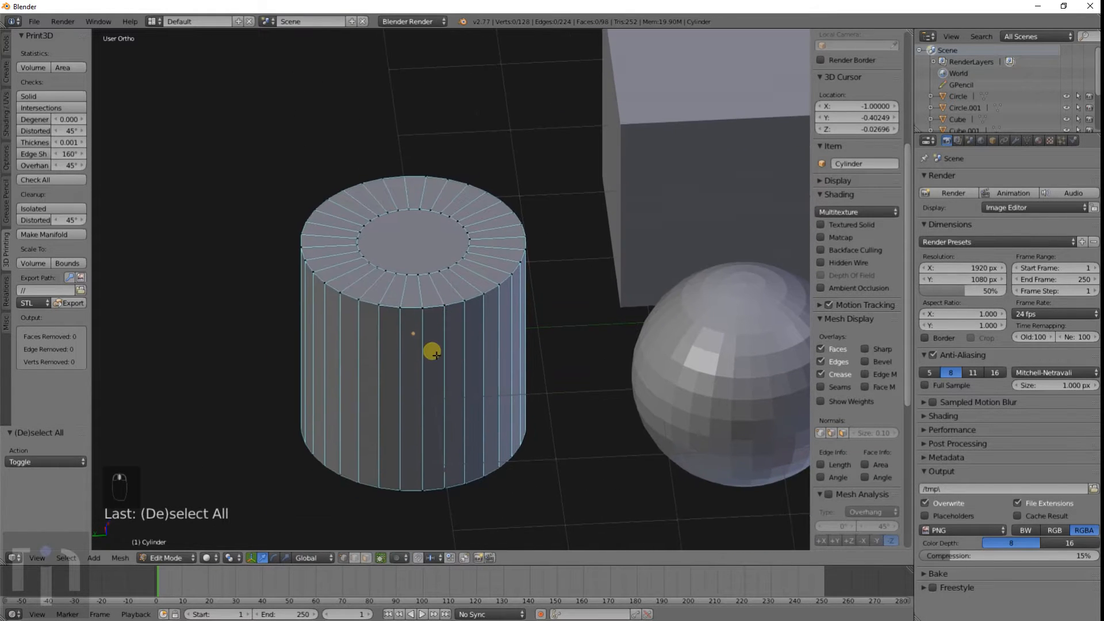
{"action": "key", "text": "Tab"}
{"action": "key", "text": "Tab"}
{"action": "middle_click_drag", "start_coordinate": [432, 259], "coordinate": [455, 331], "text": "shift"}
{"action": "key", "text": "Tab"}
{"action": "key", "text": "Tab"}
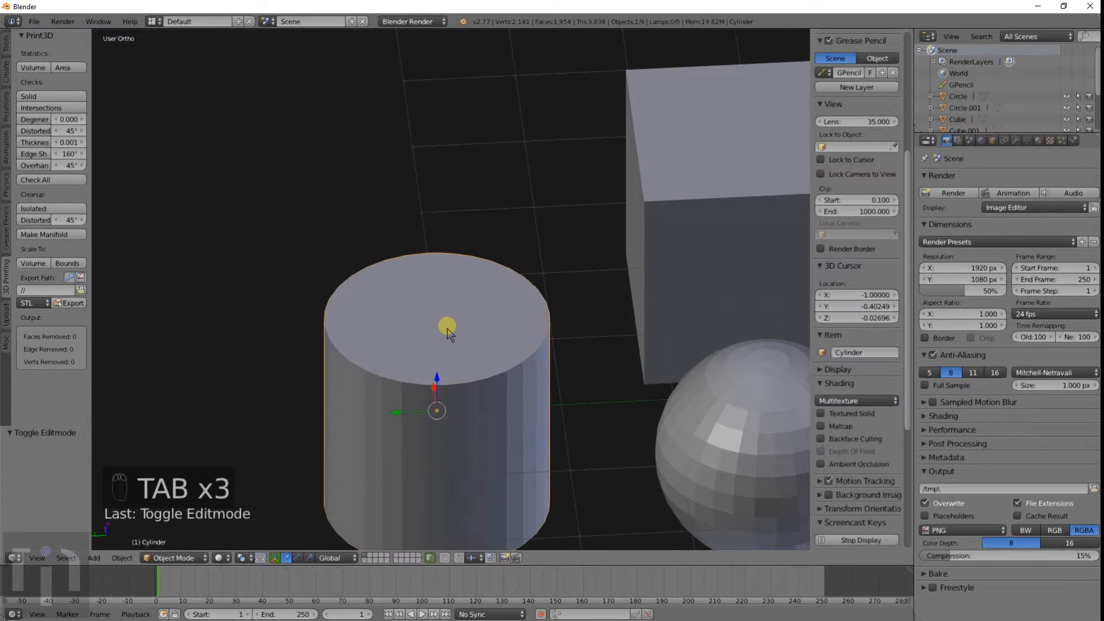
Select the cylinder's inner circular faces on the top and bottom caps in face select mode
{"action": "left_click", "coordinate": [366, 558]}
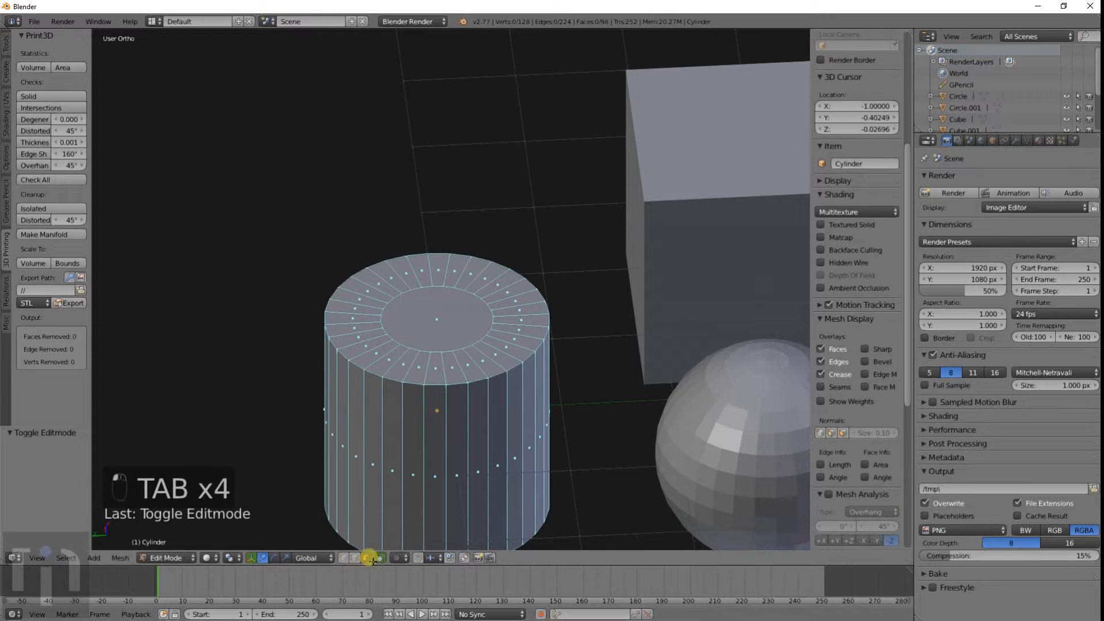
{"action": "right_click", "coordinate": [431, 321]}
{"action": "middle_click_drag", "start_coordinate": [466, 461], "coordinate": [432, 460]}
{"action": "right_click", "coordinate": [433, 461], "text": "shift"}
{"action": "middle_click_drag", "start_coordinate": [468, 345], "coordinate": [455, 461]}
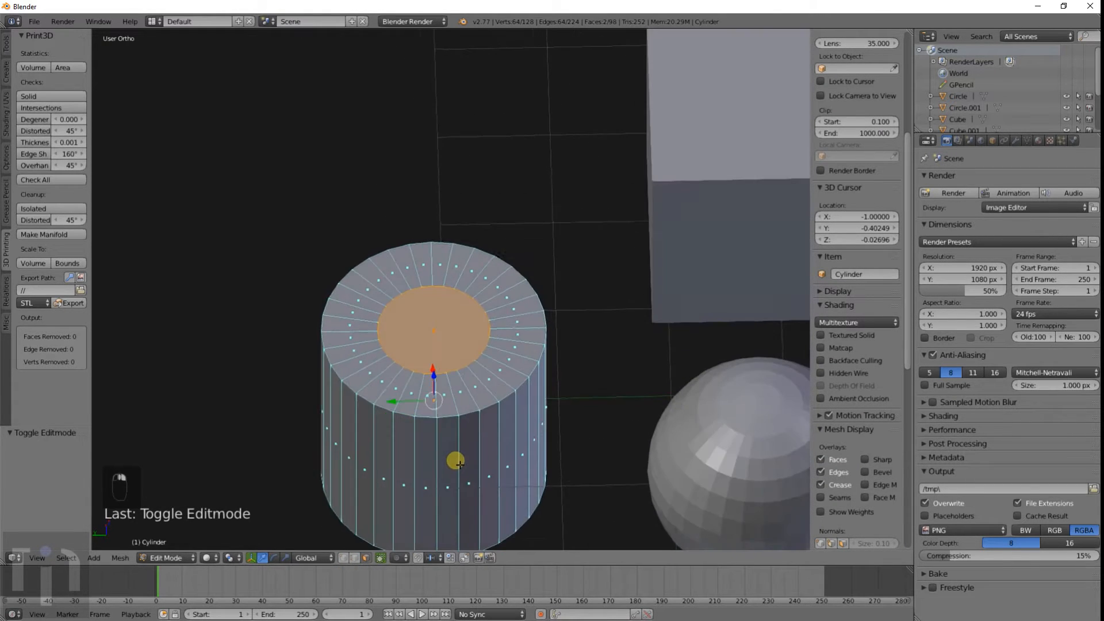
Try LoopTools Bridge between the two selected inner cap faces of the cylinder, and undo it
{"action": "scroll", "coordinate": [458, 454], "scroll_direction": "up", "scroll_amount": 3}
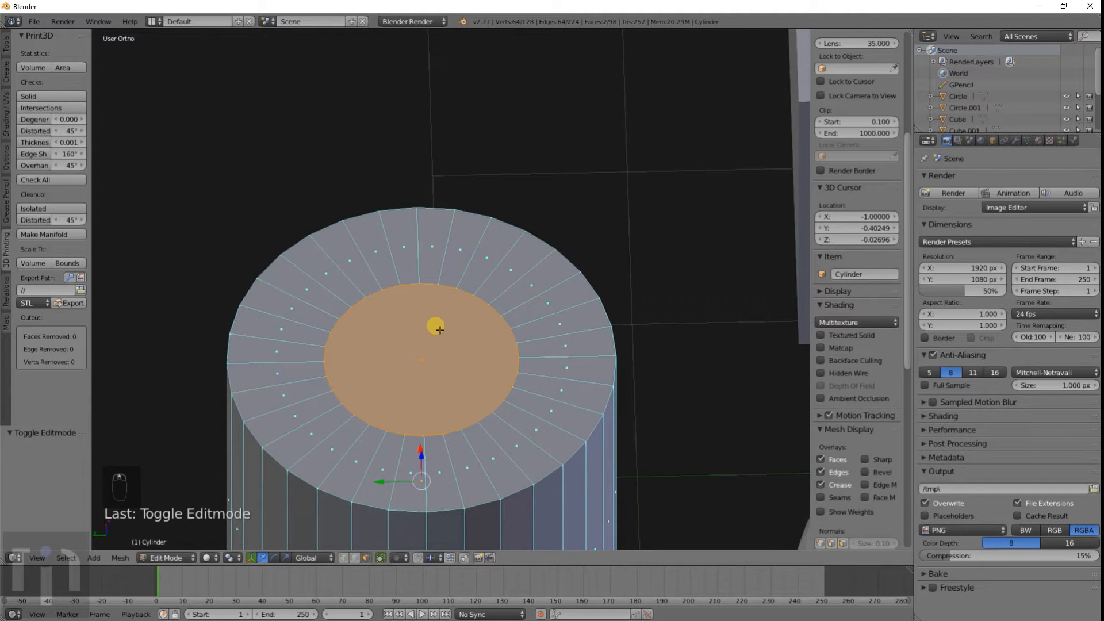
{"action": "key", "text": "w"}
{"action": "mouse_move", "coordinate": [411, 270]}
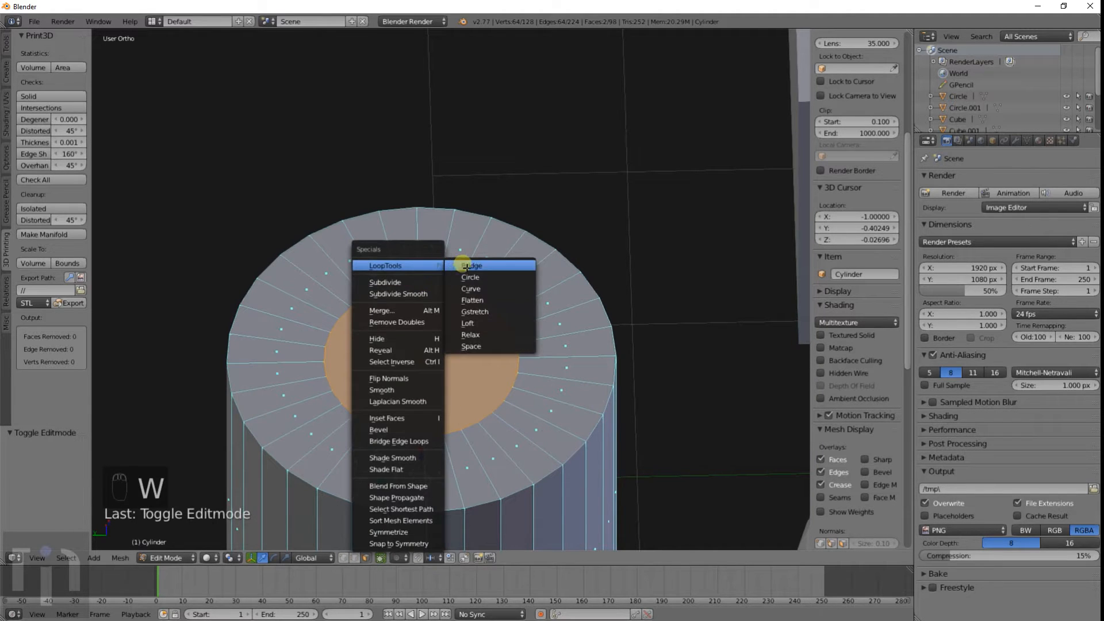
{"action": "left_click", "coordinate": [472, 267]}
{"action": "middle_click_drag", "start_coordinate": [472, 267], "coordinate": [479, 343]}
{"action": "scroll", "coordinate": [479, 343], "scroll_direction": "down", "scroll_amount": 3}
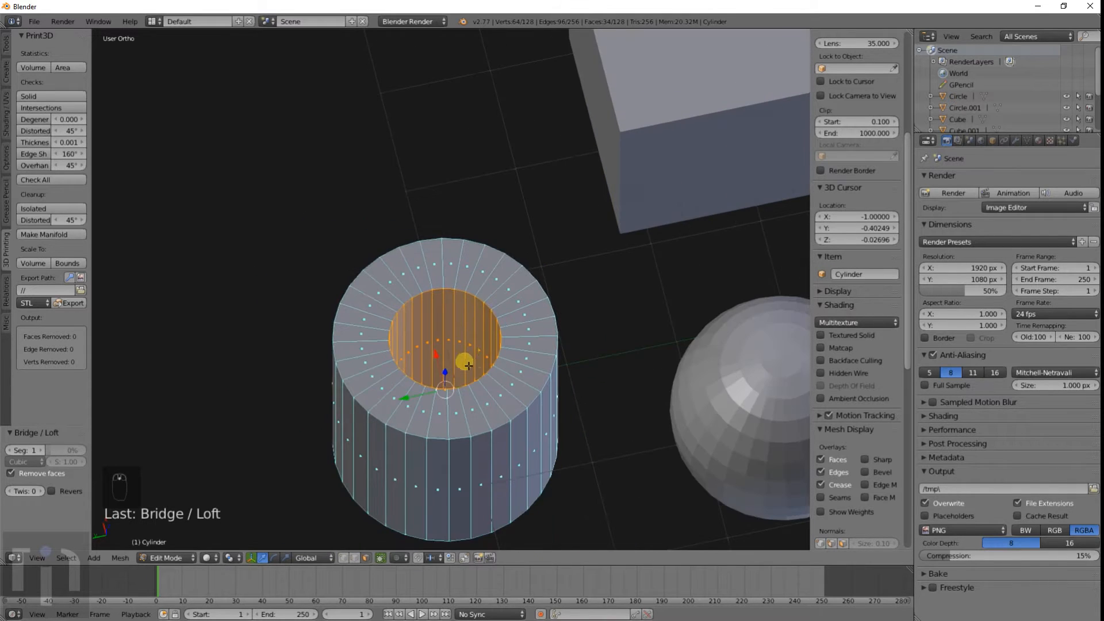
{"action": "middle_click_drag", "start_coordinate": [500, 398], "coordinate": [499, 375]}
{"action": "key", "text": "ctrl+z"}
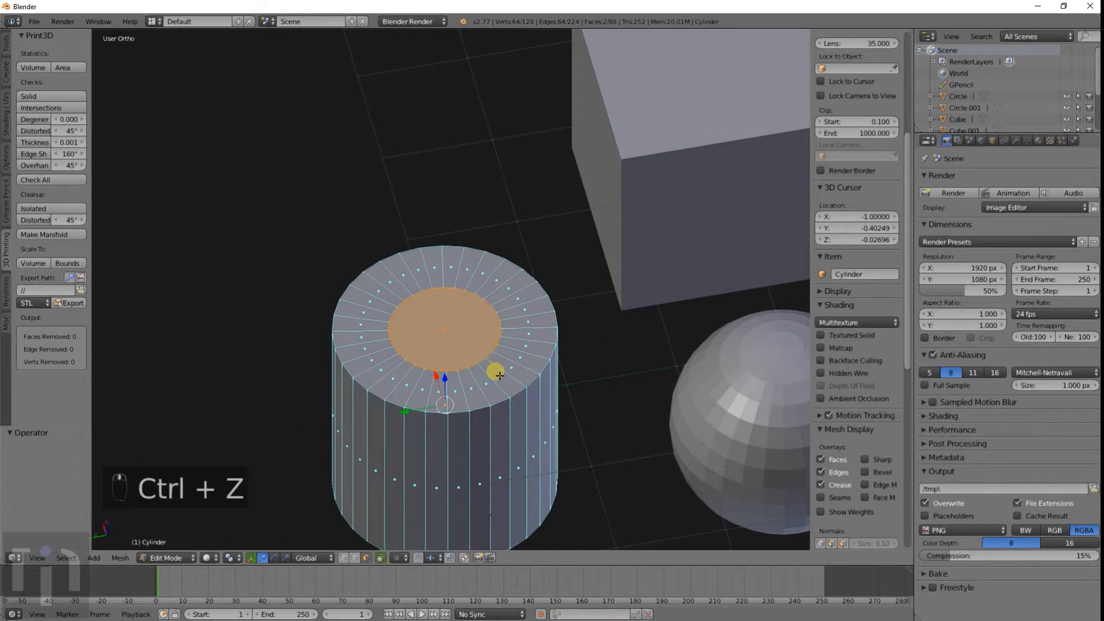
Delete the two selected inner cap faces using Only Faces
{"action": "key", "text": "x"}
{"action": "left_click", "coordinate": [449, 331]}
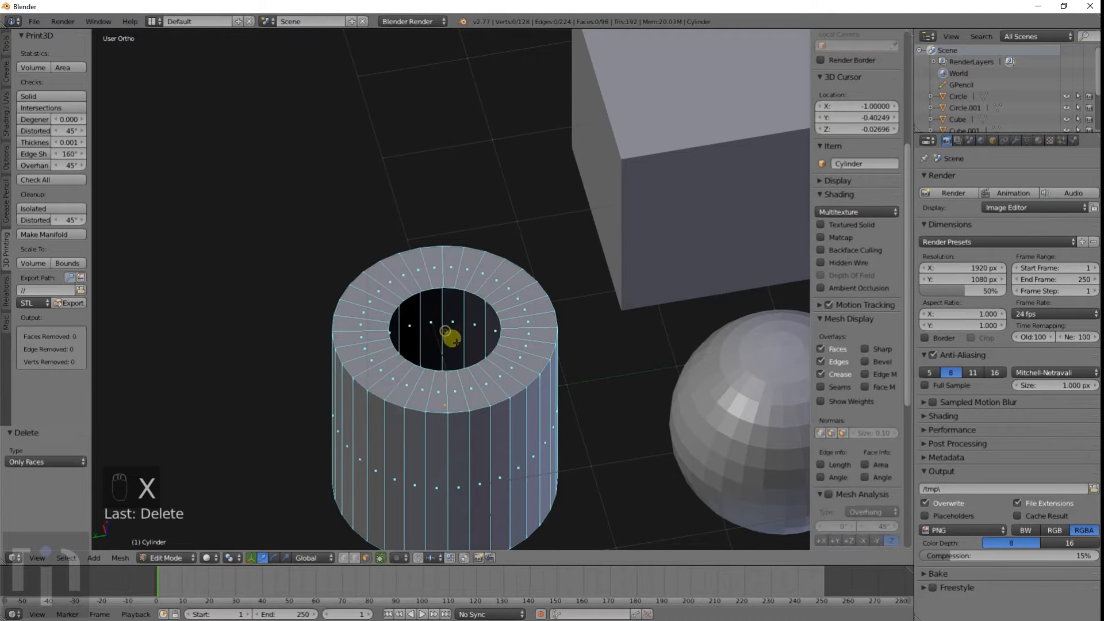
Select the edge loops around the cylinder's top and bottom openings together in vertex select mode
{"action": "middle_click_drag", "start_coordinate": [451, 335], "coordinate": [451, 429]}
{"action": "scroll", "coordinate": [463, 424], "scroll_direction": "up", "scroll_amount": 4}
{"action": "left_click", "coordinate": [343, 557]}
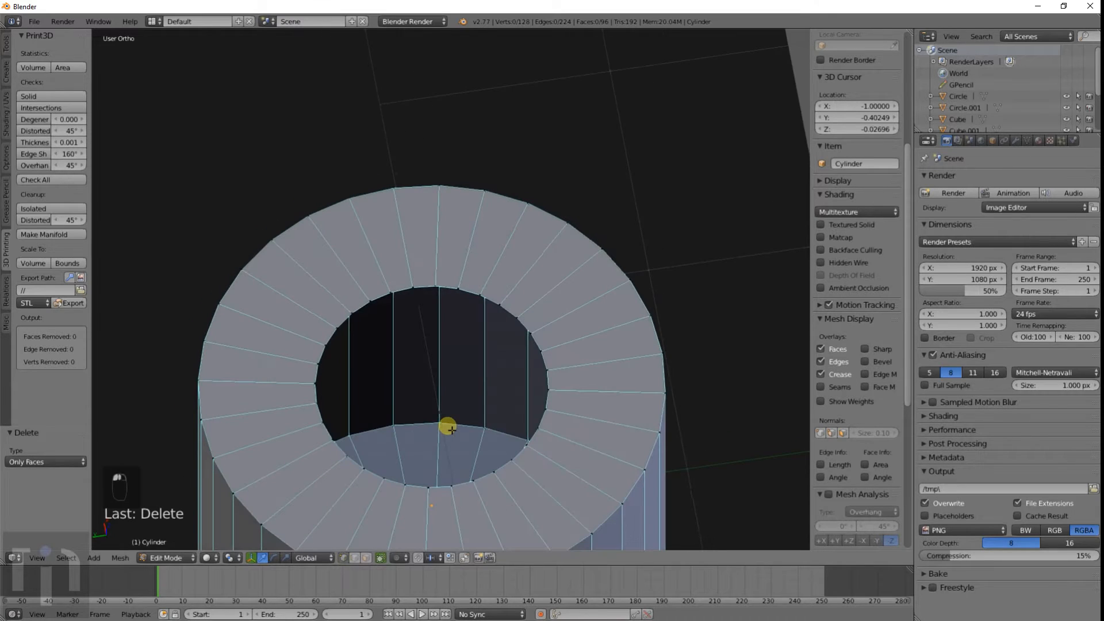
{"action": "left_click", "coordinate": [440, 286], "text": "alt"}
{"action": "middle_click_drag", "start_coordinate": [468, 387], "coordinate": [466, 430]}
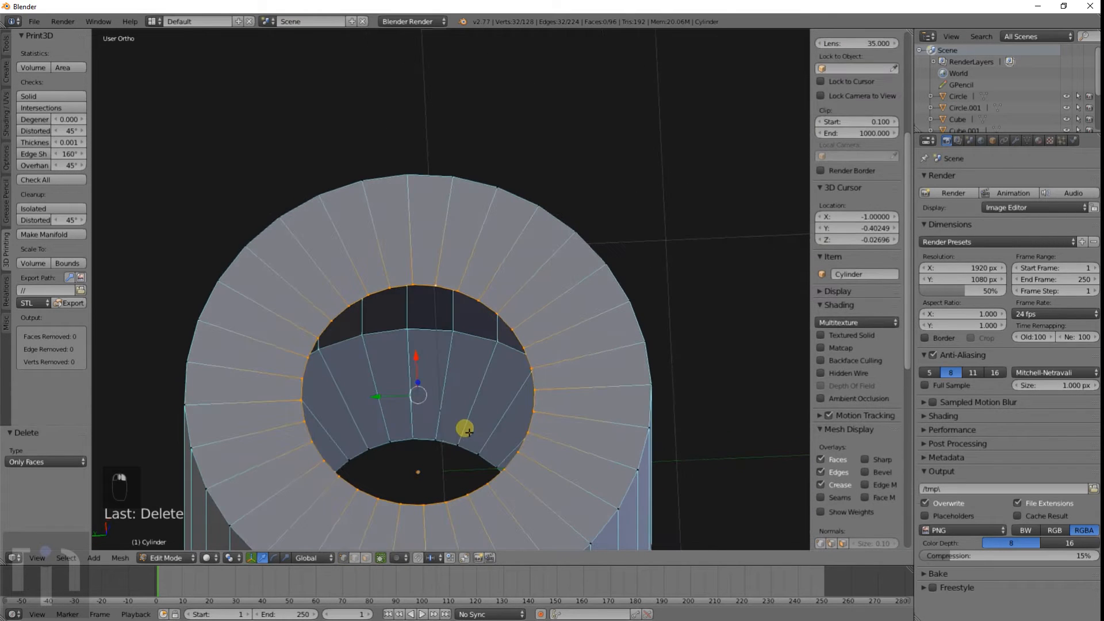
{"action": "left_click", "coordinate": [443, 443], "text": "alt+shift"}
Connect the two selected edge loops with LoopTools Bridge to form the cylinder's inner wall
{"action": "middle_click_drag", "start_coordinate": [419, 463], "coordinate": [468, 413]}
{"action": "key", "text": "w"}
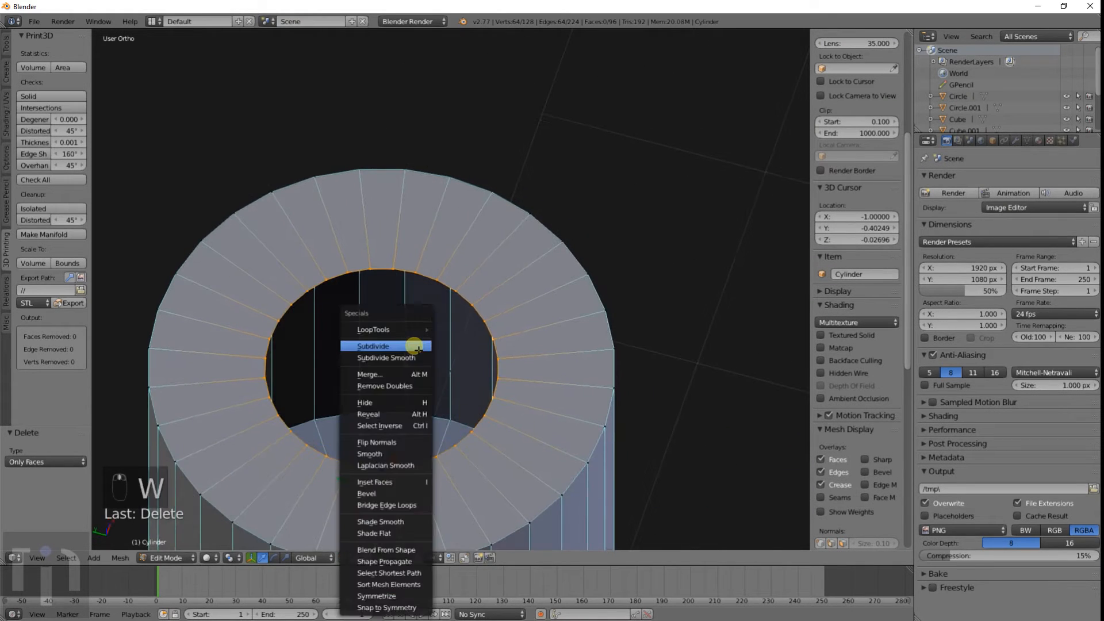
{"action": "mouse_move", "coordinate": [406, 329]}
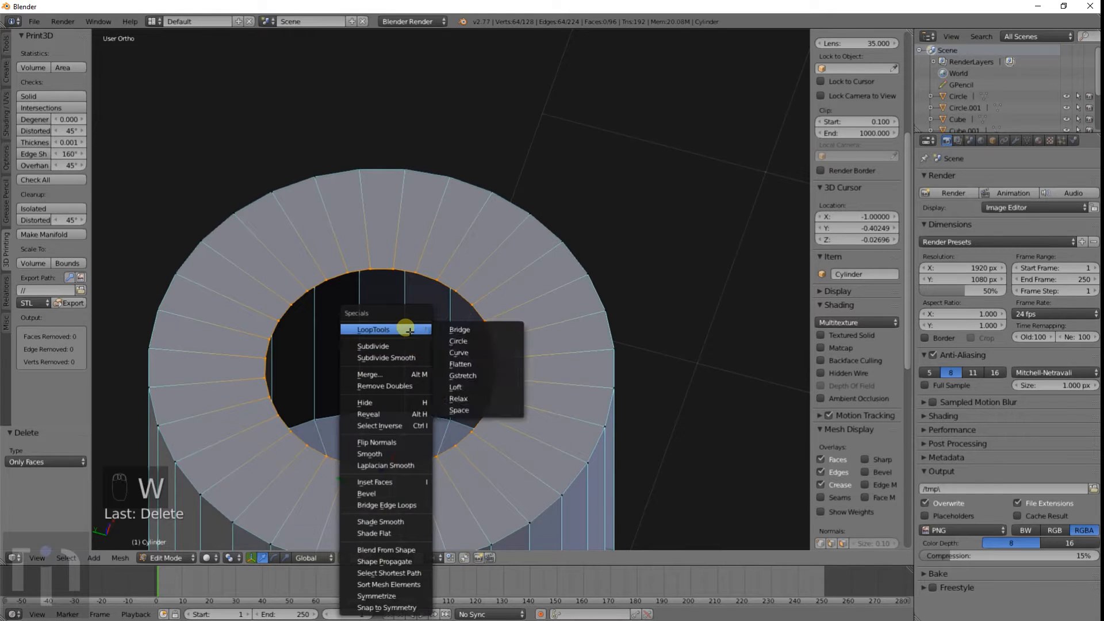
{"action": "left_click", "coordinate": [467, 329]}
{"action": "scroll", "coordinate": [472, 350], "scroll_direction": "down", "scroll_amount": 3}
{"action": "middle_click_drag", "start_coordinate": [472, 350], "coordinate": [506, 380]}
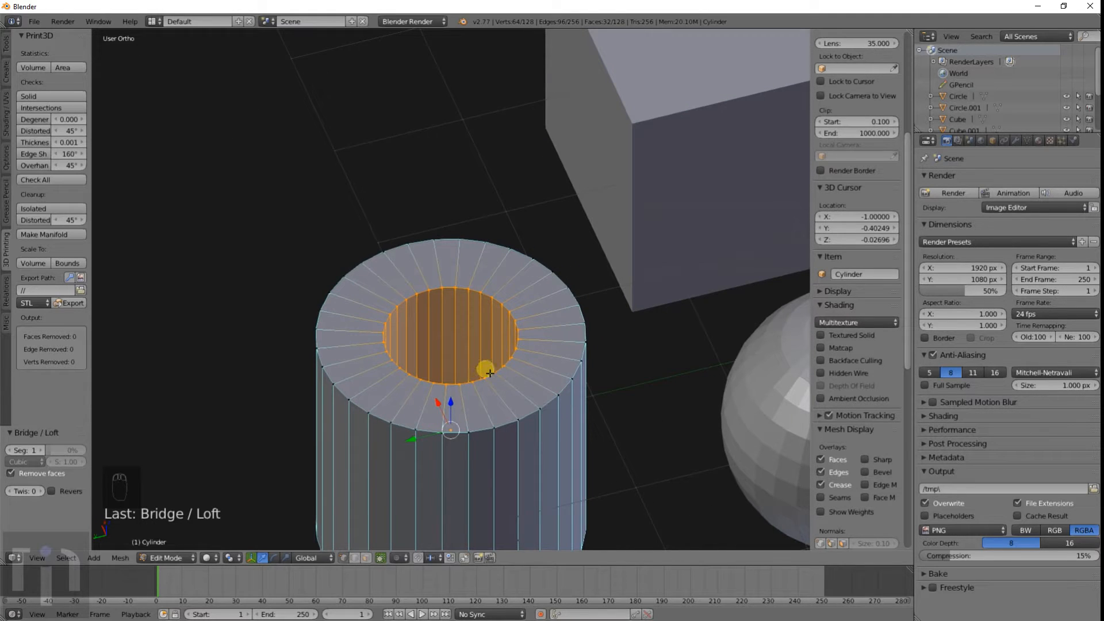
Return to Object Mode and delete the hollow cylinder
{"action": "key", "text": "Tab"}
{"action": "key", "text": "x"}
{"action": "left_click", "coordinate": [521, 366]}
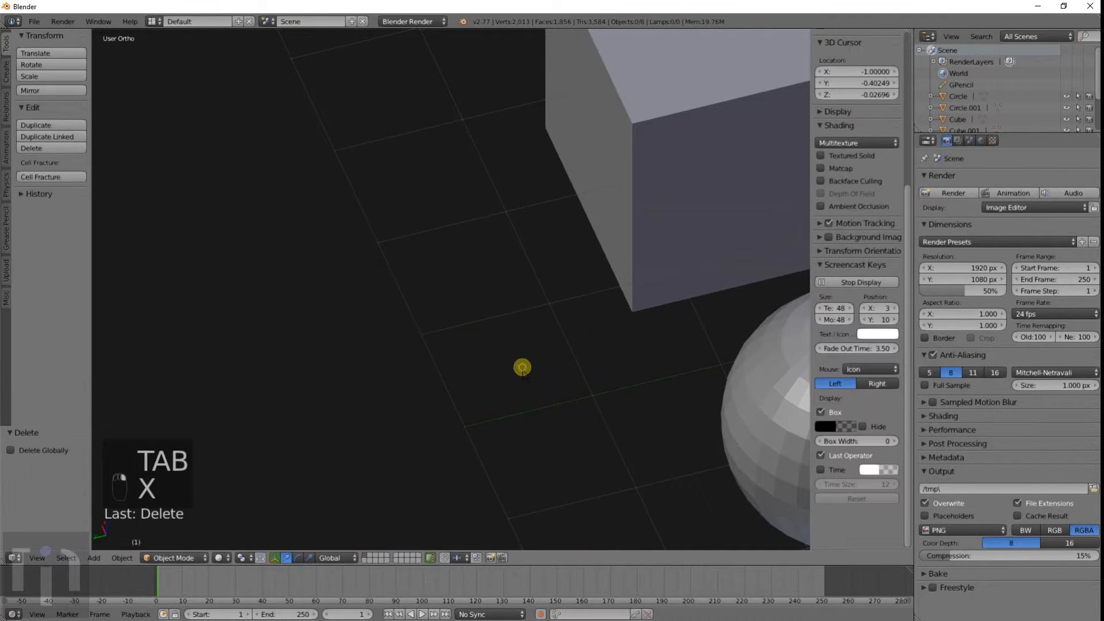
Add a cube and move it about 9.47 units along the global Y axis, beyond the far sphere
{"action": "key", "text": "shift+a"}
{"action": "mouse_move", "coordinate": [449, 347]}
{"action": "left_click", "coordinate": [501, 358]}
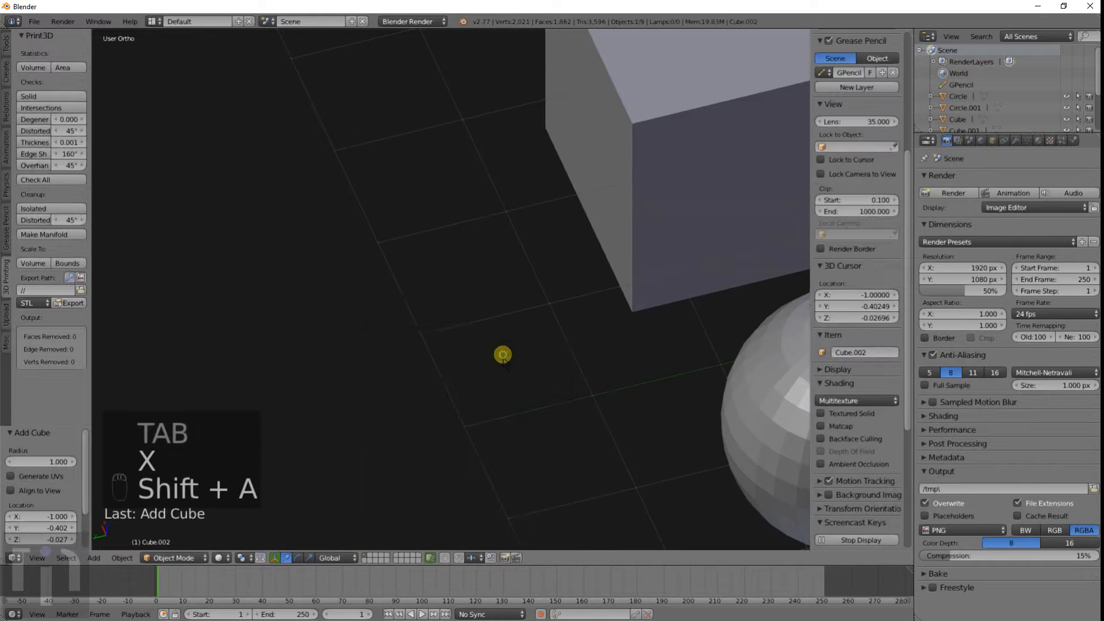
{"action": "scroll", "coordinate": [500, 371], "scroll_direction": "down", "scroll_amount": 5}
{"action": "key", "text": "g"}
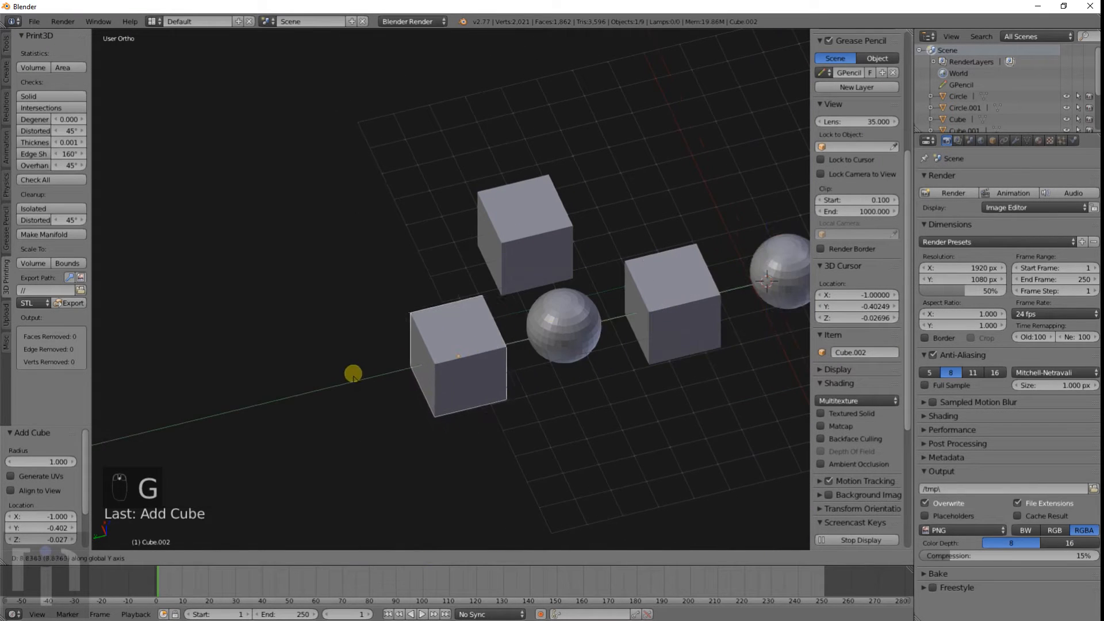
{"action": "left_click", "coordinate": [350, 379]}
Enter Edit Mode on the new cube and subdivide its entire mesh twice with one cut each time
{"action": "scroll", "coordinate": [380, 397], "scroll_direction": "up", "scroll_amount": 10}
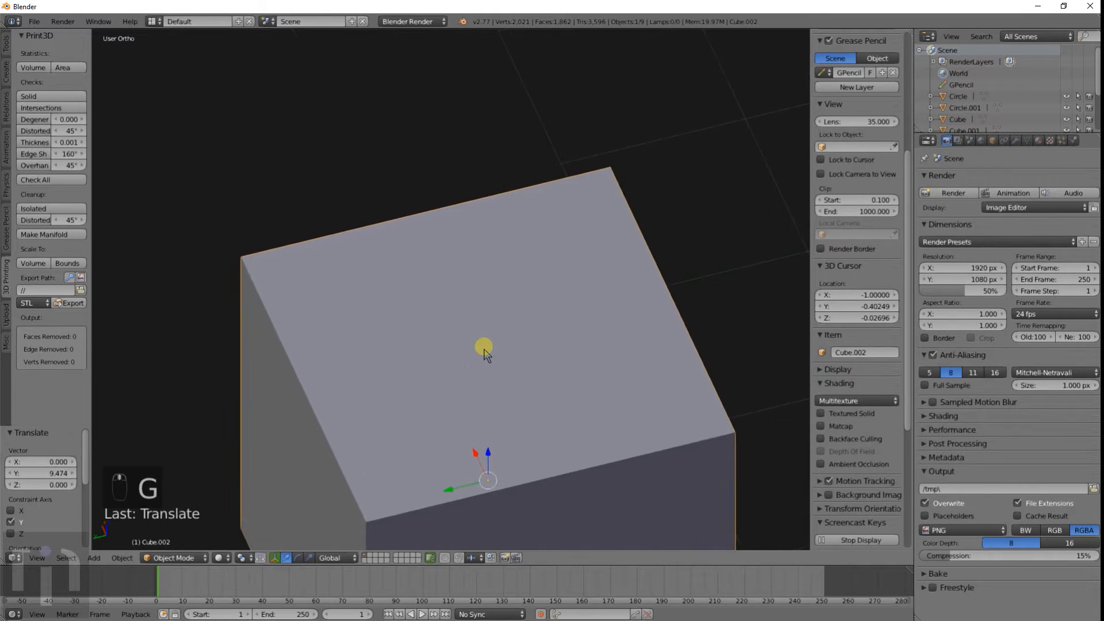
{"action": "key", "text": "Tab"}
{"action": "scroll", "coordinate": [487, 351], "scroll_direction": "down", "scroll_amount": 4}
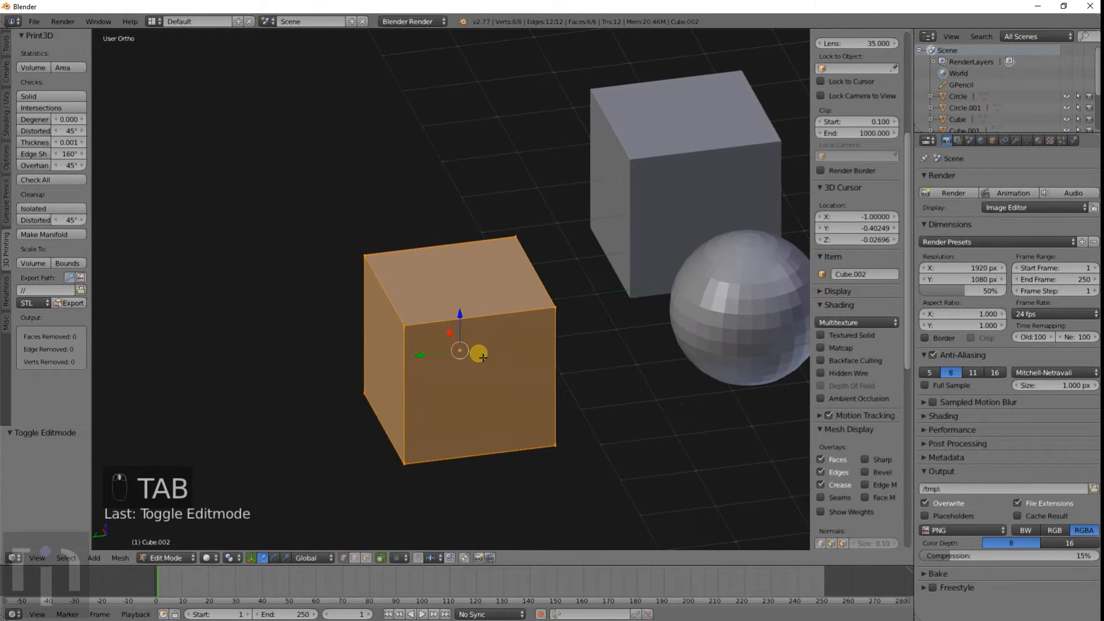
{"action": "scroll", "coordinate": [483, 359], "scroll_direction": "up", "scroll_amount": 2}
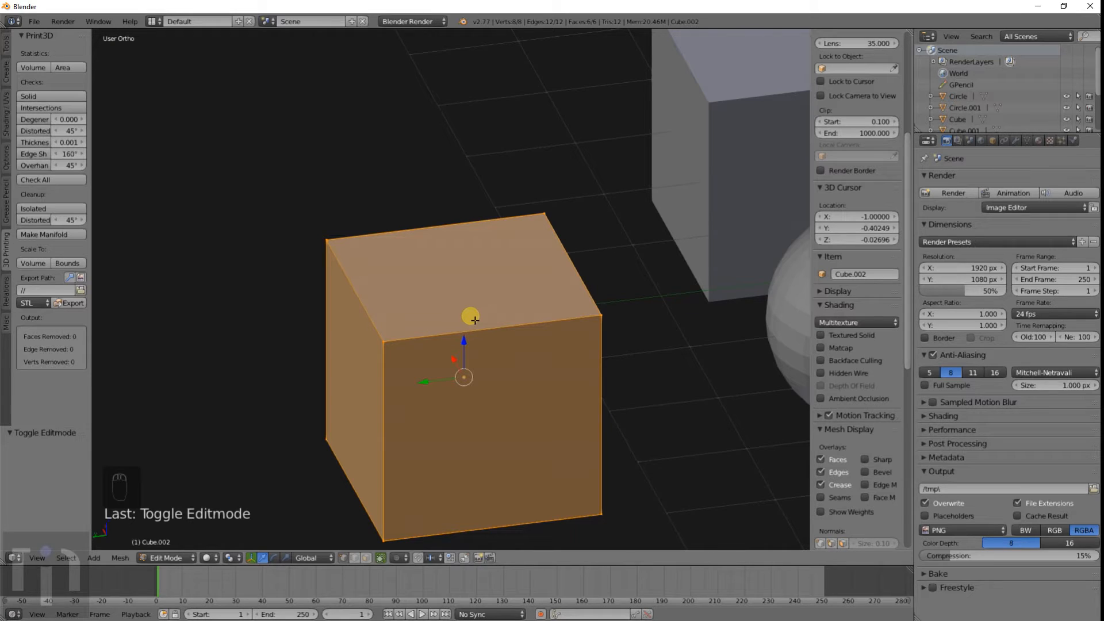
{"action": "key", "text": "w"}
{"action": "mouse_move", "coordinate": [431, 268]}
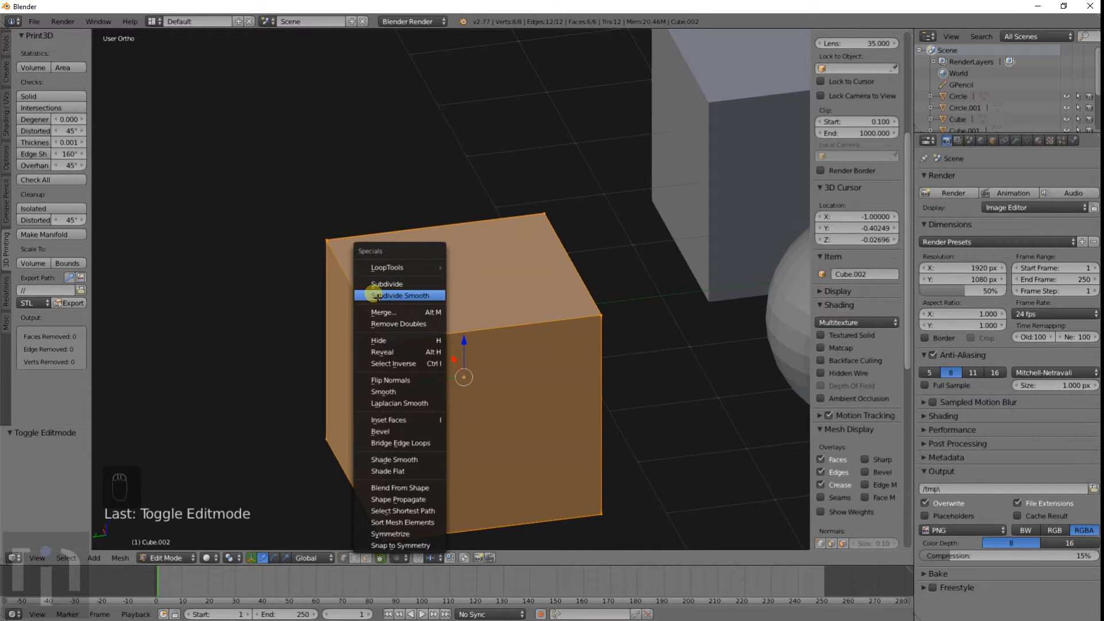
{"action": "left_click", "coordinate": [394, 284]}
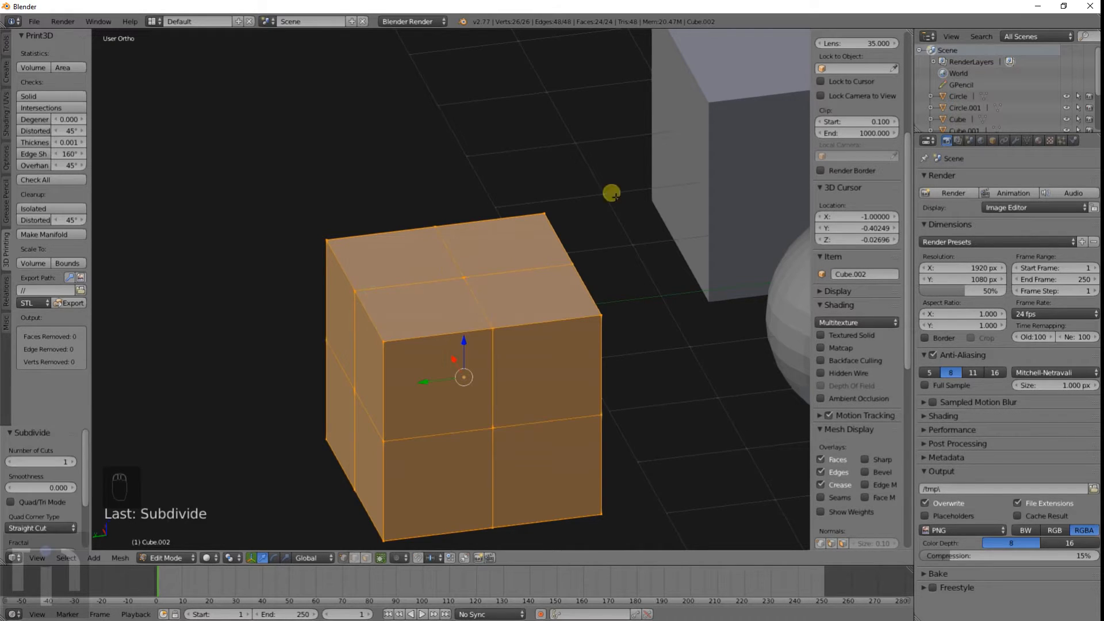
{"action": "key", "text": "w"}
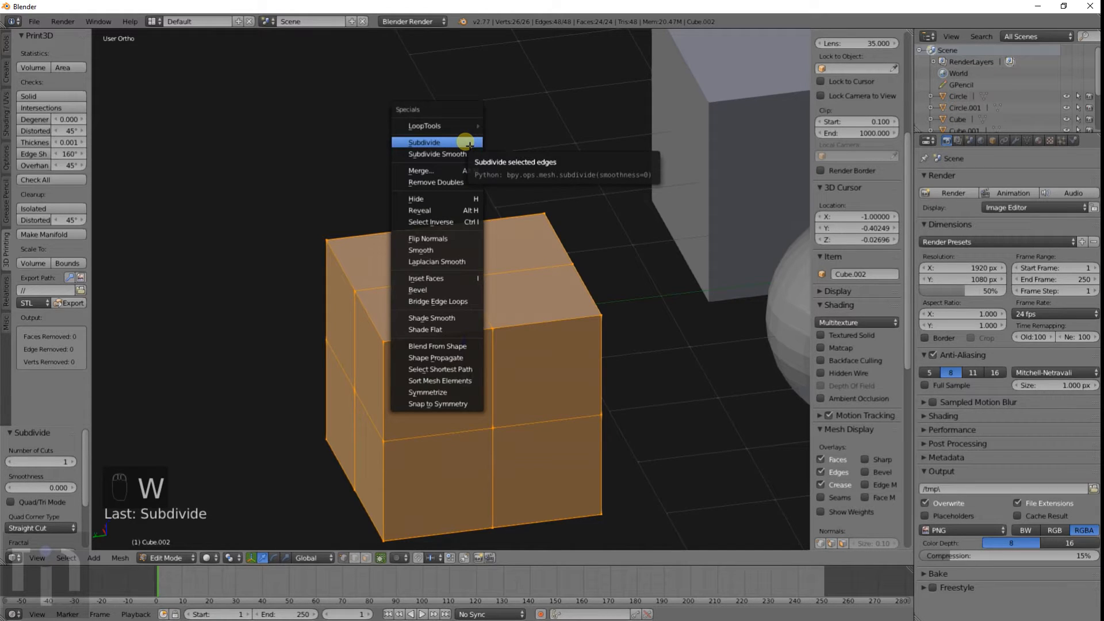
{"action": "left_click", "coordinate": [465, 143]}
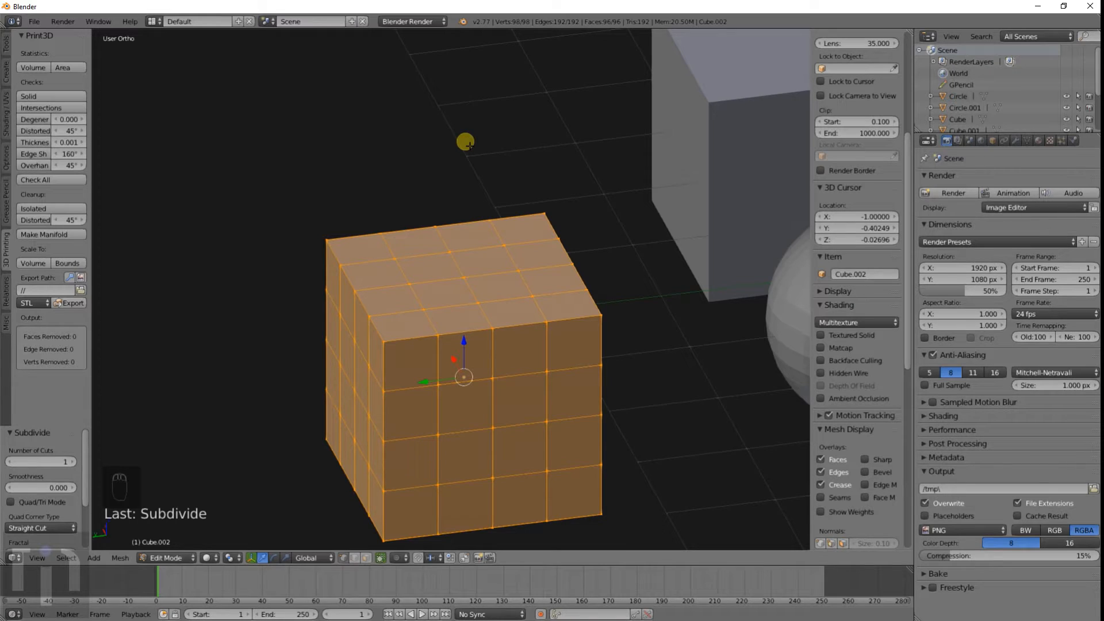
Try subdividing the cube's mesh two more times and undo both extra subdivisions
{"action": "key", "text": "w"}
{"action": "left_click", "coordinate": [465, 142]}
{"action": "key", "text": "w"}
{"action": "left_click", "coordinate": [465, 142]}
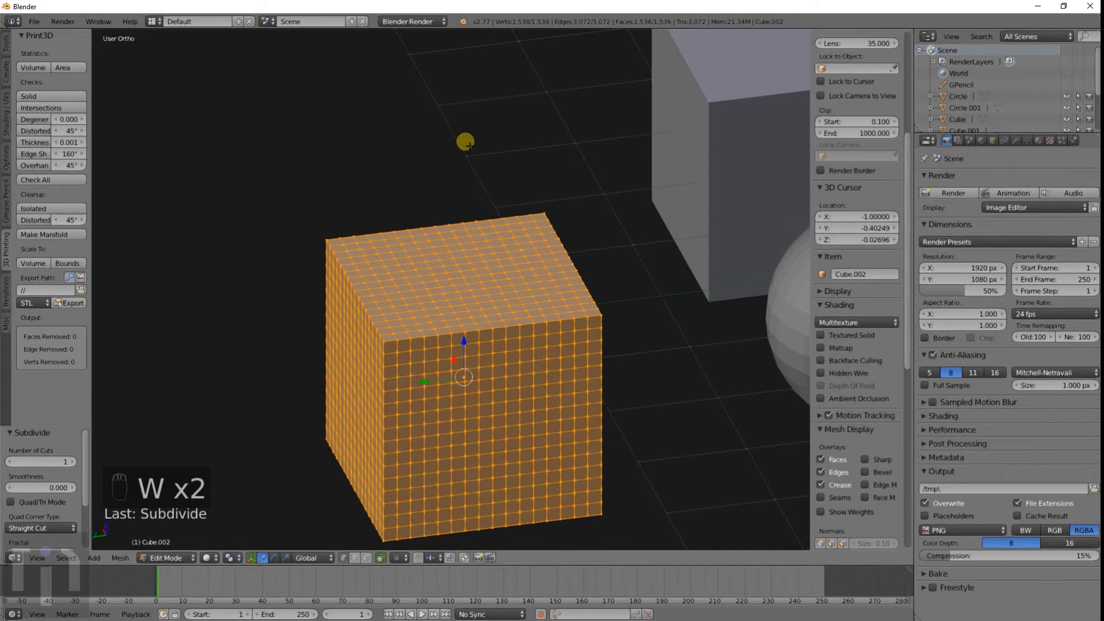
{"action": "key", "text": "ctrl+z"}
{"action": "key", "text": "ctrl+z"}
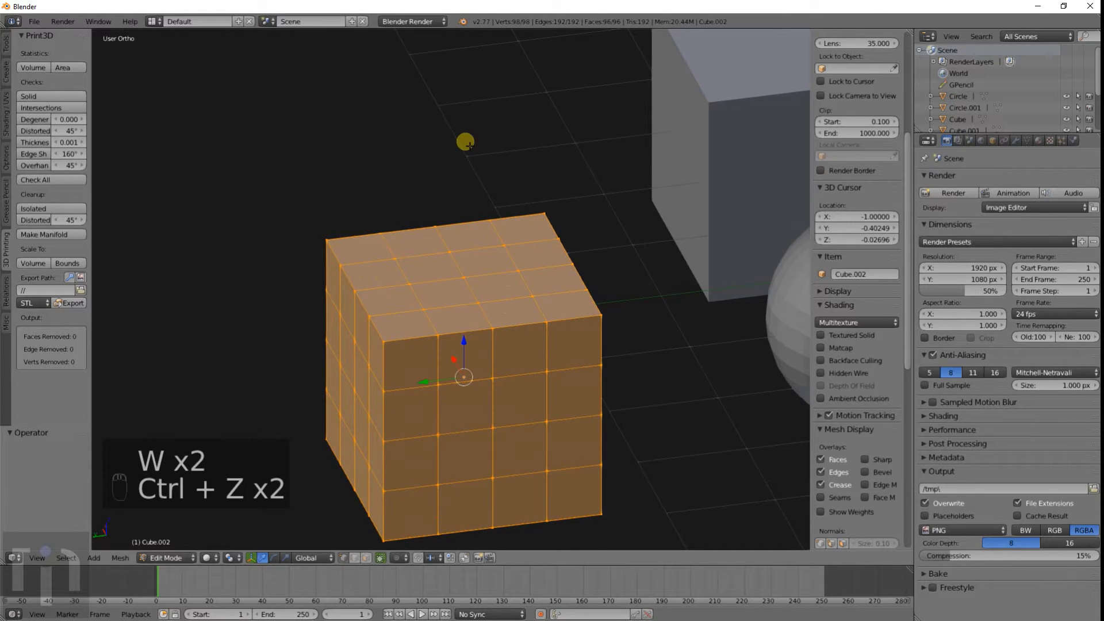
Subdivide the cube's whole mesh one more time with a single cut, staying in Edit Mode
{"action": "key", "text": "w"}
{"action": "left_click", "coordinate": [488, 230]}
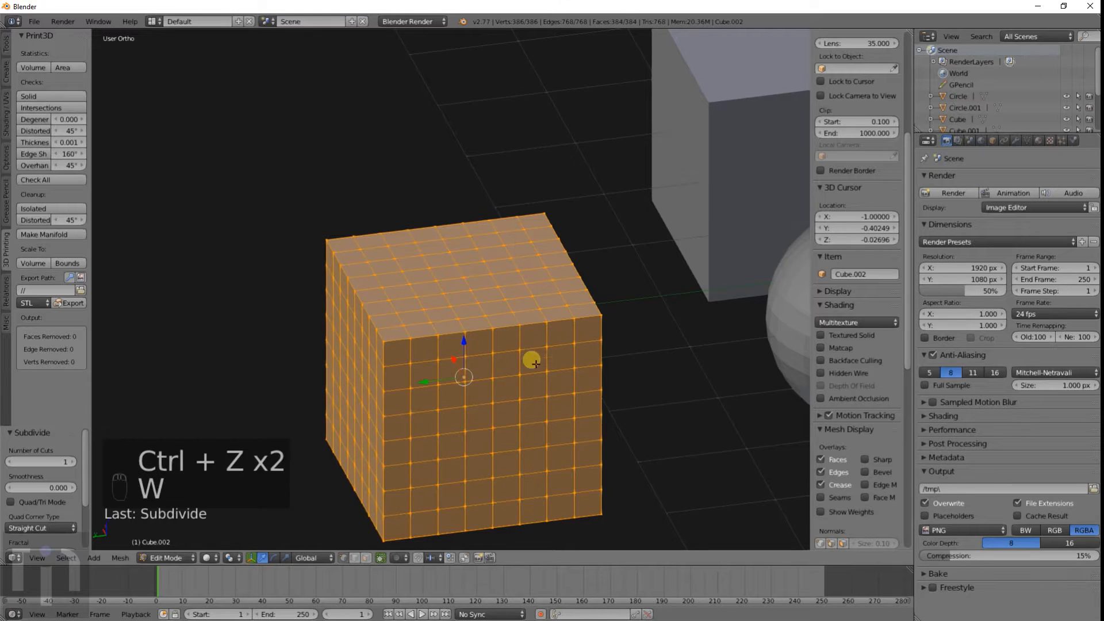
{"action": "scroll", "coordinate": [517, 391], "scroll_direction": "up", "scroll_amount": 3}
{"action": "key", "text": "Tab"}
{"action": "scroll", "coordinate": [516, 389], "scroll_direction": "down", "scroll_amount": 2}
{"action": "key", "text": "Tab"}
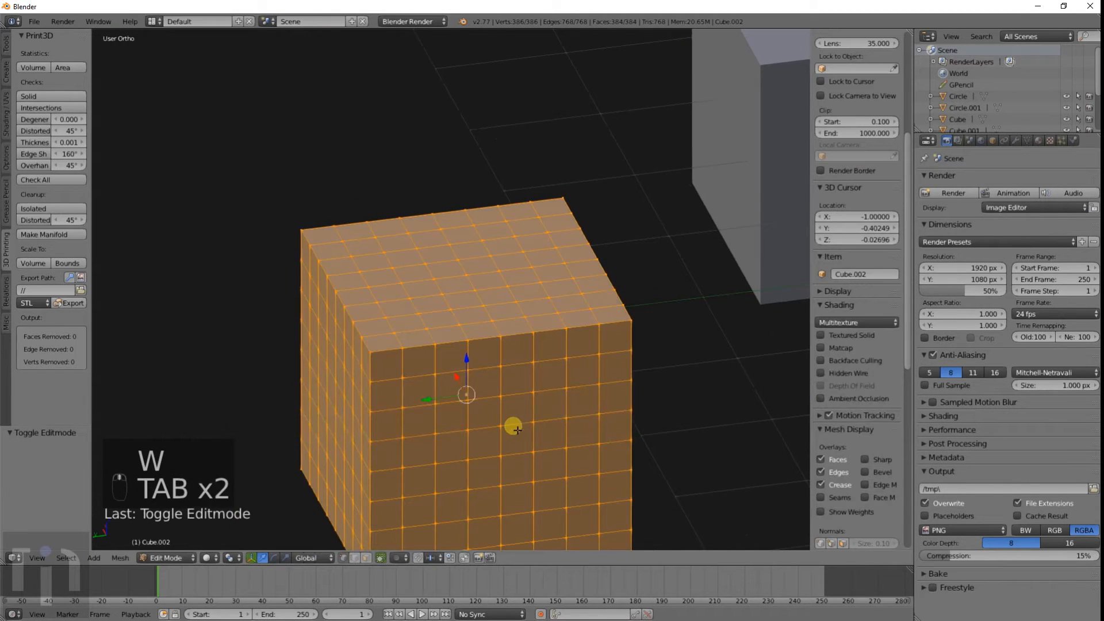
Switch the cube's mesh to face select mode and deselect all faces
{"action": "middle_click_drag", "start_coordinate": [510, 426], "coordinate": [381, 534]}
{"action": "left_click", "coordinate": [369, 557]}
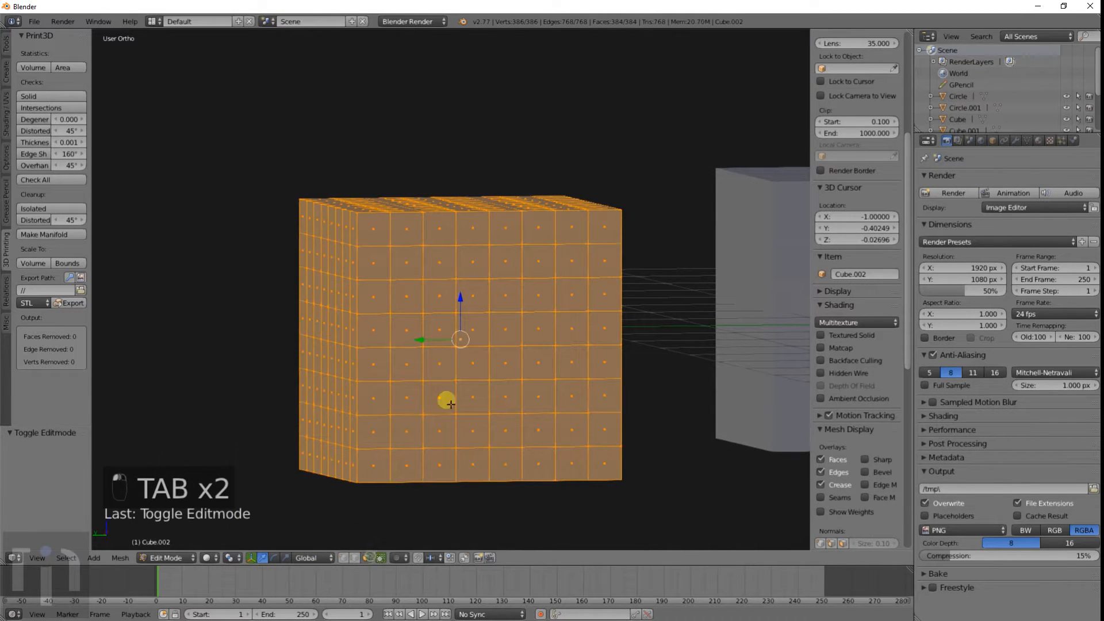
{"action": "key", "text": "z"}
{"action": "key", "text": "z"}
{"action": "key", "text": "Tab"}
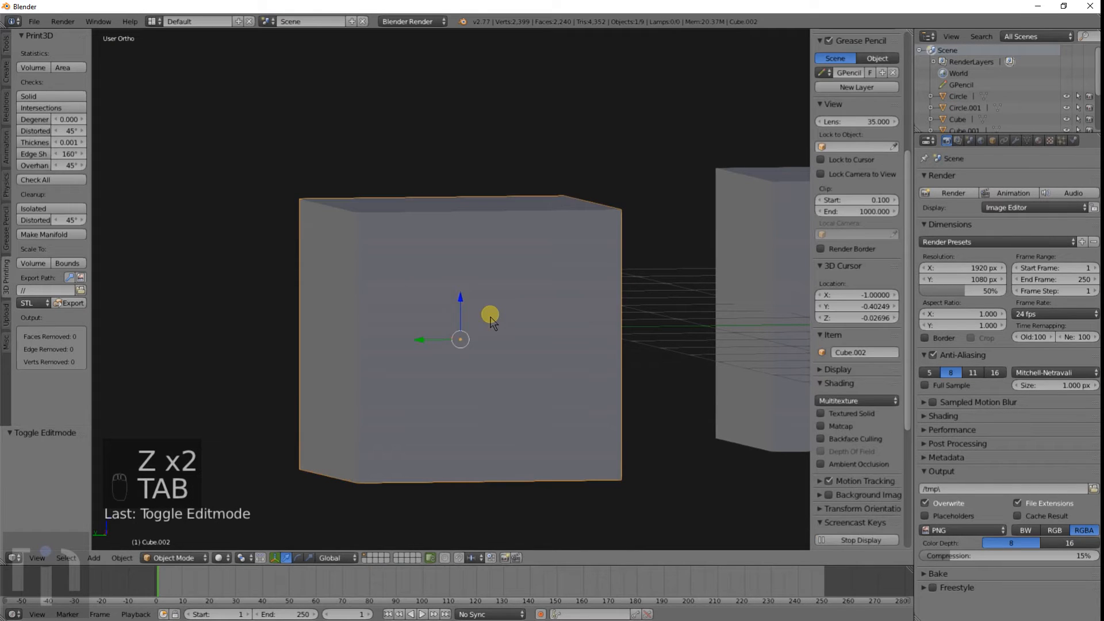
{"action": "key", "text": "Tab"}
{"action": "key", "text": "a"}
{"action": "key", "text": "a"}
{"action": "key", "text": "a"}
{"action": "middle_click_drag", "start_coordinate": [488, 317], "coordinate": [475, 348]}
{"action": "scroll", "coordinate": [474, 349], "scroll_direction": "up", "scroll_amount": 3}
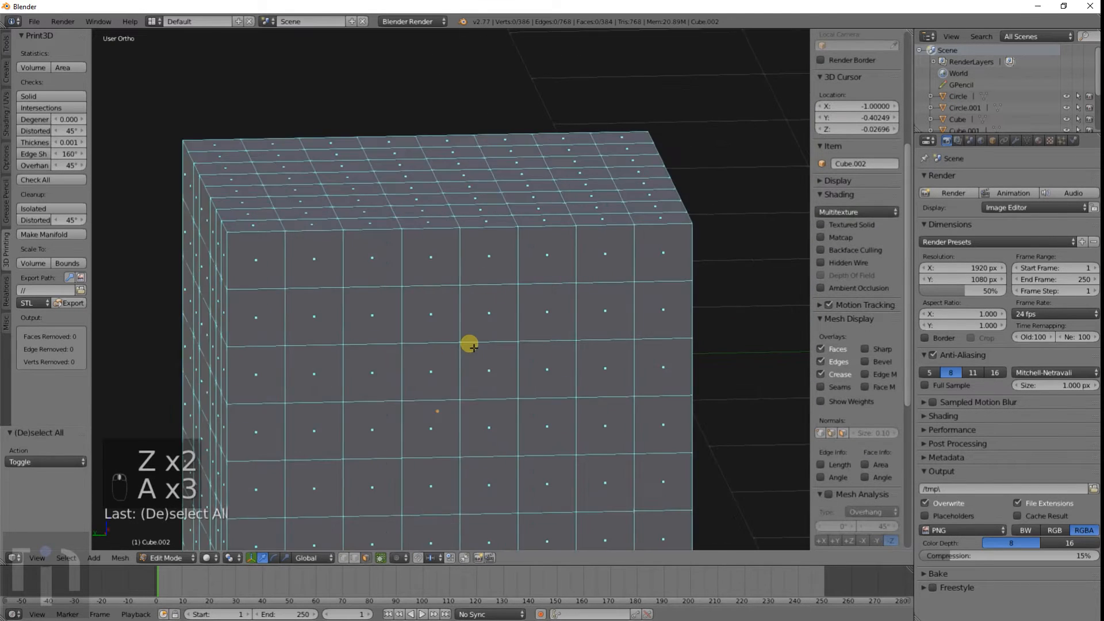
Circle-select a two-by-two block of faces near the middle of the cube's front side
{"action": "scroll", "coordinate": [474, 348], "scroll_direction": "down", "scroll_amount": 2}
{"action": "key", "text": "c"}
{"action": "left_click", "coordinate": [447, 397]}
{"action": "mouse_move", "coordinate": [447, 396]}
{"action": "left_mouse_down"}
{"action": "mouse_move", "coordinate": [475, 419]}
{"action": "mouse_move", "coordinate": [459, 432]}
{"action": "left_mouse_up"}
Add a four-by-four block of faces on the cube's opposite side to the selection with circle select
{"action": "middle_click_drag", "start_coordinate": [345, 358], "coordinate": [541, 323]}
{"action": "key", "text": "c"}
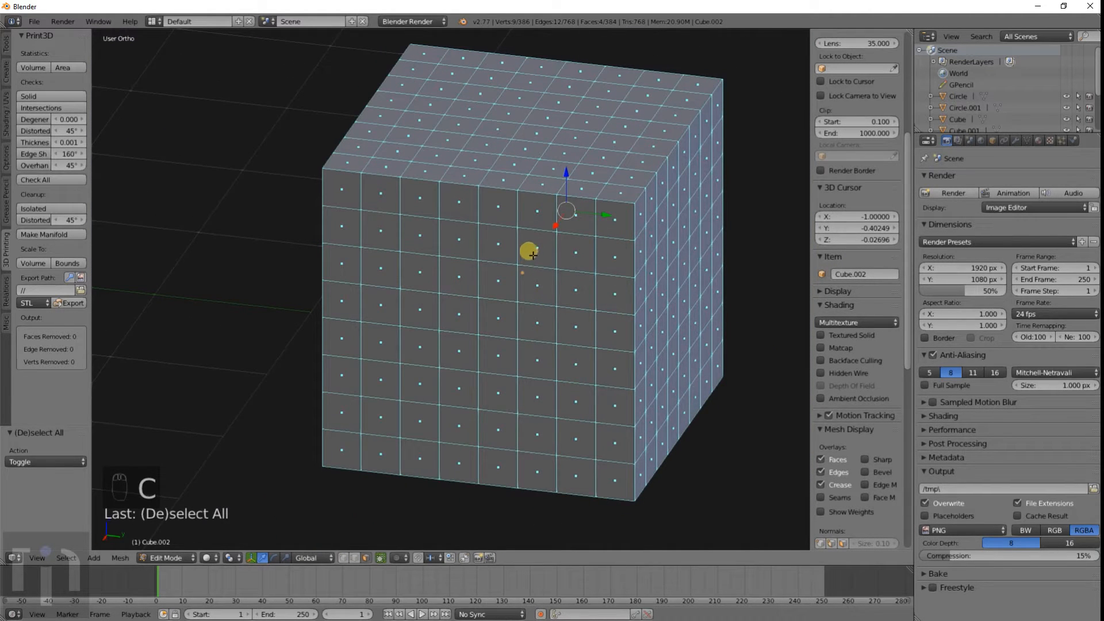
{"action": "mouse_move", "coordinate": [533, 255]}
{"action": "left_mouse_down"}
{"action": "mouse_move", "coordinate": [481, 246]}
{"action": "mouse_move", "coordinate": [483, 340]}
{"action": "mouse_move", "coordinate": [572, 359]}
{"action": "mouse_move", "coordinate": [579, 271]}
{"action": "mouse_move", "coordinate": [519, 305]}
{"action": "left_mouse_up"}
{"action": "middle_click", "coordinate": [627, 350]}
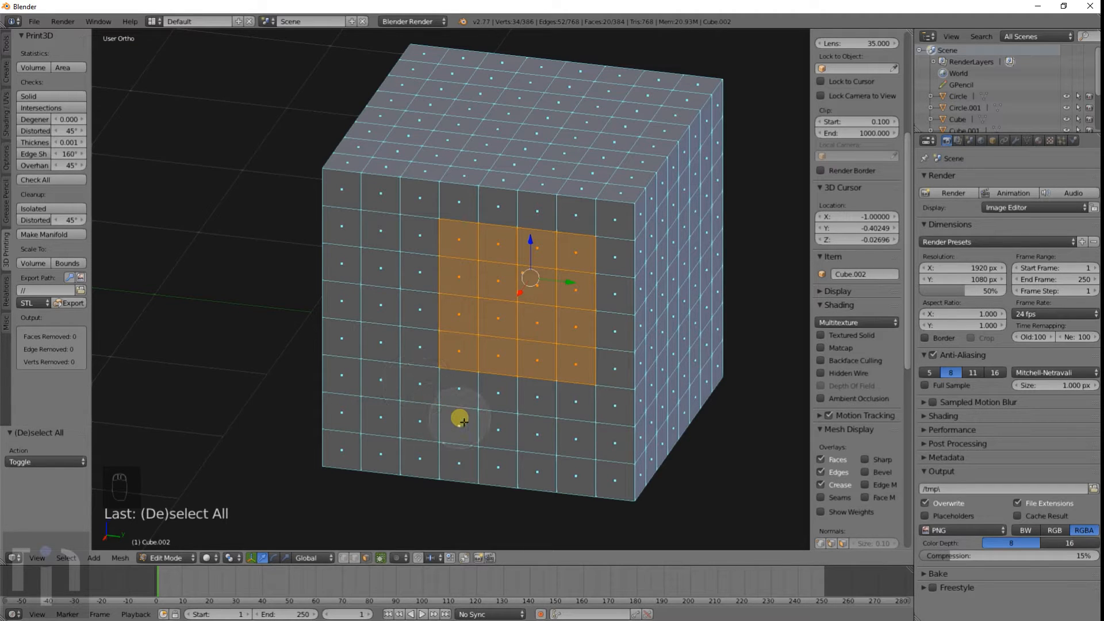
{"action": "left_click_drag", "start_coordinate": [428, 424], "coordinate": [396, 409]}
{"action": "mouse_move", "coordinate": [396, 410]}
{"action": "middle_mouse_down"}
{"action": "mouse_move", "coordinate": [394, 419]}
{"action": "mouse_move", "coordinate": [431, 424]}
{"action": "middle_mouse_up"}
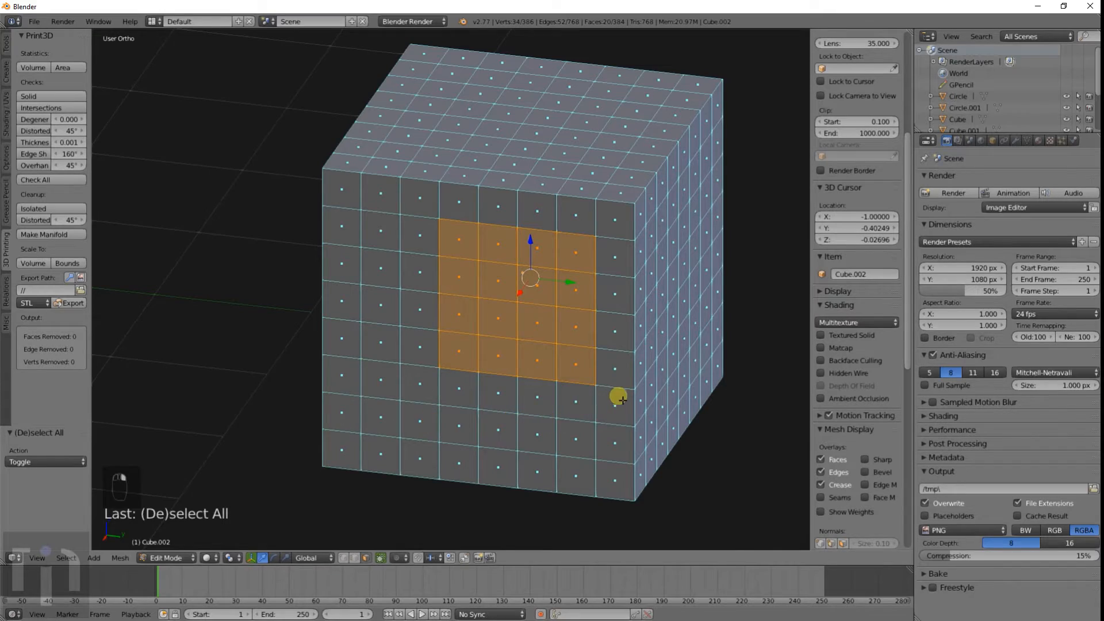
Connect the two selected face blocks with LoopTools Bridge to cut a tunnel through the cube
{"action": "middle_click_drag", "start_coordinate": [619, 398], "coordinate": [371, 387]}
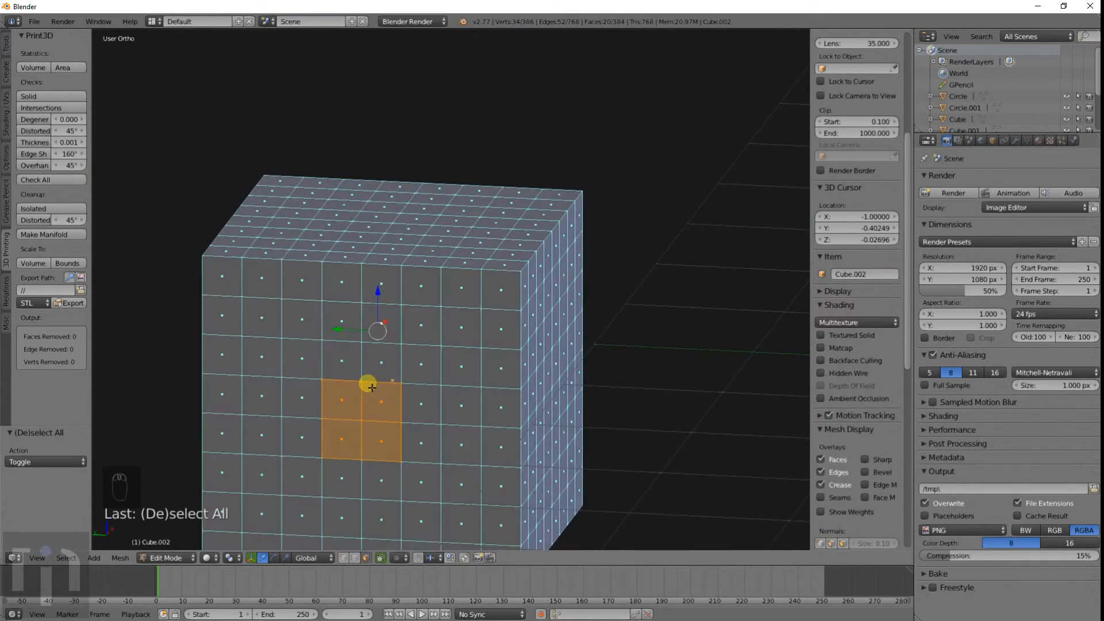
{"action": "scroll", "coordinate": [372, 387], "scroll_direction": "down", "scroll_amount": 3}
{"action": "key", "text": "z"}
{"action": "mouse_move", "coordinate": [446, 352]}
{"action": "middle_mouse_down"}
{"action": "mouse_move", "coordinate": [375, 397]}
{"action": "mouse_move", "coordinate": [423, 376]}
{"action": "middle_mouse_up"}
{"action": "key", "text": "z"}
{"action": "key", "text": "w"}
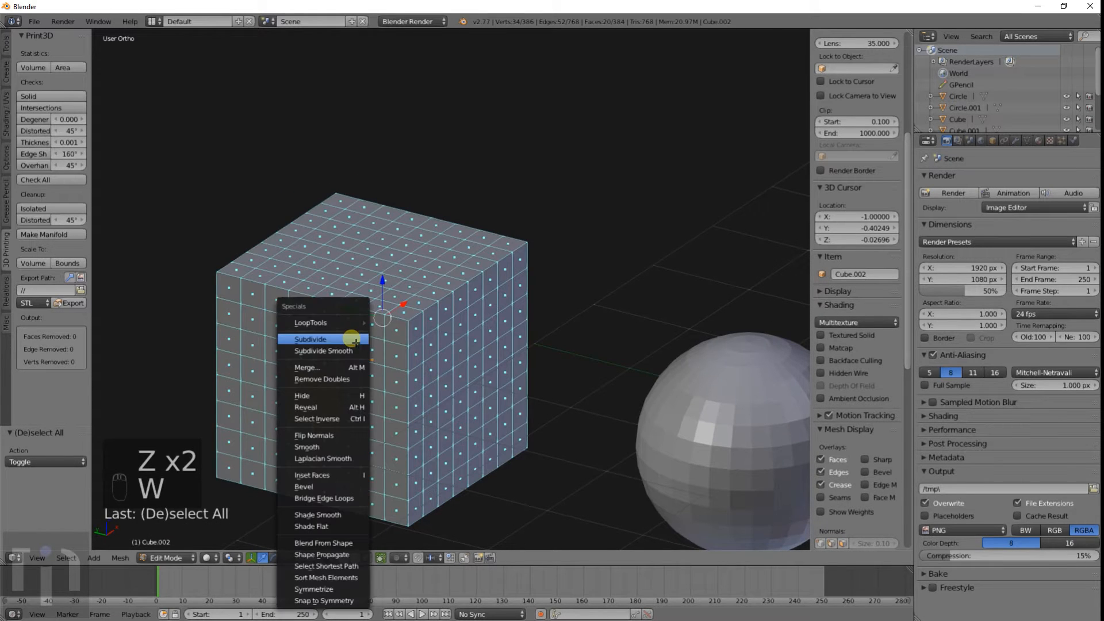
{"action": "mouse_move", "coordinate": [357, 322]}
{"action": "left_click", "coordinate": [405, 324]}
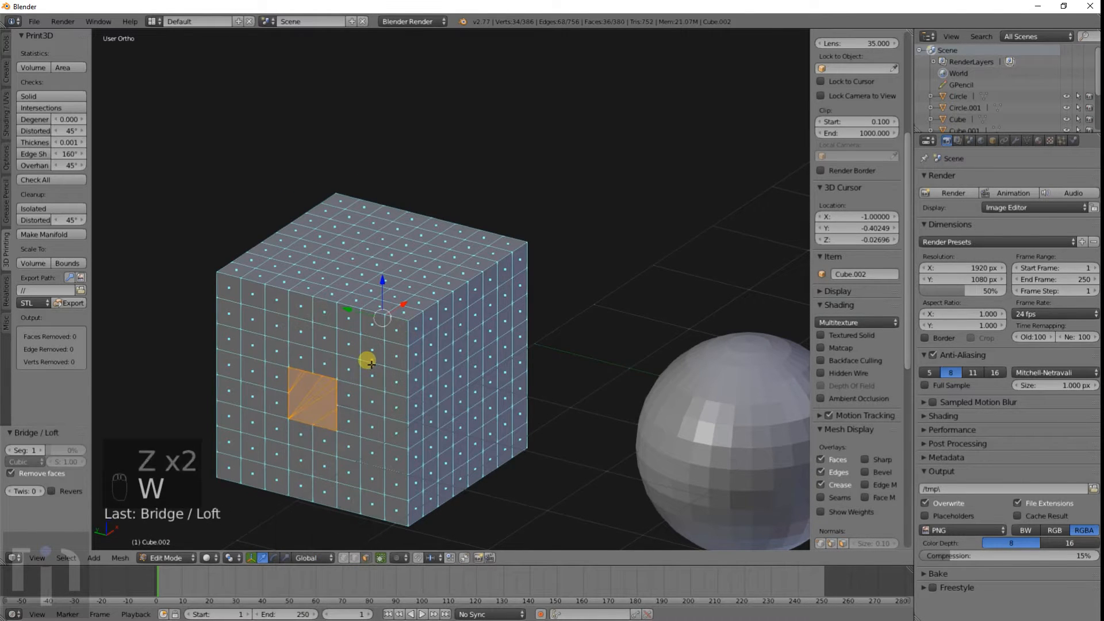
Return to Object Mode, inspect the tunnel through the cube, and delete the cube
{"action": "key", "text": "Tab"}
{"action": "middle_click_drag", "start_coordinate": [371, 367], "coordinate": [390, 381]}
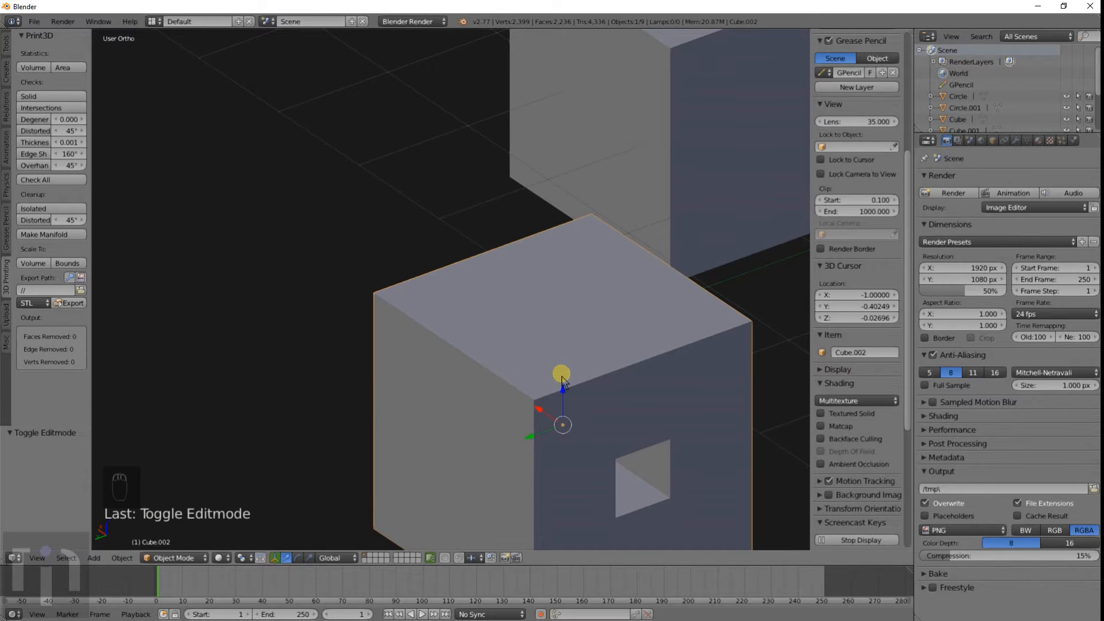
{"action": "scroll", "coordinate": [561, 378], "scroll_direction": "down", "scroll_amount": 5}
{"action": "middle_click_drag", "start_coordinate": [554, 372], "coordinate": [517, 310]}
{"action": "scroll", "coordinate": [462, 323], "scroll_direction": "up", "scroll_amount": 5}
{"action": "scroll", "coordinate": [462, 324], "scroll_direction": "down", "scroll_amount": 5}
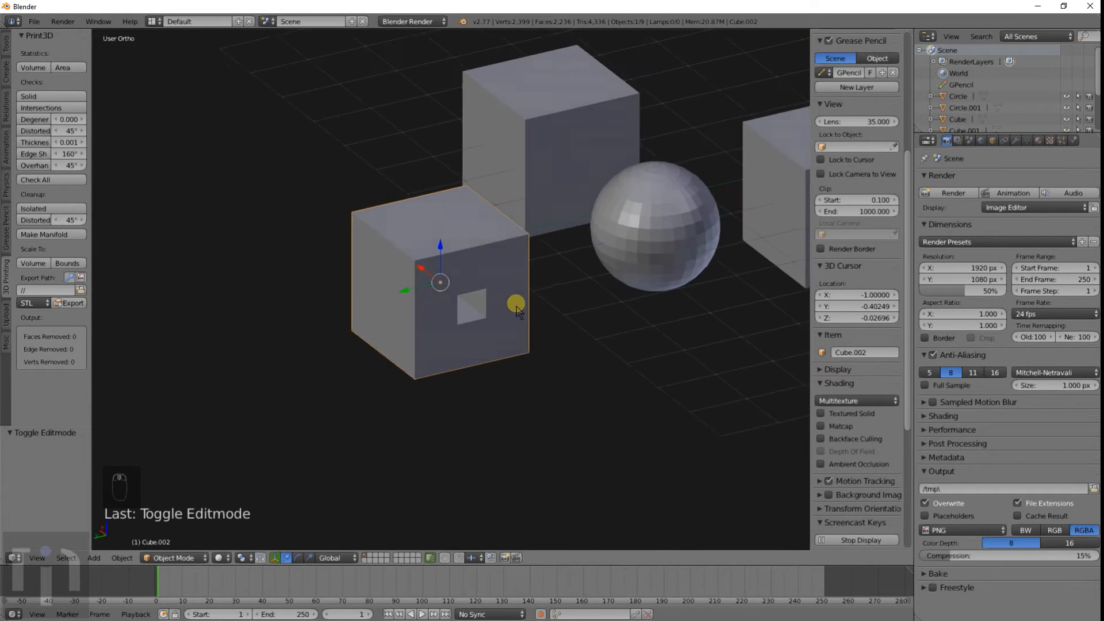
{"action": "scroll", "coordinate": [517, 310], "scroll_direction": "up", "scroll_amount": 3}
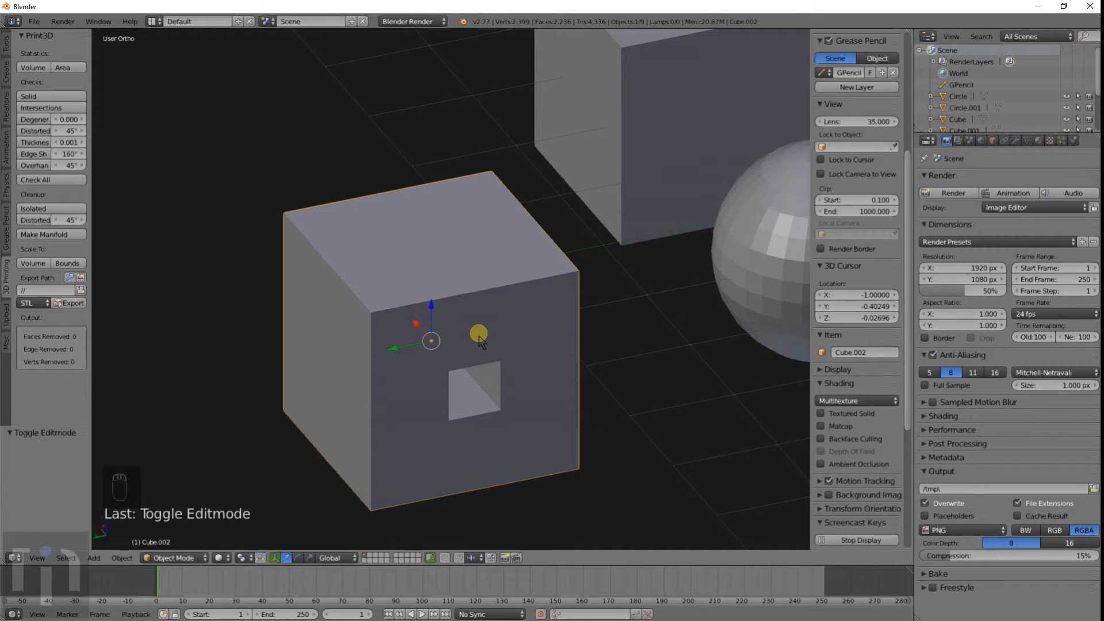
{"action": "key", "text": "x"}
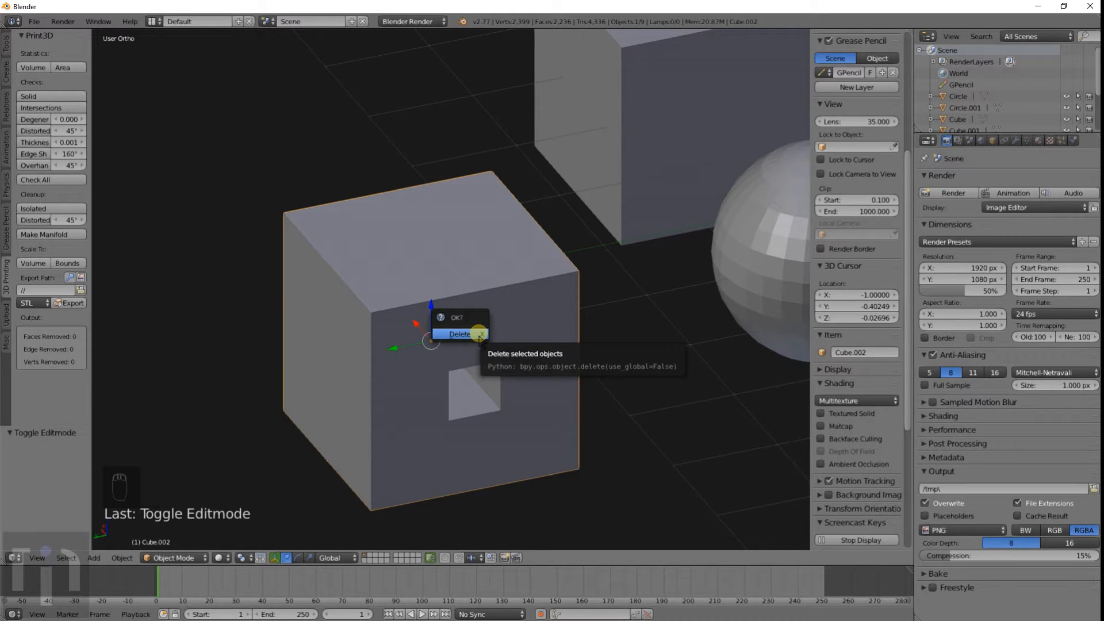
{"action": "left_click", "coordinate": [480, 335]}
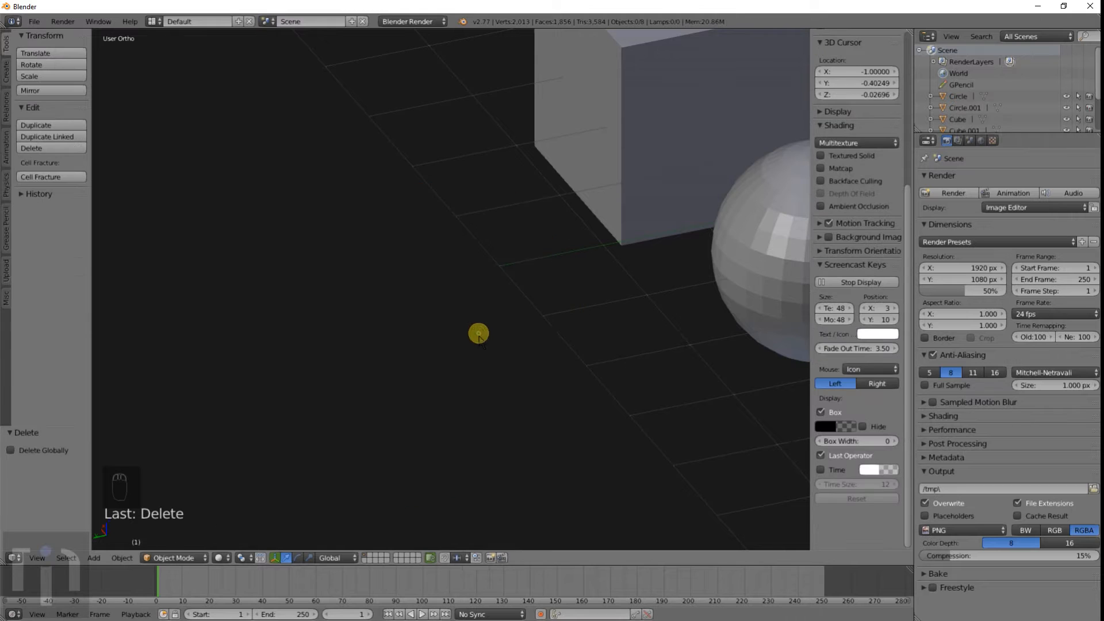
Hide the sphere between the two remaining cubes and reveal it again
{"action": "middle_click_drag", "start_coordinate": [666, 299], "coordinate": [434, 306], "text": "shift"}
{"action": "scroll", "coordinate": [610, 249], "scroll_direction": "down", "scroll_amount": 3}
{"action": "scroll", "coordinate": [657, 244], "scroll_direction": "down", "scroll_amount": 2, "text": "shift"}
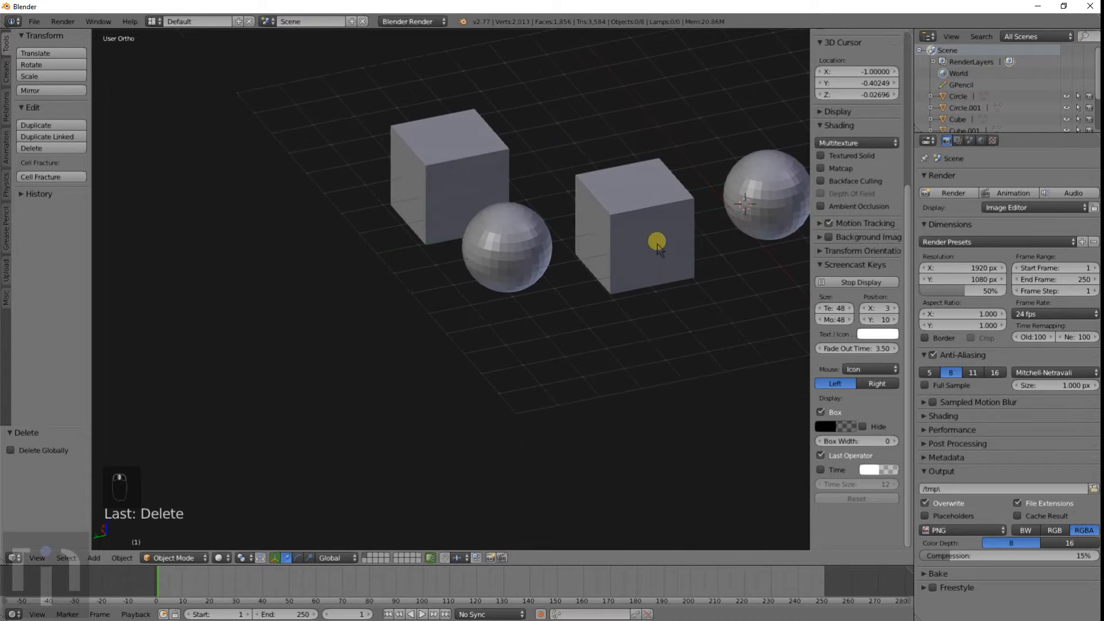
{"action": "middle_click_drag", "start_coordinate": [655, 244], "coordinate": [527, 273], "text": "shift"}
{"action": "scroll", "coordinate": [470, 305], "scroll_direction": "down", "scroll_amount": 3}
{"action": "scroll", "coordinate": [419, 326], "scroll_direction": "up", "scroll_amount": 4}
{"action": "scroll", "coordinate": [424, 325], "scroll_direction": "down", "scroll_amount": 3}
{"action": "scroll", "coordinate": [458, 298], "scroll_direction": "up", "scroll_amount": 4}
{"action": "right_click", "coordinate": [430, 323]}
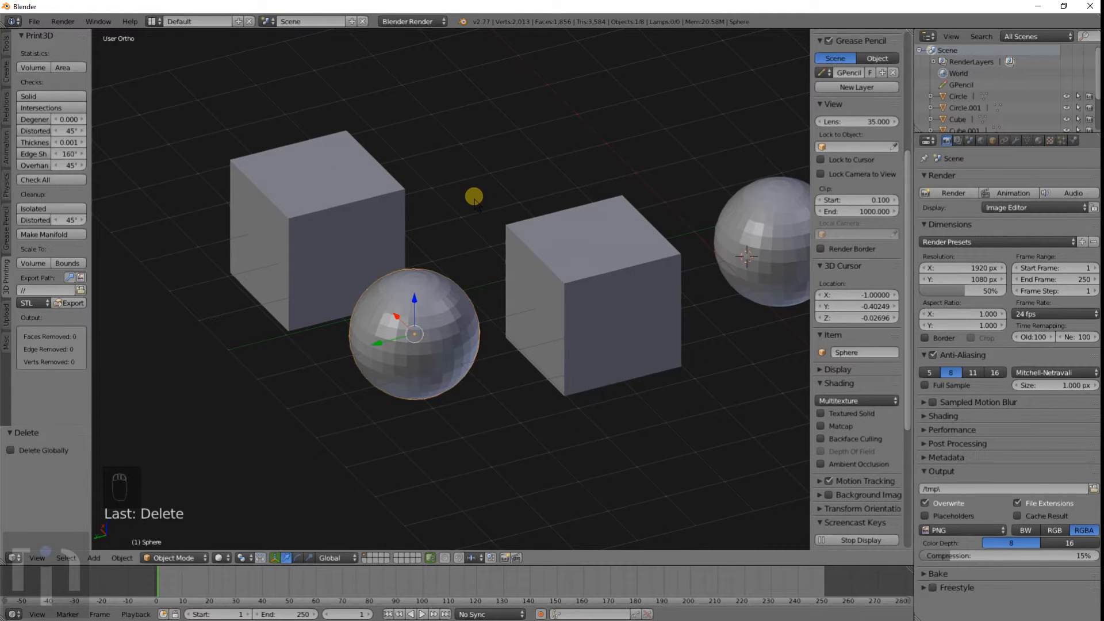
{"action": "key", "text": "h"}
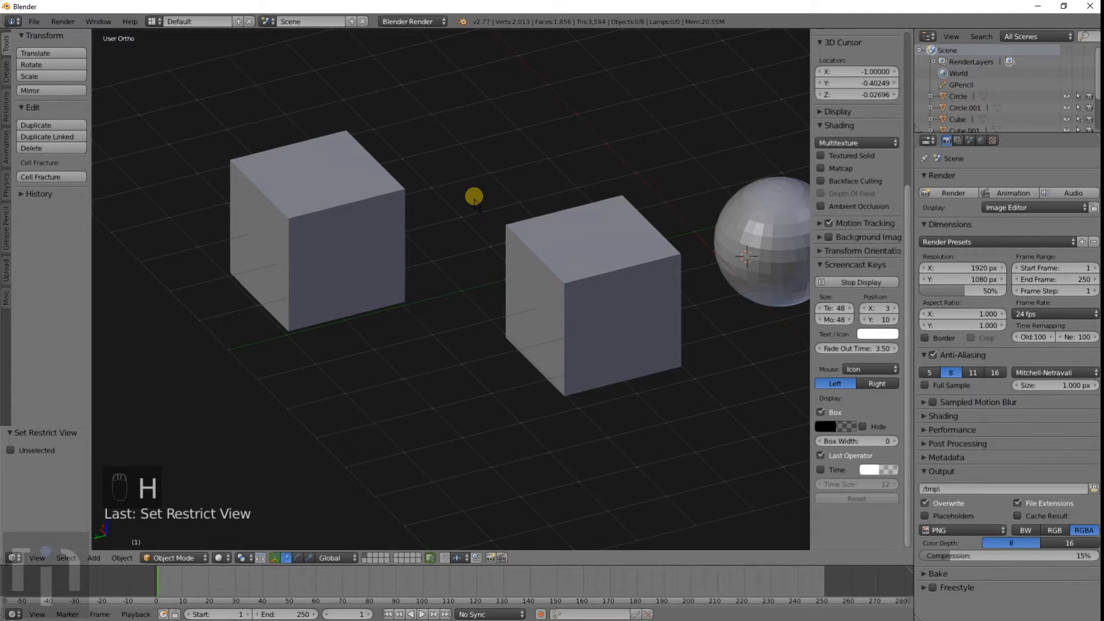
{"action": "key", "text": "alt+h"}
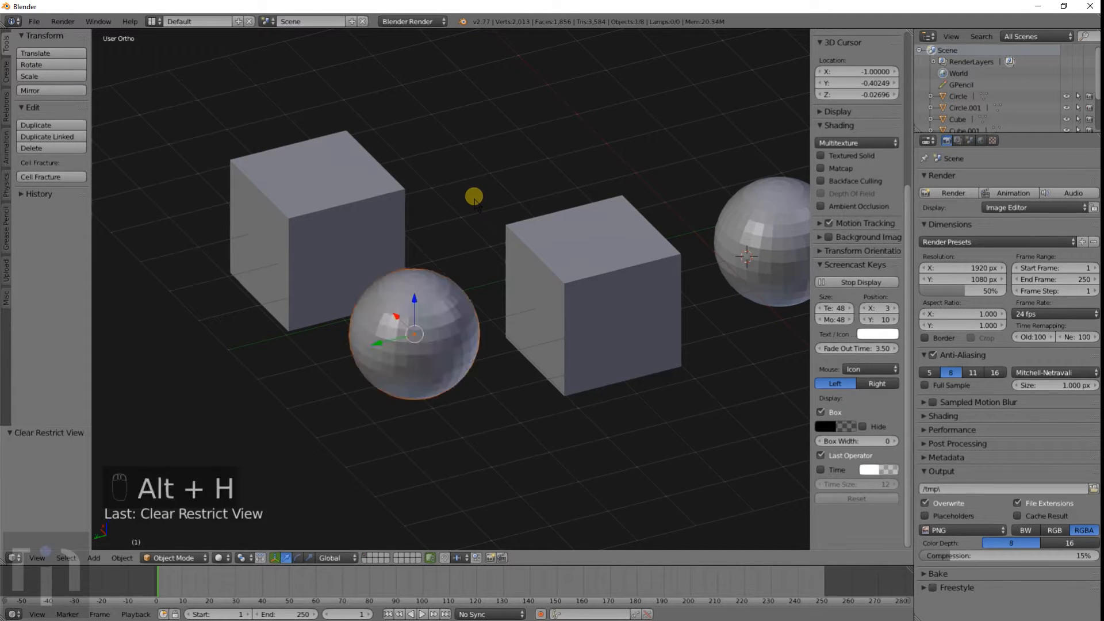
Select only the sphere between the two cubes and hide all unselected objects
{"action": "key", "text": "a"}
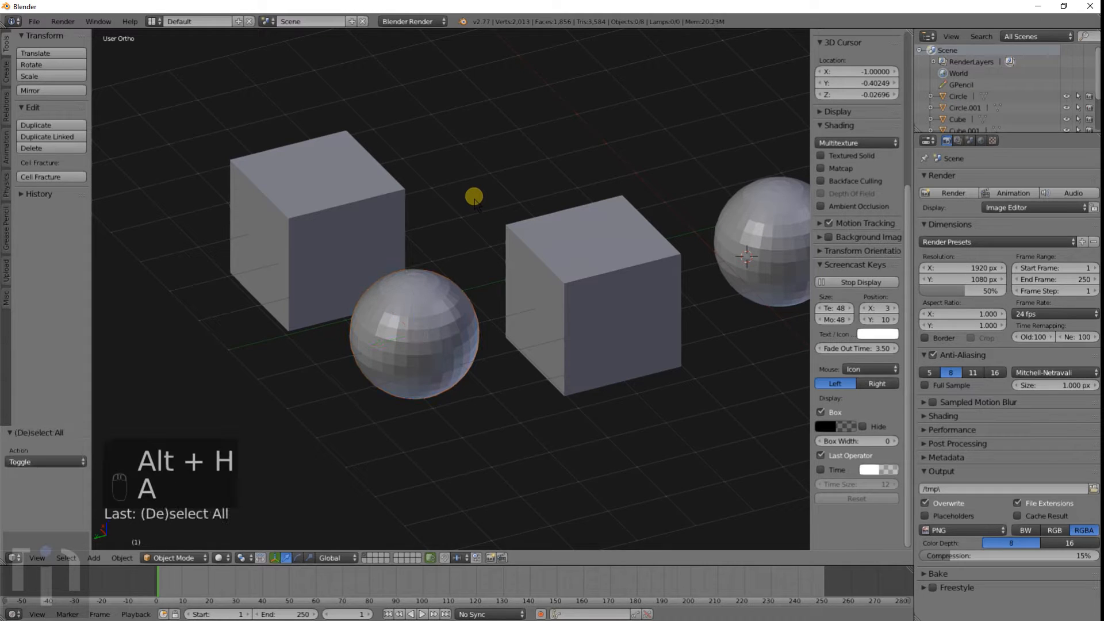
{"action": "right_click", "coordinate": [451, 299]}
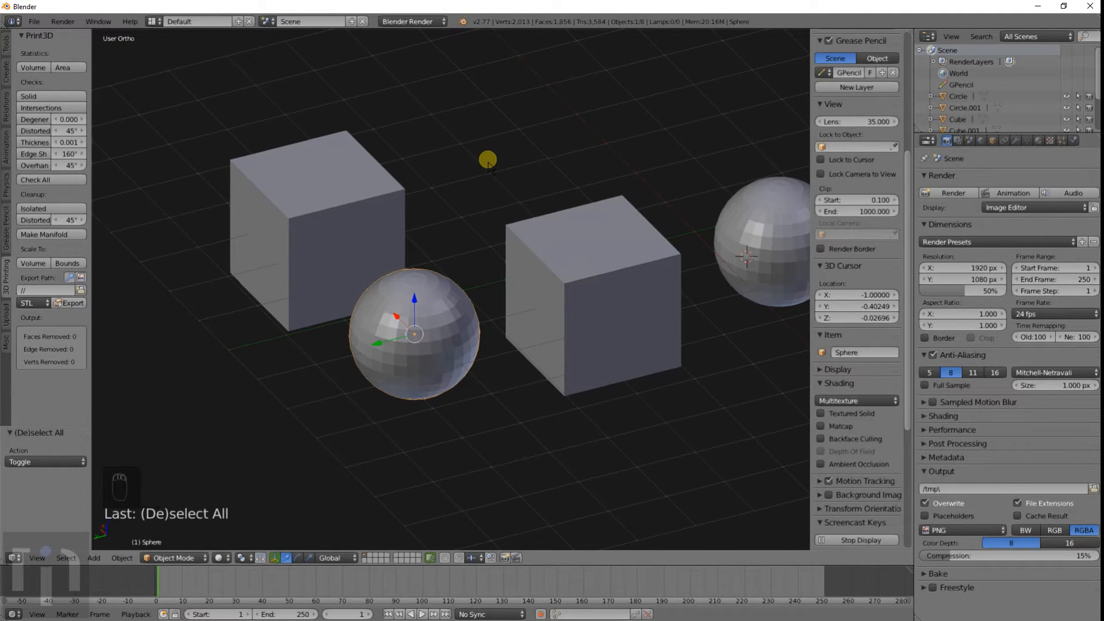
{"action": "key", "text": "shift+h"}
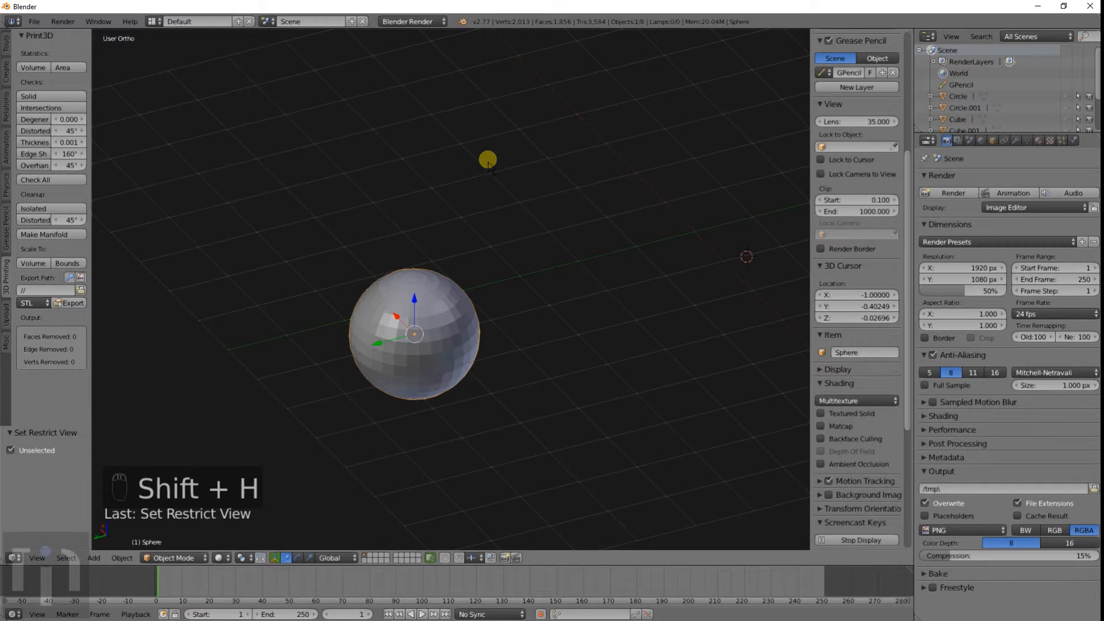
Enter Edit Mode on the isolated sphere and deselect all its faces
{"action": "middle_click_drag", "start_coordinate": [466, 306], "coordinate": [540, 270]}
{"action": "scroll", "coordinate": [473, 336], "scroll_direction": "up", "scroll_amount": 4}
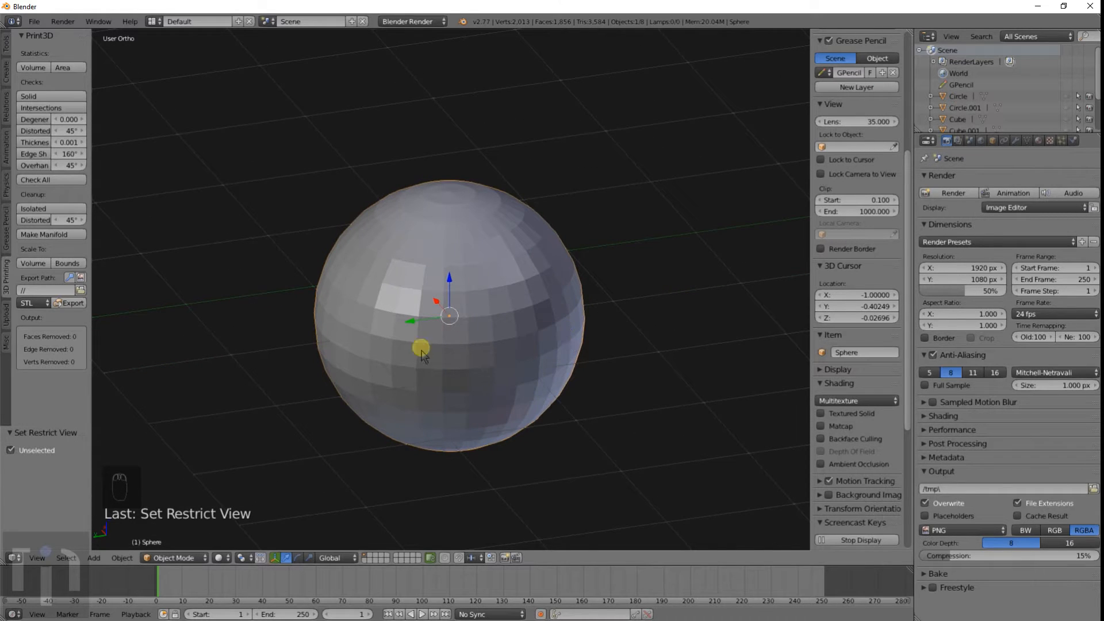
{"action": "key", "text": "Tab"}
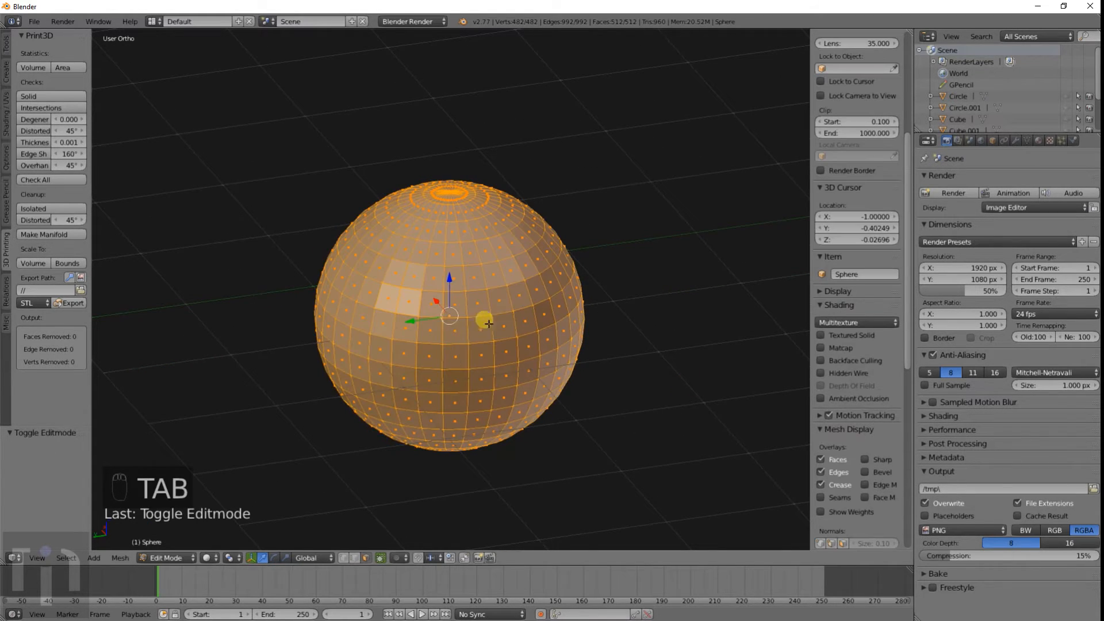
{"action": "key", "text": "a"}
{"action": "key", "text": "a"}
{"action": "key", "text": "a"}
{"action": "key", "text": "a"}
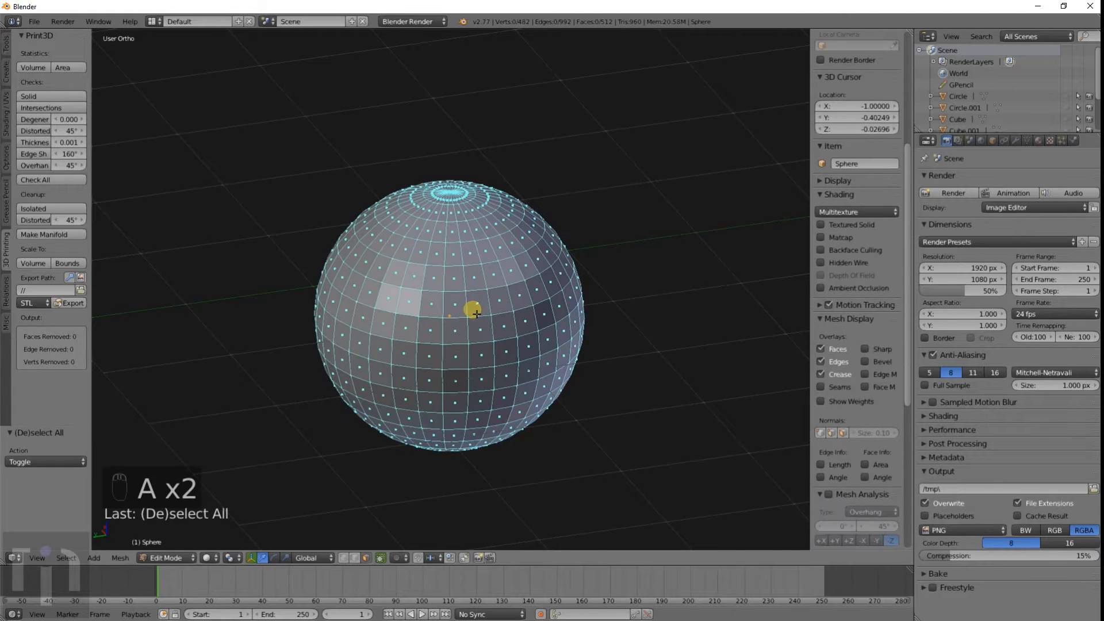
{"action": "key", "text": "w"}
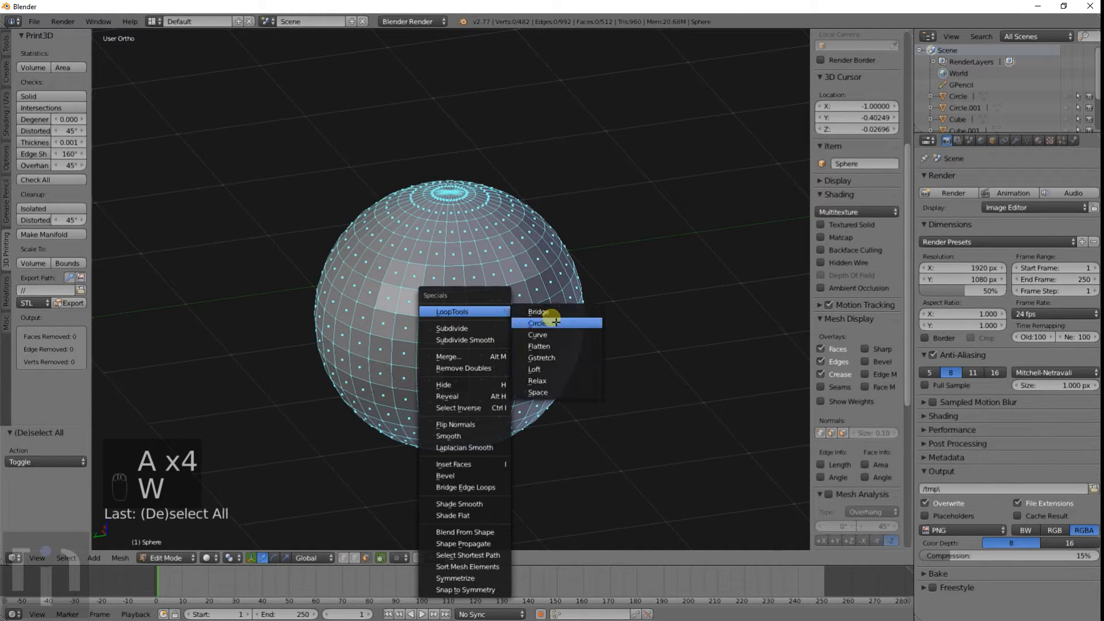
{"action": "key", "text": "a"}
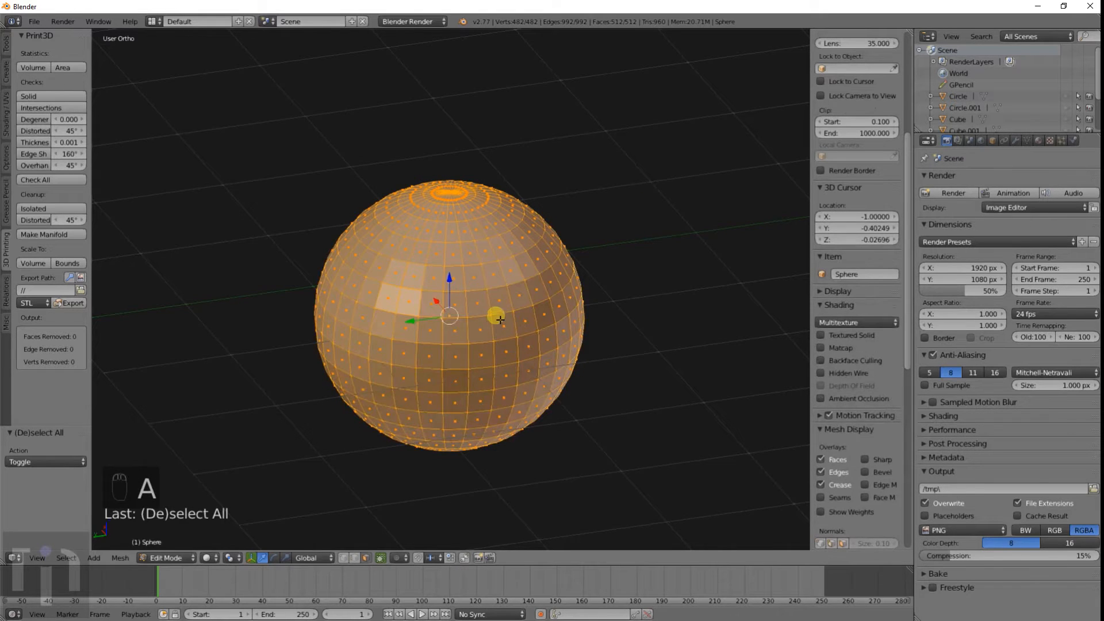
{"action": "key", "text": "a"}
{"action": "key", "text": "c"}
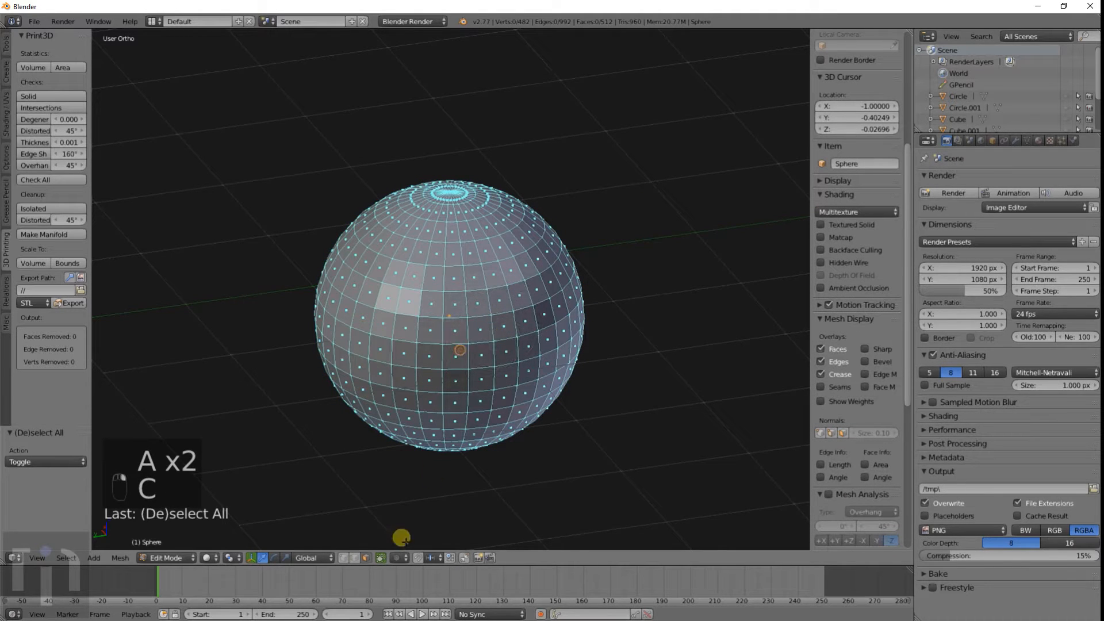
Switch the sphere's mesh selection to vertex mode
{"action": "left_click", "coordinate": [344, 558]}
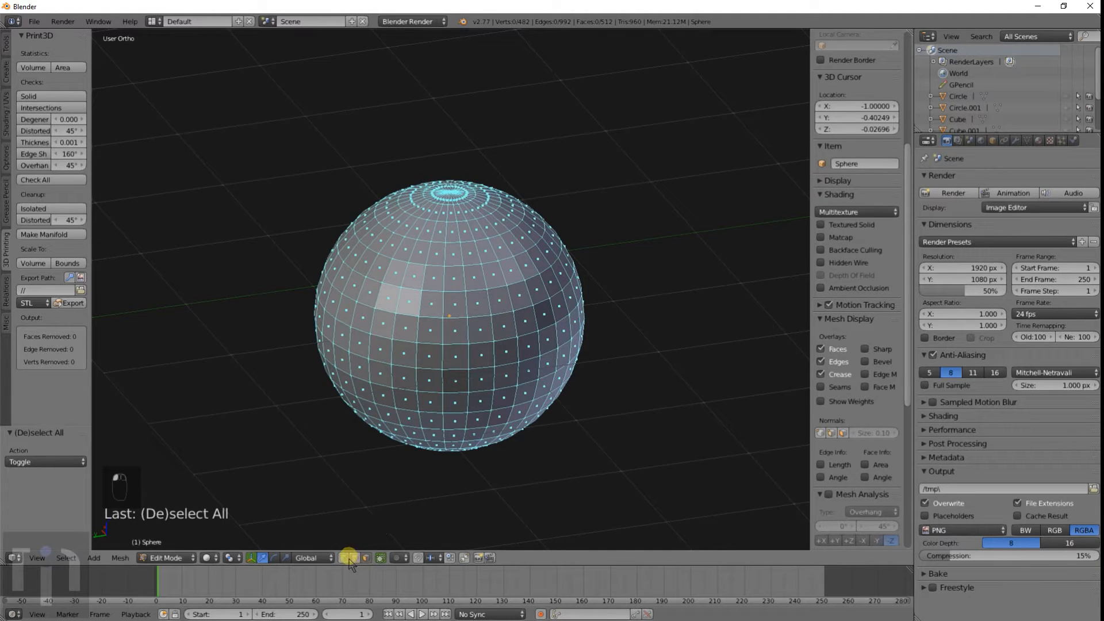
{"action": "left_click", "coordinate": [344, 557]}
{"action": "key", "text": "c"}
{"action": "mouse_move", "coordinate": [483, 336]}
{"action": "left_mouse_down"}
{"action": "mouse_move", "coordinate": [460, 338]}
{"action": "mouse_move", "coordinate": [455, 308]}
{"action": "mouse_move", "coordinate": [493, 296]}
{"action": "mouse_move", "coordinate": [480, 348]}
{"action": "mouse_move", "coordinate": [439, 316]}
{"action": "mouse_move", "coordinate": [451, 362]}
{"action": "mouse_move", "coordinate": [493, 348]}
{"action": "mouse_move", "coordinate": [534, 380]}
{"action": "left_mouse_up"}
{"action": "middle_click_drag", "start_coordinate": [523, 398], "coordinate": [504, 384]}
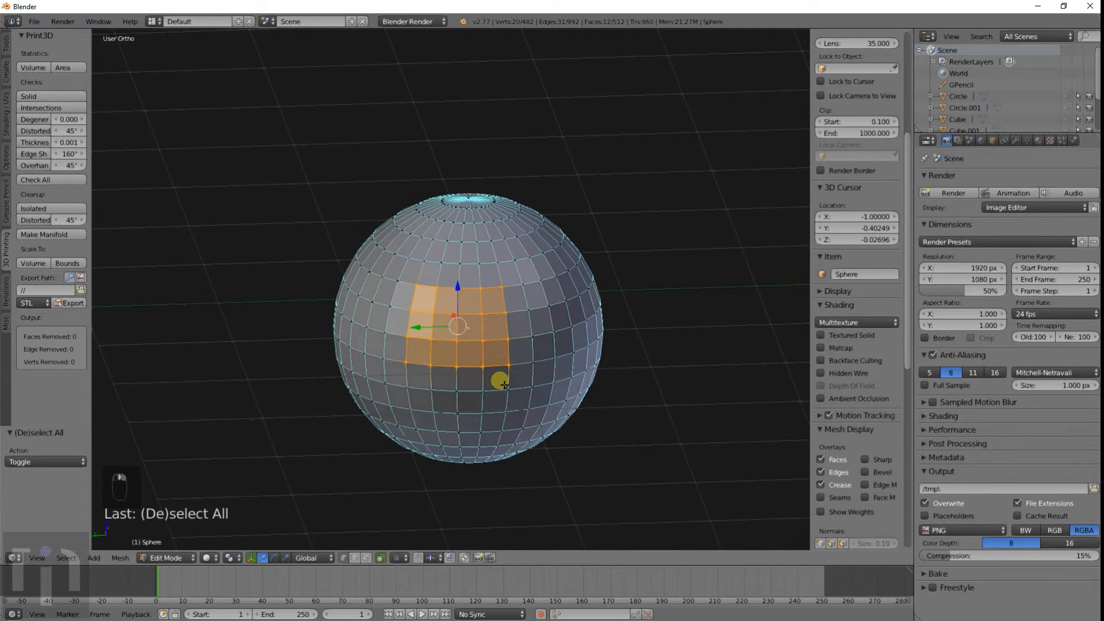
{"action": "key", "text": "KP_1"}
{"action": "key", "text": "a"}
{"action": "key", "text": "z"}
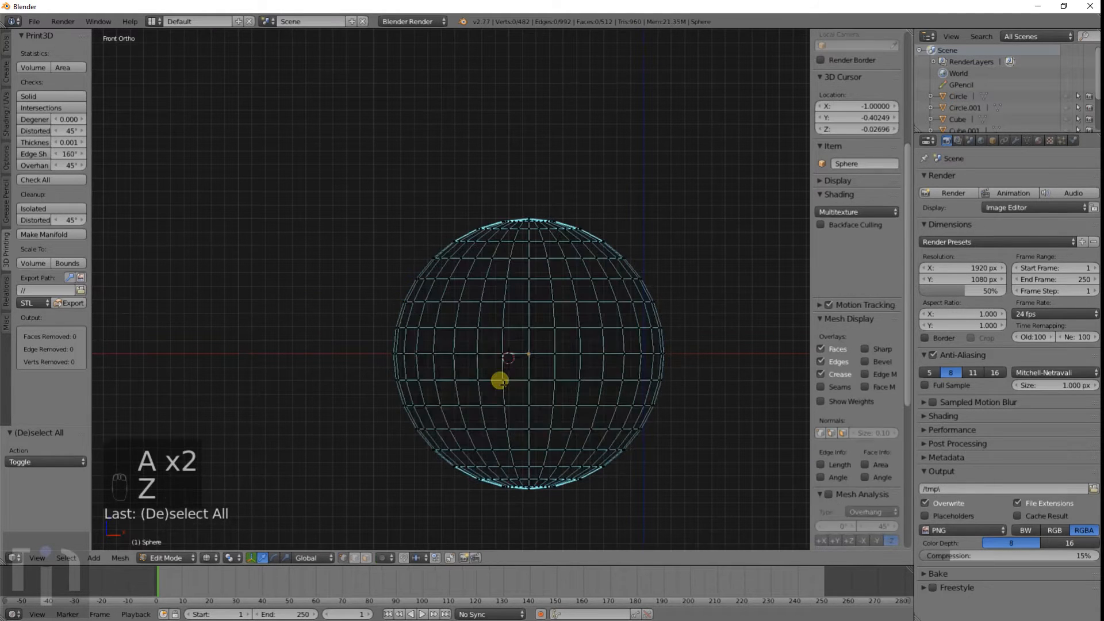
{"action": "key", "text": "z"}
{"action": "key", "text": "KP_1"}
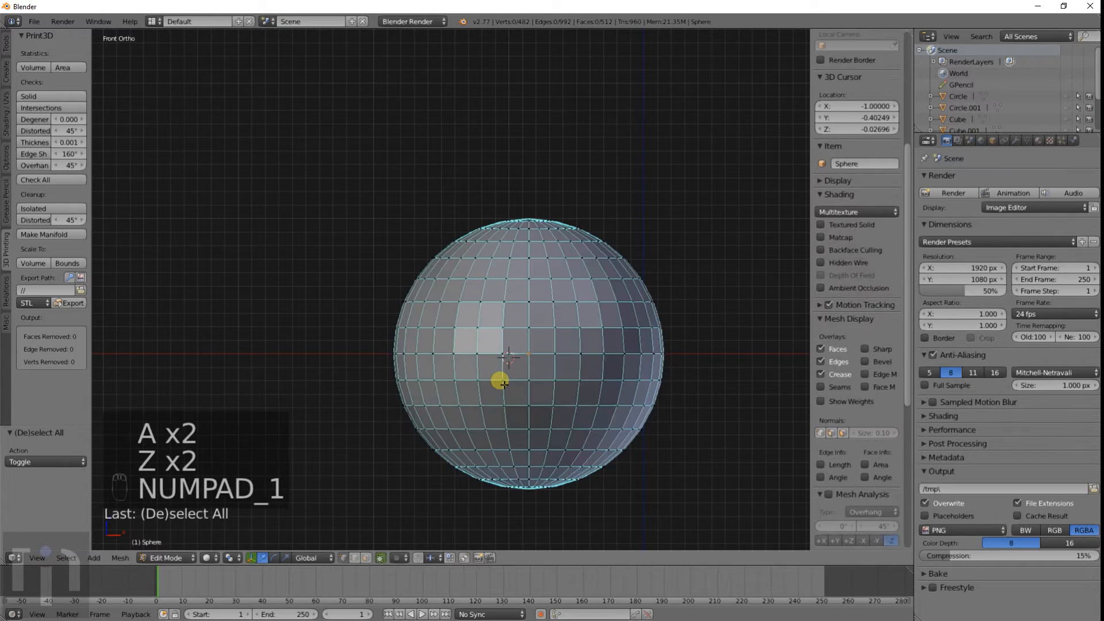
From the right orthographic view, select a six-by-six-face patch at the sphere's centre and reshape it with LoopTools Circle
{"action": "key", "text": "KP_3"}
{"action": "key", "text": "c"}
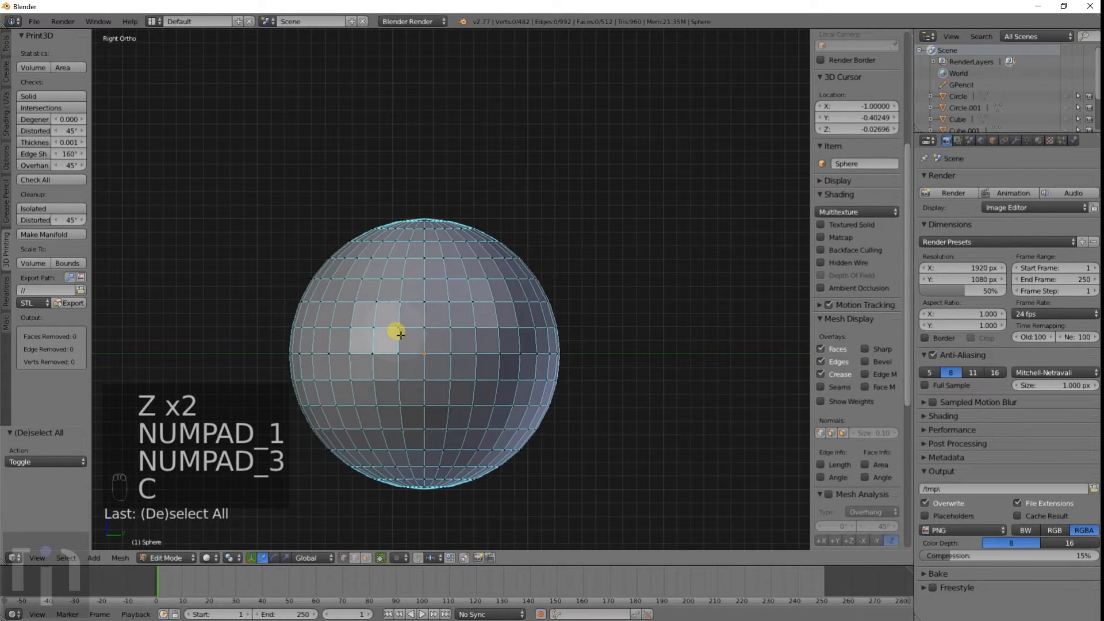
{"action": "mouse_move", "coordinate": [395, 327]}
{"action": "left_mouse_down"}
{"action": "mouse_move", "coordinate": [407, 345]}
{"action": "mouse_move", "coordinate": [456, 345]}
{"action": "mouse_move", "coordinate": [415, 328]}
{"action": "mouse_move", "coordinate": [388, 340]}
{"action": "mouse_move", "coordinate": [396, 362]}
{"action": "mouse_move", "coordinate": [485, 360]}
{"action": "mouse_move", "coordinate": [467, 327]}
{"action": "mouse_move", "coordinate": [484, 368]}
{"action": "mouse_move", "coordinate": [460, 389]}
{"action": "mouse_move", "coordinate": [387, 394]}
{"action": "mouse_move", "coordinate": [369, 369]}
{"action": "mouse_move", "coordinate": [375, 305]}
{"action": "mouse_move", "coordinate": [467, 307]}
{"action": "mouse_move", "coordinate": [471, 390]}
{"action": "mouse_move", "coordinate": [453, 428]}
{"action": "mouse_move", "coordinate": [377, 419]}
{"action": "mouse_move", "coordinate": [466, 350]}
{"action": "left_mouse_up"}
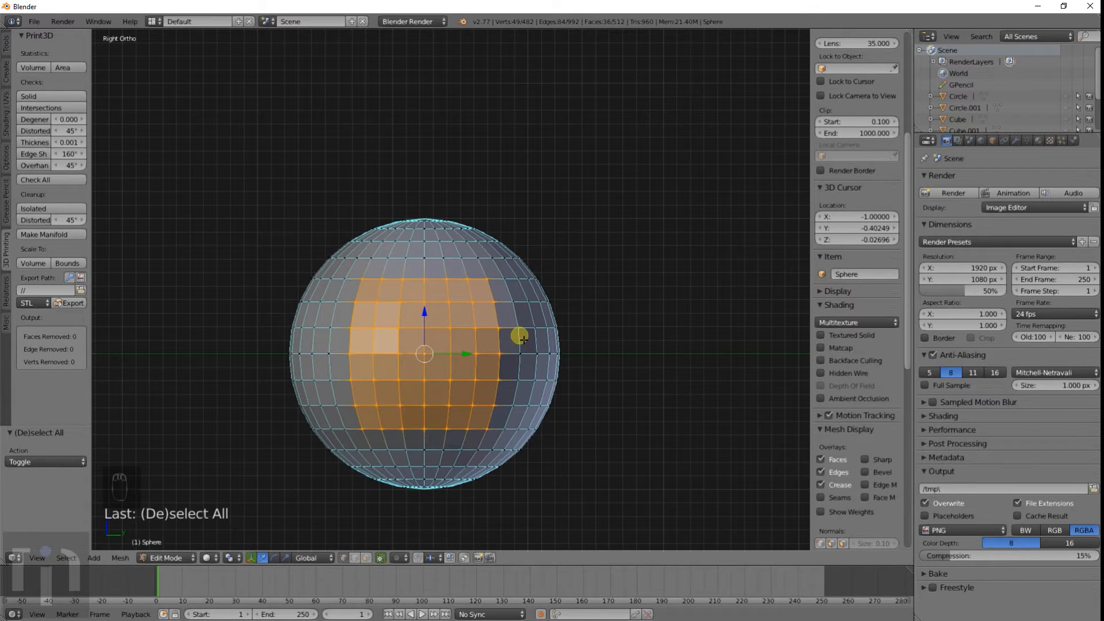
{"action": "key", "text": "w"}
{"action": "mouse_move", "coordinate": [492, 299]}
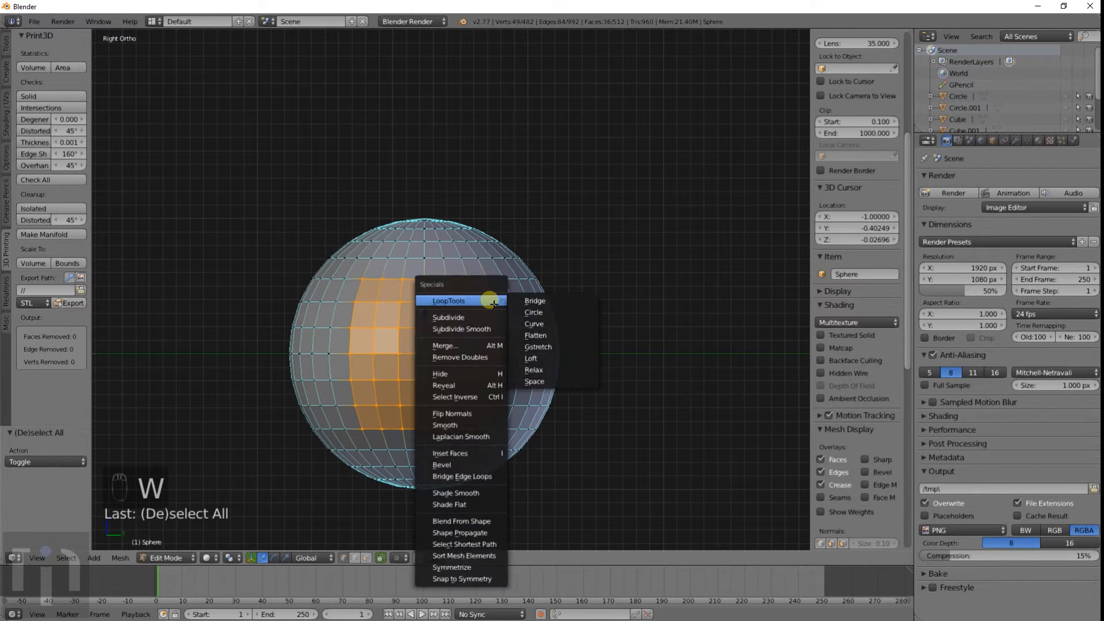
{"action": "left_click", "coordinate": [553, 312]}
Extrude the circular patch outward from the sphere by about 3 units along its normal
{"action": "middle_click_drag", "start_coordinate": [565, 342], "coordinate": [434, 392]}
{"action": "middle_click_drag", "start_coordinate": [345, 394], "coordinate": [580, 387], "text": "shift"}
{"action": "scroll", "coordinate": [586, 383], "scroll_direction": "up", "scroll_amount": 4}
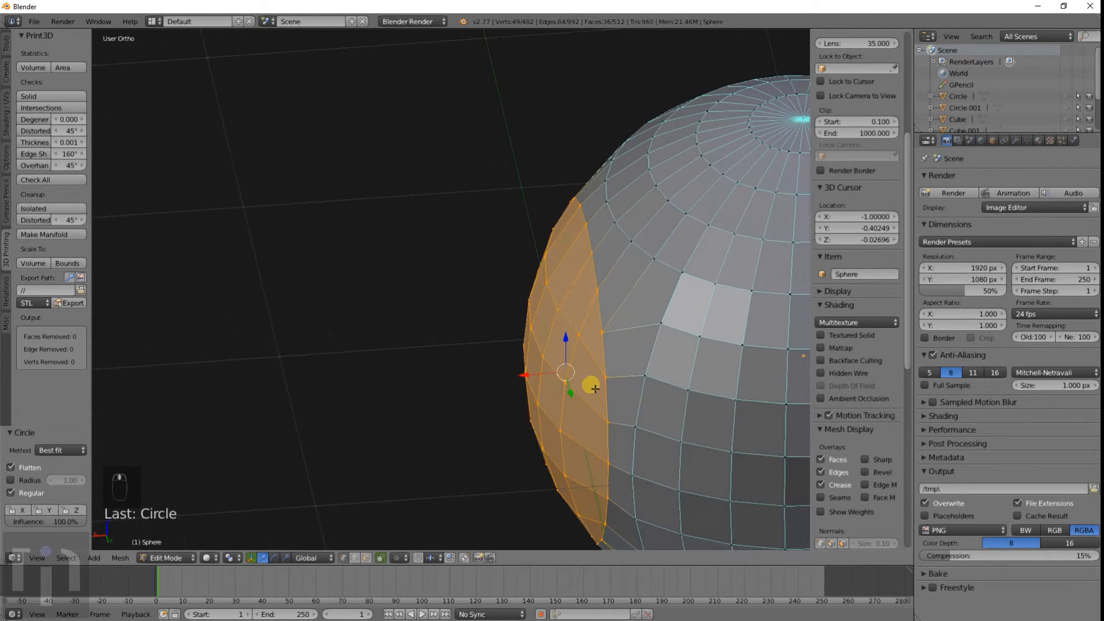
{"action": "scroll", "coordinate": [591, 381], "scroll_direction": "down", "scroll_amount": 6}
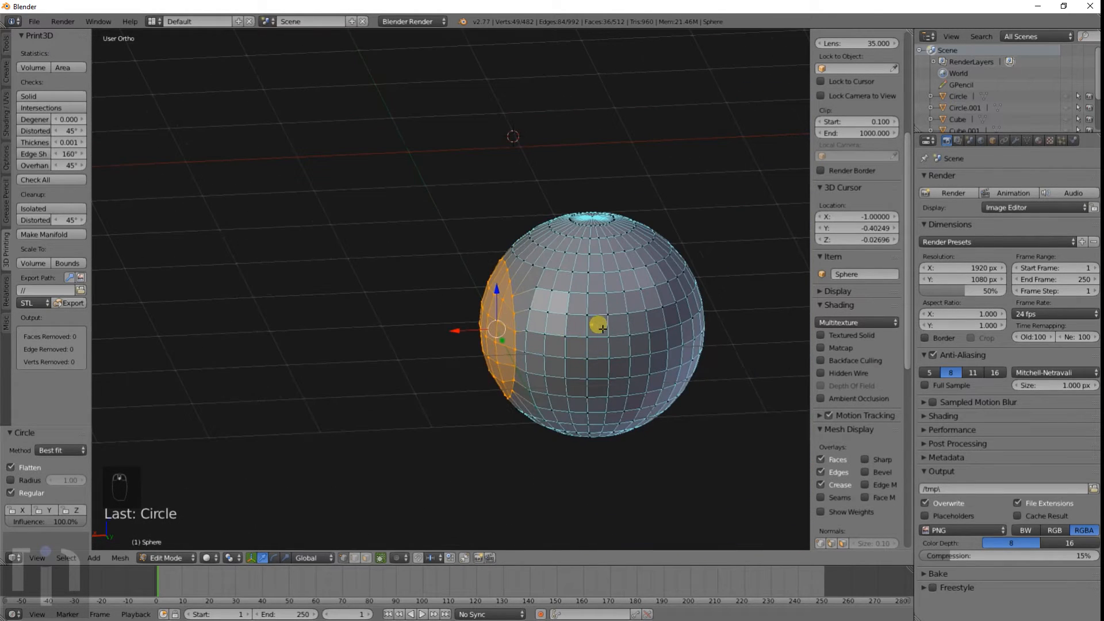
{"action": "key", "text": "e"}
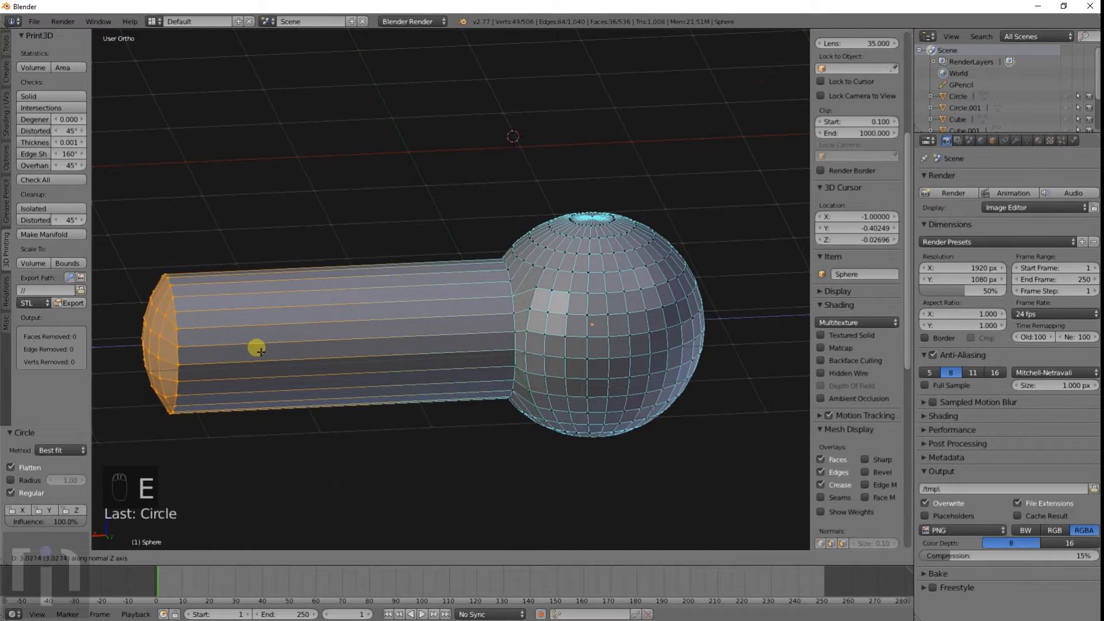
{"action": "left_click", "coordinate": [257, 352]}
Return to Object Mode, inspect the cylindrical extrusion, and delete the sphere object
{"action": "key", "text": "Tab"}
{"action": "middle_click_drag", "start_coordinate": [380, 362], "coordinate": [325, 365]}
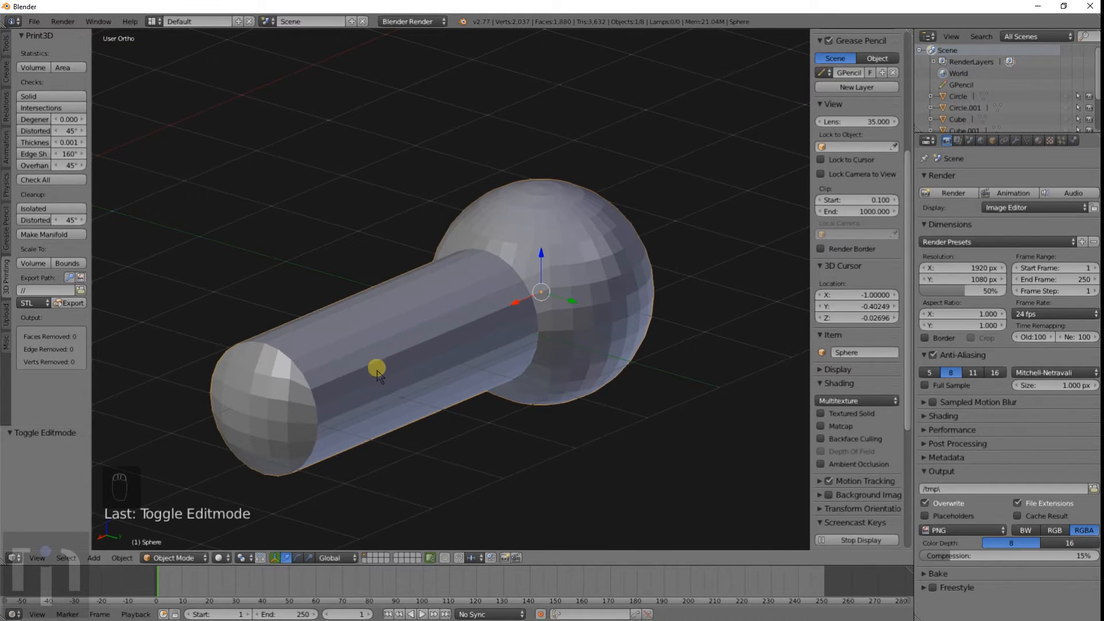
{"action": "middle_click_drag", "start_coordinate": [376, 371], "coordinate": [352, 386]}
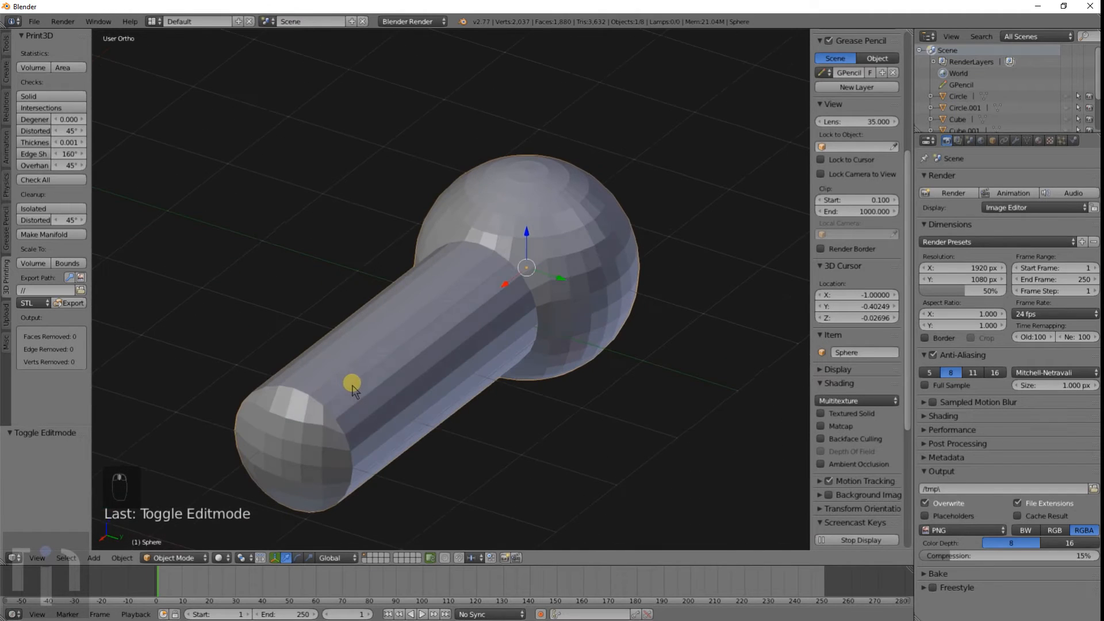
{"action": "middle_click_drag", "start_coordinate": [500, 279], "coordinate": [478, 344], "text": "shift"}
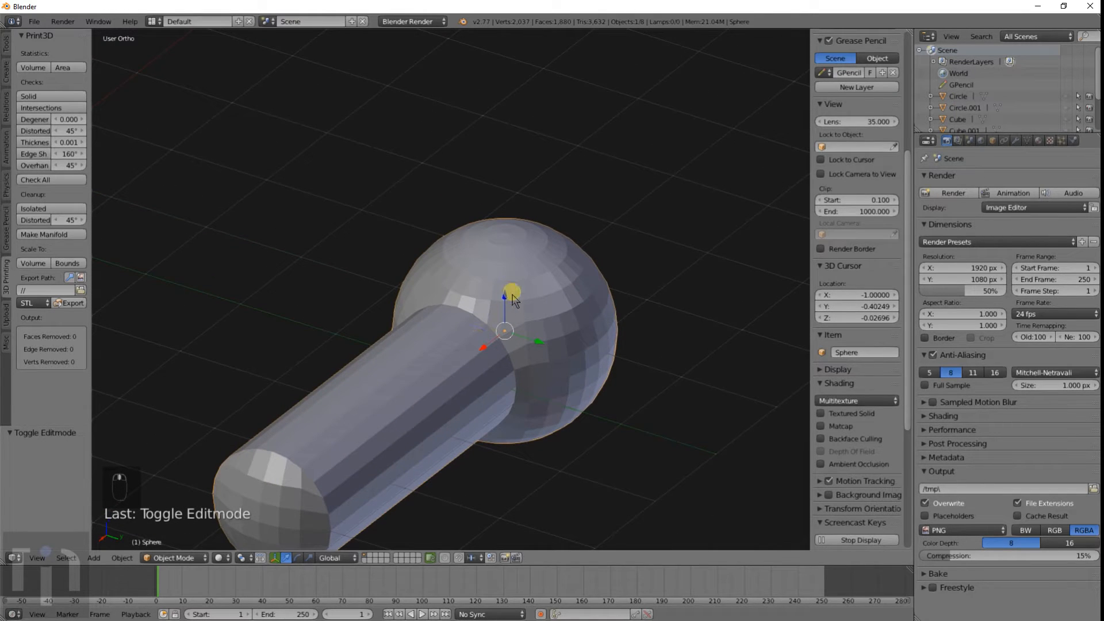
{"action": "key", "text": "x"}
{"action": "left_click", "coordinate": [512, 296]}
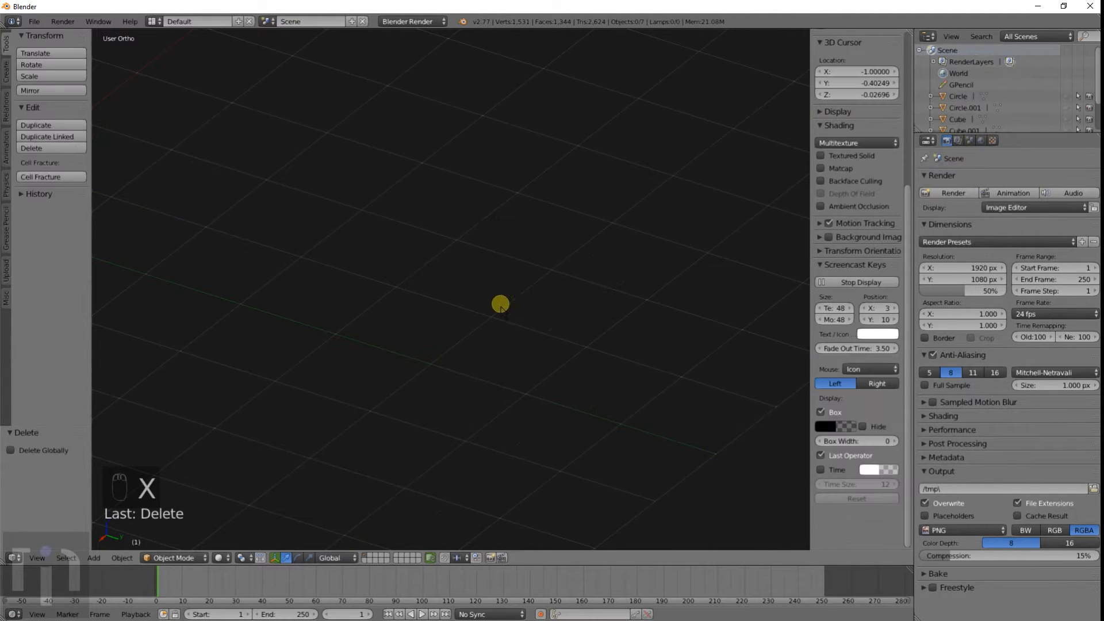
Reveal all hidden objects and deselect them
{"action": "middle_click_drag", "start_coordinate": [529, 315], "coordinate": [639, 308]}
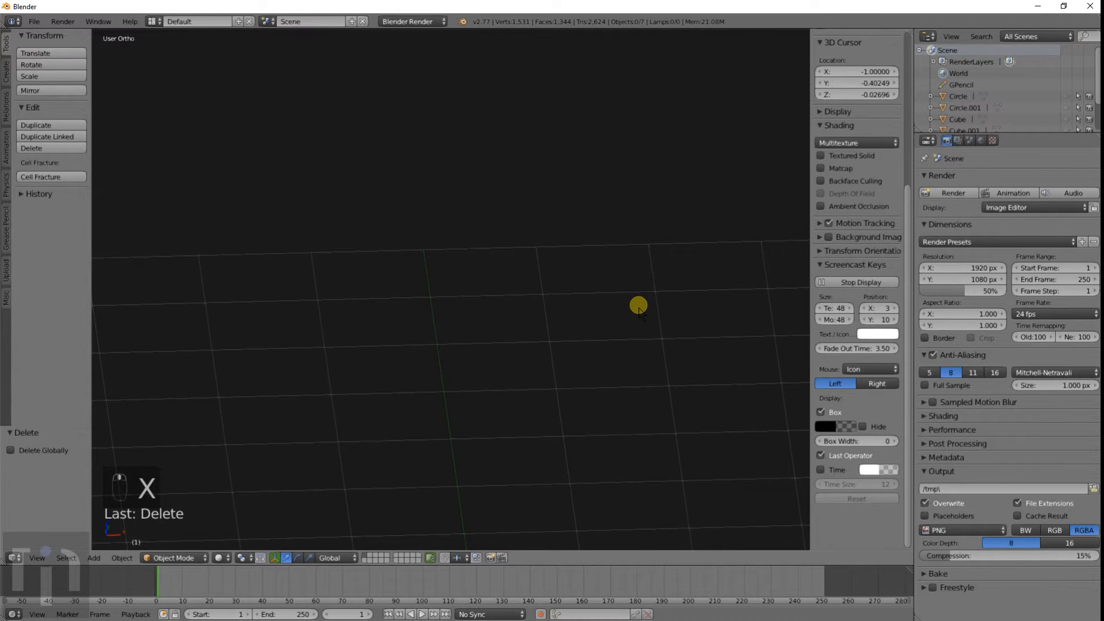
{"action": "key", "text": "alt+h"}
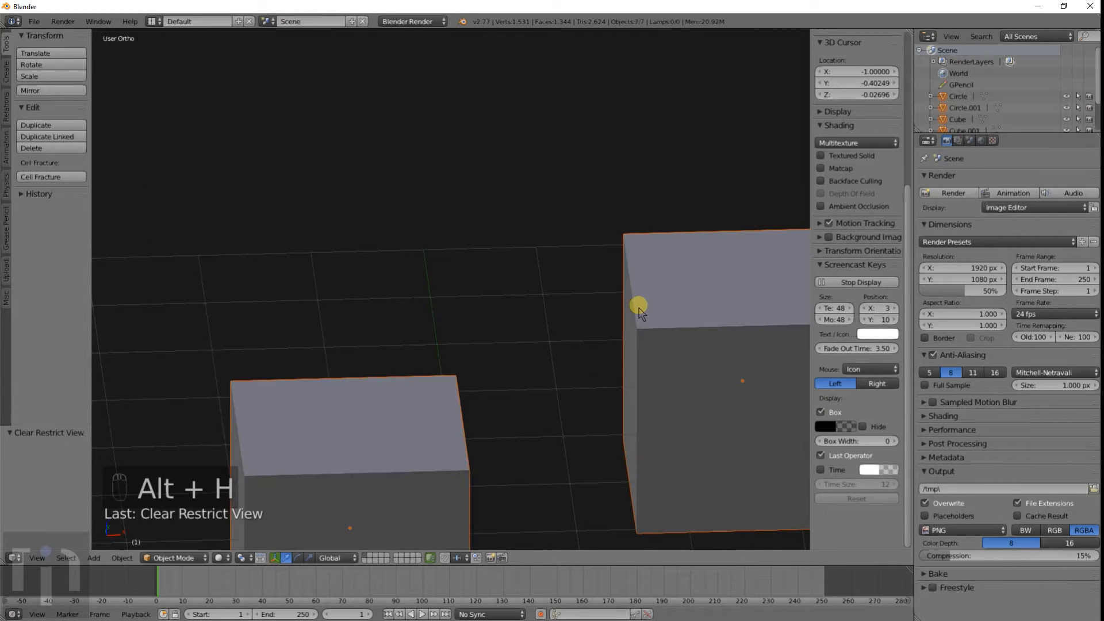
{"action": "scroll", "coordinate": [638, 307], "scroll_direction": "down", "scroll_amount": 6}
{"action": "middle_click_drag", "start_coordinate": [594, 318], "coordinate": [520, 351]}
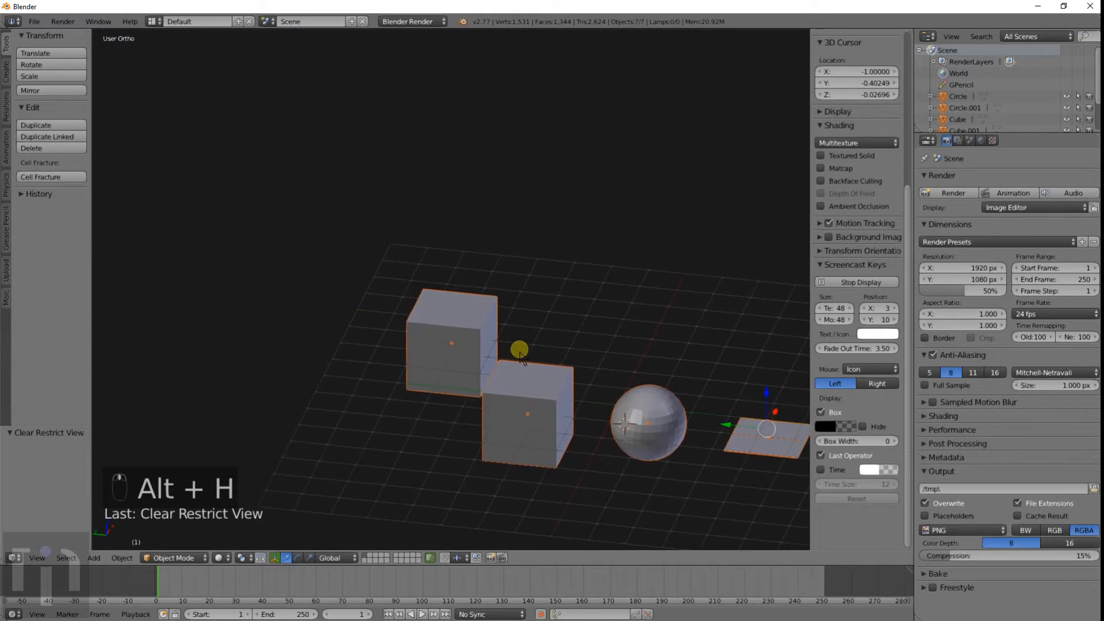
{"action": "key", "text": "a"}
Select the rear cube of the two cubes and enter Edit Mode on its subdivided mesh
{"action": "scroll", "coordinate": [513, 353], "scroll_direction": "up", "scroll_amount": 5}
{"action": "right_click", "coordinate": [500, 369]}
{"action": "key", "text": "Tab"}
{"action": "scroll", "coordinate": [465, 303], "scroll_direction": "up", "scroll_amount": 2}
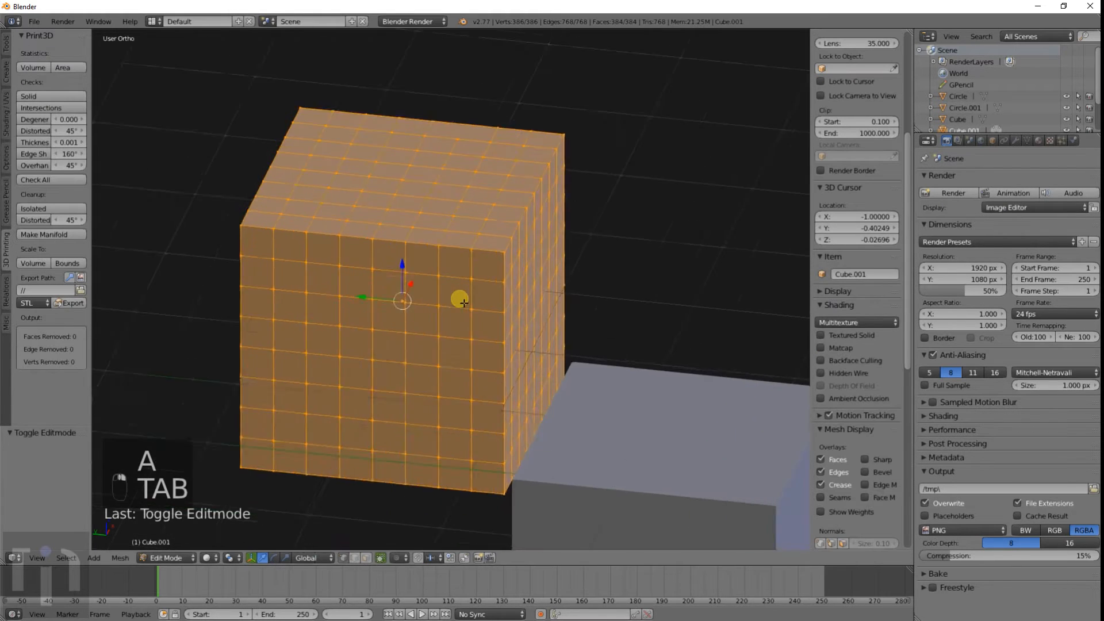
{"action": "scroll", "coordinate": [464, 302], "scroll_direction": "up", "scroll_amount": 3}
{"action": "key", "text": "Tab"}
{"action": "key", "text": "Tab"}
{"action": "middle_click_drag", "start_coordinate": [389, 307], "coordinate": [501, 273], "text": "shift"}
{"action": "scroll", "coordinate": [409, 284], "scroll_direction": "down", "scroll_amount": 3}
Select only a four-by-four-face patch on the cube's front side and reshape it with LoopTools Circle
{"action": "key", "text": "a"}
{"action": "key", "text": "c"}
{"action": "mouse_move", "coordinate": [446, 295]}
{"action": "left_mouse_down"}
{"action": "mouse_move", "coordinate": [427, 319]}
{"action": "mouse_move", "coordinate": [409, 295]}
{"action": "mouse_move", "coordinate": [490, 337]}
{"action": "mouse_move", "coordinate": [426, 365]}
{"action": "mouse_move", "coordinate": [398, 299]}
{"action": "left_mouse_up"}
{"action": "mouse_move", "coordinate": [404, 360]}
{"action": "left_mouse_down"}
{"action": "mouse_move", "coordinate": [485, 362]}
{"action": "mouse_move", "coordinate": [494, 387]}
{"action": "mouse_move", "coordinate": [397, 383]}
{"action": "left_mouse_up"}
{"action": "key", "text": "w"}
{"action": "mouse_move", "coordinate": [428, 292]}
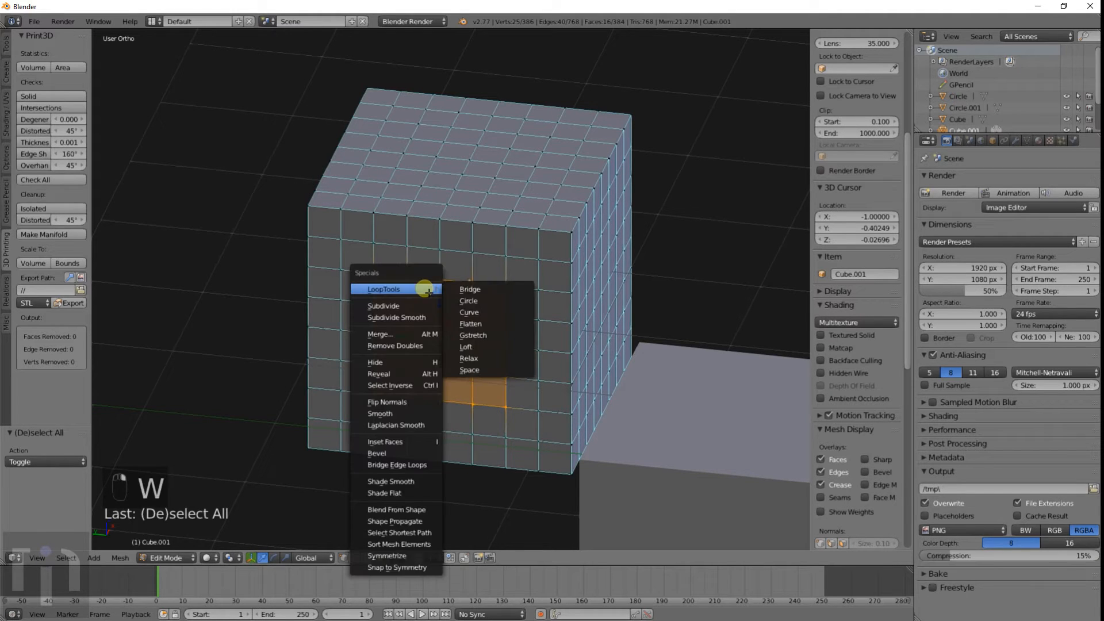
{"action": "left_click", "coordinate": [491, 302]}
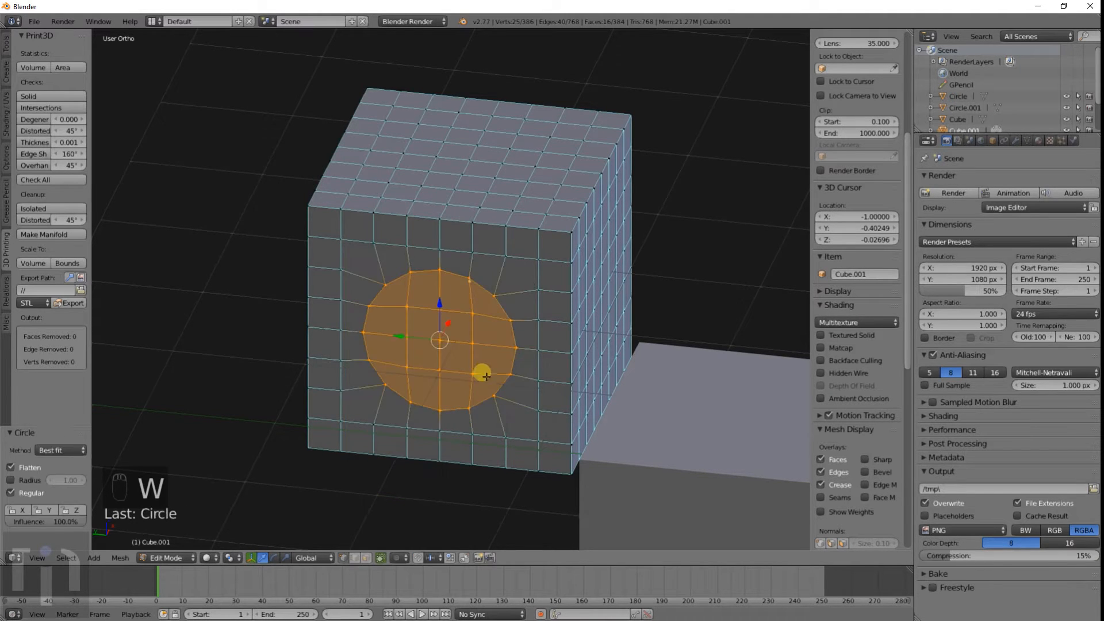
Extrude the circular patch inward into the cube
{"action": "middle_click_drag", "start_coordinate": [481, 438], "coordinate": [442, 382]}
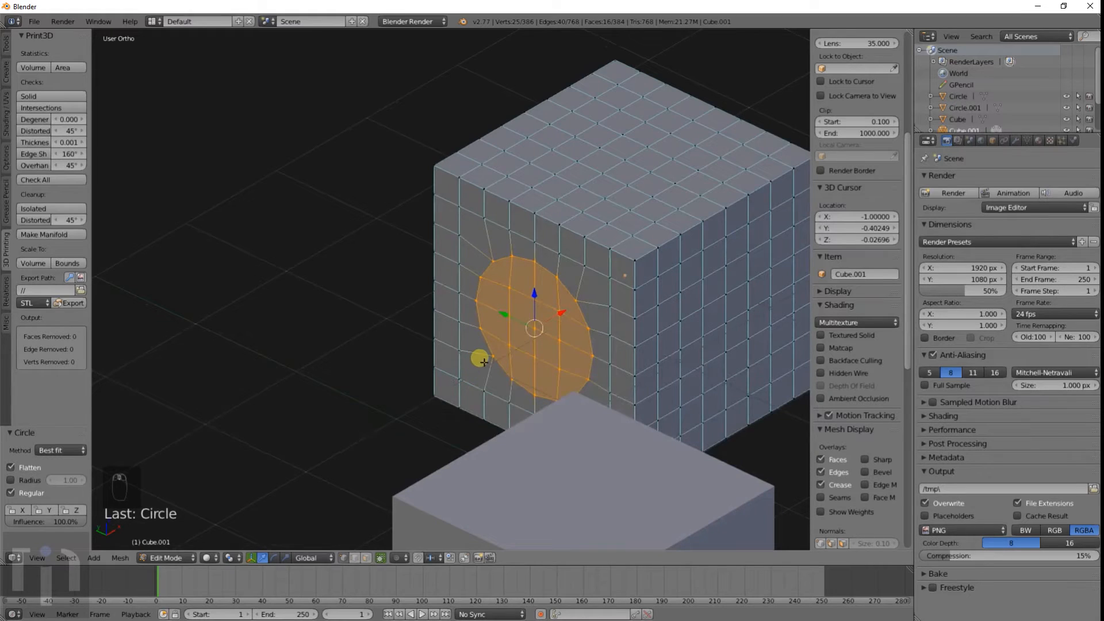
{"action": "key", "text": "e"}
{"action": "left_click", "coordinate": [590, 322]}
Move the extruded circular patch deeper into the cube along X, checking its depth in wireframe before restoring solid shading
{"action": "middle_click_drag", "start_coordinate": [591, 322], "coordinate": [433, 338]}
{"action": "key", "text": "g"}
{"action": "key", "text": "x"}
{"action": "left_click", "coordinate": [607, 333]}
{"action": "key", "text": "z"}
{"action": "key", "text": "g"}
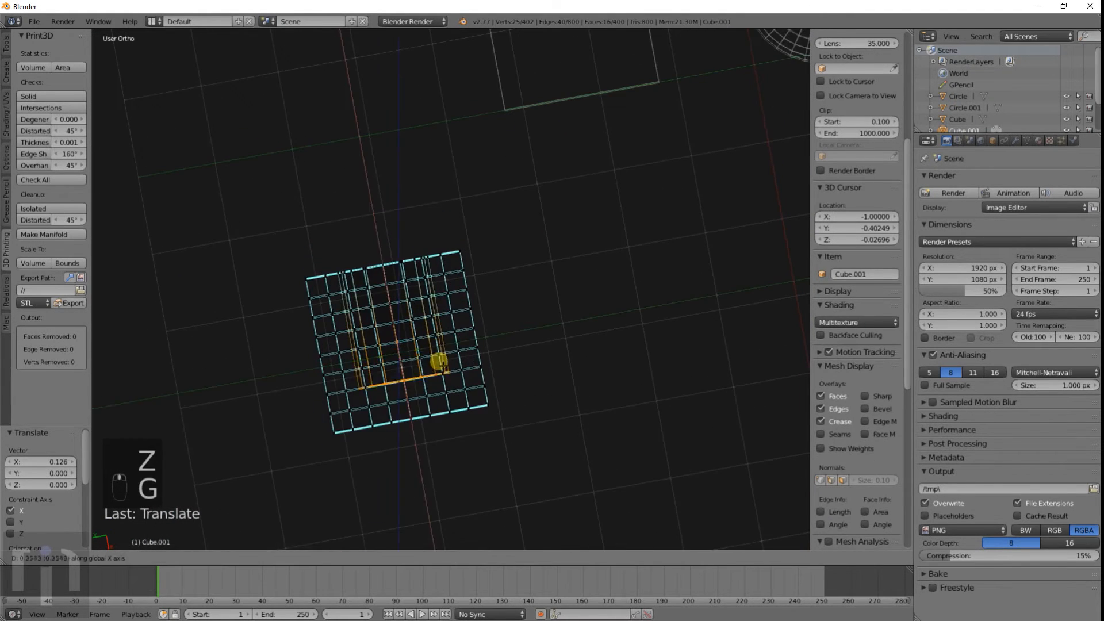
{"action": "left_click", "coordinate": [439, 376]}
{"action": "mouse_move", "coordinate": [455, 284]}
{"action": "middle_mouse_down"}
{"action": "mouse_move", "coordinate": [454, 375]}
{"action": "mouse_move", "coordinate": [485, 281]}
{"action": "mouse_move", "coordinate": [489, 312]}
{"action": "mouse_move", "coordinate": [476, 291]}
{"action": "mouse_move", "coordinate": [517, 249]}
{"action": "mouse_move", "coordinate": [483, 343]}
{"action": "mouse_move", "coordinate": [404, 365]}
{"action": "middle_mouse_up"}
{"action": "key", "text": "z"}
Return to Object Mode, view the round recess, and delete the cube
{"action": "scroll", "coordinate": [489, 312], "scroll_direction": "up", "scroll_amount": 5}
{"action": "key", "text": "Tab"}
{"action": "scroll", "coordinate": [405, 365], "scroll_direction": "down", "scroll_amount": 4}
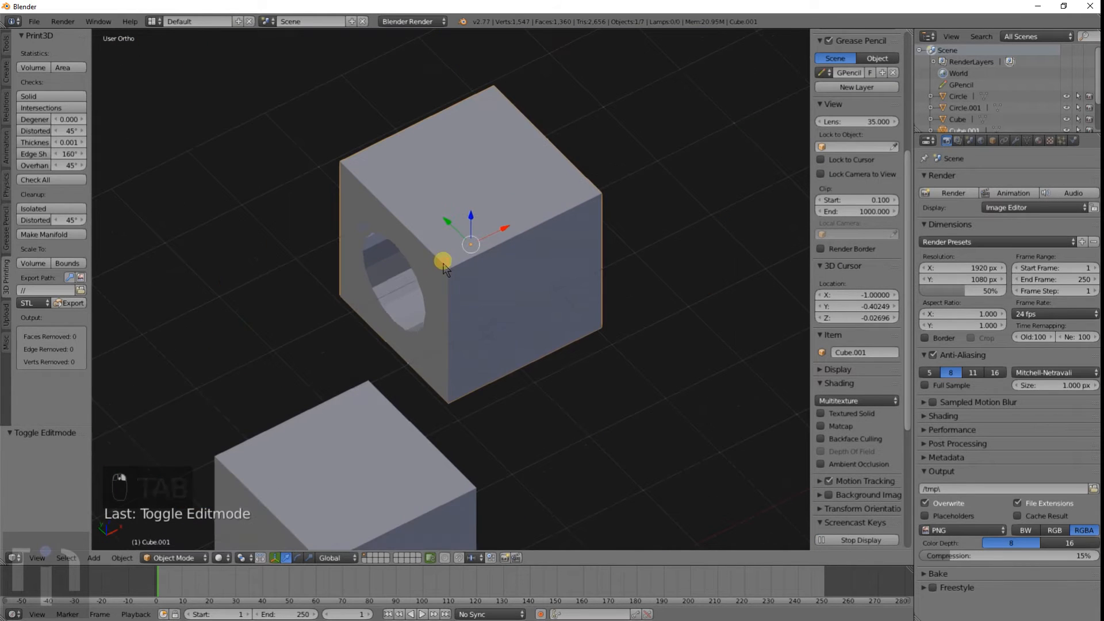
{"action": "key", "text": "x"}
{"action": "left_click", "coordinate": [440, 260]}
Enter Edit Mode on the remaining cube and deselect its whole mesh
{"action": "middle_click_drag", "start_coordinate": [441, 258], "coordinate": [454, 284]}
{"action": "right_click", "coordinate": [473, 284]}
{"action": "key", "text": "Tab"}
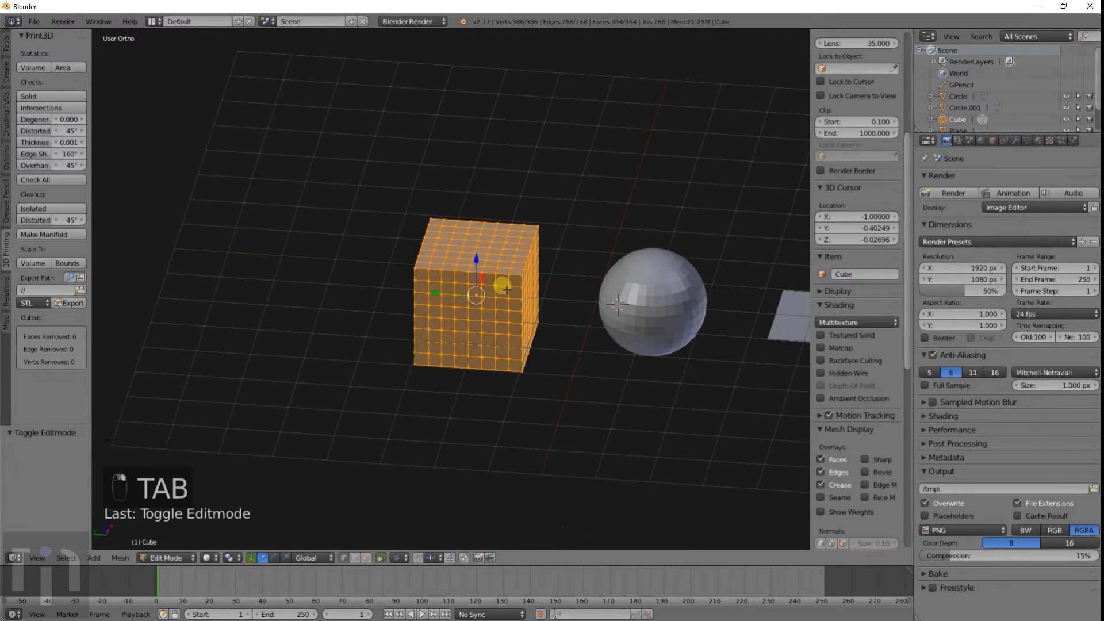
{"action": "scroll", "coordinate": [505, 289], "scroll_direction": "up", "scroll_amount": 3}
{"action": "key", "text": "w"}
{"action": "mouse_move", "coordinate": [528, 290]}
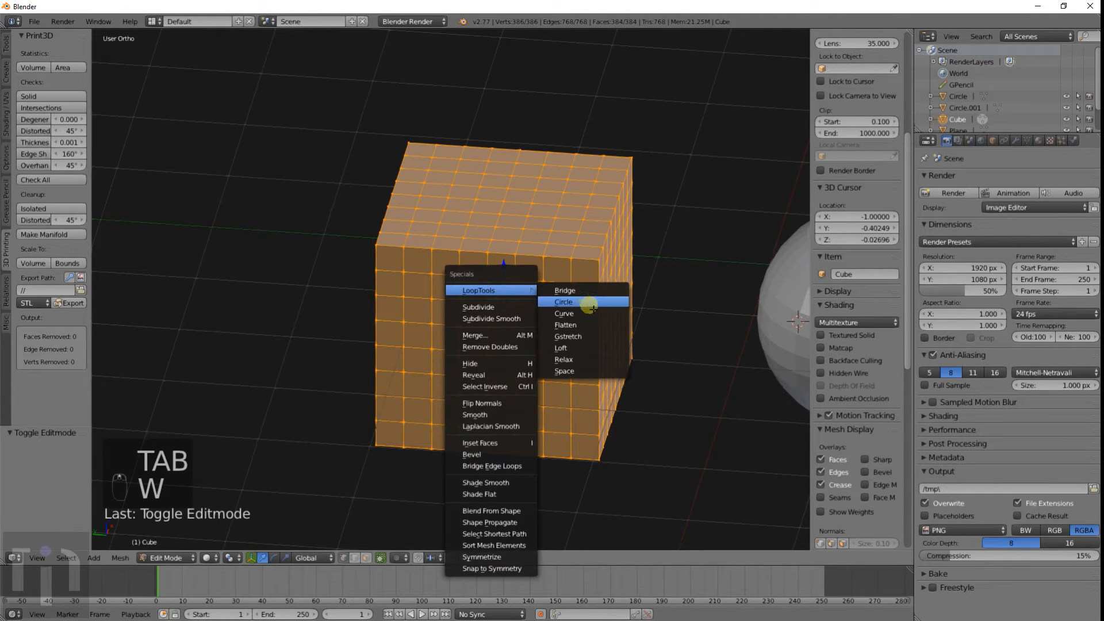
{"action": "key", "text": "a"}
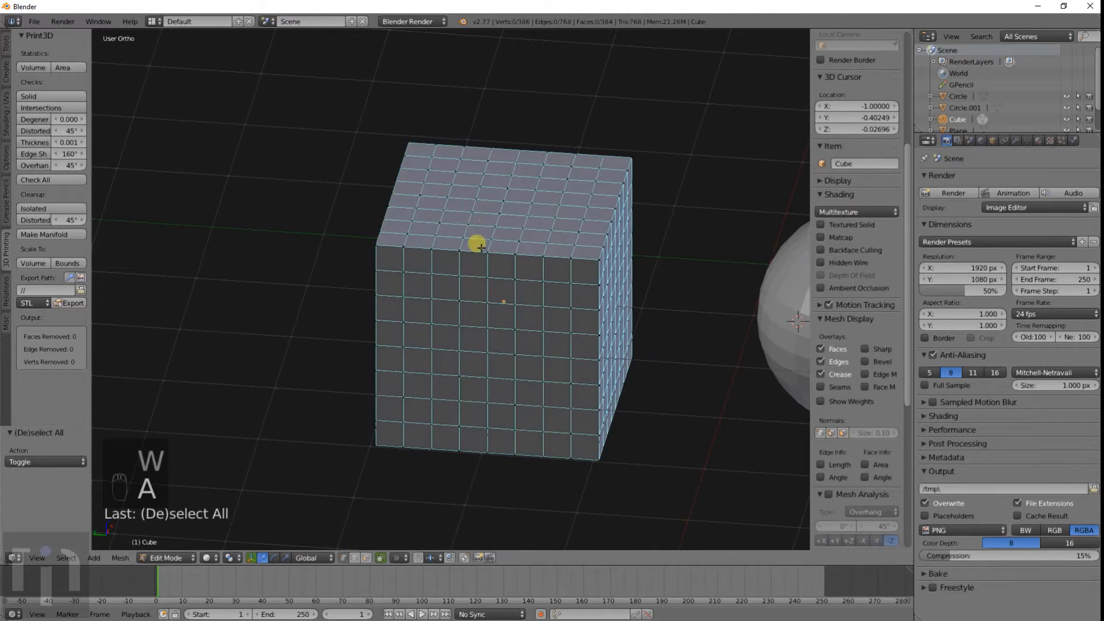
Circle-select a horizontal strip of six faces near the top of the cube's front side
{"action": "key", "text": "c"}
{"action": "left_click_drag", "start_coordinate": [451, 286], "coordinate": [549, 303]}
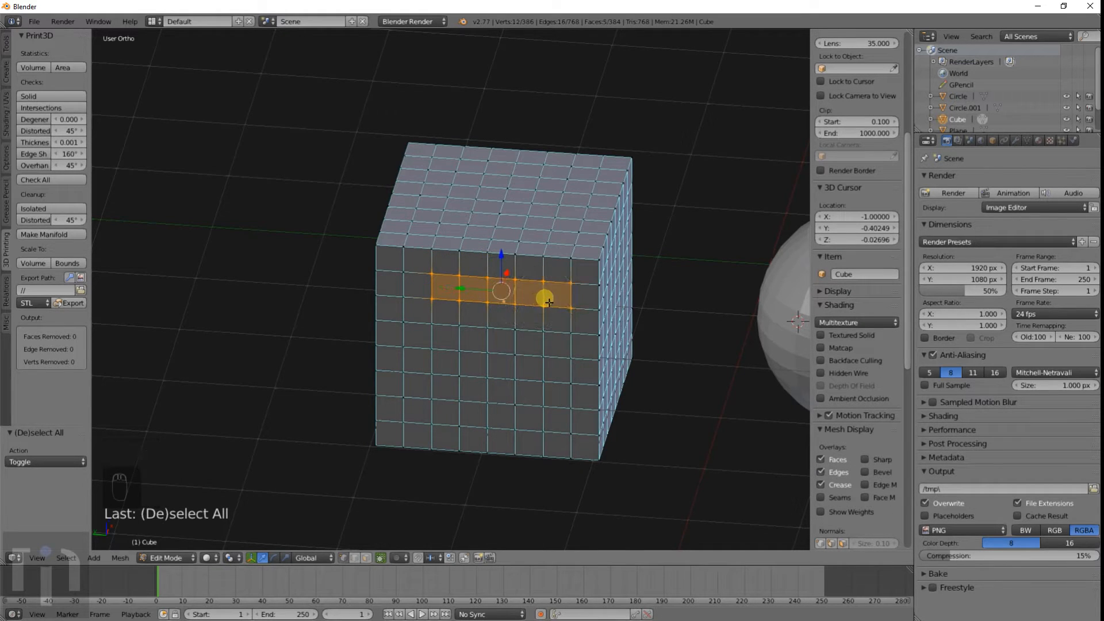
{"action": "key", "text": "c"}
{"action": "left_click", "coordinate": [421, 290]}
Try to apply LoopTools Curve to the selected strip of faces
{"action": "middle_click_drag", "start_coordinate": [505, 309], "coordinate": [572, 319]}
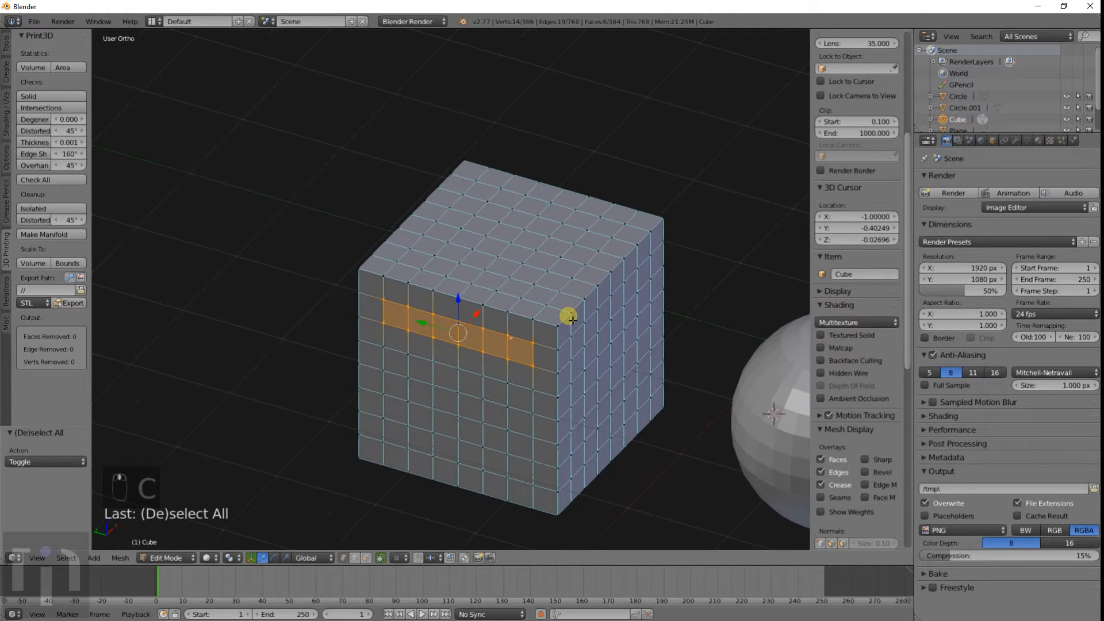
{"action": "key", "text": "KP_Decimal"}
{"action": "scroll", "coordinate": [552, 319], "scroll_direction": "down", "scroll_amount": 3}
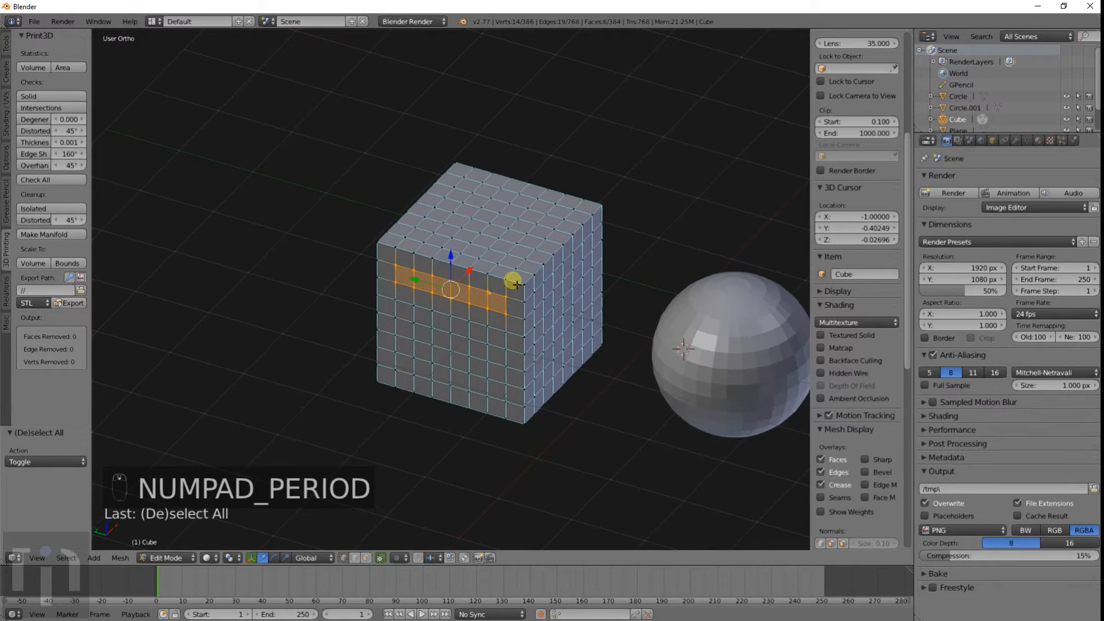
{"action": "scroll", "coordinate": [515, 283], "scroll_direction": "up", "scroll_amount": 2}
{"action": "key", "text": "w"}
{"action": "mouse_move", "coordinate": [477, 258]}
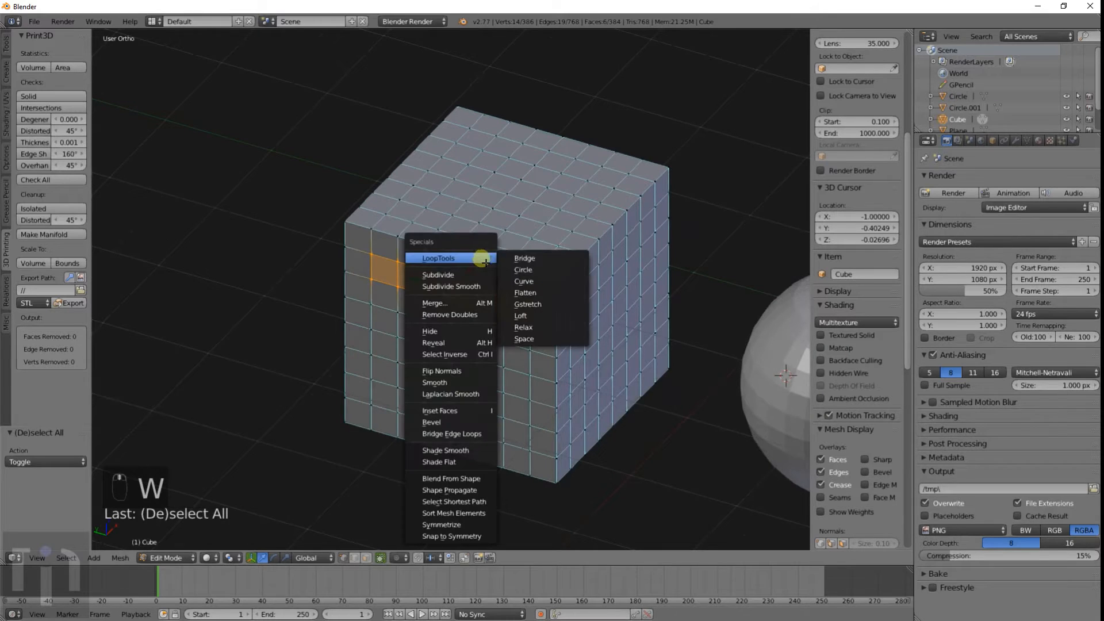
{"action": "left_click", "coordinate": [539, 281]}
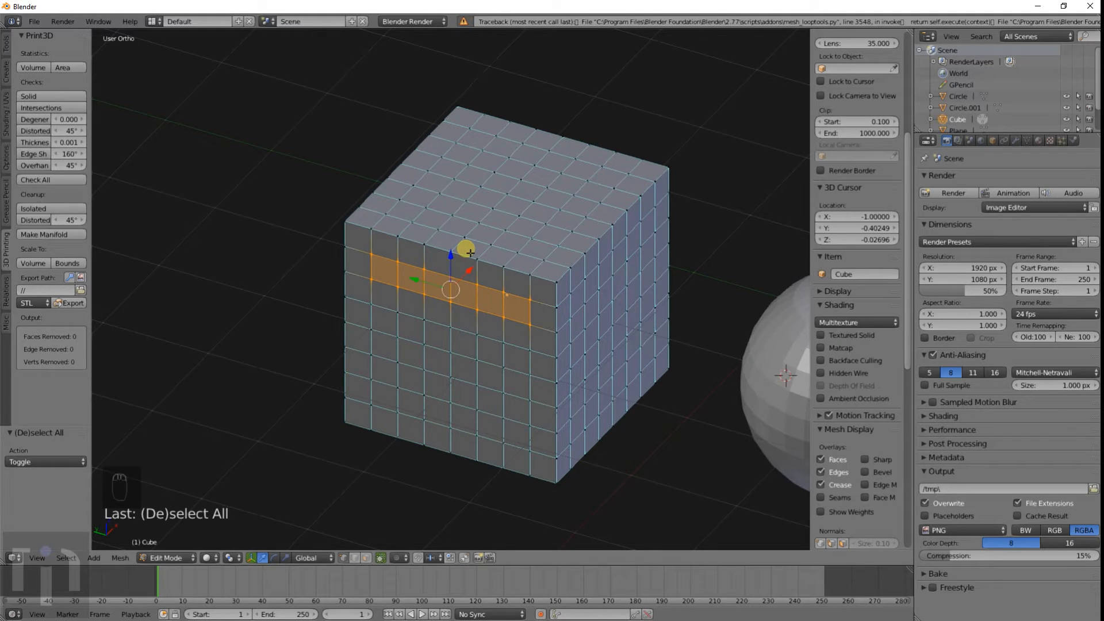
Circle-select a horizontal strip of five faces near the top of the cube's front side and apply LoopTools Curve
{"action": "key", "text": "a"}
{"action": "key", "text": "c"}
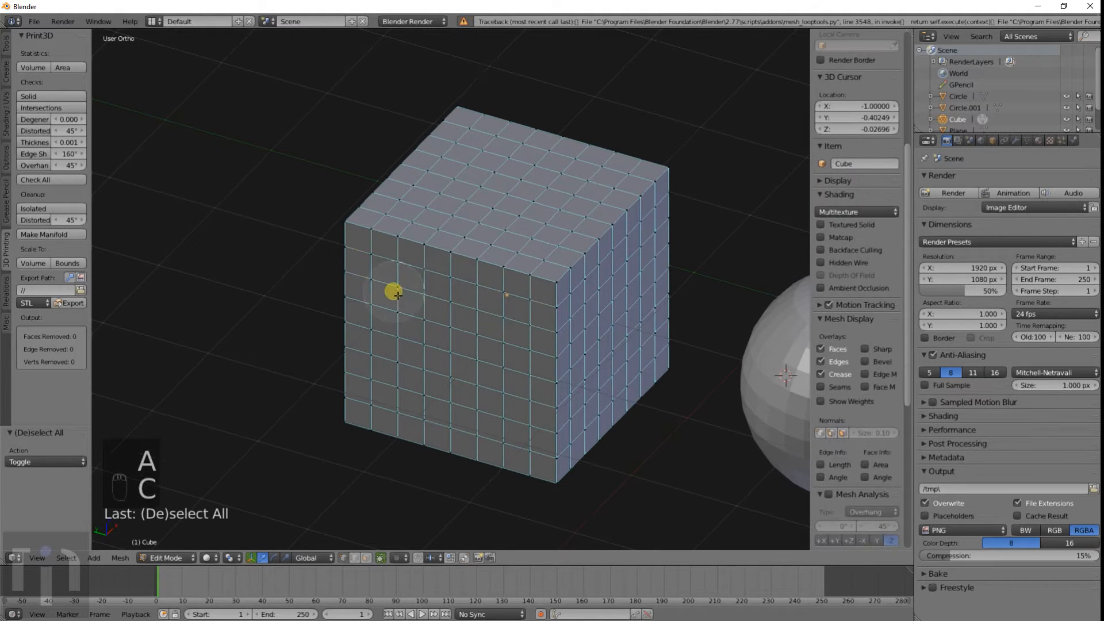
{"action": "mouse_move", "coordinate": [395, 281]}
{"action": "left_mouse_down"}
{"action": "mouse_move", "coordinate": [382, 266]}
{"action": "mouse_move", "coordinate": [506, 306]}
{"action": "left_mouse_up"}
{"action": "key", "text": "w"}
{"action": "mouse_move", "coordinate": [452, 213]}
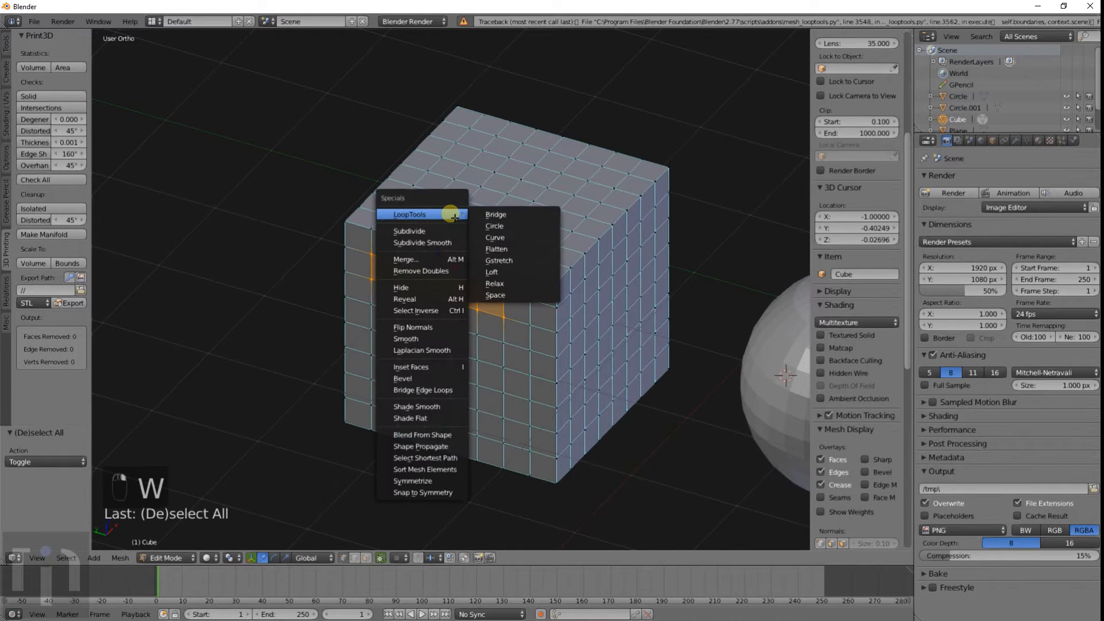
{"action": "left_click", "coordinate": [514, 237]}
{"action": "middle_click_drag", "start_coordinate": [512, 252], "coordinate": [426, 296]}
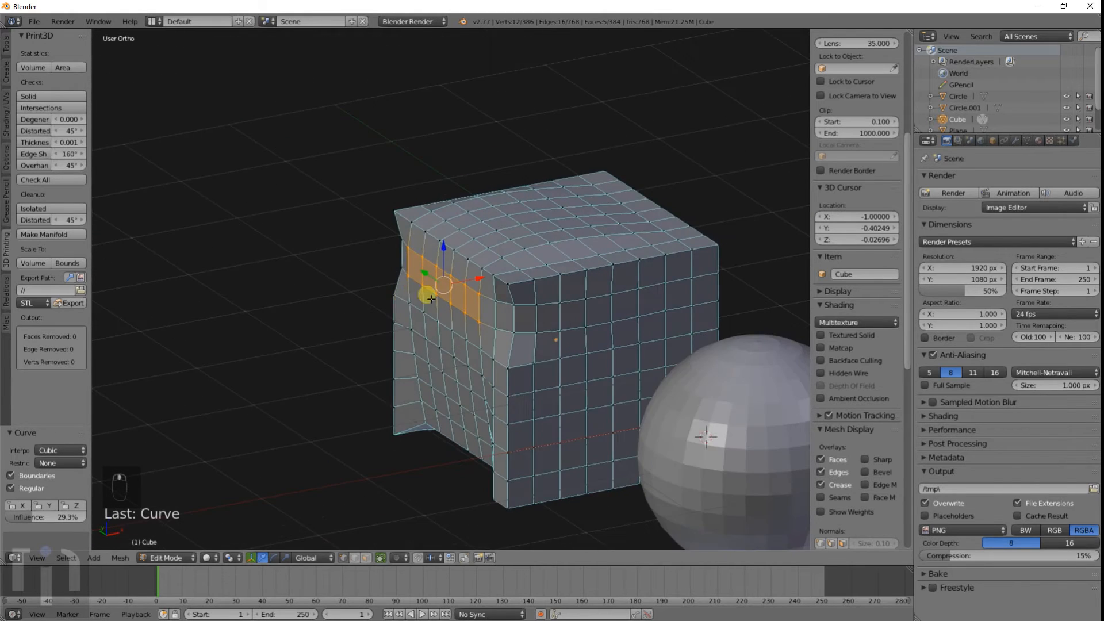
{"action": "scroll", "coordinate": [464, 294], "scroll_direction": "up", "scroll_amount": 4}
{"action": "scroll", "coordinate": [472, 280], "scroll_direction": "down", "scroll_amount": 3}
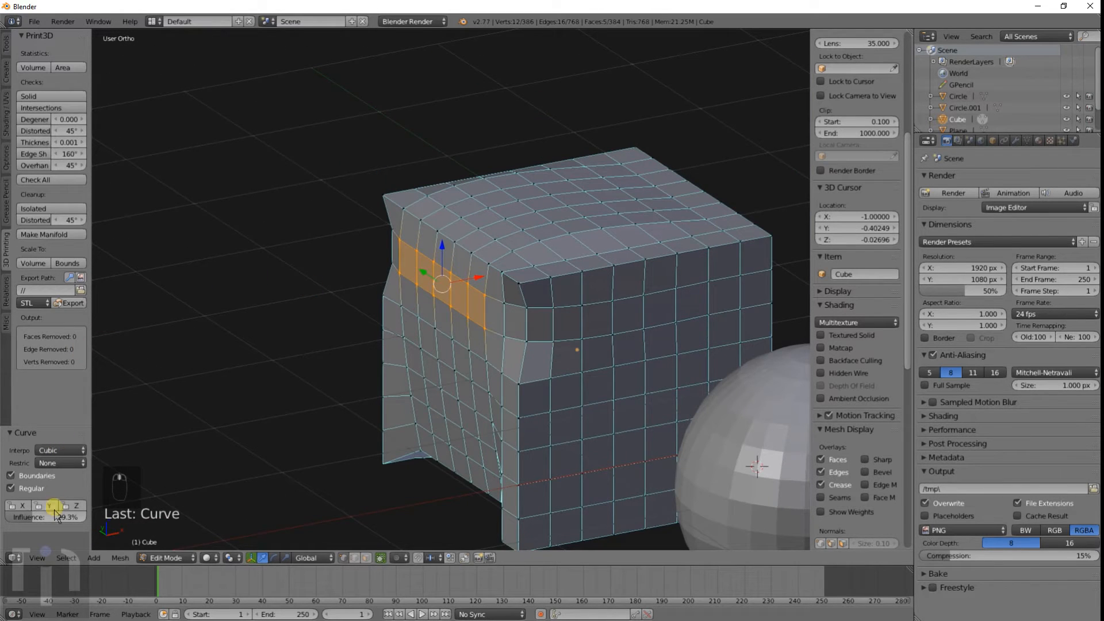
Restrict the Curve operation to Indent only, inspect the deformed side, and undo the operation
{"action": "left_click", "coordinate": [60, 462]}
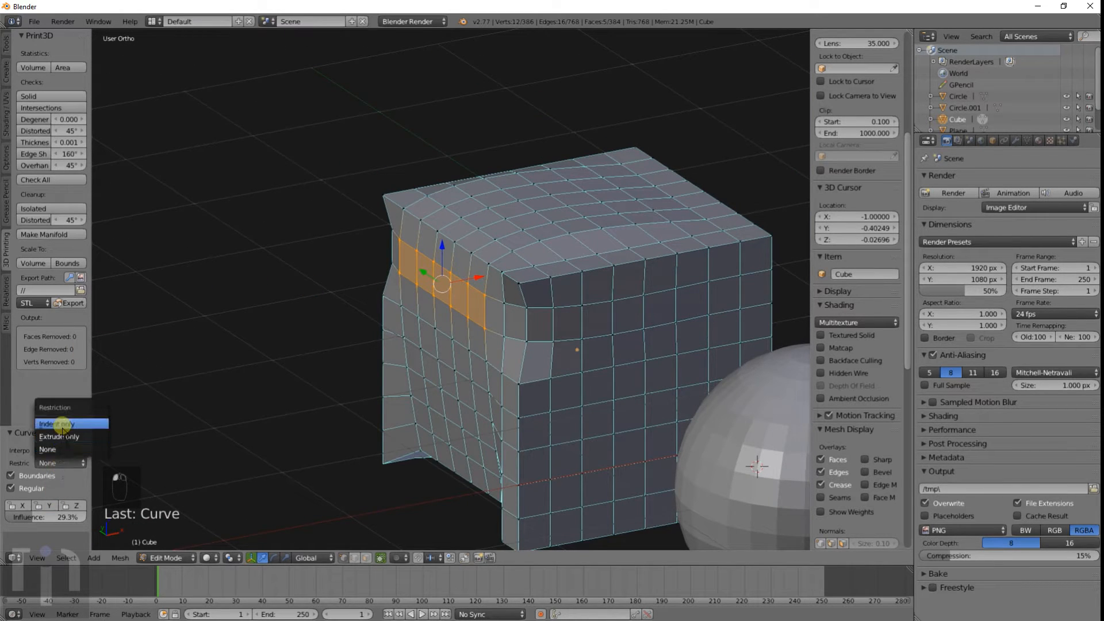
{"action": "left_click", "coordinate": [57, 424]}
{"action": "middle_click_drag", "start_coordinate": [419, 331], "coordinate": [503, 311]}
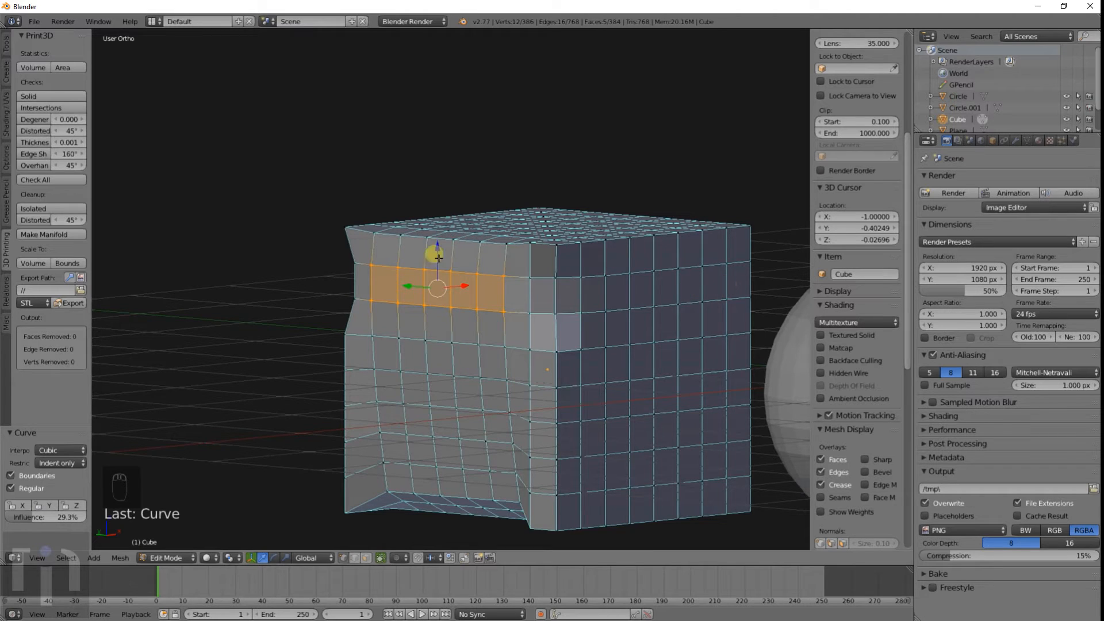
{"action": "middle_click_drag", "start_coordinate": [455, 427], "coordinate": [524, 422]}
{"action": "key", "text": "ctrl+z"}
Circle-select one short horizontal edge in the upper middle of the cube's side and apply LoopTools Curve to it
{"action": "key", "text": "a"}
{"action": "key", "text": "c"}
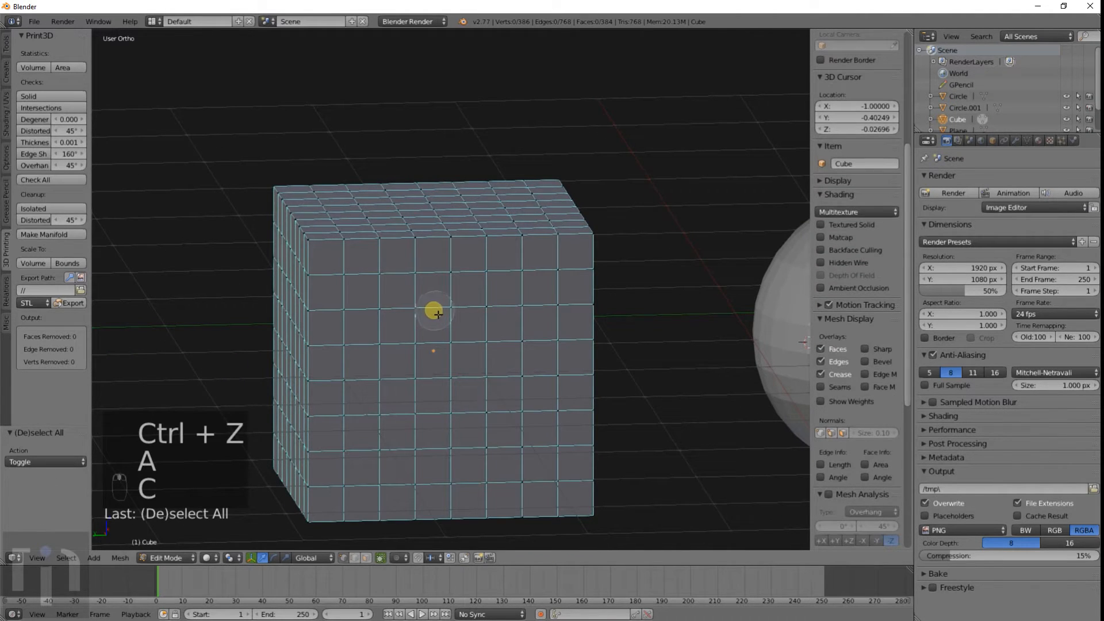
{"action": "left_click_drag", "start_coordinate": [438, 314], "coordinate": [430, 316]}
{"action": "key", "text": "w"}
{"action": "mouse_move", "coordinate": [456, 320]}
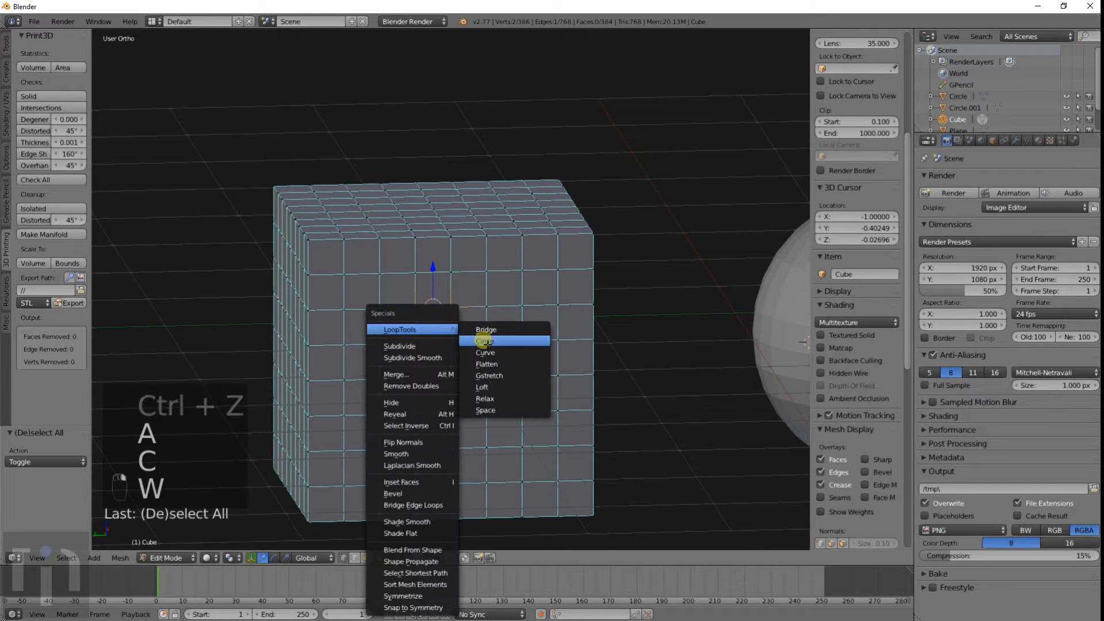
{"action": "left_click", "coordinate": [493, 350]}
{"action": "middle_click_drag", "start_coordinate": [496, 355], "coordinate": [448, 359]}
Set the Curve influence to 100% and try Linear interpolation before returning to Cubic
{"action": "left_click_drag", "start_coordinate": [29, 516], "coordinate": [208, 516]}
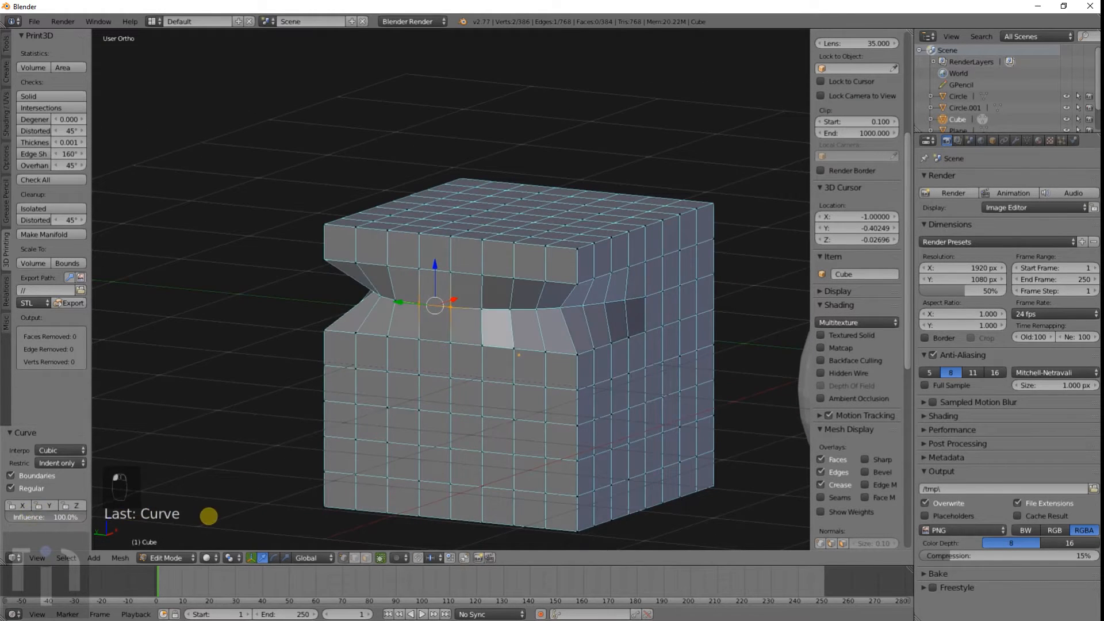
{"action": "middle_click_drag", "start_coordinate": [341, 353], "coordinate": [313, 371]}
{"action": "left_click", "coordinate": [59, 450]}
{"action": "left_click", "coordinate": [75, 423]}
{"action": "left_click", "coordinate": [43, 451]}
{"action": "left_click", "coordinate": [51, 438]}
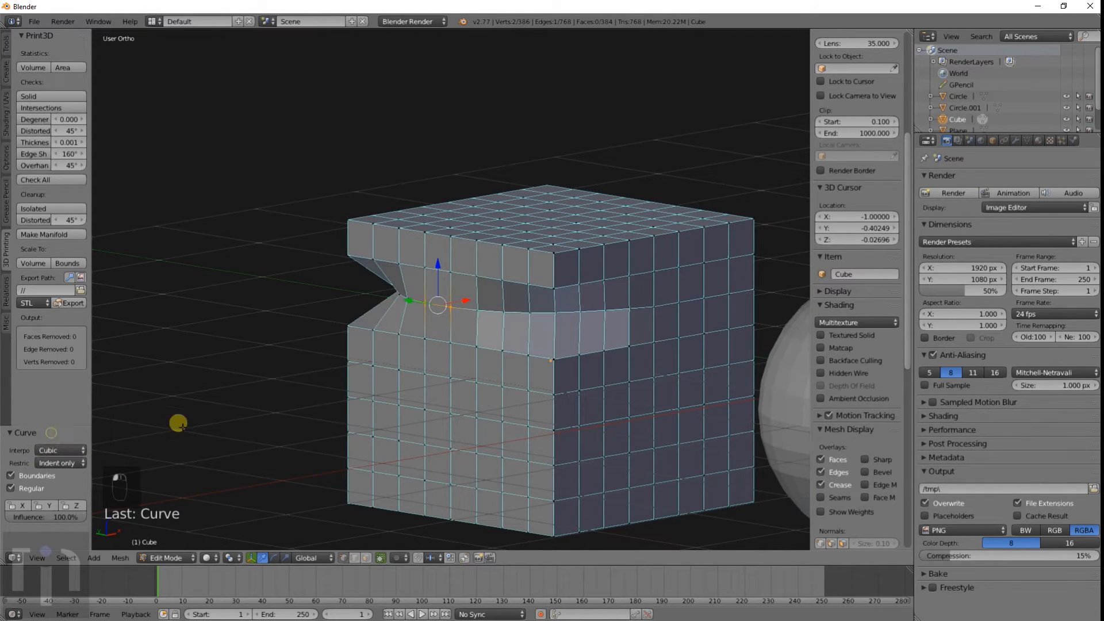
Change the Curve restriction to Extrude only, then clear the selection and undo that deselection
{"action": "left_click", "coordinate": [66, 464]}
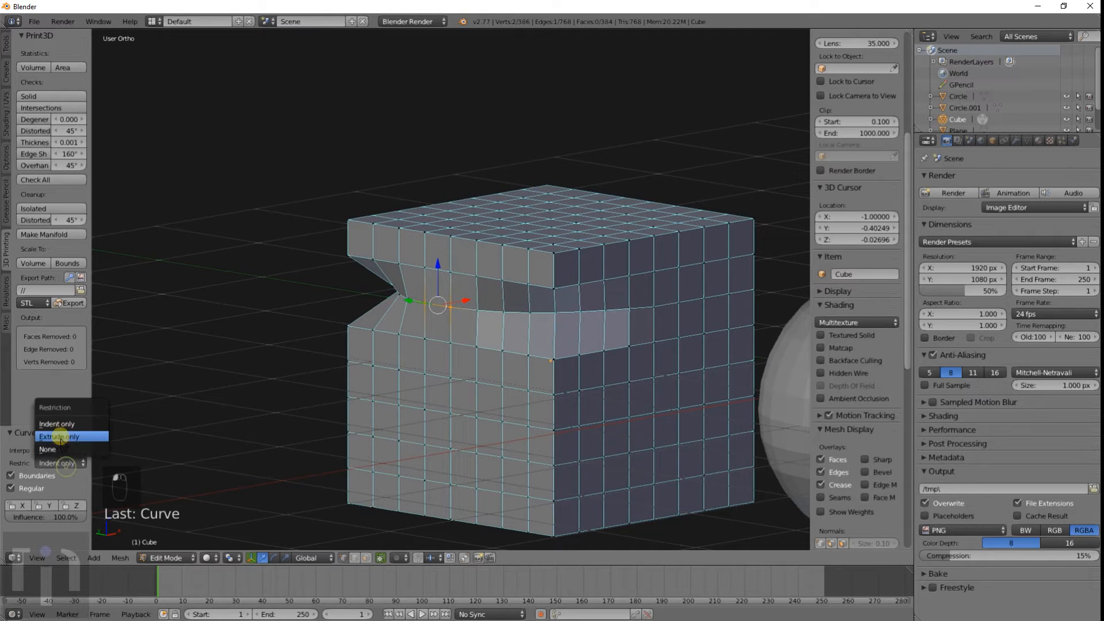
{"action": "left_click", "coordinate": [61, 441]}
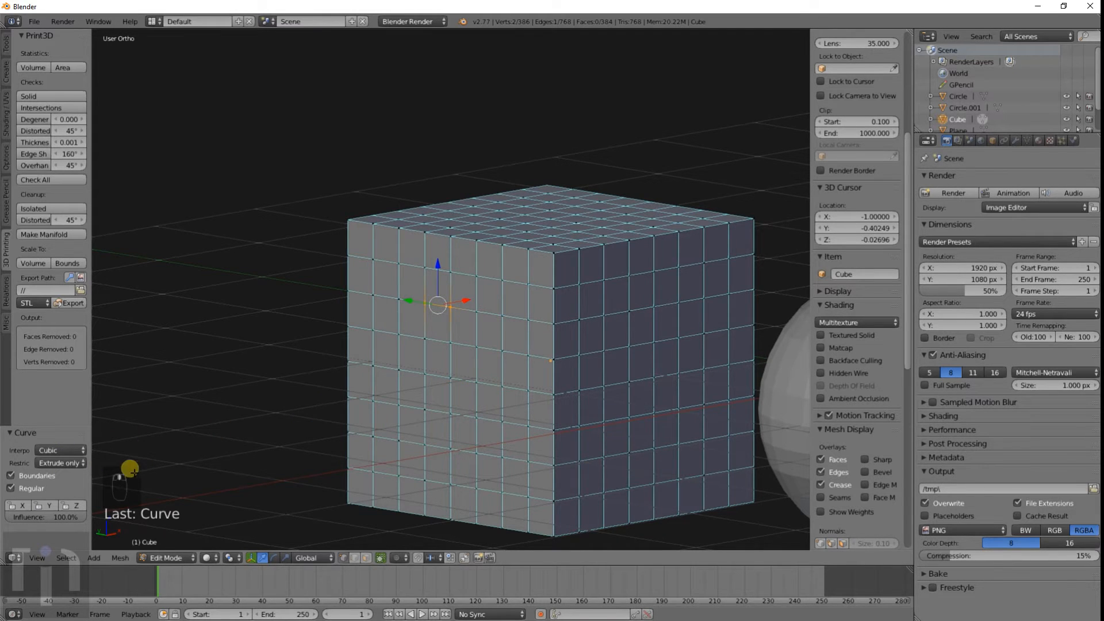
{"action": "middle_click_drag", "start_coordinate": [504, 432], "coordinate": [482, 360]}
{"action": "key", "text": "a"}
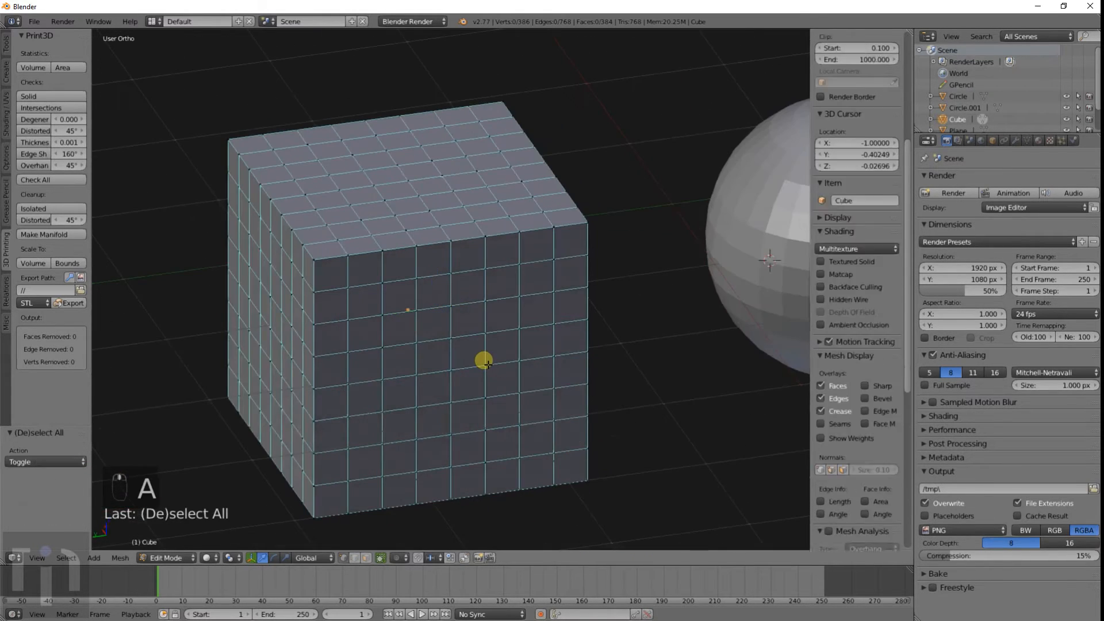
{"action": "key", "text": "ctrl+z"}
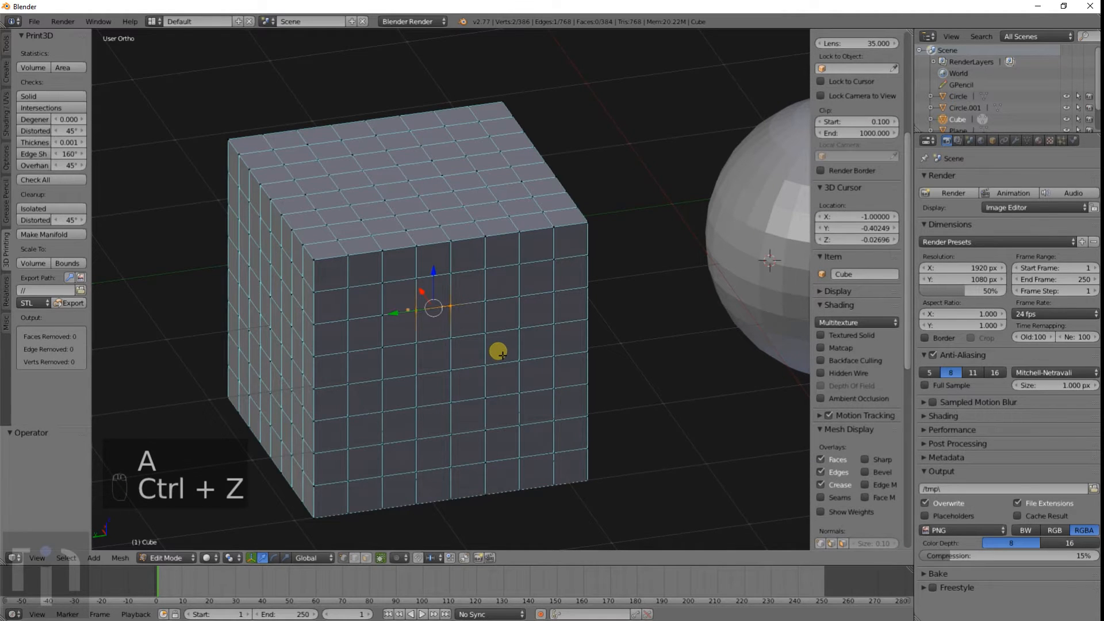
Deselect the edge and circle-select a central patch of four faces on each of two adjacent sides of the cube
{"action": "key", "text": "a"}
{"action": "middle_click_drag", "start_coordinate": [498, 362], "coordinate": [472, 351]}
{"action": "key", "text": "c"}
{"action": "left_click", "coordinate": [450, 381]}
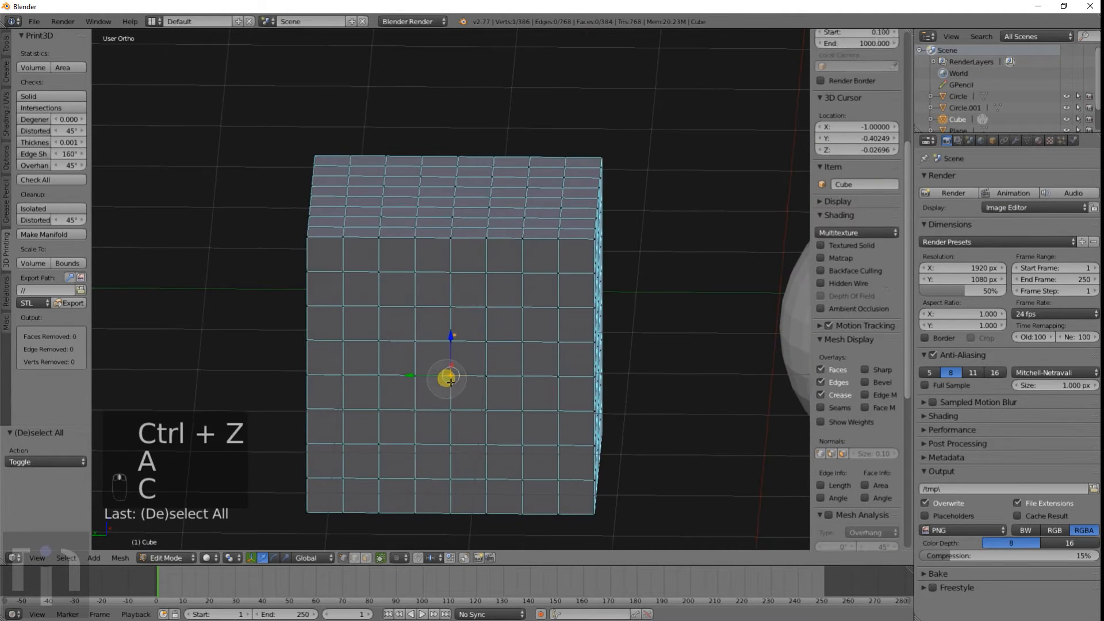
{"action": "mouse_move", "coordinate": [439, 375]}
{"action": "left_mouse_down"}
{"action": "mouse_move", "coordinate": [450, 357]}
{"action": "mouse_move", "coordinate": [475, 387]}
{"action": "mouse_move", "coordinate": [423, 385]}
{"action": "mouse_move", "coordinate": [422, 406]}
{"action": "left_mouse_up"}
{"action": "middle_click_drag", "start_coordinate": [441, 408], "coordinate": [554, 389]}
{"action": "key", "text": "c"}
{"action": "mouse_move", "coordinate": [624, 387]}
{"action": "left_mouse_down"}
{"action": "mouse_move", "coordinate": [680, 380]}
{"action": "mouse_move", "coordinate": [627, 417]}
{"action": "left_mouse_up"}
Switch to wireframe, clear the selection, and circle-select the central four-face patches through the cube in the right view
{"action": "key", "text": "KP_1"}
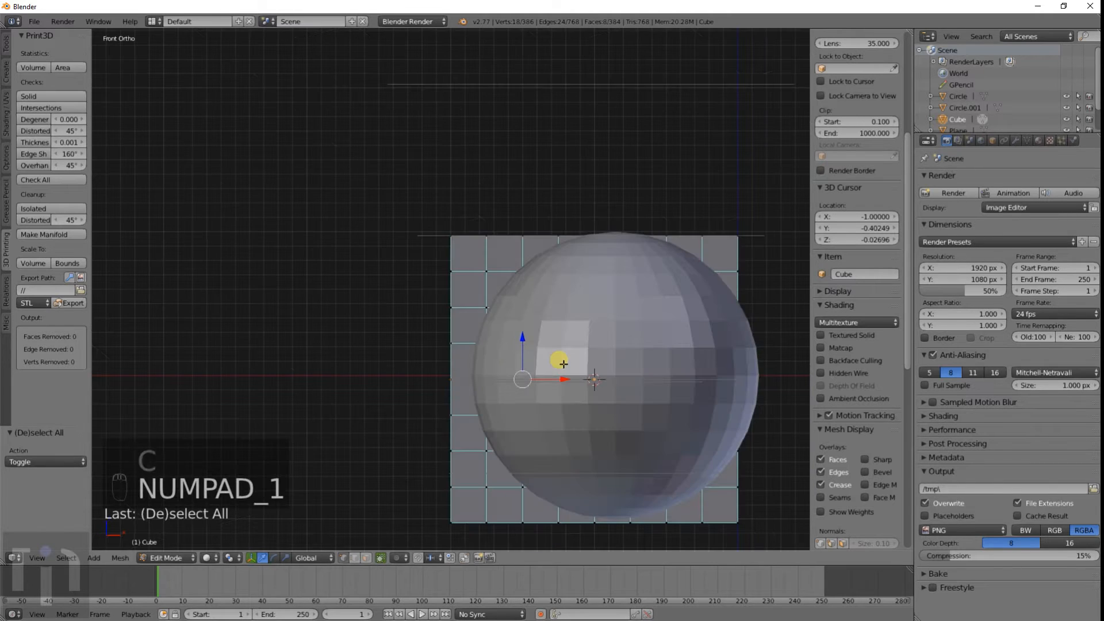
{"action": "key", "text": "KP_3"}
{"action": "key", "text": "z"}
{"action": "key", "text": "a"}
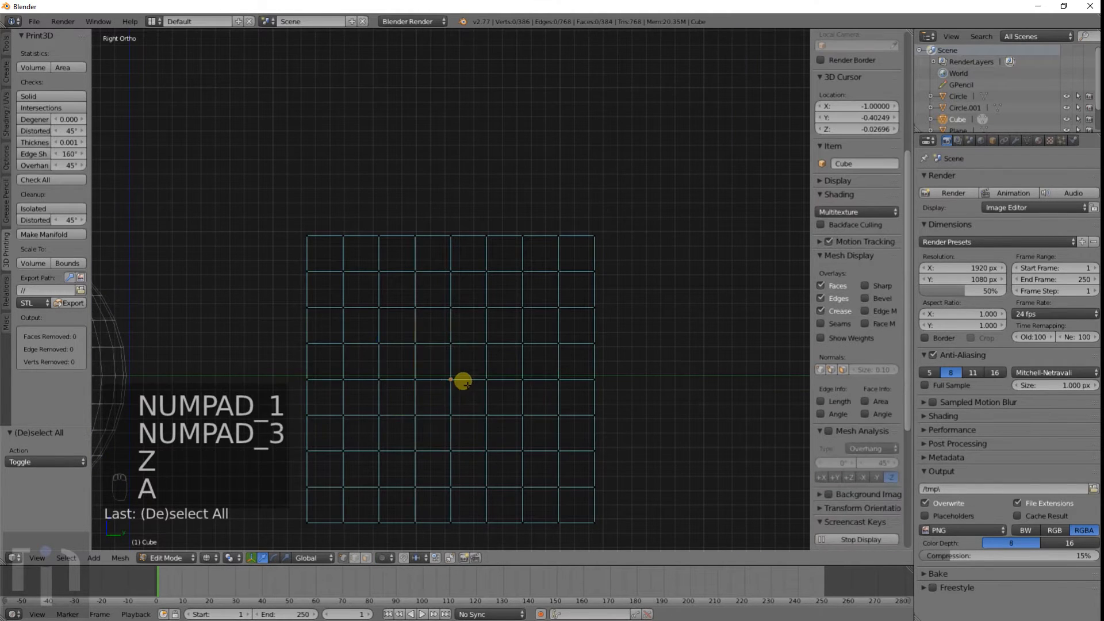
{"action": "scroll", "coordinate": [451, 382], "scroll_direction": "down", "scroll_amount": 3}
{"action": "scroll", "coordinate": [453, 373], "scroll_direction": "up", "scroll_amount": 5}
{"action": "key", "text": "c"}
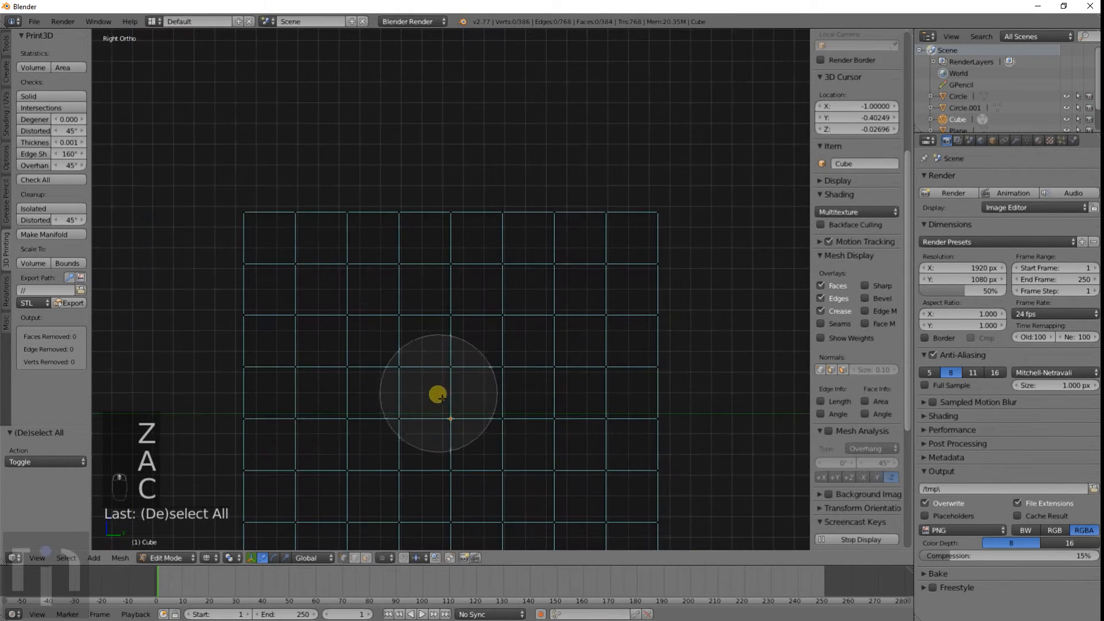
{"action": "mouse_move", "coordinate": [439, 394]}
{"action": "left_mouse_down"}
{"action": "mouse_move", "coordinate": [439, 431]}
{"action": "mouse_move", "coordinate": [488, 418]}
{"action": "left_mouse_up"}
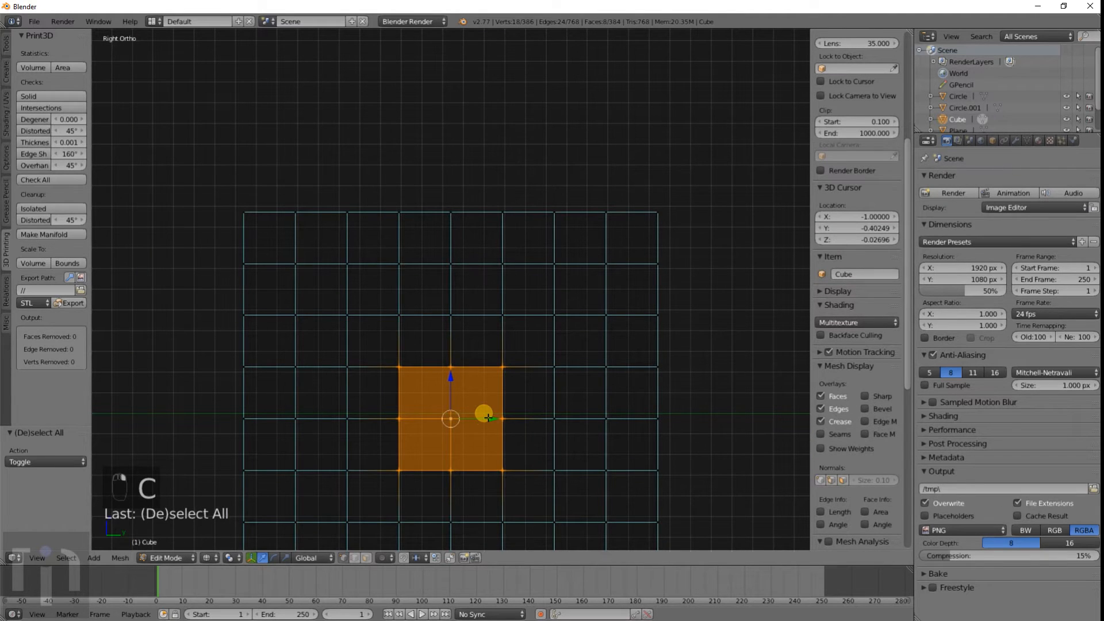
Add the central four-face patches of the front and back sides in the front view and deselect the stray vertices beside them
{"action": "key", "text": "KP_3"}
{"action": "key", "text": "KP_1"}
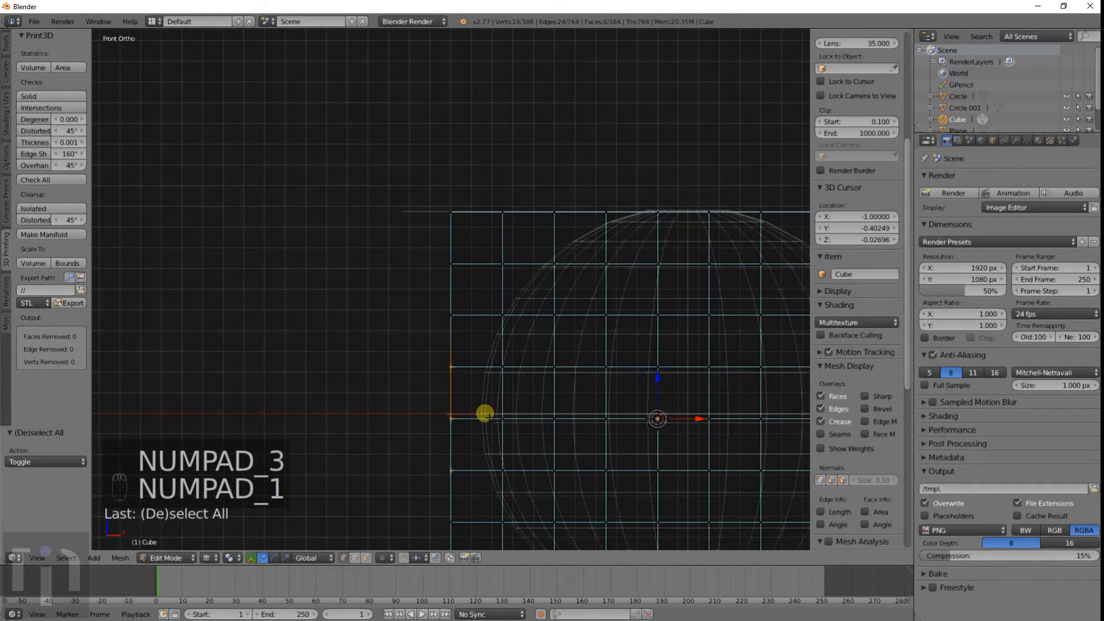
{"action": "scroll", "coordinate": [586, 414], "scroll_direction": "down", "scroll_amount": 4}
{"action": "scroll", "coordinate": [523, 395], "scroll_direction": "up", "scroll_amount": 3}
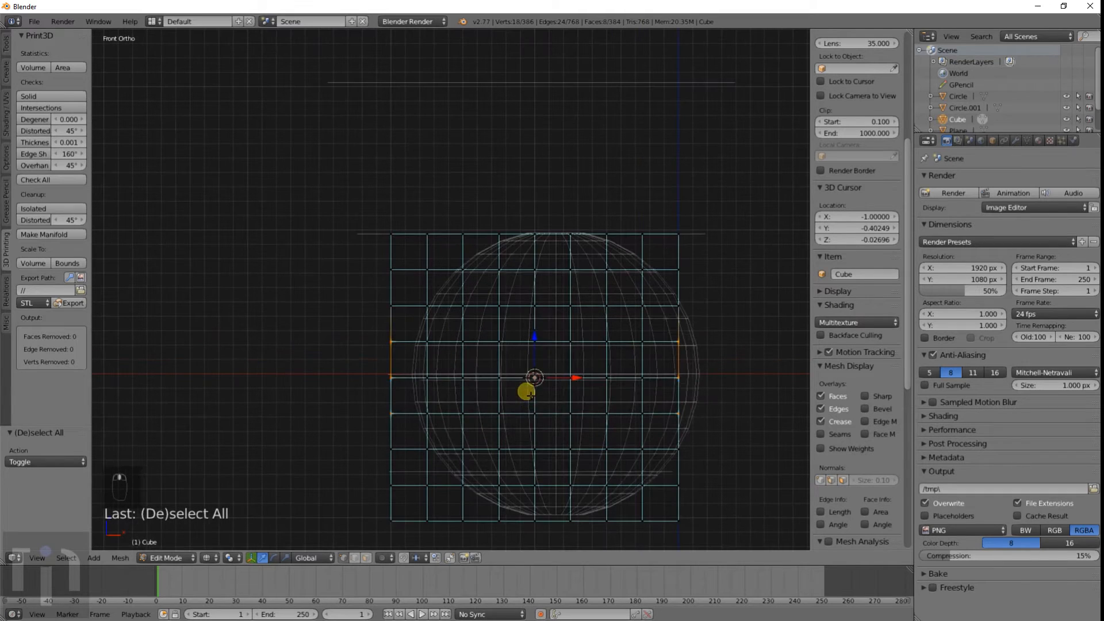
{"action": "key", "text": "c"}
{"action": "left_click_drag", "start_coordinate": [526, 377], "coordinate": [533, 378]}
{"action": "right_click", "coordinate": [533, 378]}
{"action": "key", "text": "c"}
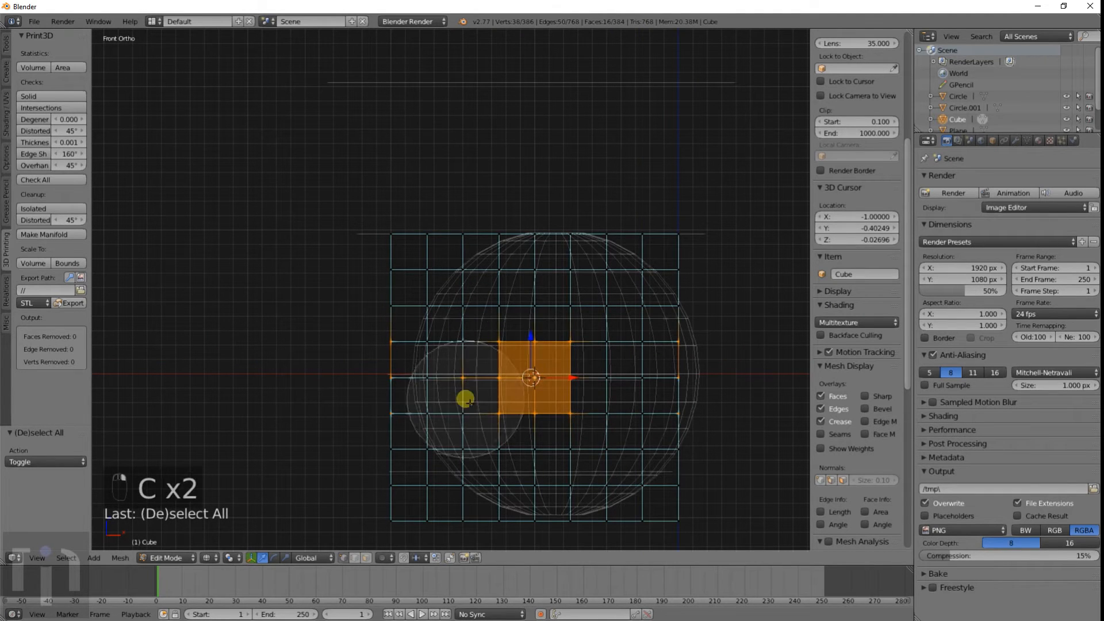
{"action": "scroll", "coordinate": [449, 384], "scroll_direction": "up", "scroll_amount": 6}
{"action": "middle_click", "coordinate": [453, 377]}
{"action": "right_click", "coordinate": [454, 377]}
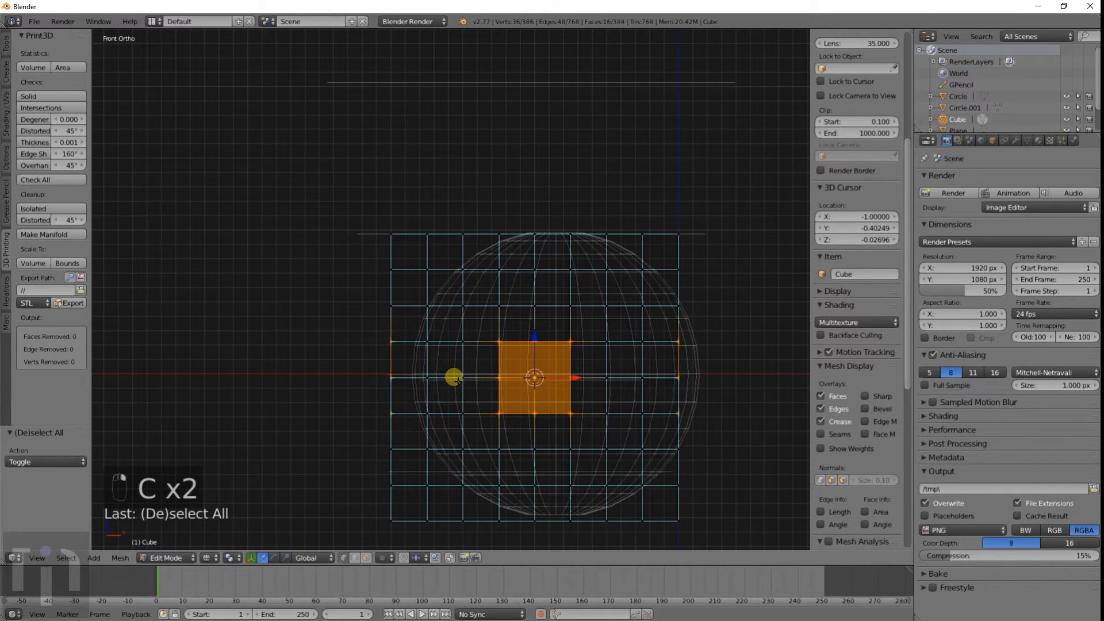
Try to extend the selection at the cube's outer edge in the right view, then clear the whole selection
{"action": "key", "text": "KP_1"}
{"action": "key", "text": "KP_3"}
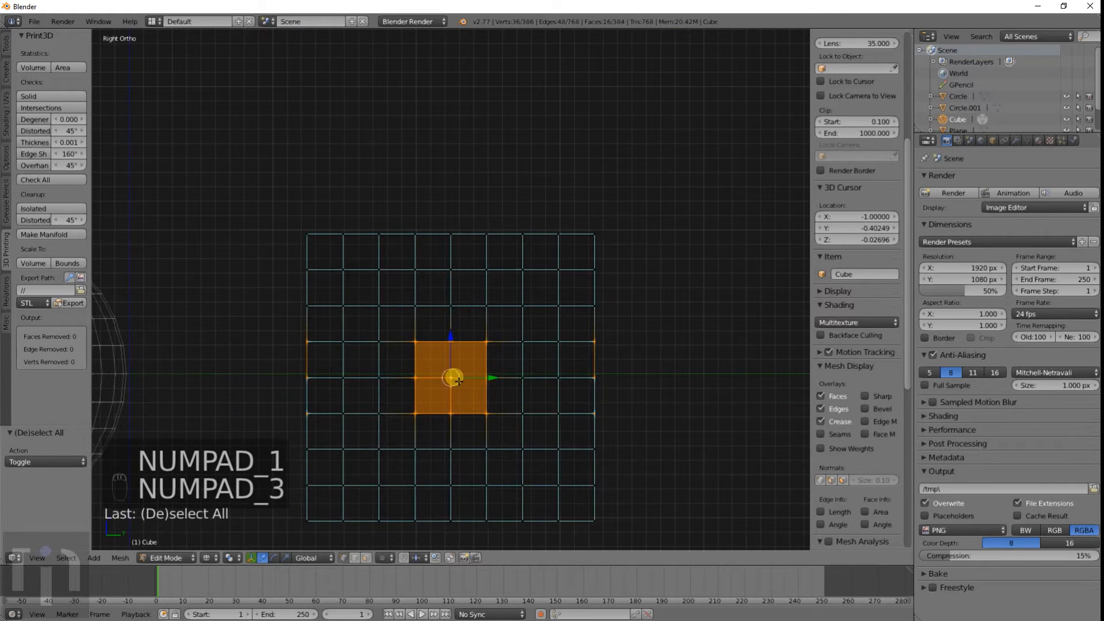
{"action": "key", "text": "c"}
{"action": "left_click", "coordinate": [613, 397]}
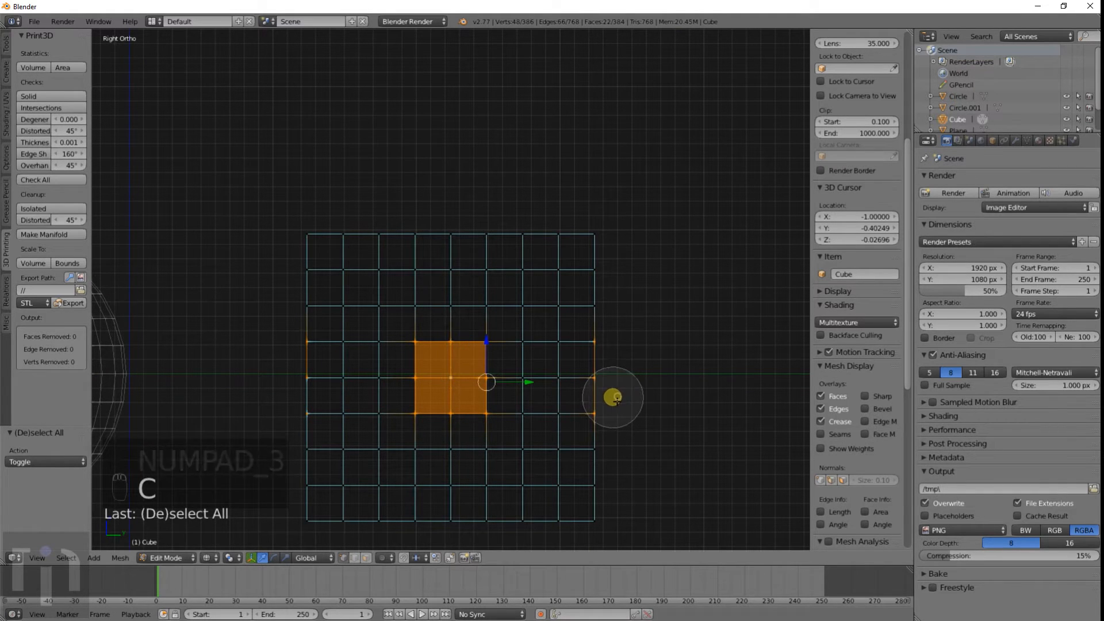
{"action": "right_click", "coordinate": [612, 398]}
{"action": "key", "text": "KP_1"}
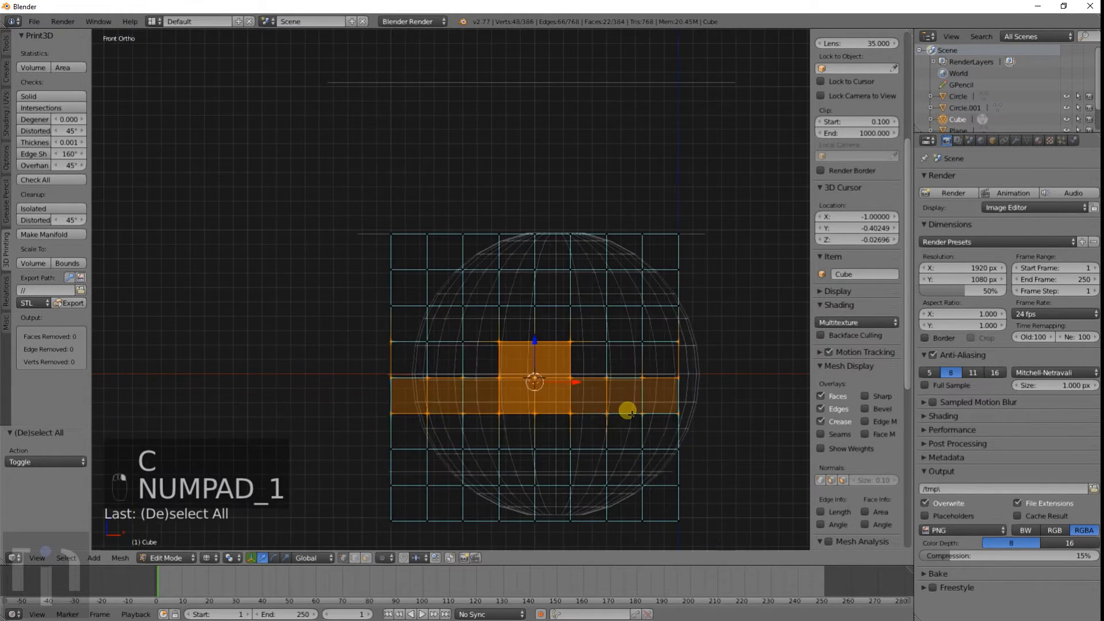
{"action": "key", "text": "c"}
{"action": "key", "text": "a"}
Circle-select the central four-face patches through the cube in the front view, then add those in the right view
{"action": "key", "text": "c"}
{"action": "mouse_move", "coordinate": [522, 389]}
{"action": "left_mouse_down"}
{"action": "mouse_move", "coordinate": [513, 364]}
{"action": "mouse_move", "coordinate": [557, 364]}
{"action": "mouse_move", "coordinate": [548, 405]}
{"action": "mouse_move", "coordinate": [522, 406]}
{"action": "left_mouse_up"}
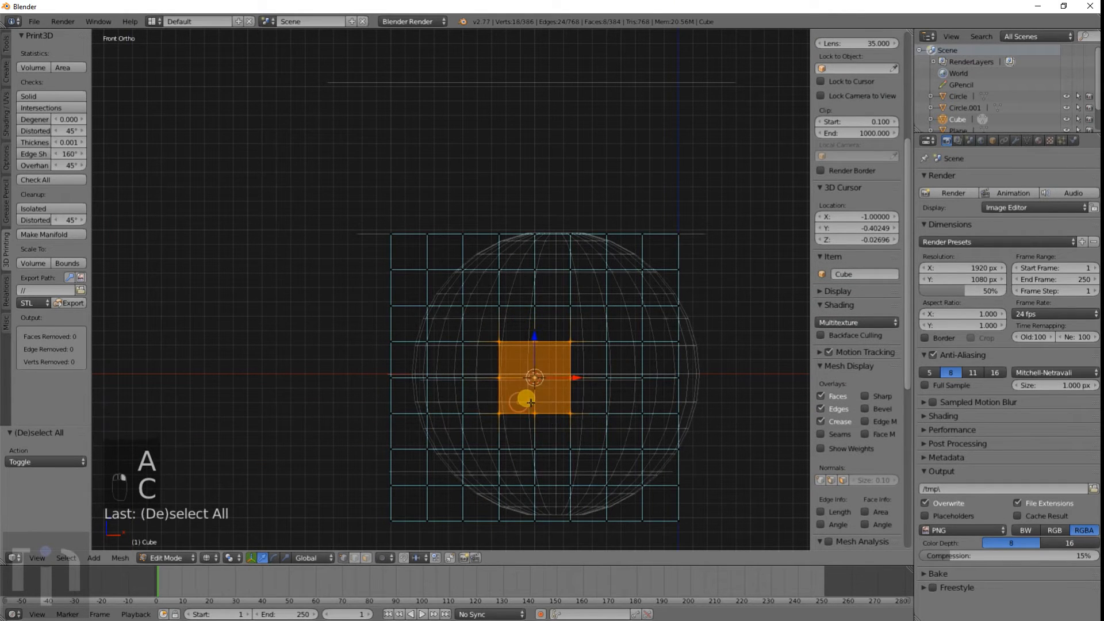
{"action": "key", "text": "KP_1"}
{"action": "key", "text": "KP_3"}
{"action": "key", "text": "c"}
{"action": "mouse_move", "coordinate": [455, 370]}
{"action": "left_mouse_down"}
{"action": "mouse_move", "coordinate": [438, 370]}
{"action": "mouse_move", "coordinate": [448, 401]}
{"action": "mouse_move", "coordinate": [471, 359]}
{"action": "left_mouse_up"}
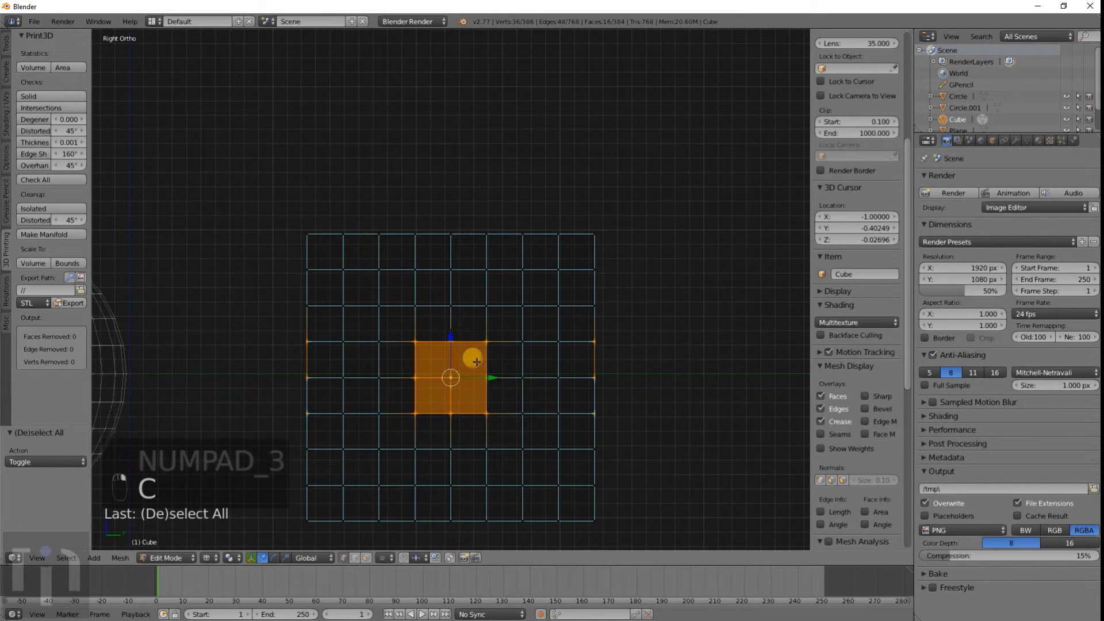
Add the central patches of the top and bottom sides in the top view and return to solid shading
{"action": "key", "text": "KP_7"}
{"action": "key", "text": "c"}
{"action": "mouse_move", "coordinate": [505, 266]}
{"action": "left_mouse_down"}
{"action": "mouse_move", "coordinate": [555, 313]}
{"action": "mouse_move", "coordinate": [560, 278]}
{"action": "left_mouse_up"}
{"action": "middle_click_drag", "start_coordinate": [620, 410], "coordinate": [449, 323]}
{"action": "scroll", "coordinate": [543, 350], "scroll_direction": "down", "scroll_amount": 5}
{"action": "scroll", "coordinate": [453, 329], "scroll_direction": "up", "scroll_amount": 4}
{"action": "key", "text": "z"}
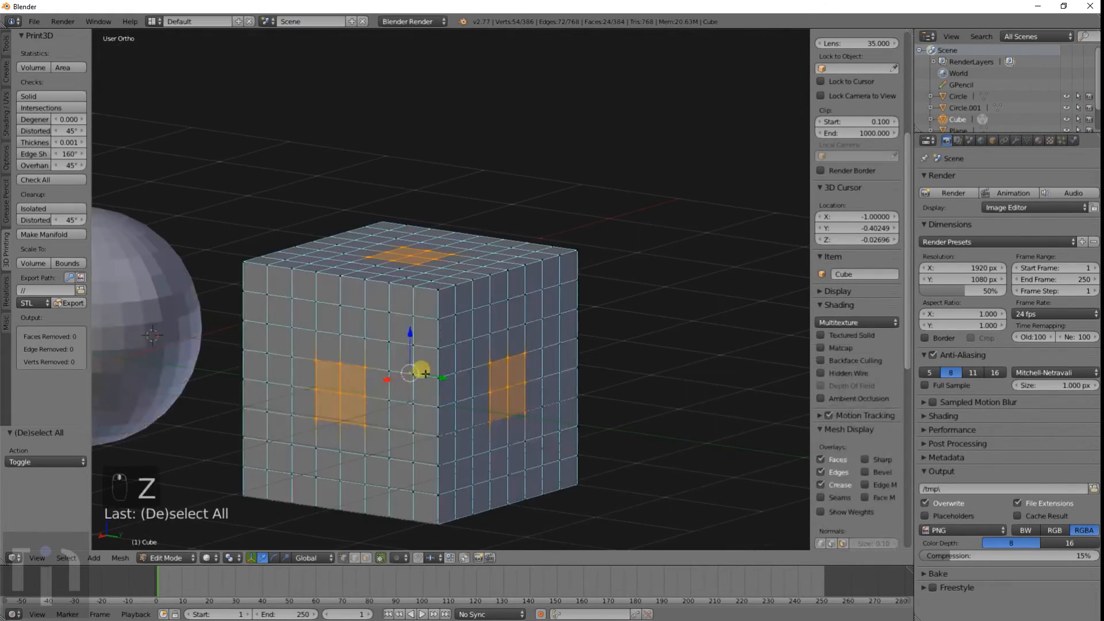
Apply LoopTools Curve to the six selected patches with Linear interpolation and the Indent only restriction
{"action": "key", "text": "w"}
{"action": "mouse_move", "coordinate": [429, 305]}
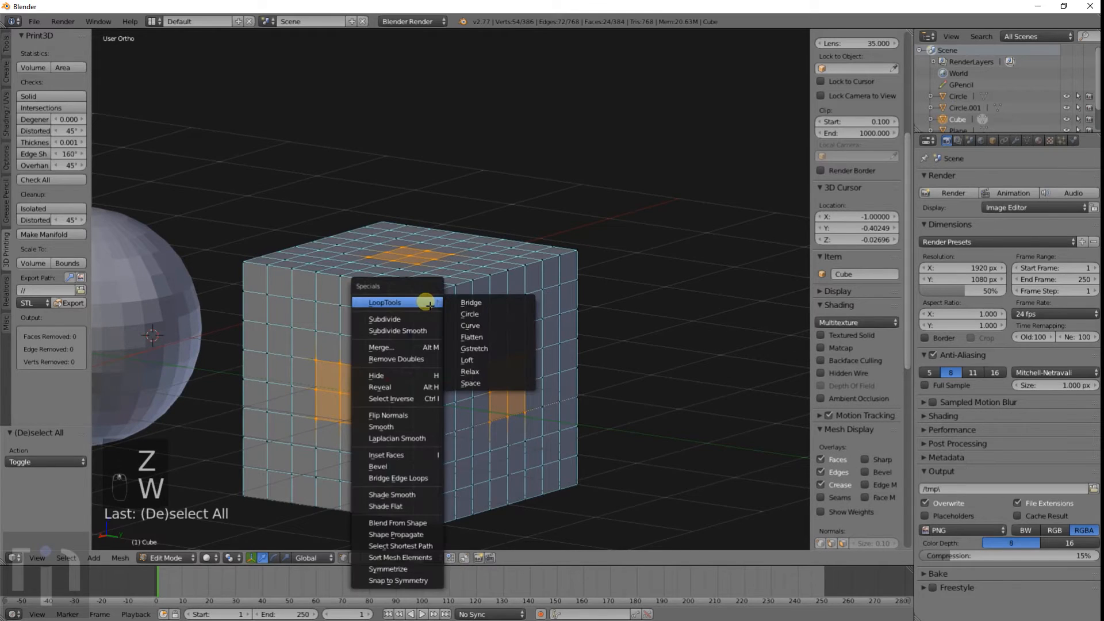
{"action": "left_click", "coordinate": [470, 325]}
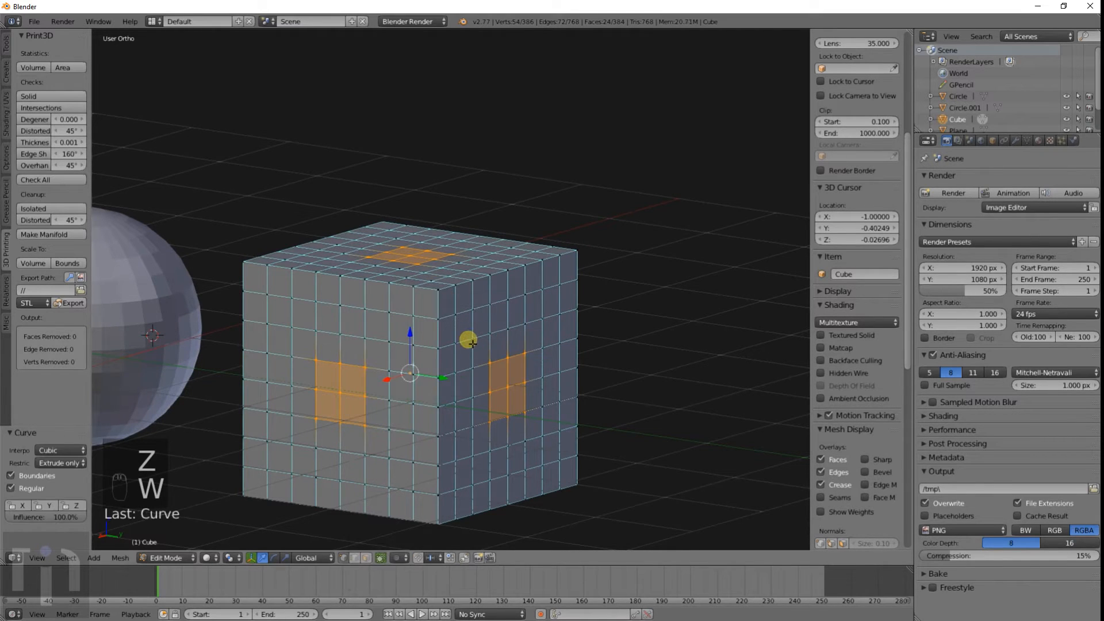
{"action": "left_click", "coordinate": [57, 451]}
{"action": "left_click", "coordinate": [55, 435]}
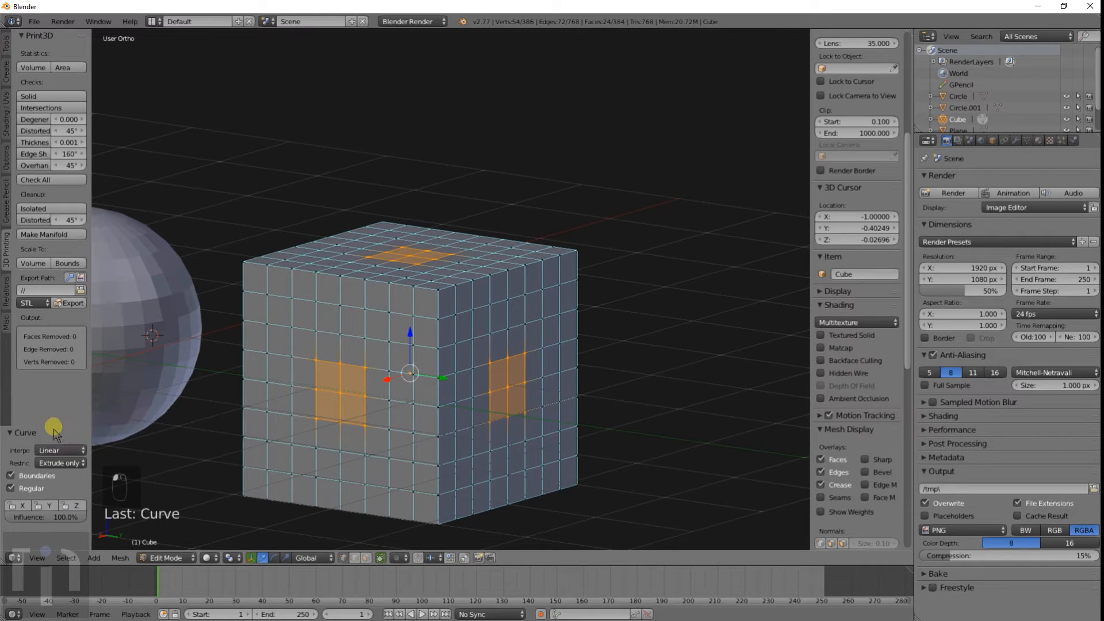
{"action": "left_click", "coordinate": [53, 463]}
{"action": "left_click", "coordinate": [65, 435]}
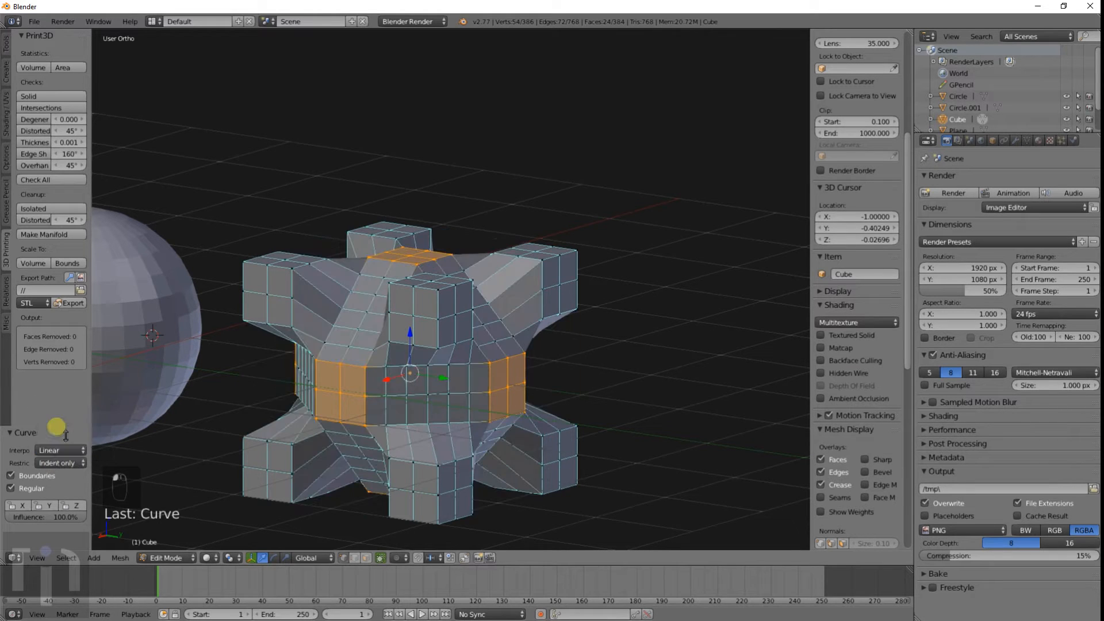
Inspect the indented cube and change the Curve interpolation to Cubic
{"action": "middle_click_drag", "start_coordinate": [268, 405], "coordinate": [124, 467]}
{"action": "left_click", "coordinate": [50, 450]}
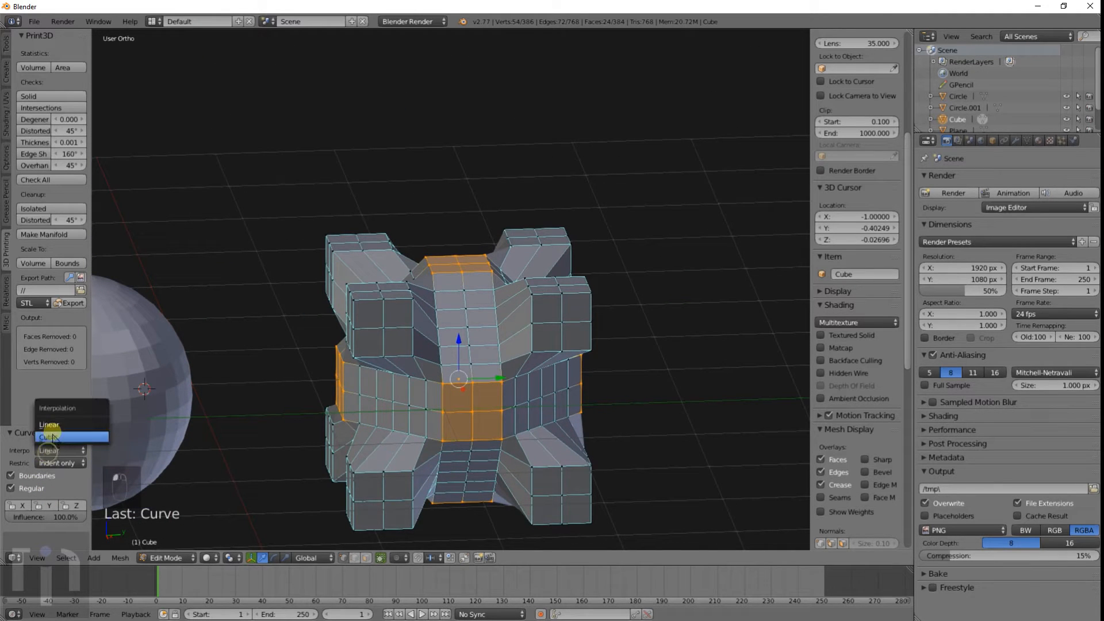
{"action": "left_click", "coordinate": [54, 438]}
{"action": "middle_click_drag", "start_coordinate": [480, 380], "coordinate": [165, 477]}
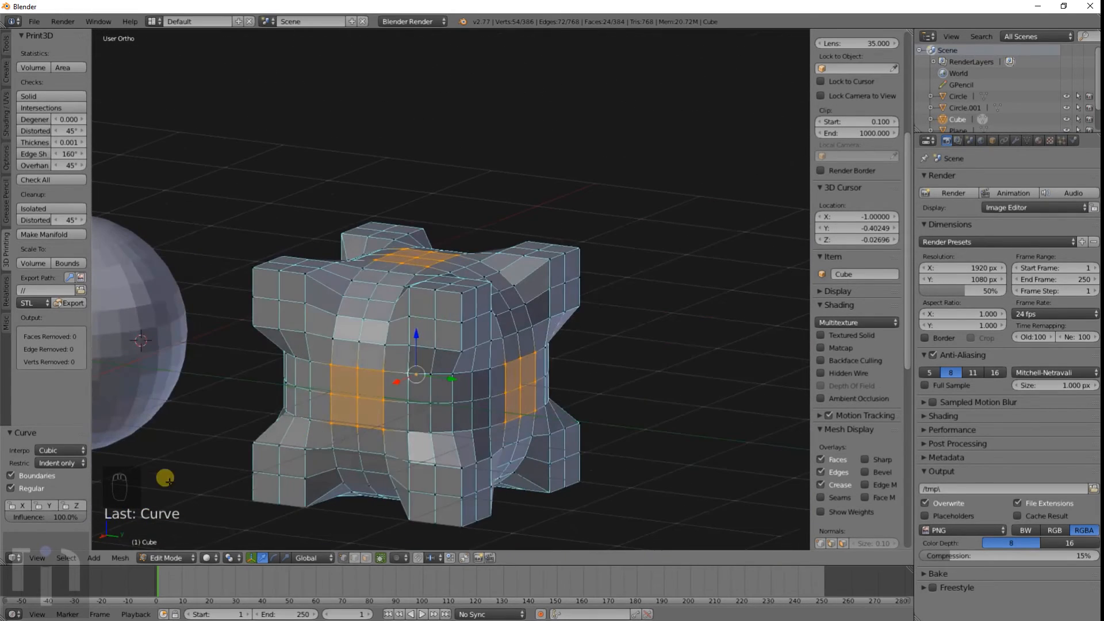
Set the Curve influence to 11.3% and its restriction to None, and raise the influence again to compare the effect
{"action": "left_click_drag", "start_coordinate": [25, 519], "coordinate": [1096, 529]}
{"action": "left_click", "coordinate": [58, 463]}
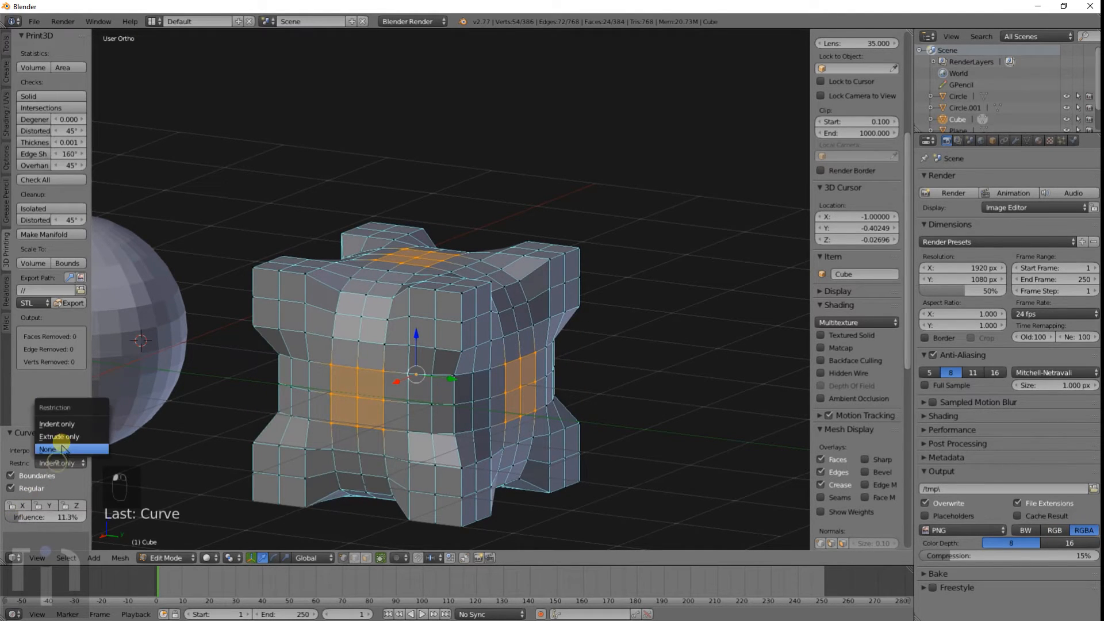
{"action": "left_click", "coordinate": [63, 450]}
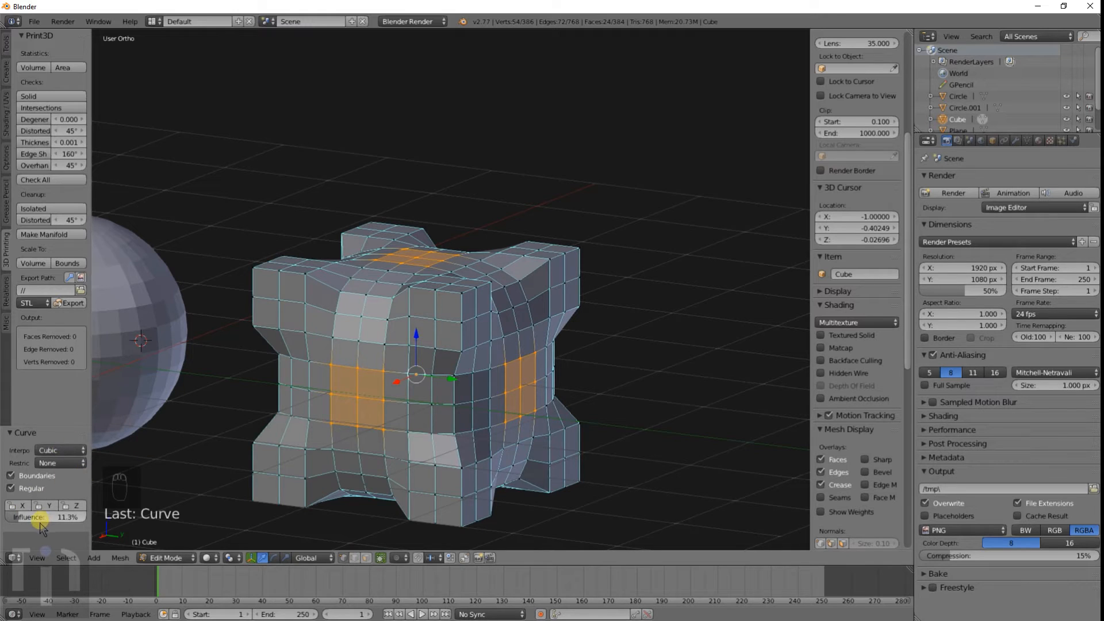
{"action": "left_click_drag", "start_coordinate": [40, 528], "coordinate": [103, 519]}
{"action": "middle_click_drag", "start_coordinate": [411, 406], "coordinate": [435, 426]}
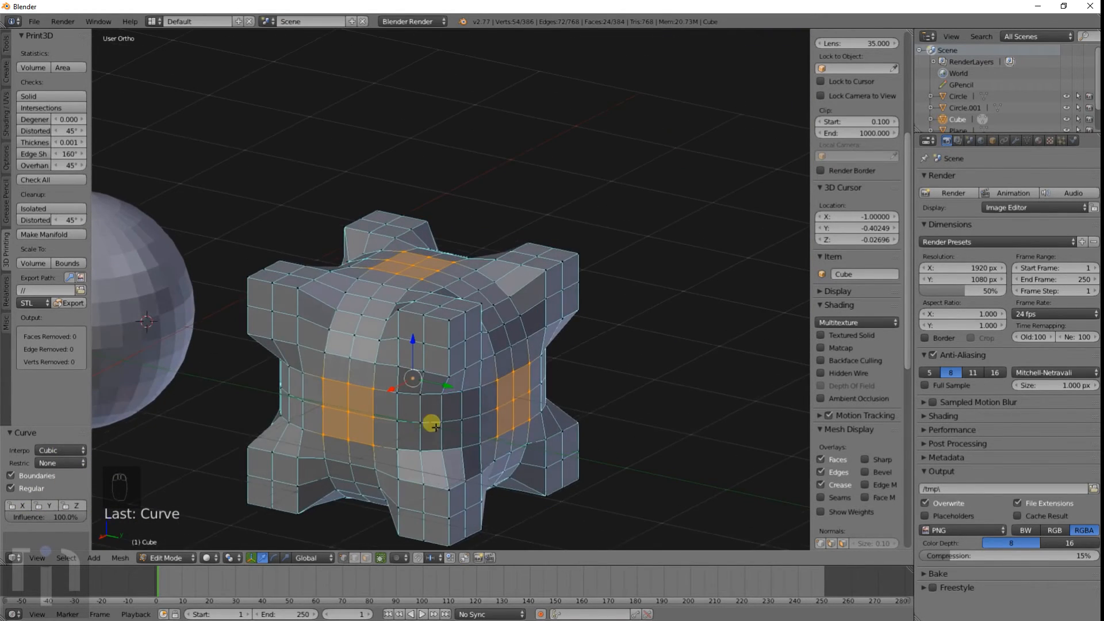
{"action": "left_click", "coordinate": [46, 463]}
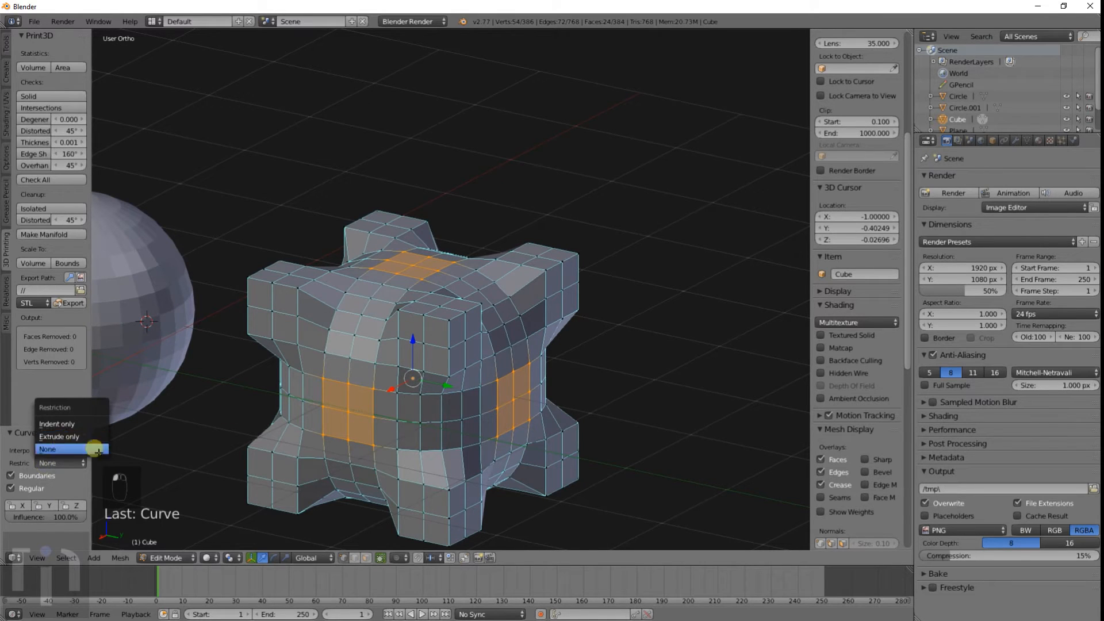
Undo the Curve on the cube's six patches and deselect everything
{"action": "key", "text": "ctrl+z"}
{"action": "key", "text": "a"}
{"action": "middle_click_drag", "start_coordinate": [366, 390], "coordinate": [357, 394]}
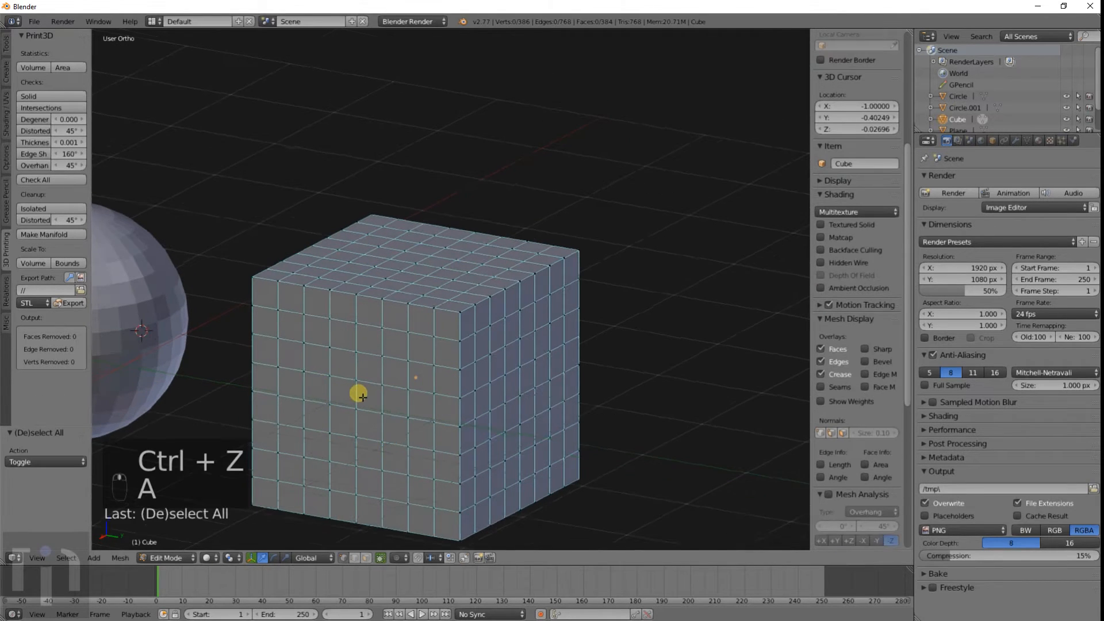
Select two separated vertices in the same row of the cube's side face and apply LoopTools Curve to them
{"action": "right_click", "coordinate": [305, 378]}
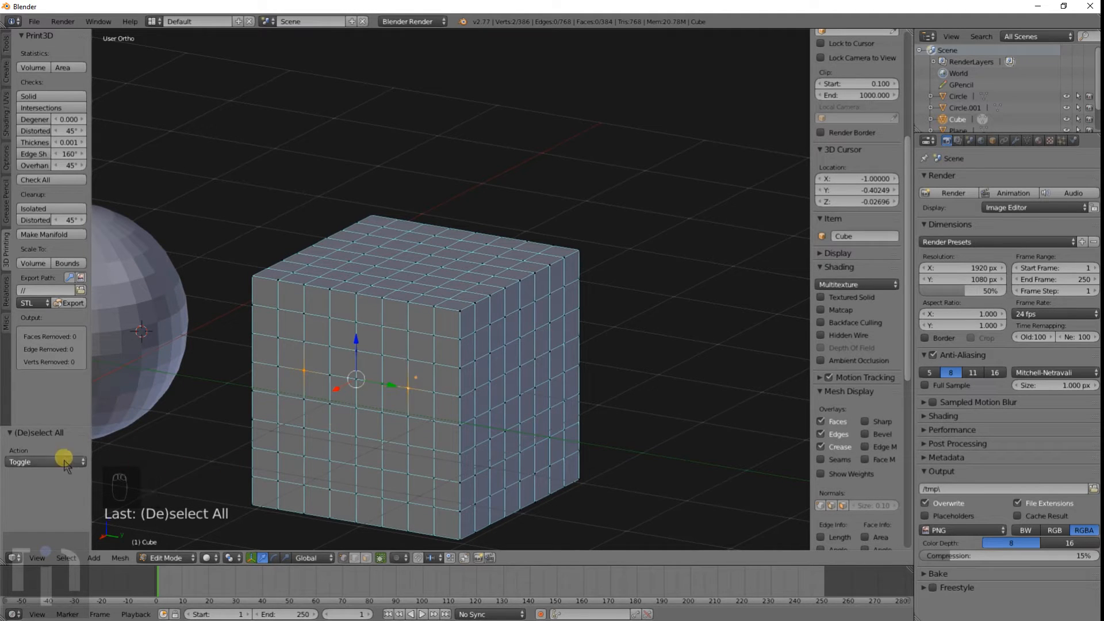
{"action": "key", "text": "w"}
{"action": "mouse_move", "coordinate": [402, 326]}
{"action": "left_click", "coordinate": [440, 360]}
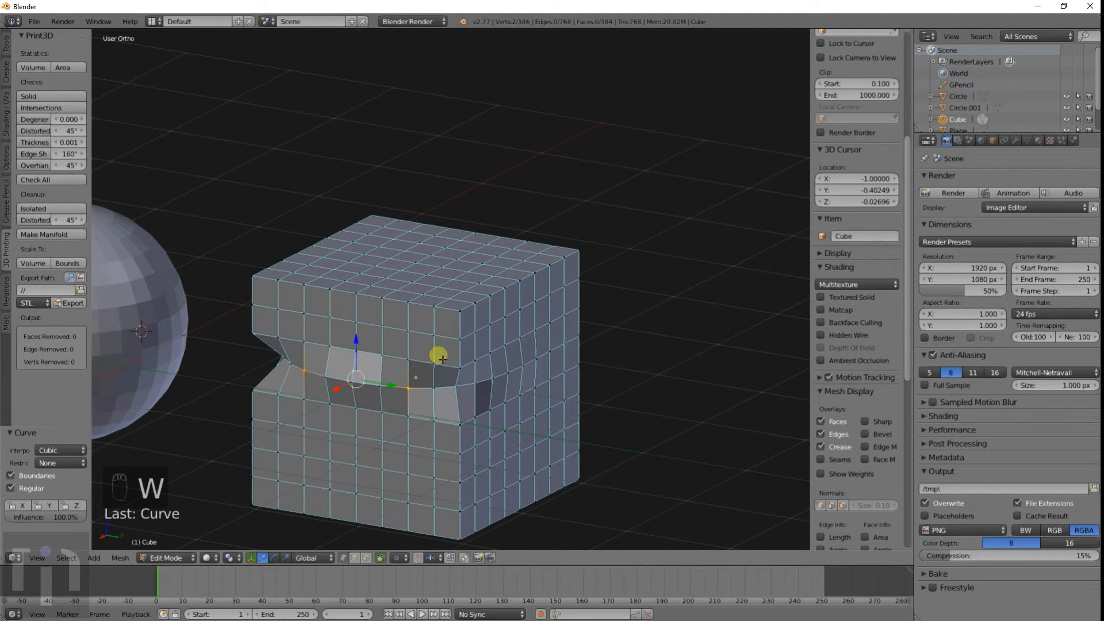
Examine the curved loop around the cube from above in wireframe and from the side in solid shading
{"action": "middle_click_drag", "start_coordinate": [397, 383], "coordinate": [323, 471]}
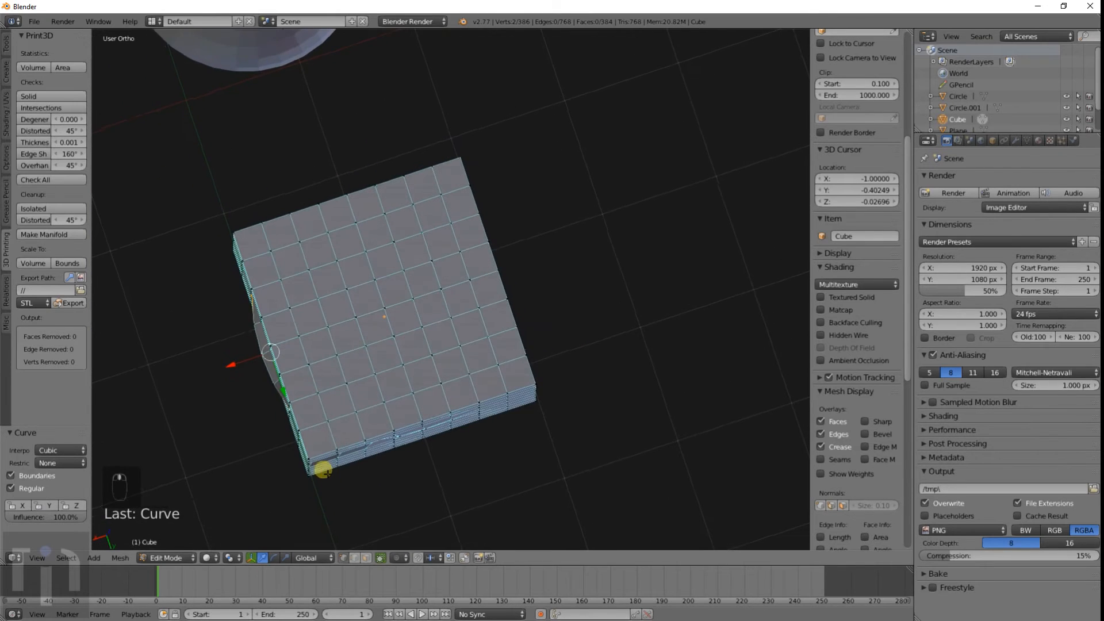
{"action": "key", "text": "z"}
{"action": "middle_click_drag", "start_coordinate": [296, 366], "coordinate": [311, 348]}
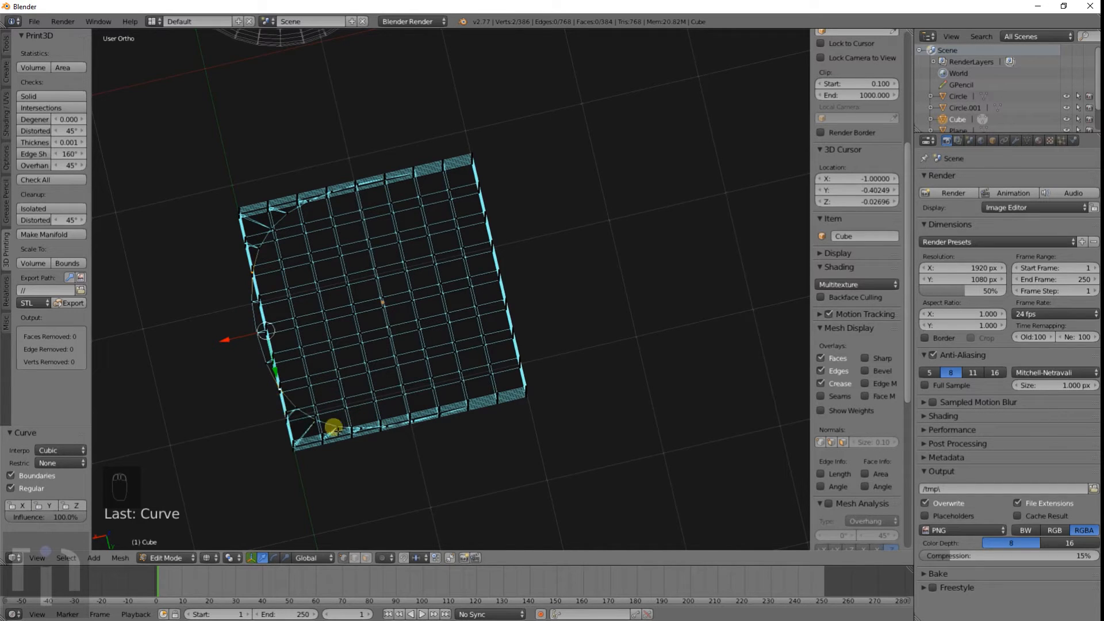
{"action": "middle_click_drag", "start_coordinate": [294, 444], "coordinate": [216, 325]}
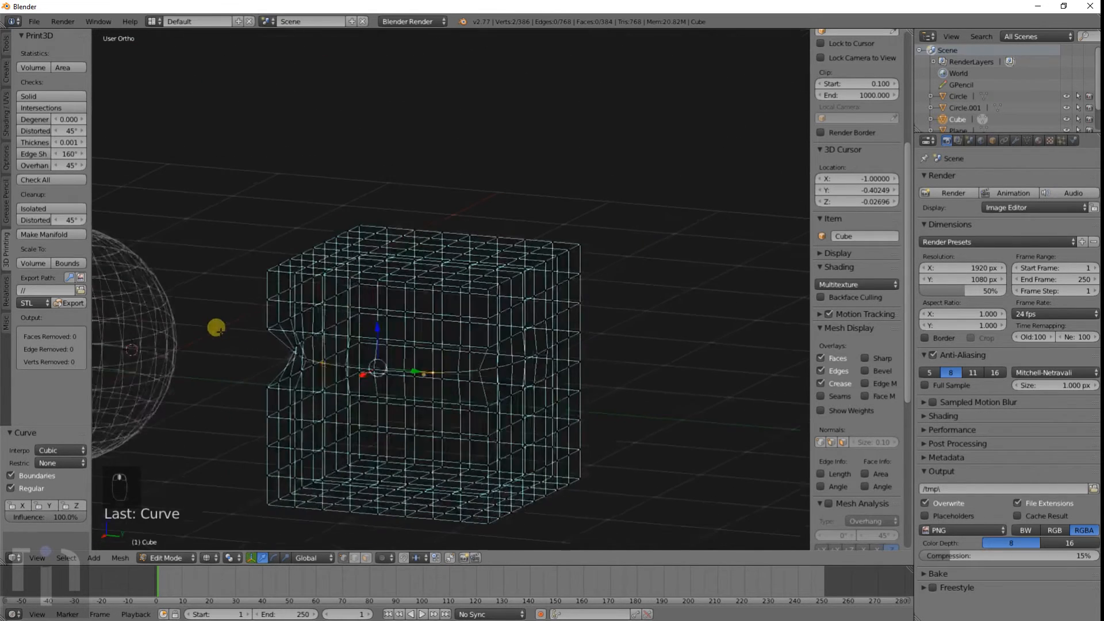
{"action": "key", "text": "z"}
{"action": "scroll", "coordinate": [378, 462], "scroll_direction": "up", "scroll_amount": 4}
{"action": "scroll", "coordinate": [429, 342], "scroll_direction": "down", "scroll_amount": 5}
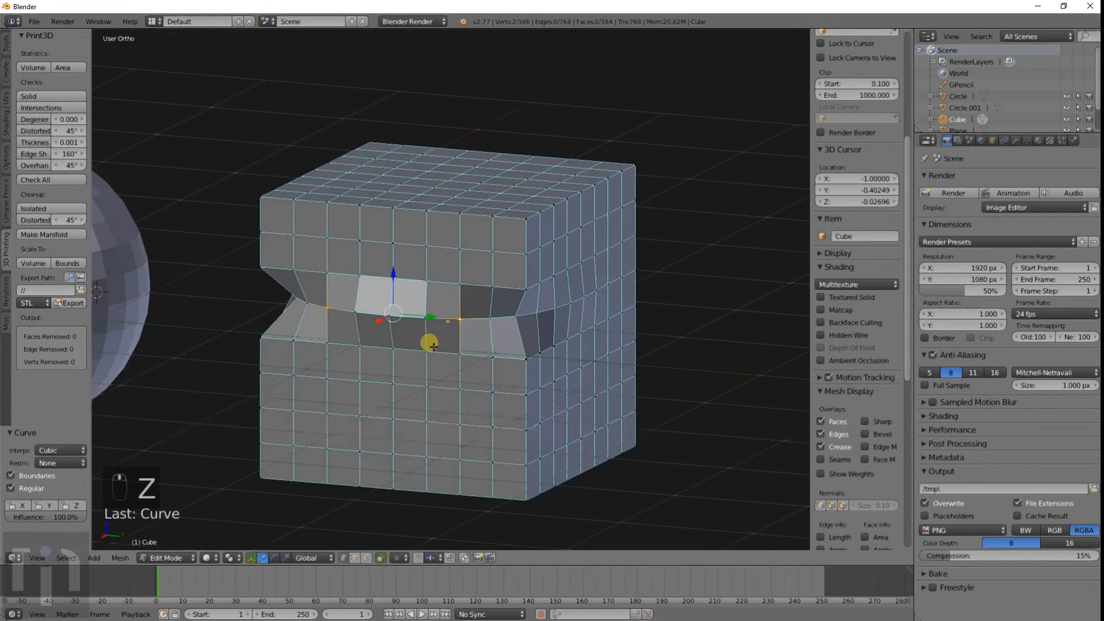
{"action": "middle_click_drag", "start_coordinate": [438, 347], "coordinate": [440, 370]}
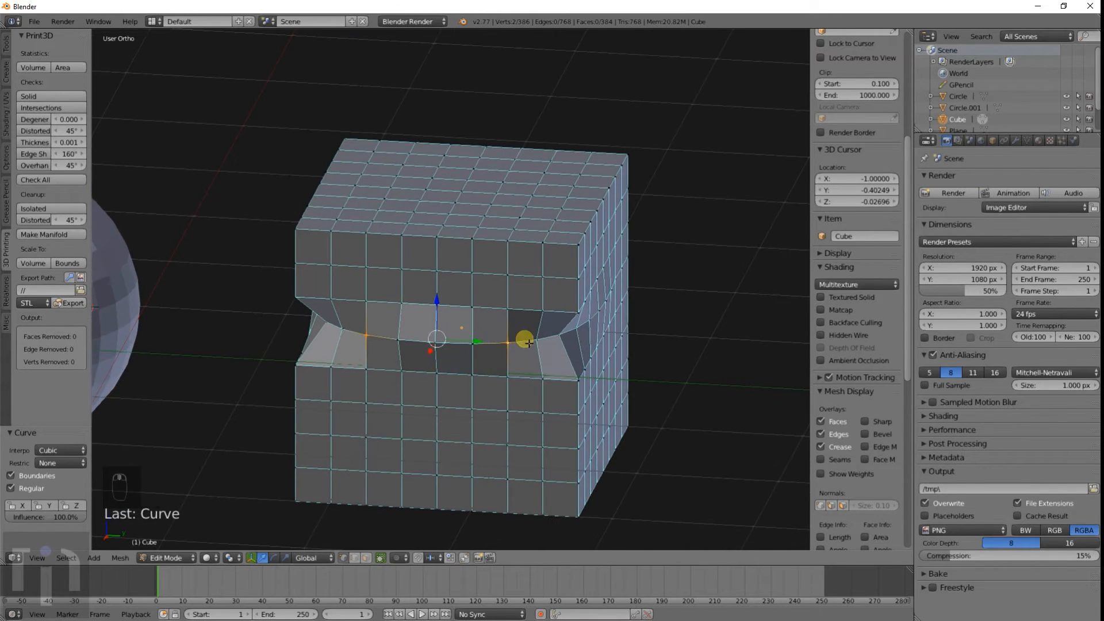
{"action": "middle_click_drag", "start_coordinate": [358, 334], "coordinate": [407, 387]}
{"action": "scroll", "coordinate": [371, 371], "scroll_direction": "down", "scroll_amount": 2}
Undo the two-vertex Curve on the cube and switch to editing the UV sphere's mesh
{"action": "key", "text": "ctrl+z"}
{"action": "key", "text": "Tab"}
{"action": "scroll", "coordinate": [401, 345], "scroll_direction": "down", "scroll_amount": 4}
{"action": "scroll", "coordinate": [352, 360], "scroll_direction": "up", "scroll_amount": 5}
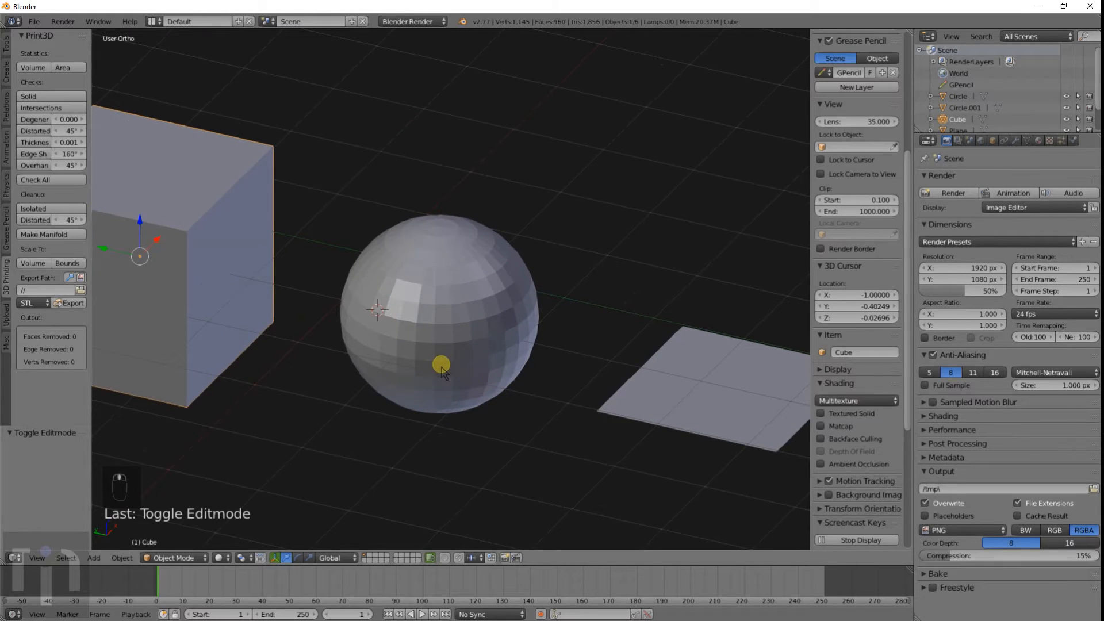
{"action": "right_click", "coordinate": [449, 315]}
{"action": "key", "text": "Tab"}
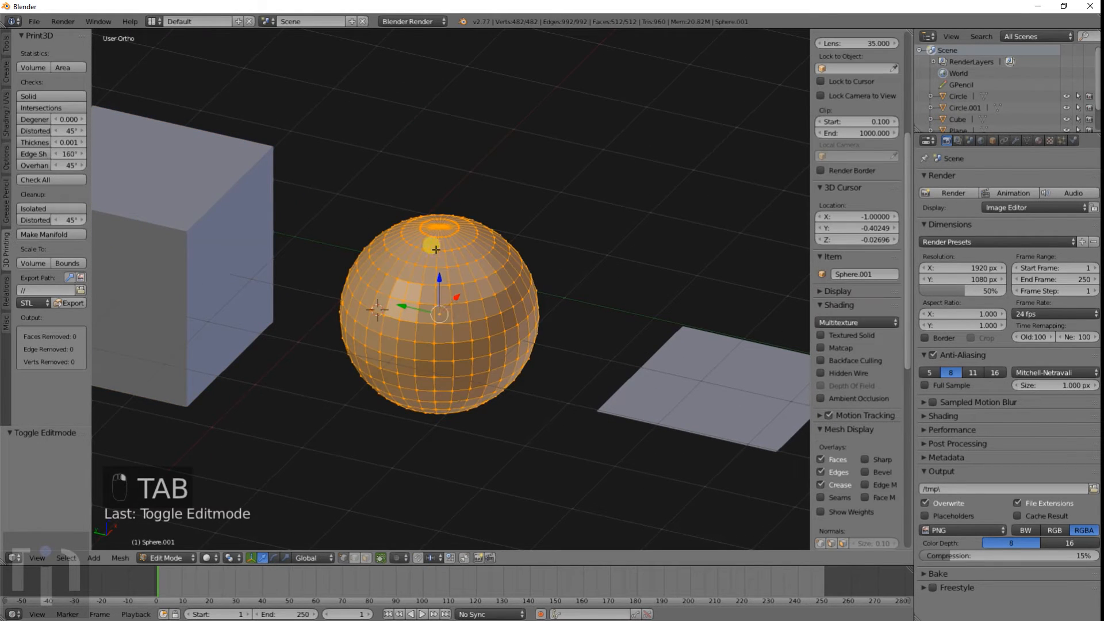
Clear the selection and circle-select a rectangular patch of 20 faces on the sphere's upper side
{"action": "key", "text": "w"}
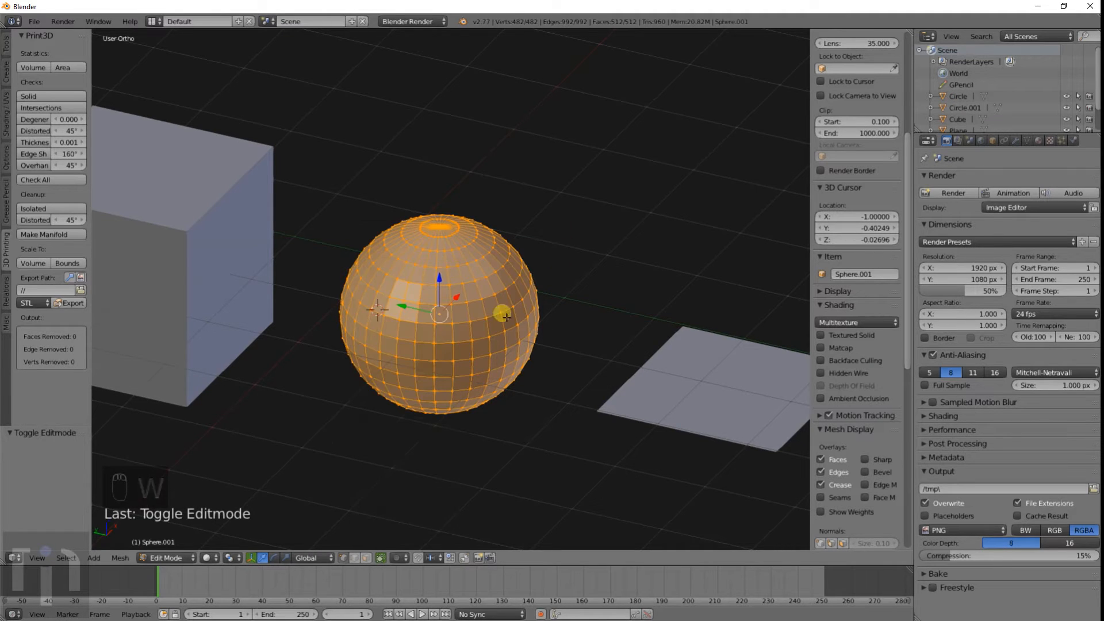
{"action": "scroll", "coordinate": [506, 316], "scroll_direction": "up", "scroll_amount": 2}
{"action": "key", "text": "a"}
{"action": "key", "text": "c"}
{"action": "mouse_move", "coordinate": [407, 332]}
{"action": "left_mouse_down"}
{"action": "mouse_move", "coordinate": [383, 349]}
{"action": "mouse_move", "coordinate": [350, 303]}
{"action": "mouse_move", "coordinate": [449, 271]}
{"action": "mouse_move", "coordinate": [459, 368]}
{"action": "mouse_move", "coordinate": [446, 306]}
{"action": "mouse_move", "coordinate": [487, 363]}
{"action": "mouse_move", "coordinate": [470, 378]}
{"action": "left_mouse_up"}
{"action": "middle_click_drag", "start_coordinate": [473, 410], "coordinate": [513, 404]}
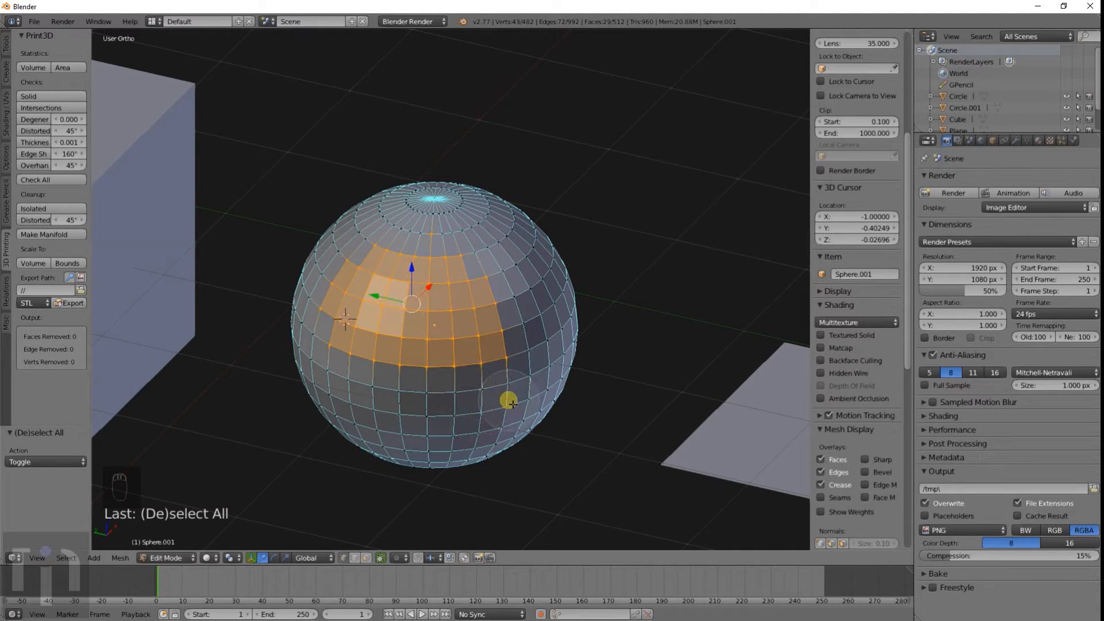
{"action": "middle_click_drag", "start_coordinate": [263, 296], "coordinate": [326, 276]}
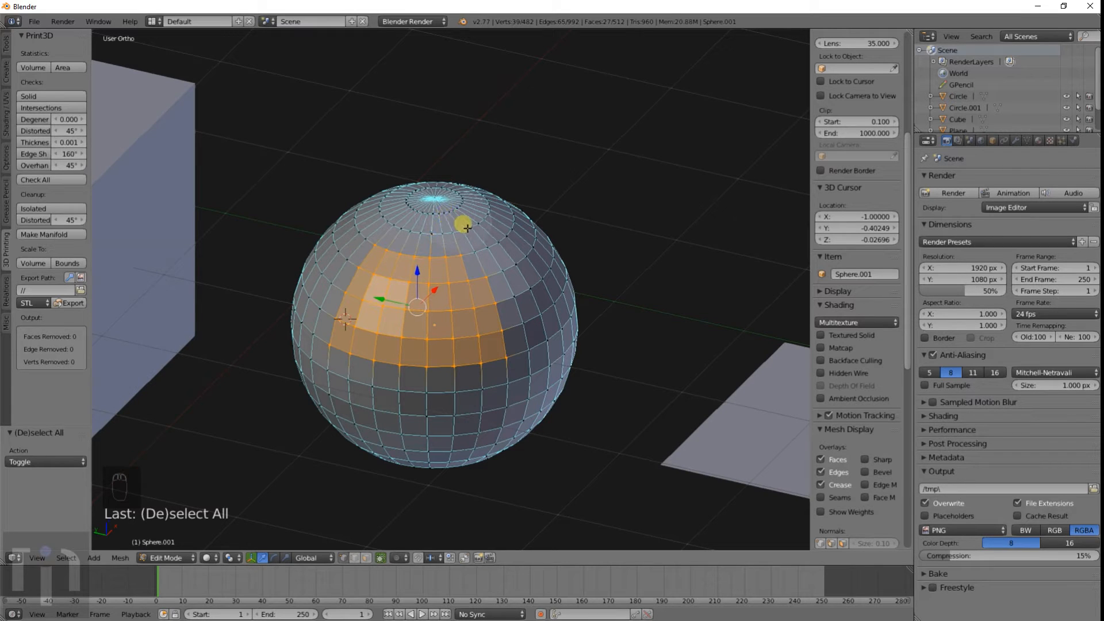
{"action": "mouse_move", "coordinate": [466, 228]}
{"action": "middle_mouse_down"}
{"action": "mouse_move", "coordinate": [488, 258]}
{"action": "mouse_move", "coordinate": [492, 365]}
{"action": "mouse_move", "coordinate": [513, 381]}
{"action": "mouse_move", "coordinate": [444, 385]}
{"action": "mouse_move", "coordinate": [414, 372]}
{"action": "mouse_move", "coordinate": [502, 337]}
{"action": "middle_mouse_up"}
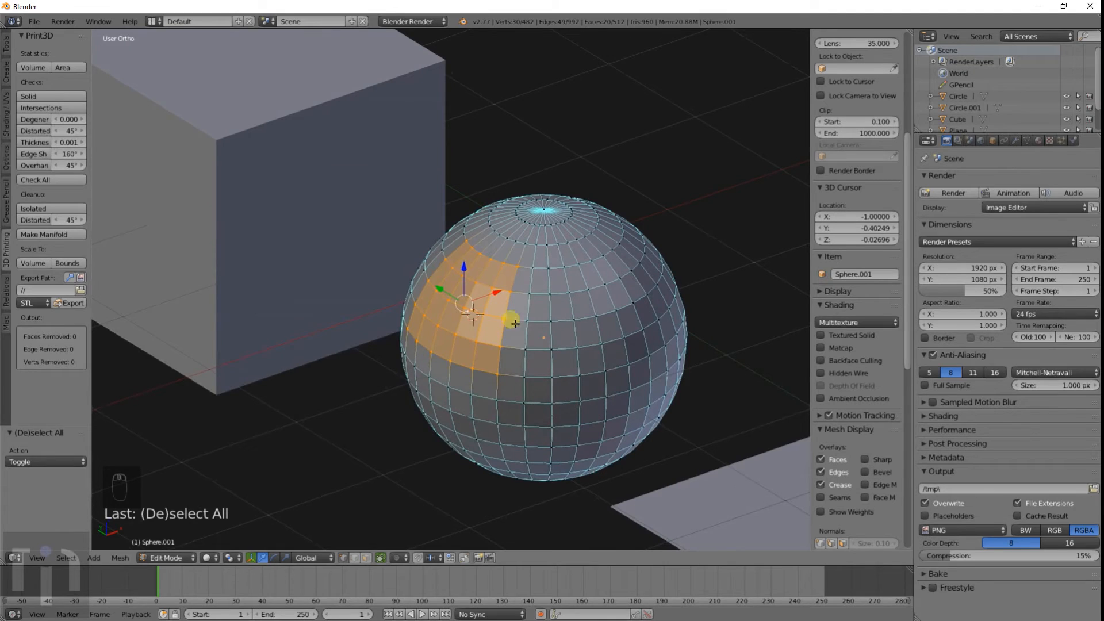
Apply LoopTools Flatten with the Best fit plane to the selected patch and inspect the flat area in Object Mode
{"action": "key", "text": "w"}
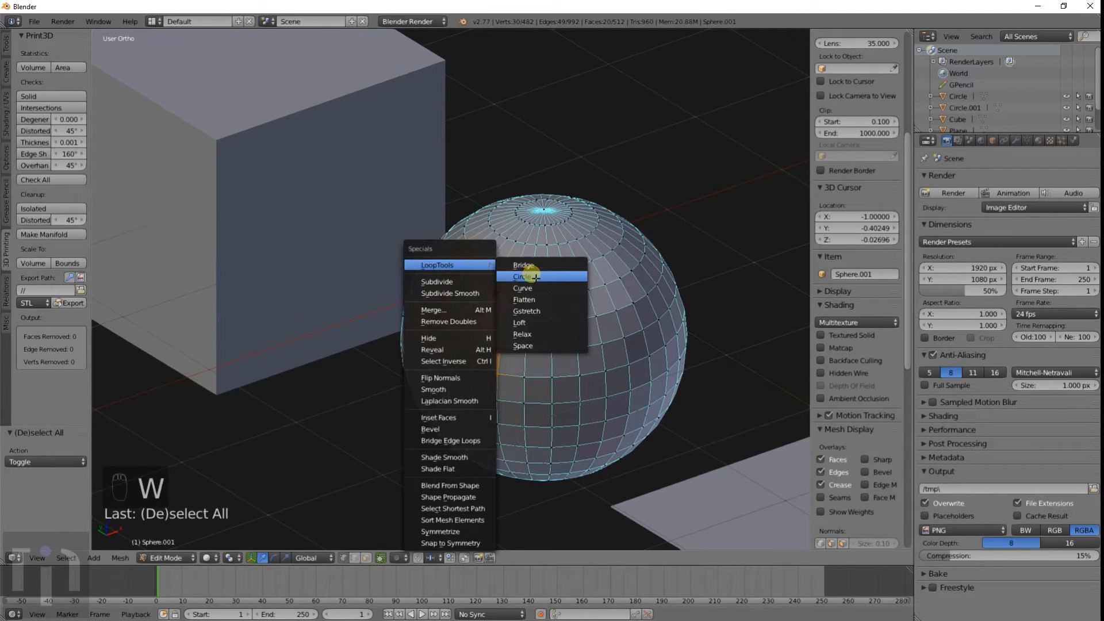
{"action": "left_click", "coordinate": [539, 299]}
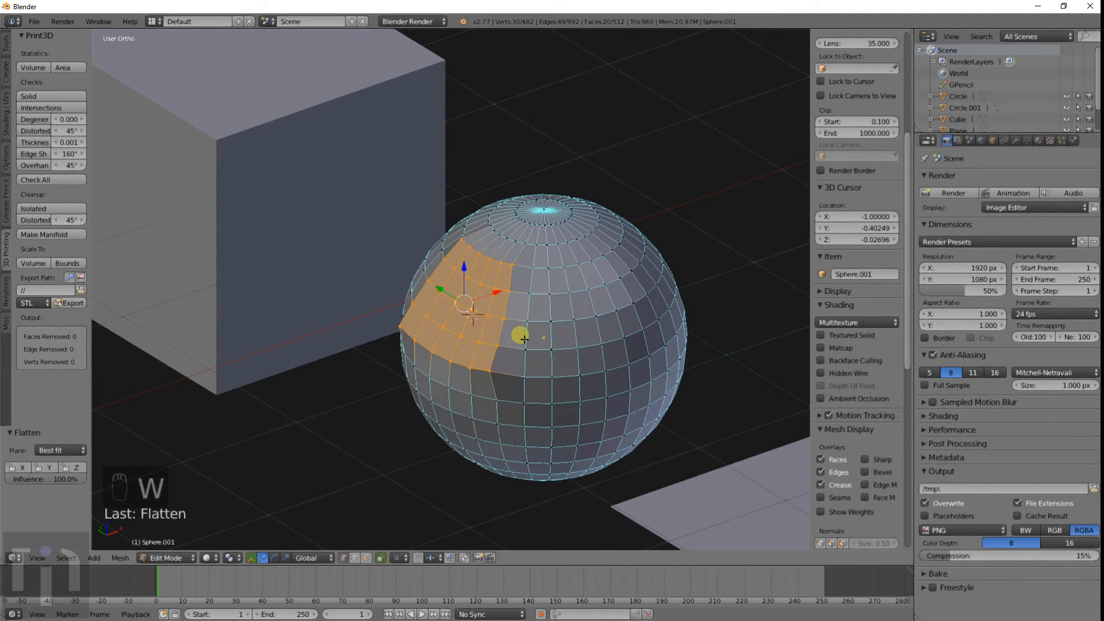
{"action": "key", "text": "Tab"}
{"action": "middle_click_drag", "start_coordinate": [517, 338], "coordinate": [525, 359]}
{"action": "scroll", "coordinate": [523, 356], "scroll_direction": "up", "scroll_amount": 3}
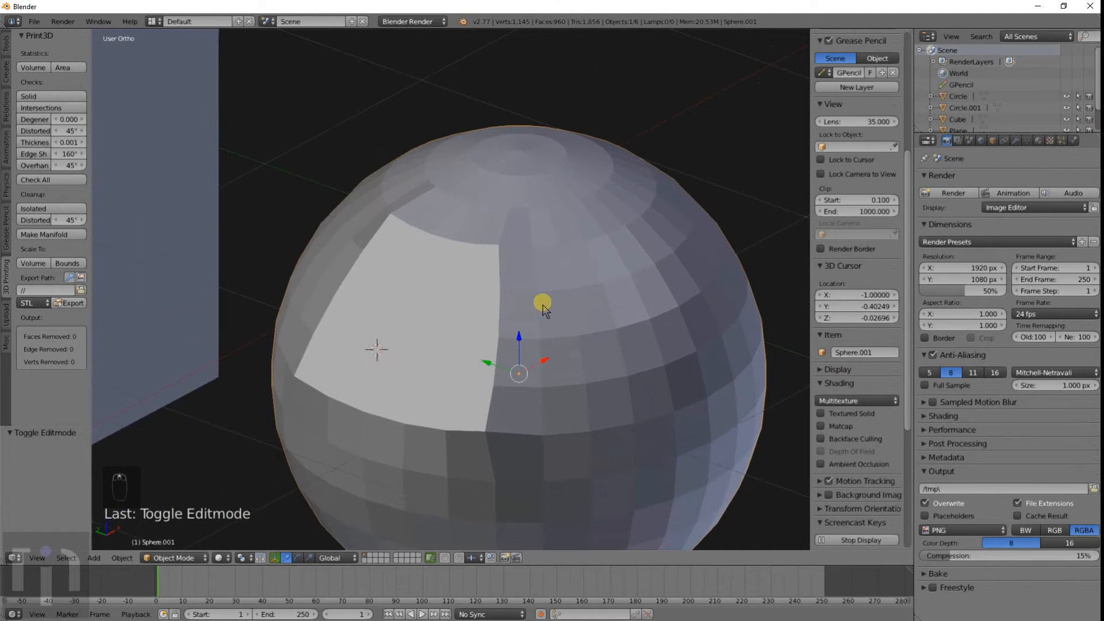
{"action": "middle_click_drag", "start_coordinate": [544, 306], "coordinate": [438, 322]}
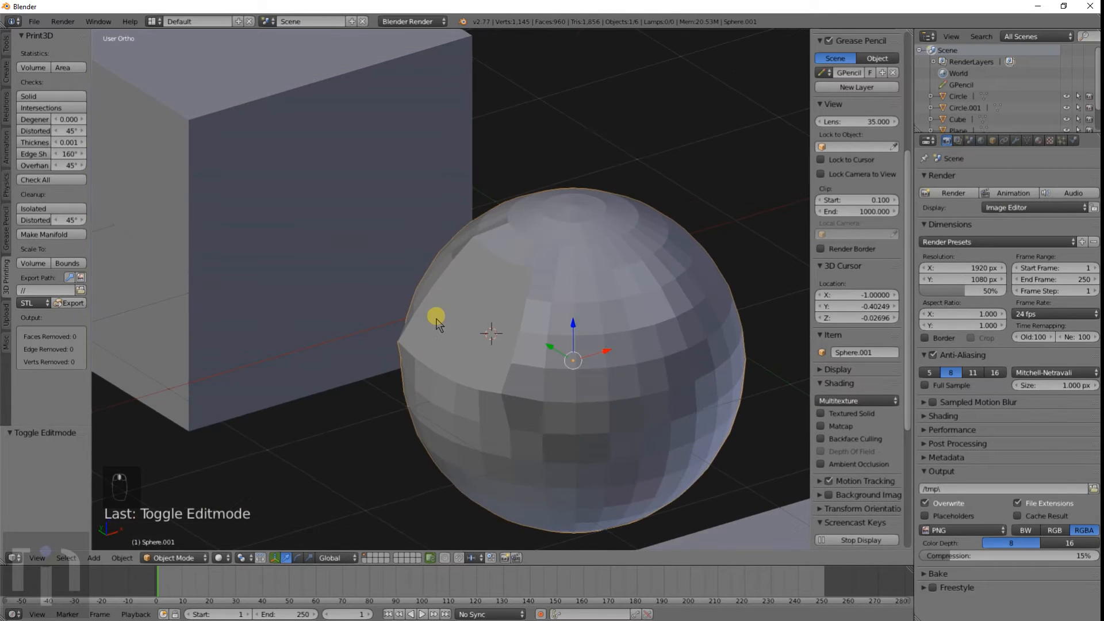
{"action": "key", "text": "Tab"}
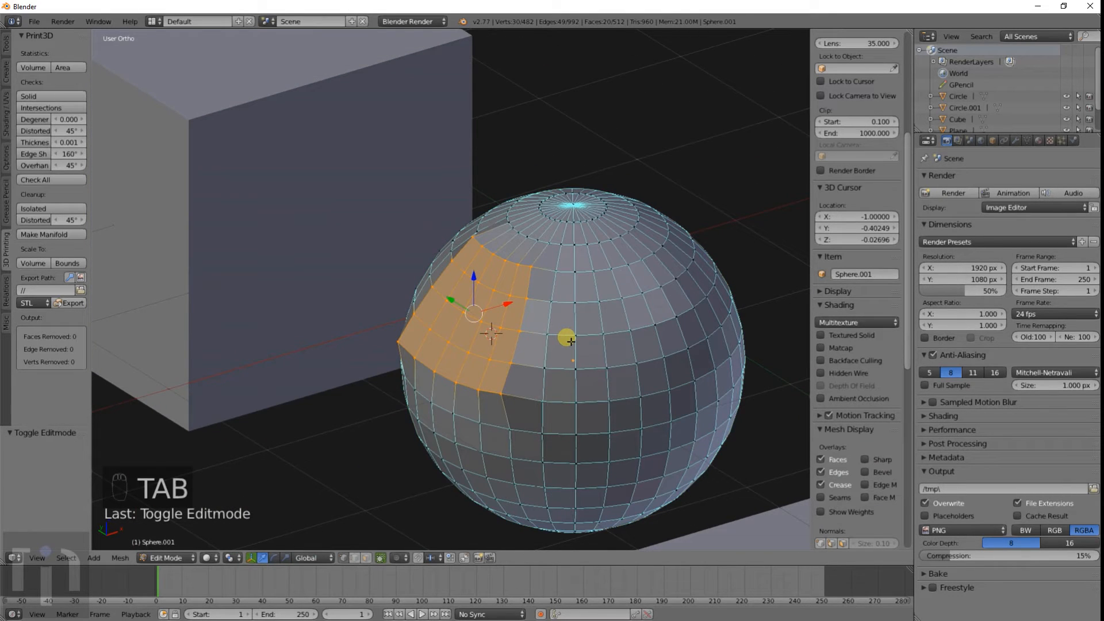
Scale the flattened patch to 0 along the global X axis
{"action": "middle_click_drag", "start_coordinate": [570, 341], "coordinate": [574, 367]}
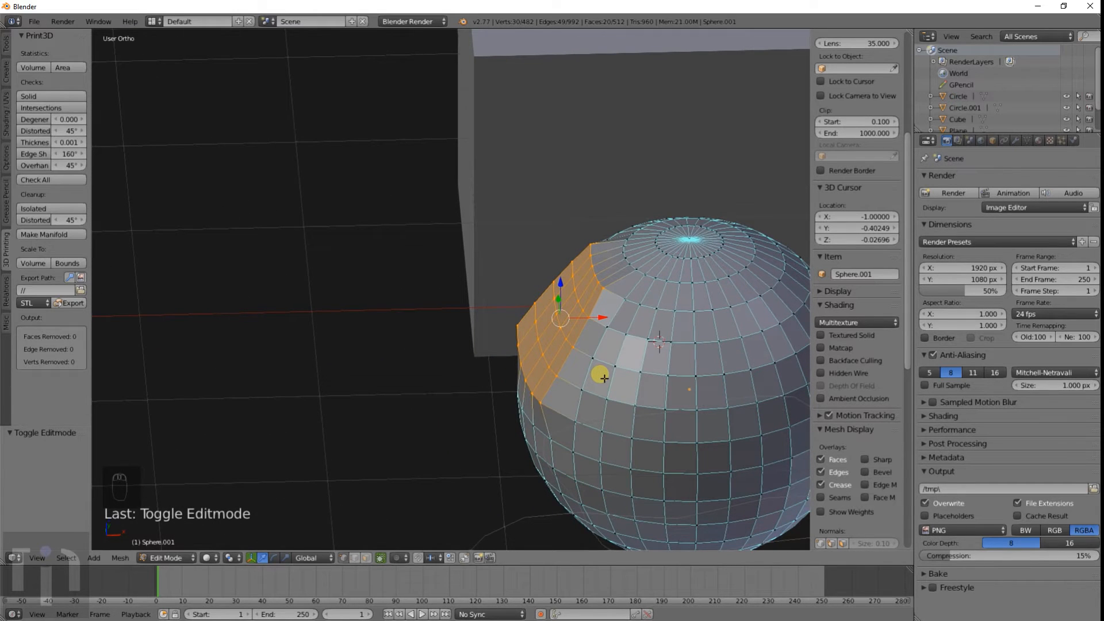
{"action": "key", "text": "s"}
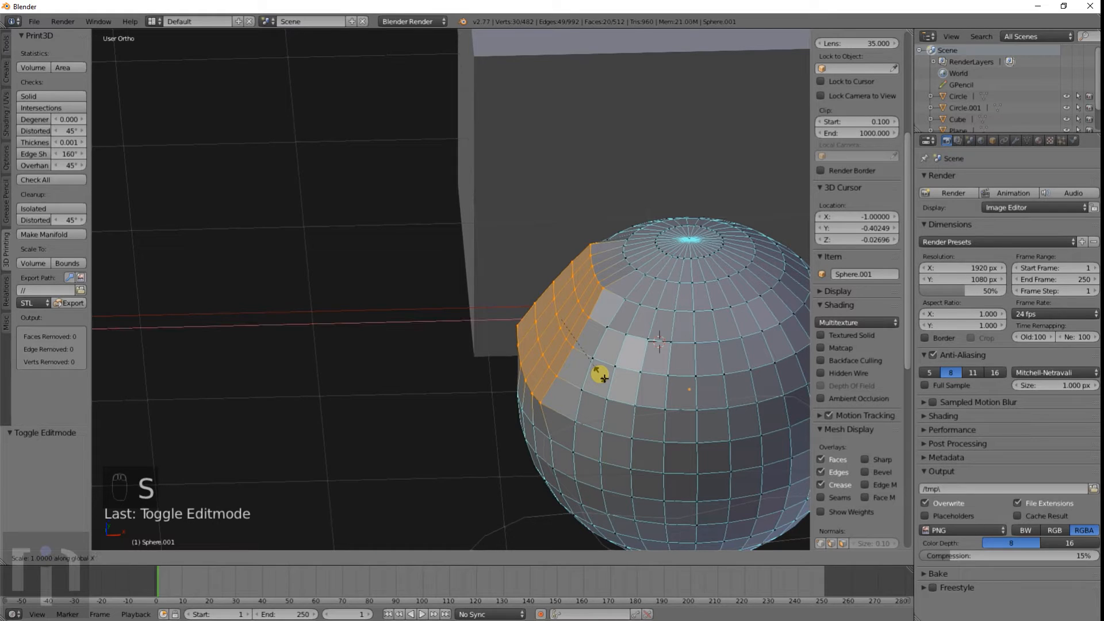
{"action": "key", "text": "0"}
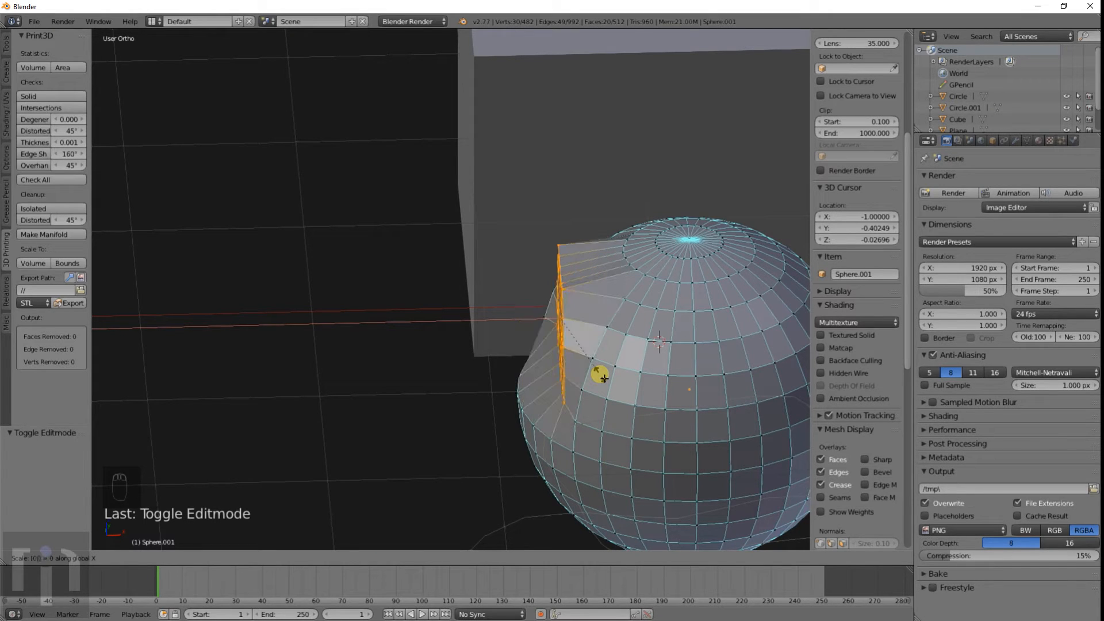
{"action": "key", "text": "Return"}
Move the patch outward by -0.475 along X and inspect the sphere in Object Mode
{"action": "middle_click_drag", "start_coordinate": [571, 371], "coordinate": [601, 352]}
{"action": "key", "text": "g"}
{"action": "left_click", "coordinate": [537, 355]}
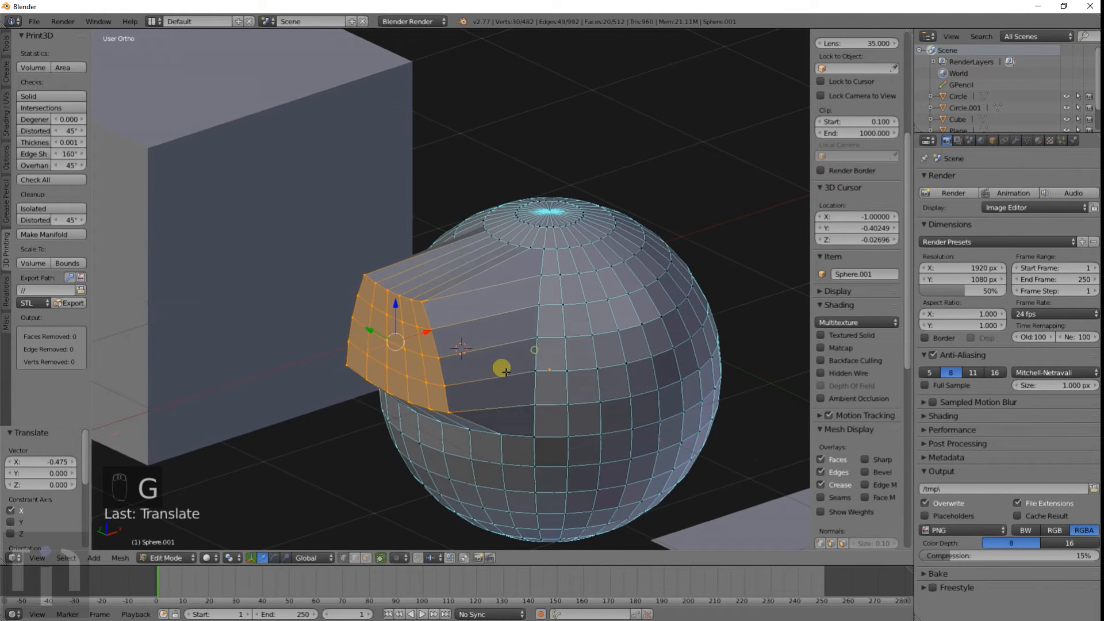
{"action": "middle_click_drag", "start_coordinate": [467, 376], "coordinate": [539, 377]}
{"action": "key", "text": "Tab"}
{"action": "middle_click_drag", "start_coordinate": [350, 390], "coordinate": [519, 340]}
{"action": "scroll", "coordinate": [347, 372], "scroll_direction": "up", "scroll_amount": 3}
Circle-select the six vertices along the patch's upper edge, scale them to 0 along Z, and check the shape in Object Mode
{"action": "key", "text": "Tab"}
{"action": "key", "text": "a"}
{"action": "key", "text": "a"}
{"action": "key", "text": "c"}
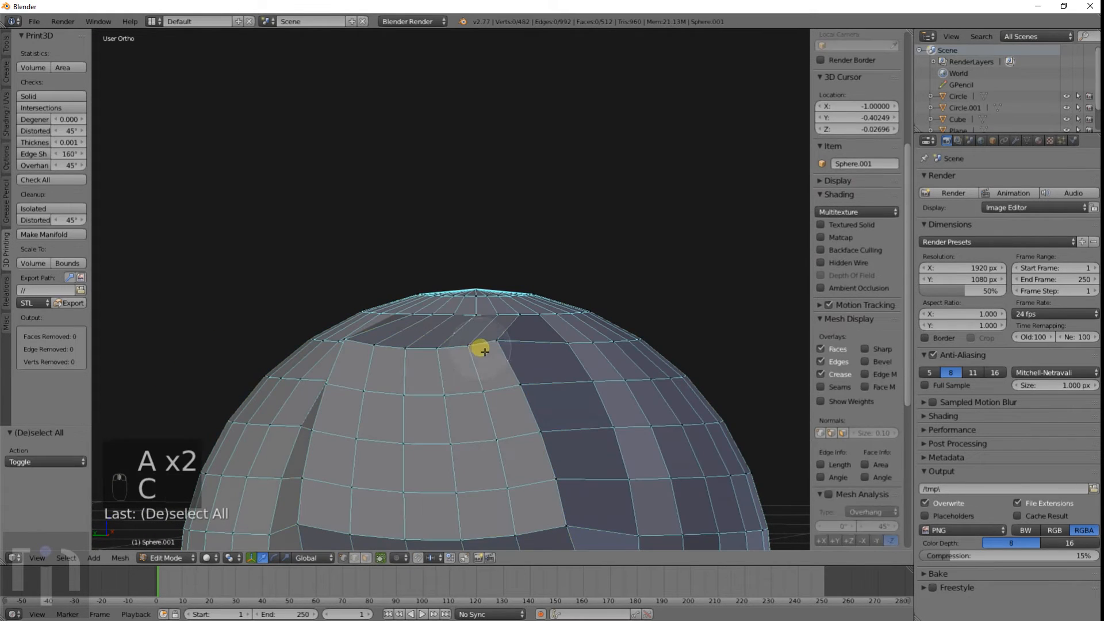
{"action": "left_click_drag", "start_coordinate": [481, 347], "coordinate": [393, 350]}
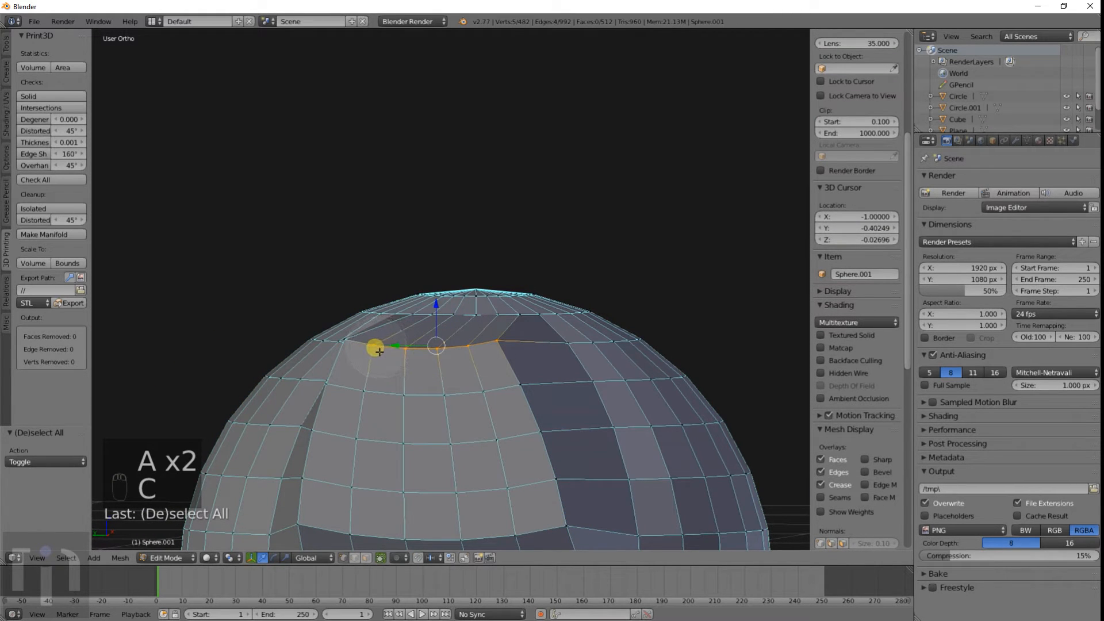
{"action": "middle_click_drag", "start_coordinate": [376, 350], "coordinate": [464, 367]}
{"action": "key", "text": "s"}
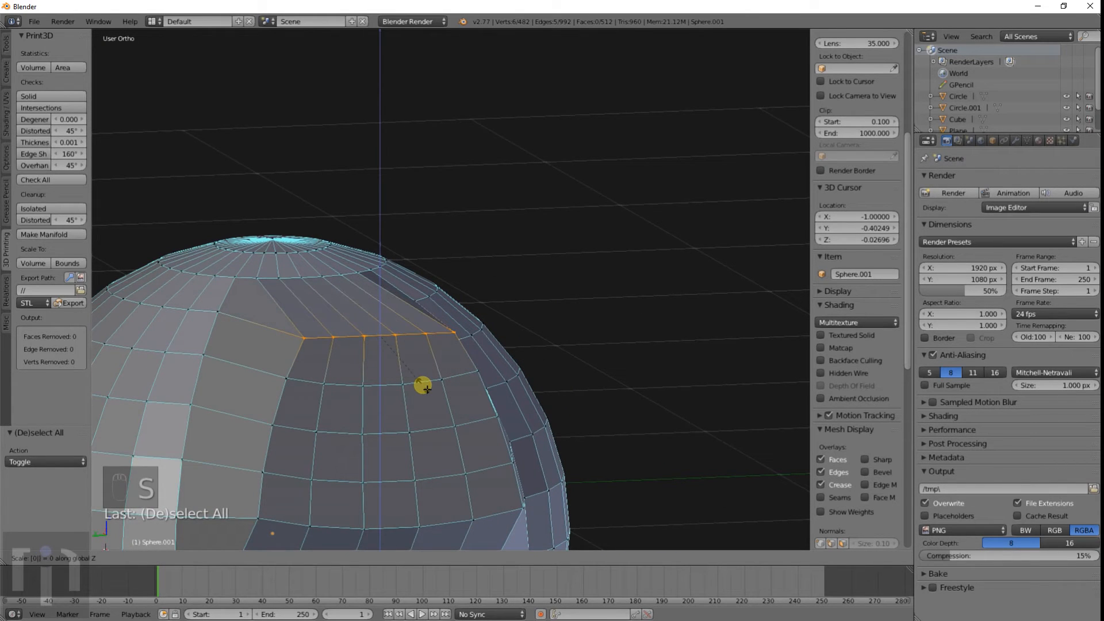
{"action": "key", "text": "Tab"}
{"action": "scroll", "coordinate": [421, 396], "scroll_direction": "down", "scroll_amount": 3}
{"action": "mouse_move", "coordinate": [420, 402]}
{"action": "middle_mouse_down"}
{"action": "mouse_move", "coordinate": [340, 416]}
{"action": "mouse_move", "coordinate": [408, 409]}
{"action": "middle_mouse_up"}
{"action": "scroll", "coordinate": [408, 409], "scroll_direction": "up", "scroll_amount": 3}
{"action": "key", "text": "Tab"}
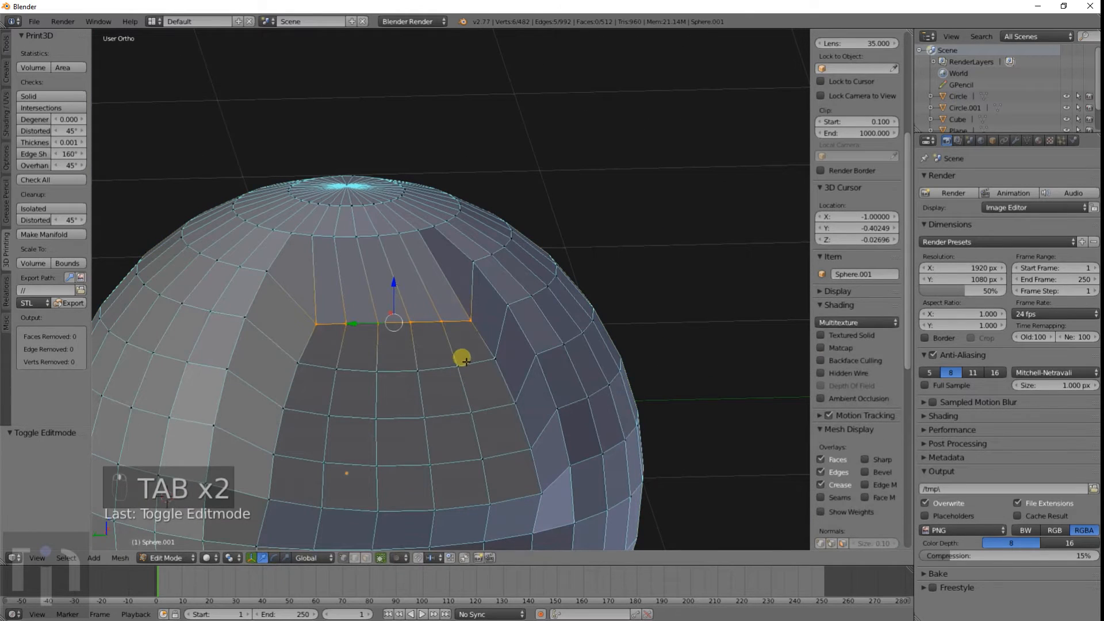
Circle-select the five vertices along the patch's right-hand edge and scale them to 0 along Y
{"action": "key", "text": "a"}
{"action": "key", "text": "a"}
{"action": "key", "text": "a"}
{"action": "key", "text": "c"}
{"action": "left_click_drag", "start_coordinate": [480, 338], "coordinate": [528, 471]}
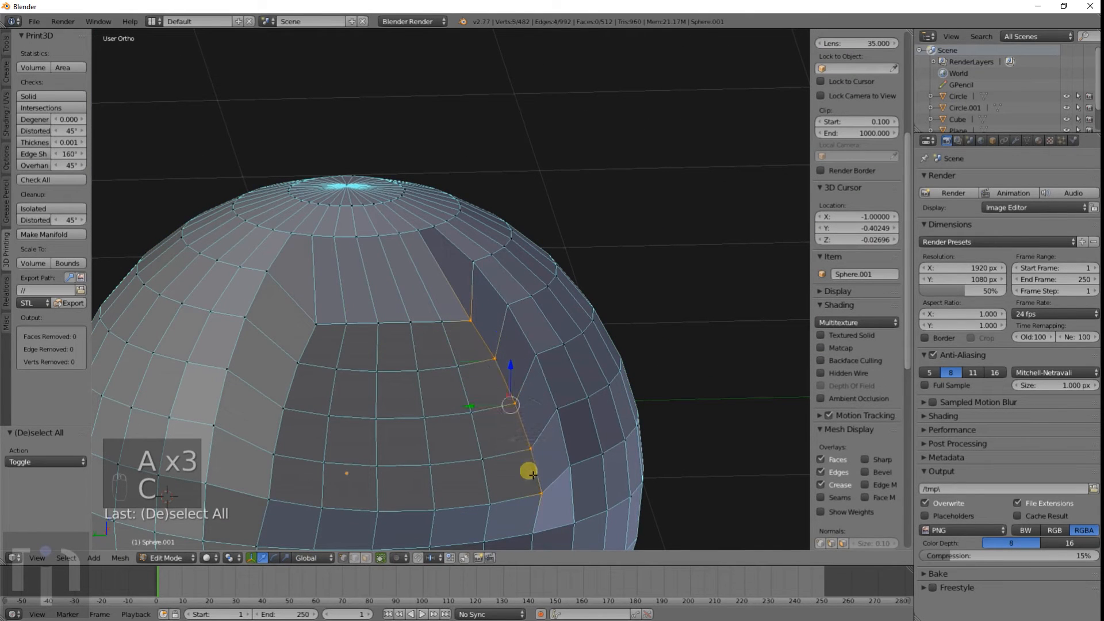
{"action": "key", "text": "s"}
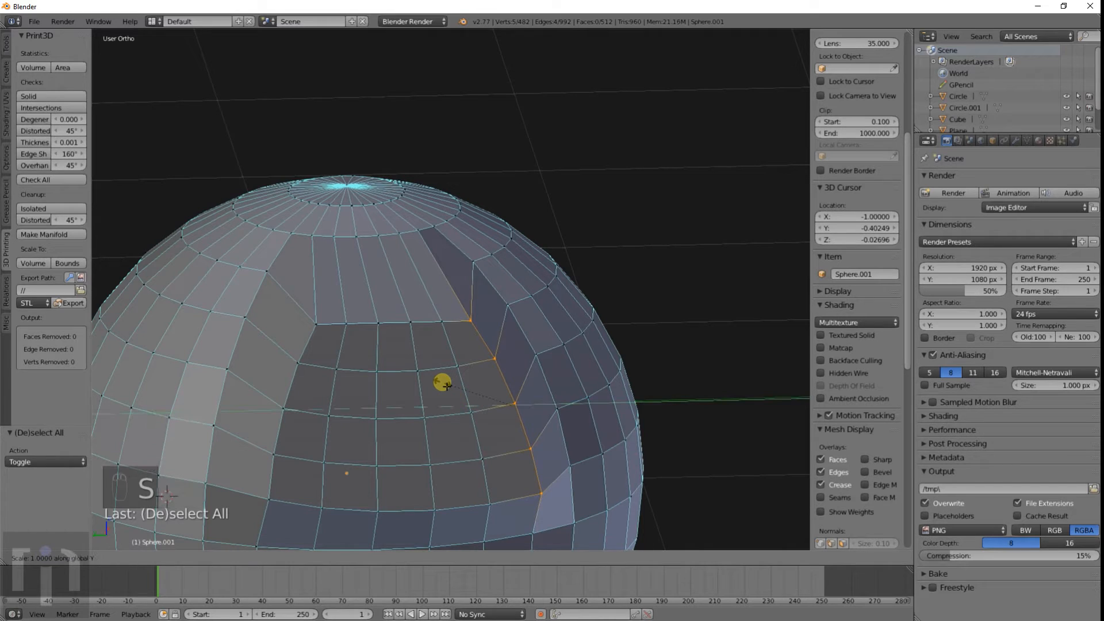
{"action": "key", "text": "y"}
{"action": "key", "text": "0"}
{"action": "key", "text": "Return"}
Circle-select the five vertices along the patch's left-hand edge, scale them to 0 along Y, and deselect everything
{"action": "key", "text": "a"}
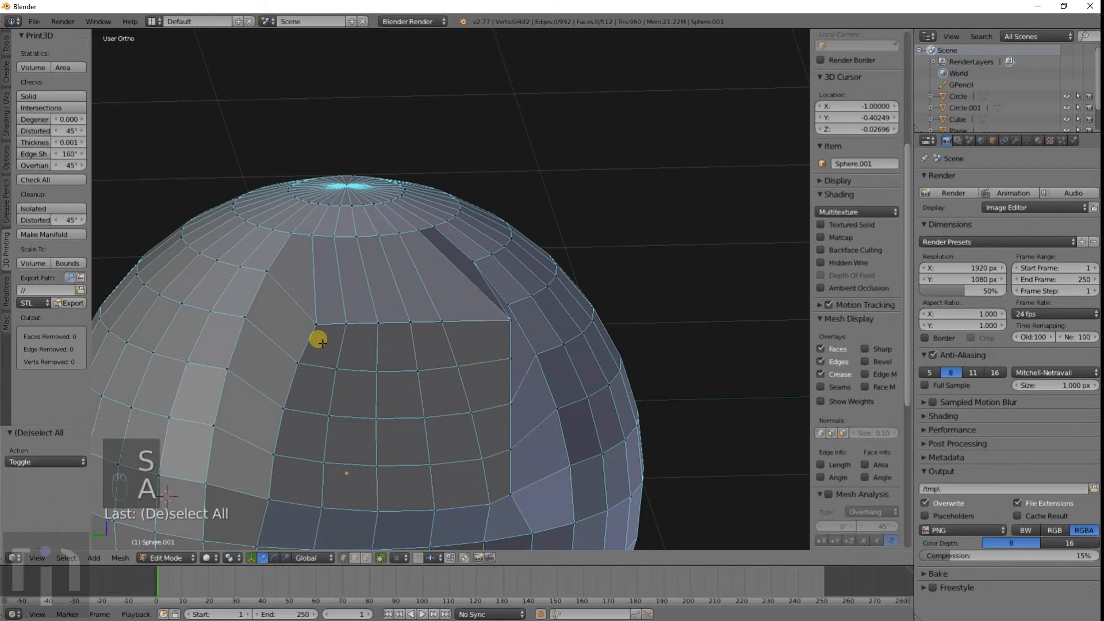
{"action": "mouse_move", "coordinate": [314, 333]}
{"action": "left_mouse_down"}
{"action": "mouse_move", "coordinate": [281, 408]}
{"action": "mouse_move", "coordinate": [274, 466]}
{"action": "left_mouse_up"}
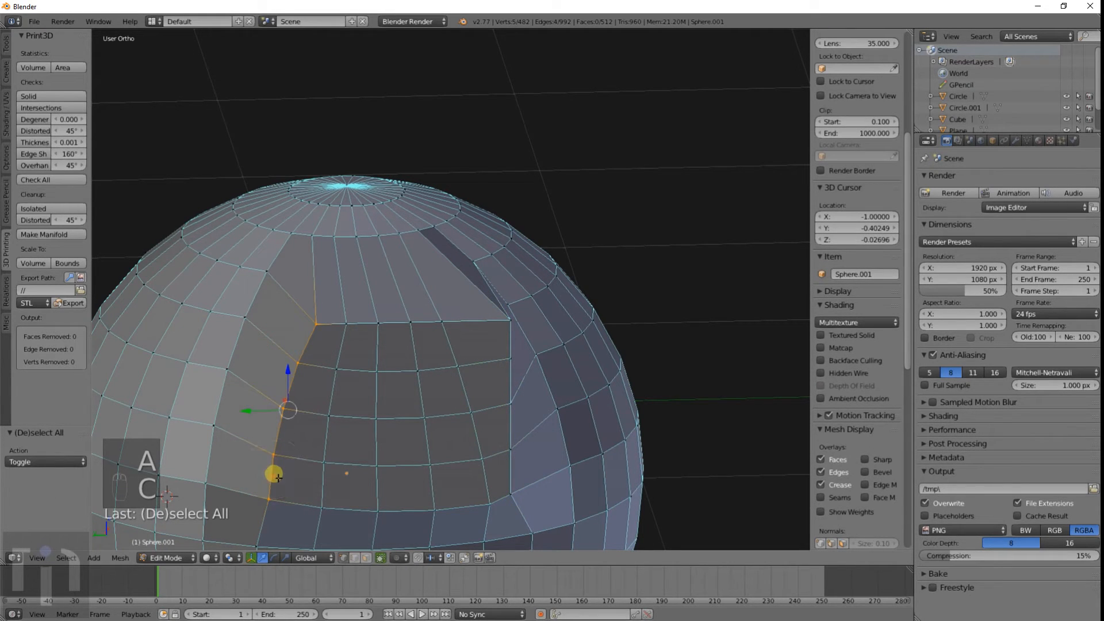
{"action": "key", "text": "s"}
{"action": "key", "text": "y"}
{"action": "key", "text": "0"}
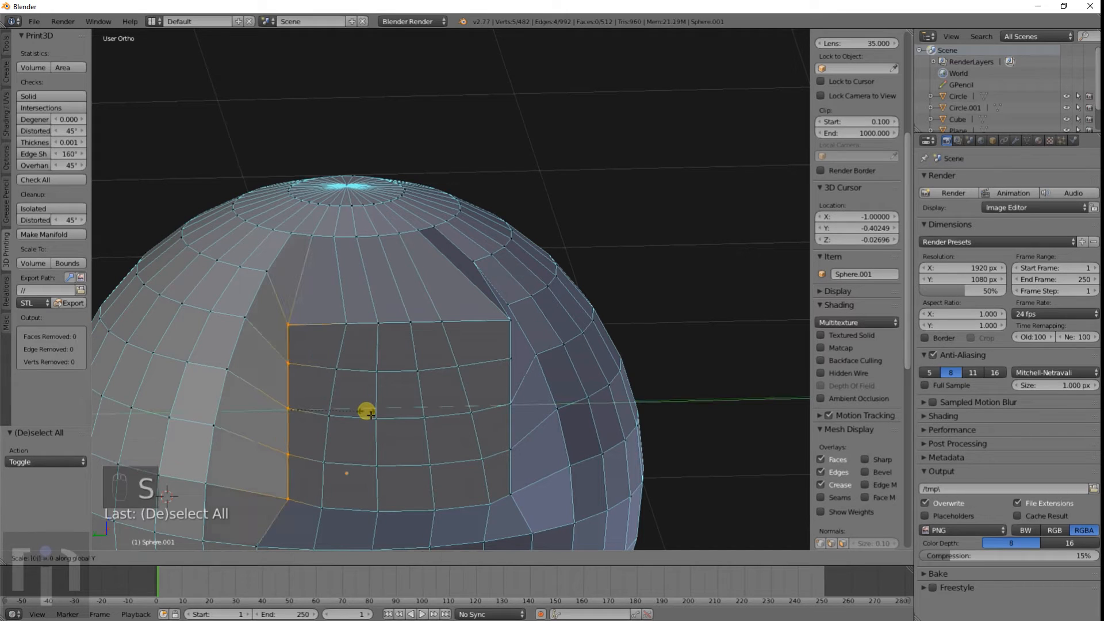
{"action": "key", "text": "Return"}
{"action": "key", "text": "a"}
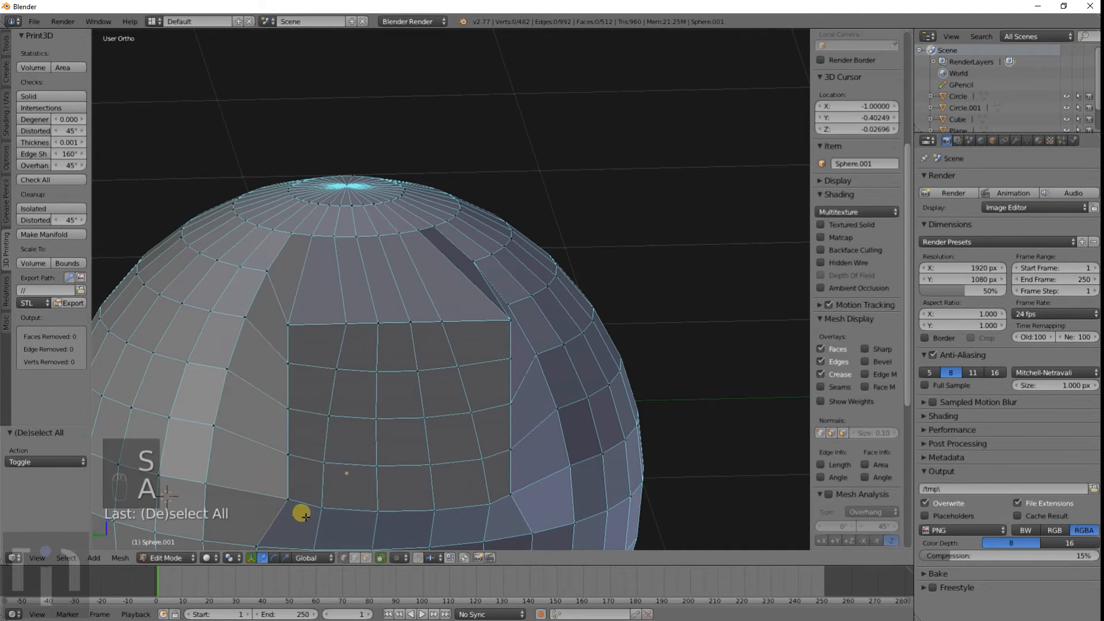
Circle-select only the six vertices along the patch's lower edge and scale them to 0 along Z
{"action": "key", "text": "a"}
{"action": "key", "text": "c"}
{"action": "key", "text": "a"}
{"action": "key", "text": "c"}
{"action": "mouse_move", "coordinate": [293, 506]}
{"action": "left_mouse_down"}
{"action": "mouse_move", "coordinate": [488, 503]}
{"action": "mouse_move", "coordinate": [464, 536]}
{"action": "left_mouse_up"}
{"action": "scroll", "coordinate": [465, 536], "scroll_direction": "down", "scroll_amount": 2}
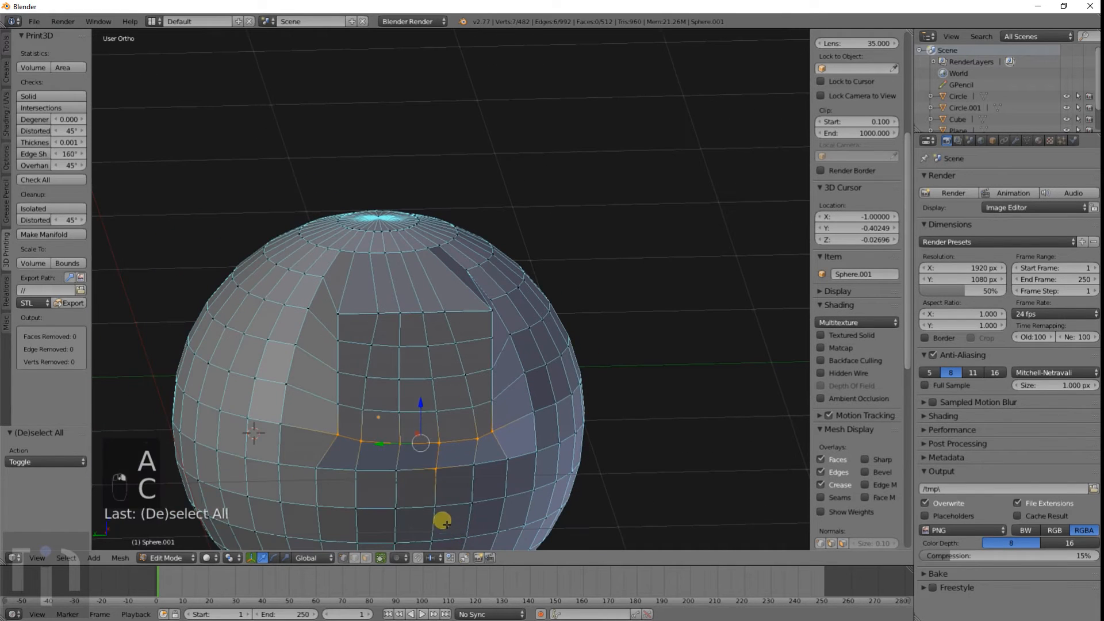
{"action": "key", "text": "c"}
{"action": "middle_click", "coordinate": [436, 493]}
{"action": "right_click", "coordinate": [437, 494]}
{"action": "scroll", "coordinate": [466, 454], "scroll_direction": "up", "scroll_amount": 3}
{"action": "scroll", "coordinate": [464, 450], "scroll_direction": "down", "scroll_amount": 2}
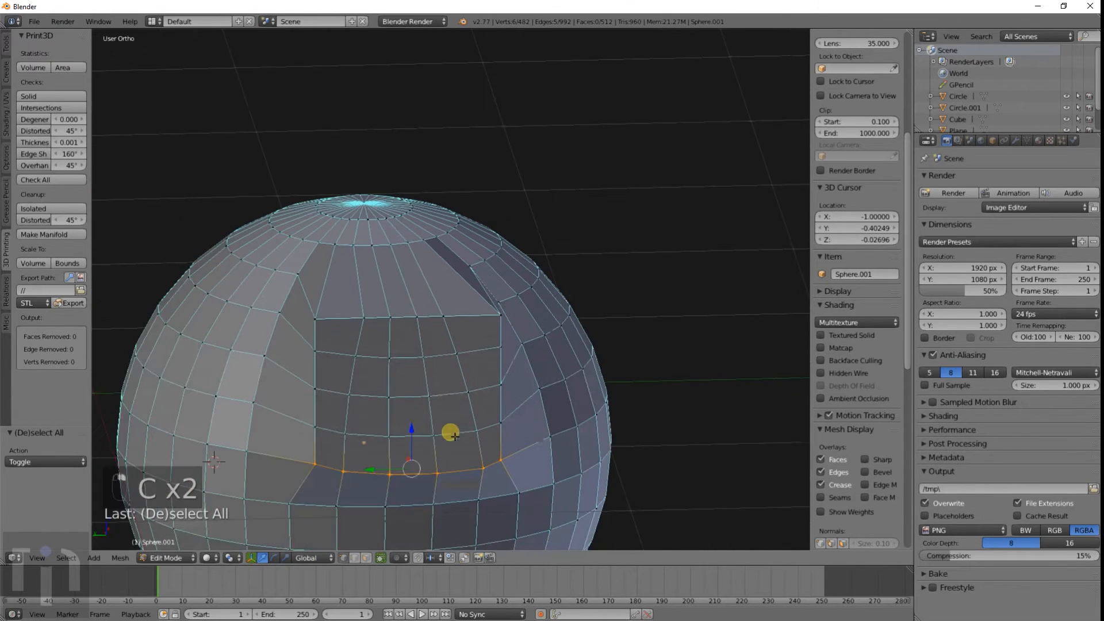
{"action": "type", "text": "s0"}
{"action": "key", "text": "Return"}
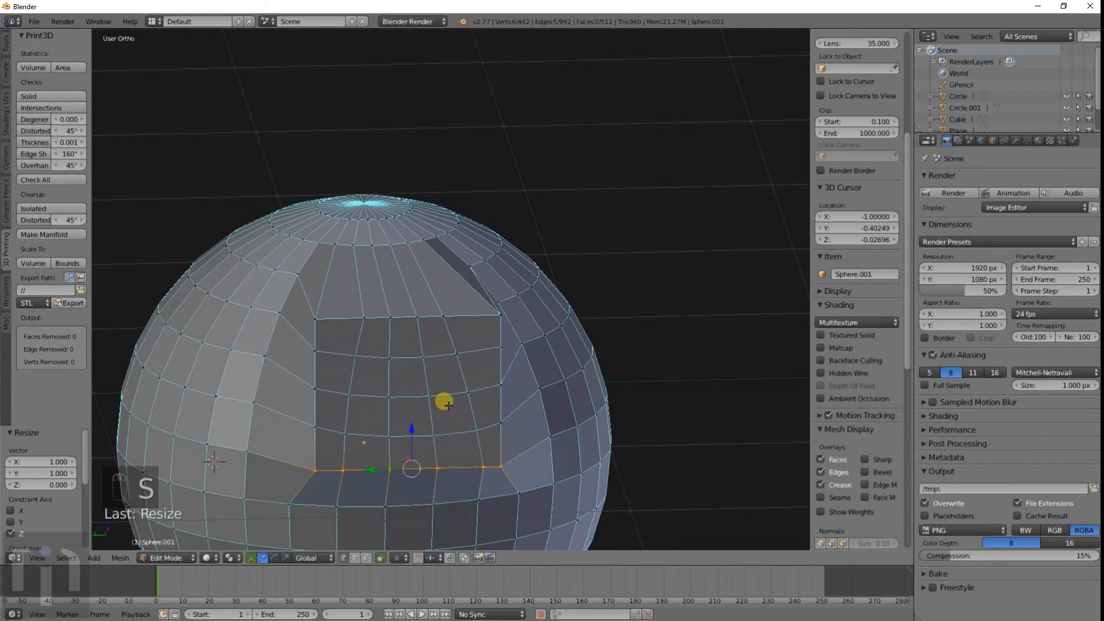
Inspect the squared-off patch from the side and in Object Mode, returning to Edit Mode
{"action": "middle_click_drag", "start_coordinate": [442, 395], "coordinate": [360, 410]}
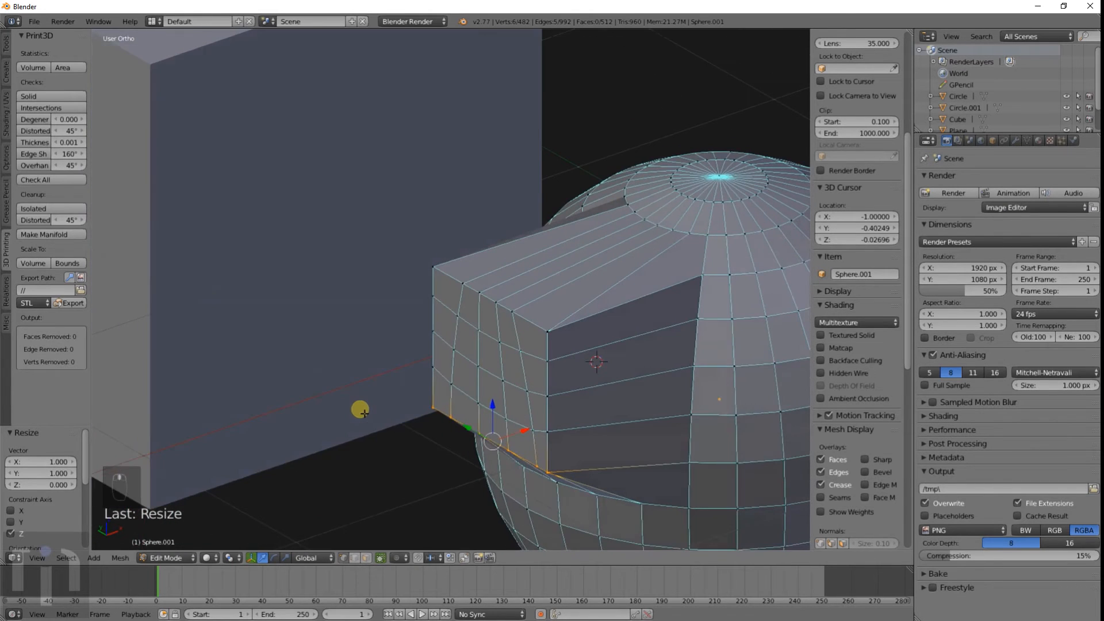
{"action": "middle_click_drag", "start_coordinate": [455, 385], "coordinate": [550, 357]}
{"action": "key", "text": "Tab"}
{"action": "scroll", "coordinate": [490, 368], "scroll_direction": "up", "scroll_amount": 3}
{"action": "key", "text": "Tab"}
{"action": "scroll", "coordinate": [573, 317], "scroll_direction": "down", "scroll_amount": 2}
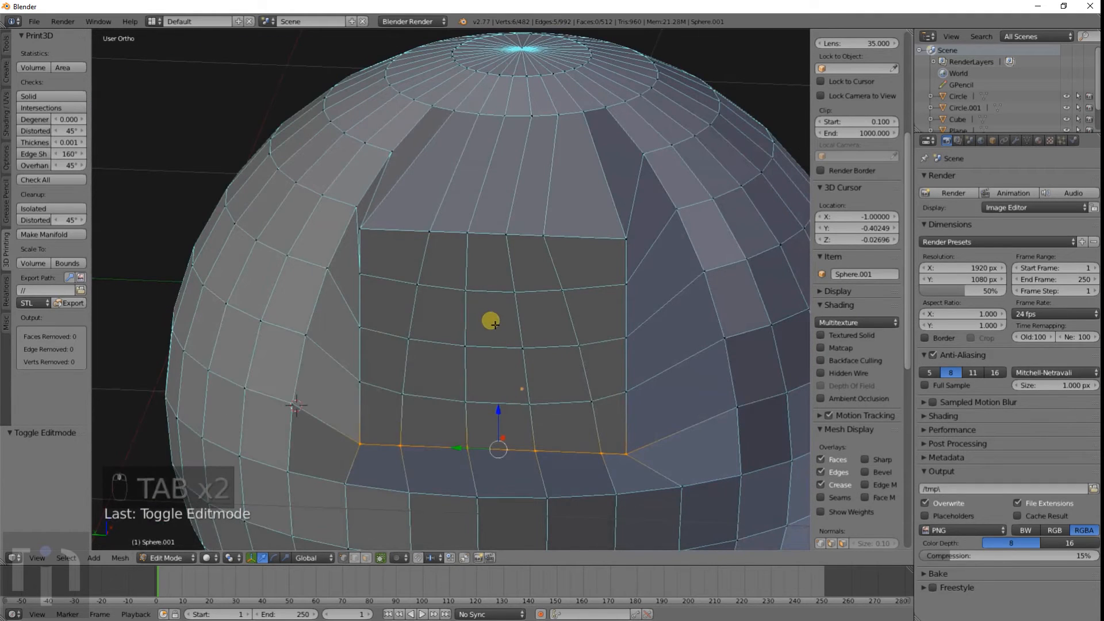
Circle-select the whole square patch, try LoopTools Space on it, and undo the operation together with the selection
{"action": "key", "text": "a"}
{"action": "key", "text": "c"}
{"action": "mouse_move", "coordinate": [396, 283]}
{"action": "left_mouse_down"}
{"action": "mouse_move", "coordinate": [383, 256]}
{"action": "mouse_move", "coordinate": [605, 253]}
{"action": "mouse_move", "coordinate": [581, 293]}
{"action": "mouse_move", "coordinate": [437, 304]}
{"action": "mouse_move", "coordinate": [387, 328]}
{"action": "mouse_move", "coordinate": [374, 458]}
{"action": "mouse_move", "coordinate": [387, 433]}
{"action": "mouse_move", "coordinate": [564, 441]}
{"action": "mouse_move", "coordinate": [611, 429]}
{"action": "mouse_move", "coordinate": [596, 295]}
{"action": "mouse_move", "coordinate": [441, 335]}
{"action": "mouse_move", "coordinate": [590, 352]}
{"action": "left_mouse_up"}
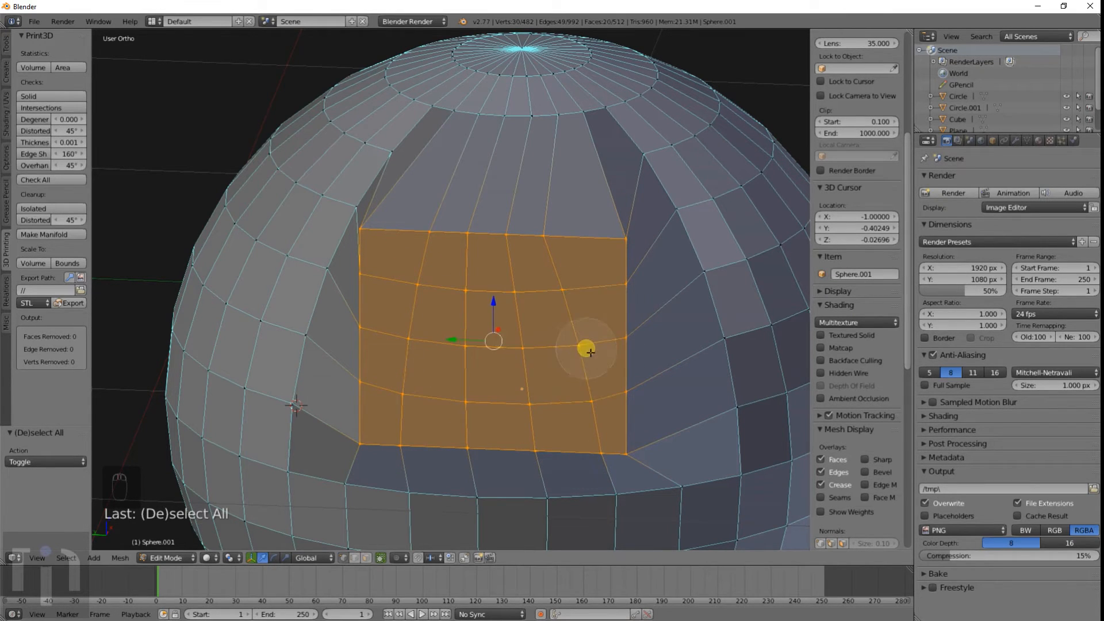
{"action": "middle_click_drag", "start_coordinate": [315, 419], "coordinate": [350, 388]}
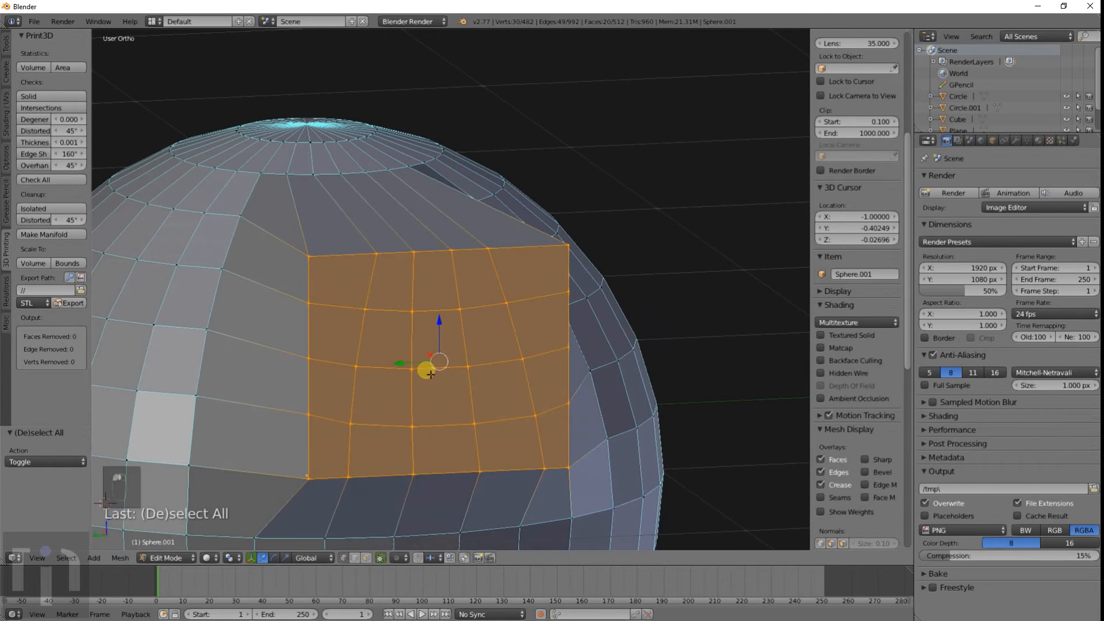
{"action": "key", "text": "w"}
{"action": "mouse_move", "coordinate": [406, 315]}
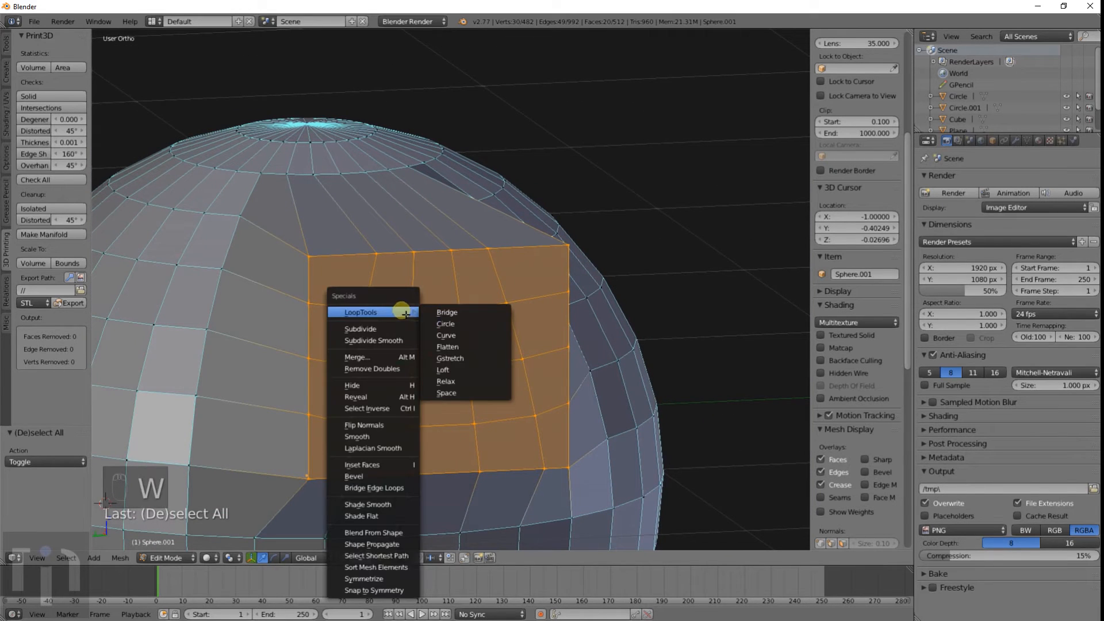
{"action": "left_click", "coordinate": [467, 394]}
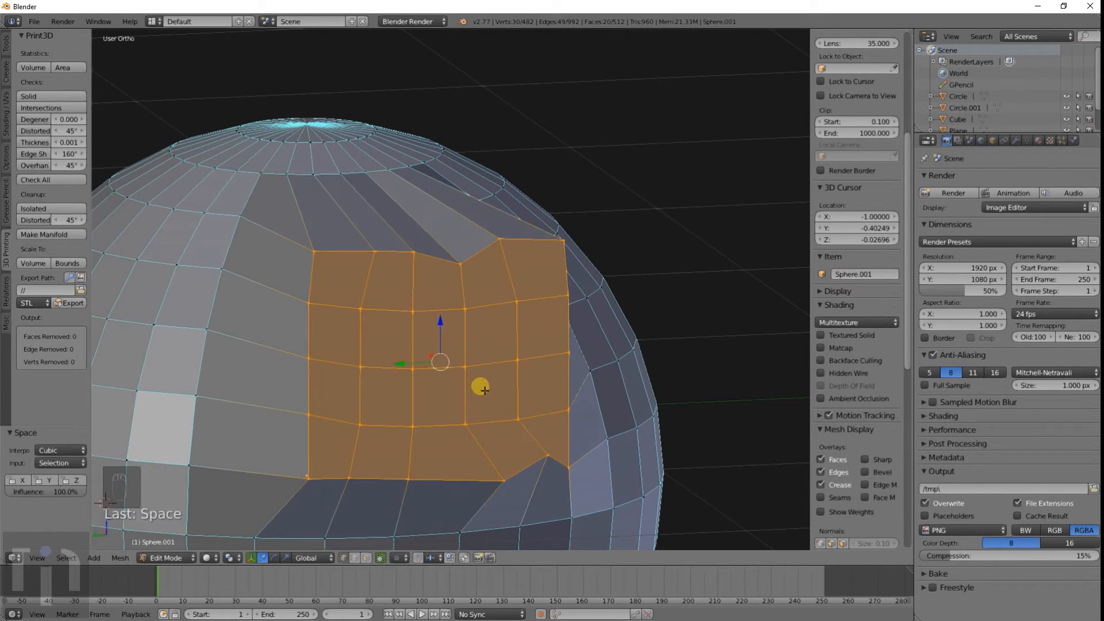
{"action": "key", "text": "ctrl+z"}
{"action": "key", "text": "ctrl+z"}
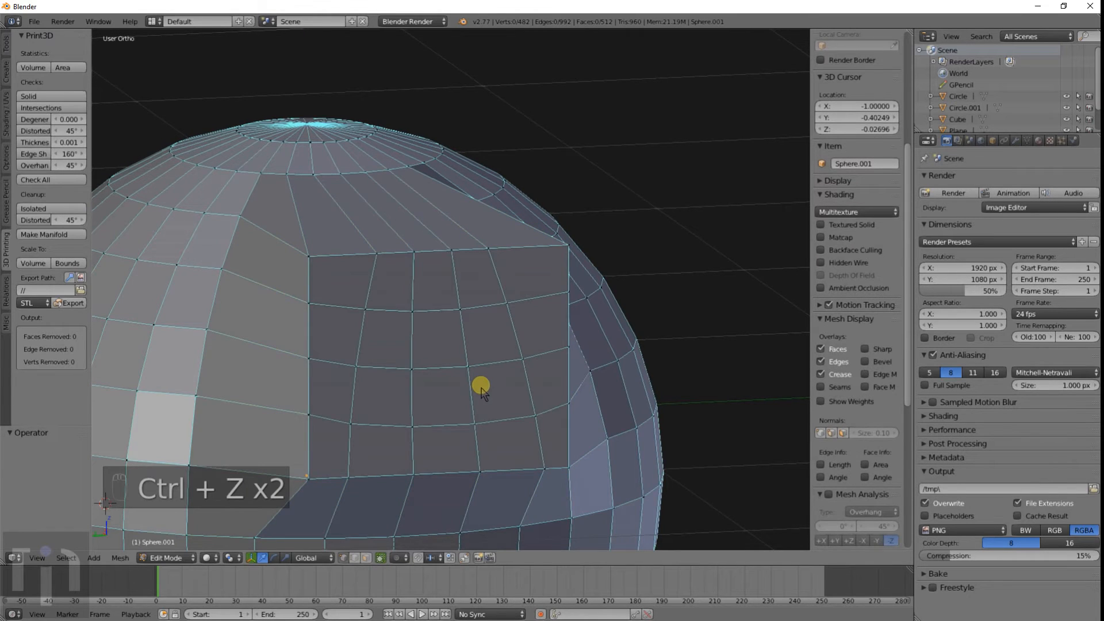
Switch mesh editing from the sphere to the subdivided cube
{"action": "key", "text": "Tab"}
{"action": "scroll", "coordinate": [504, 352], "scroll_direction": "down", "scroll_amount": 5}
{"action": "middle_click_drag", "start_coordinate": [595, 364], "coordinate": [413, 346], "text": "shift"}
{"action": "middle_click_drag", "start_coordinate": [634, 334], "coordinate": [377, 338]}
{"action": "scroll", "coordinate": [492, 288], "scroll_direction": "up", "scroll_amount": 2}
{"action": "right_click", "coordinate": [504, 286]}
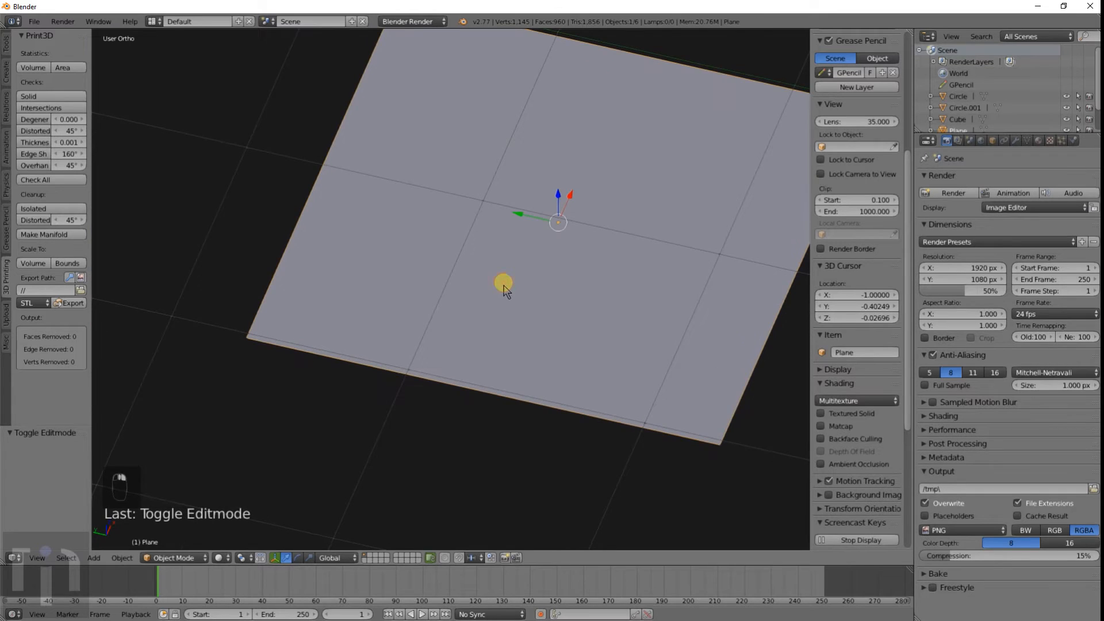
{"action": "scroll", "coordinate": [504, 285], "scroll_direction": "down", "scroll_amount": 4}
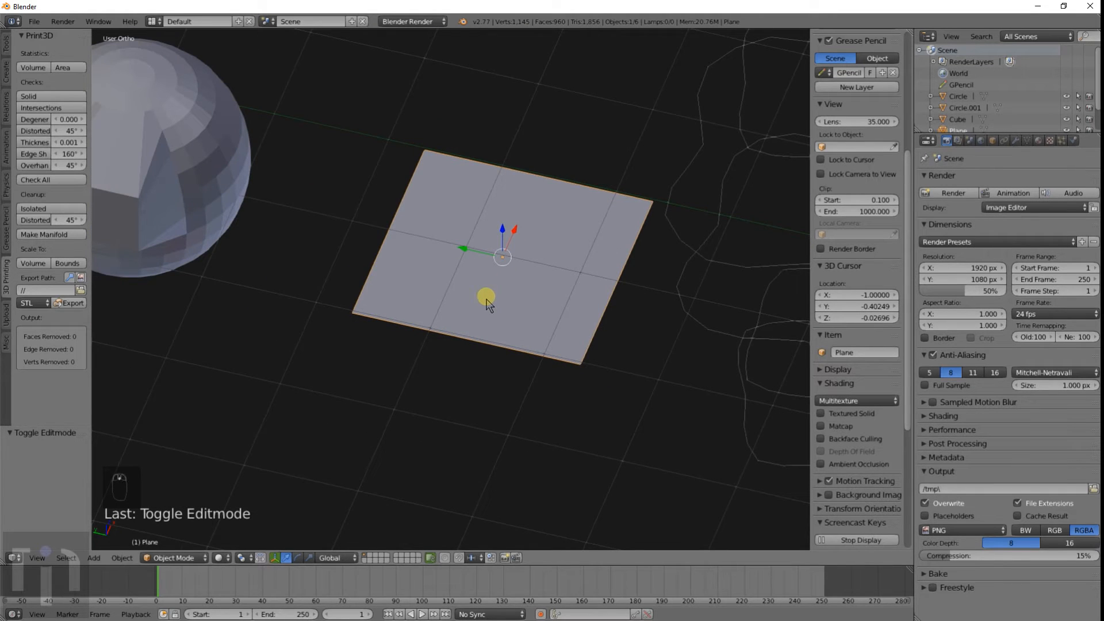
{"action": "middle_click_drag", "start_coordinate": [238, 166], "coordinate": [353, 258]}
{"action": "middle_click_drag", "start_coordinate": [546, 277], "coordinate": [428, 319], "text": "shift"}
{"action": "middle_click_drag", "start_coordinate": [222, 311], "coordinate": [798, 313], "text": "shift"}
{"action": "right_click", "coordinate": [387, 291]}
{"action": "key", "text": "Tab"}
{"action": "scroll", "coordinate": [389, 298], "scroll_direction": "up", "scroll_amount": 2}
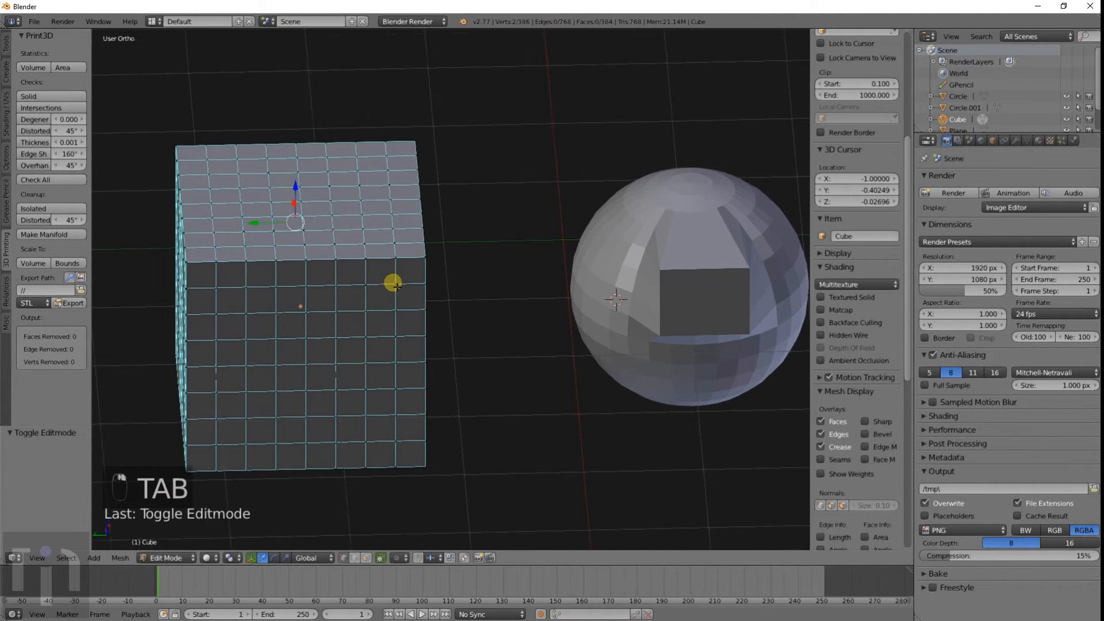
Circle-select the two-by-two face blocks around the cube's near upper corner, apply LoopTools Flatten, and leave Edit Mode
{"action": "scroll", "coordinate": [407, 266], "scroll_direction": "up", "scroll_amount": 3}
{"action": "key", "text": "c"}
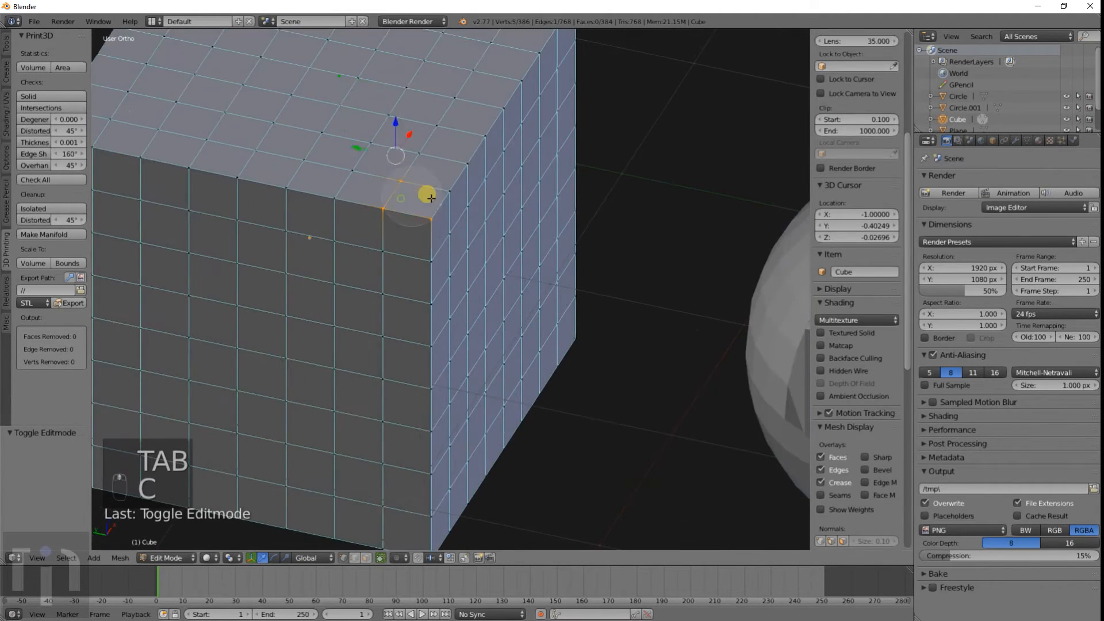
{"action": "mouse_move", "coordinate": [425, 192]}
{"action": "left_mouse_down"}
{"action": "mouse_move", "coordinate": [411, 280]}
{"action": "mouse_move", "coordinate": [388, 176]}
{"action": "left_mouse_up"}
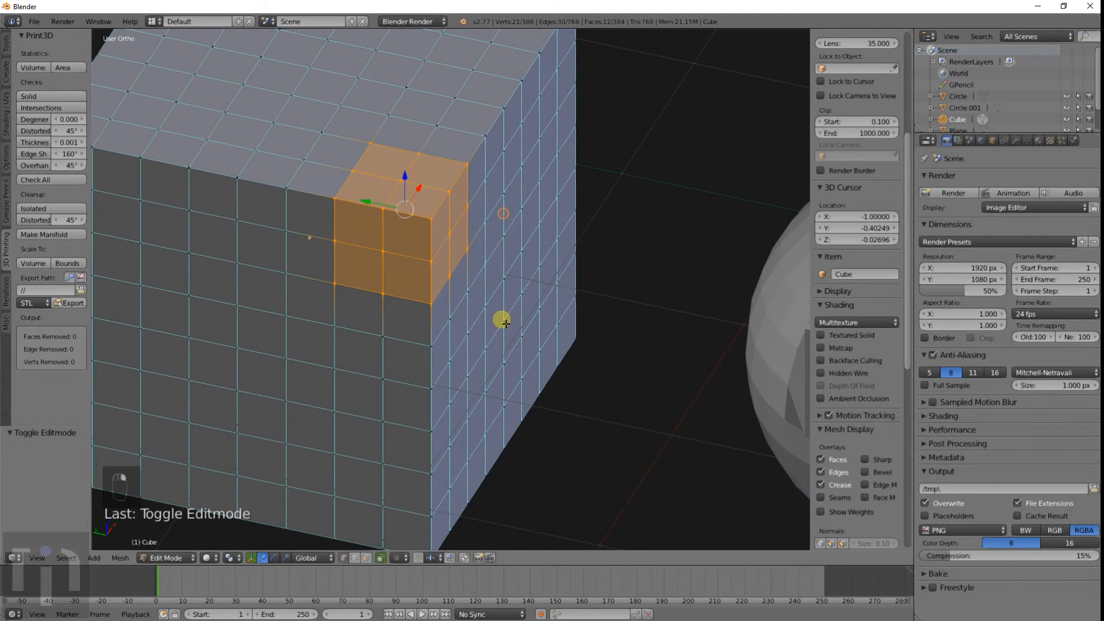
{"action": "middle_click_drag", "start_coordinate": [505, 323], "coordinate": [504, 281]}
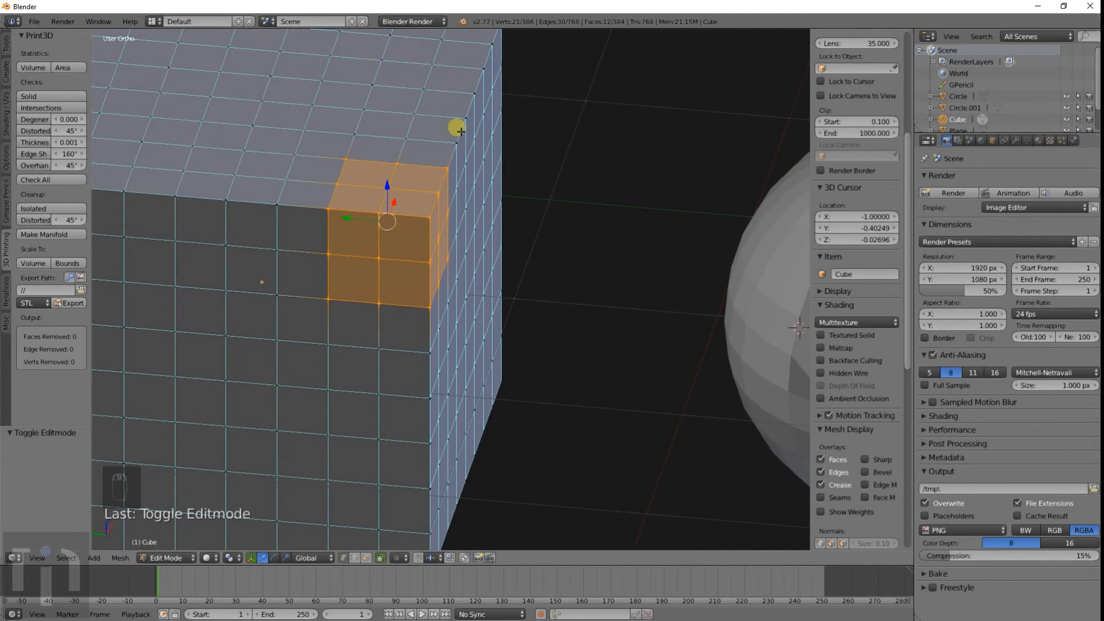
{"action": "key", "text": "w"}
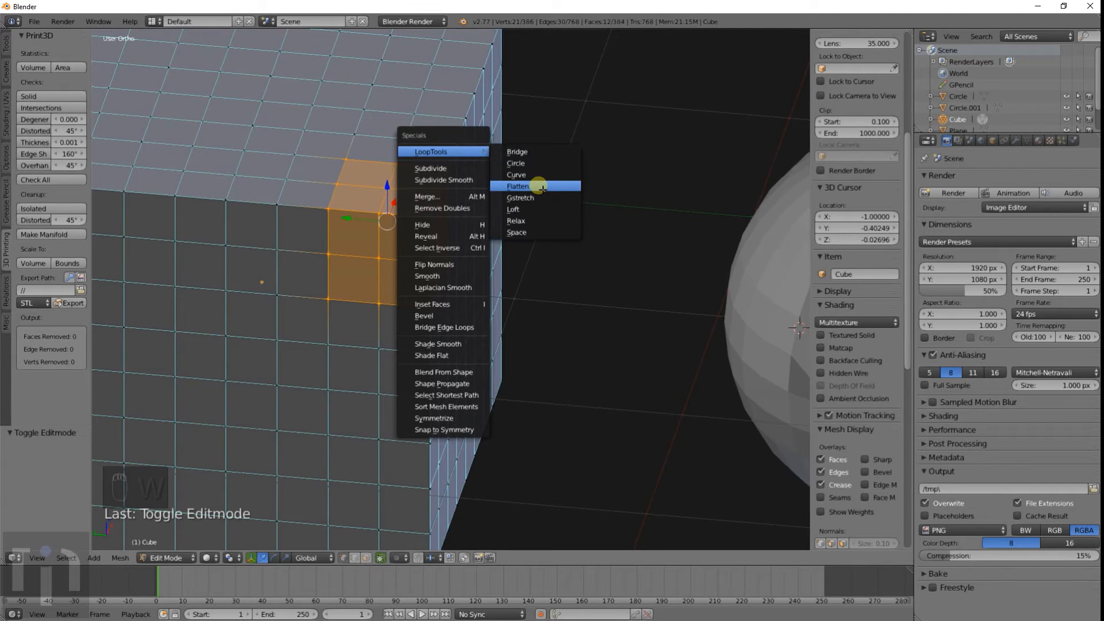
{"action": "left_click", "coordinate": [535, 185]}
{"action": "middle_click_drag", "start_coordinate": [493, 227], "coordinate": [391, 333]}
{"action": "key", "text": "Tab"}
Select the plane, look through the LoopTools commands up to Gstretch in Edit Mode, and return to Object Mode
{"action": "middle_click_drag", "start_coordinate": [535, 257], "coordinate": [470, 314], "text": "shift"}
{"action": "scroll", "coordinate": [469, 313], "scroll_direction": "up", "scroll_amount": 5}
{"action": "right_click", "coordinate": [451, 314]}
{"action": "key", "text": "Tab"}
{"action": "middle_click_drag", "start_coordinate": [394, 271], "coordinate": [542, 260], "text": "shift"}
{"action": "key", "text": "w"}
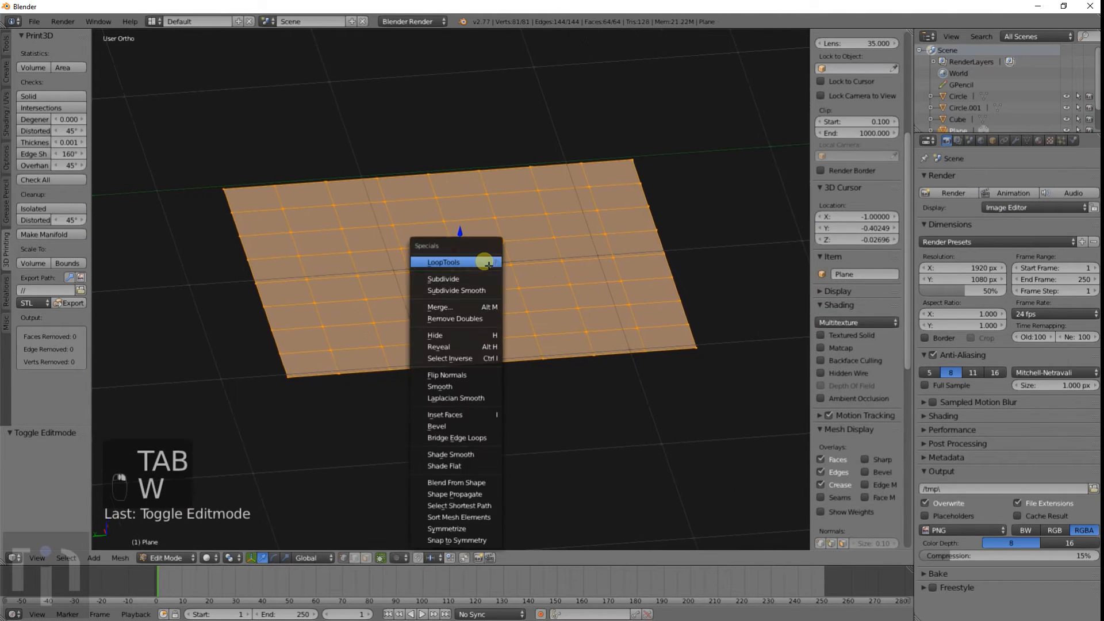
{"action": "mouse_move", "coordinate": [486, 262]}
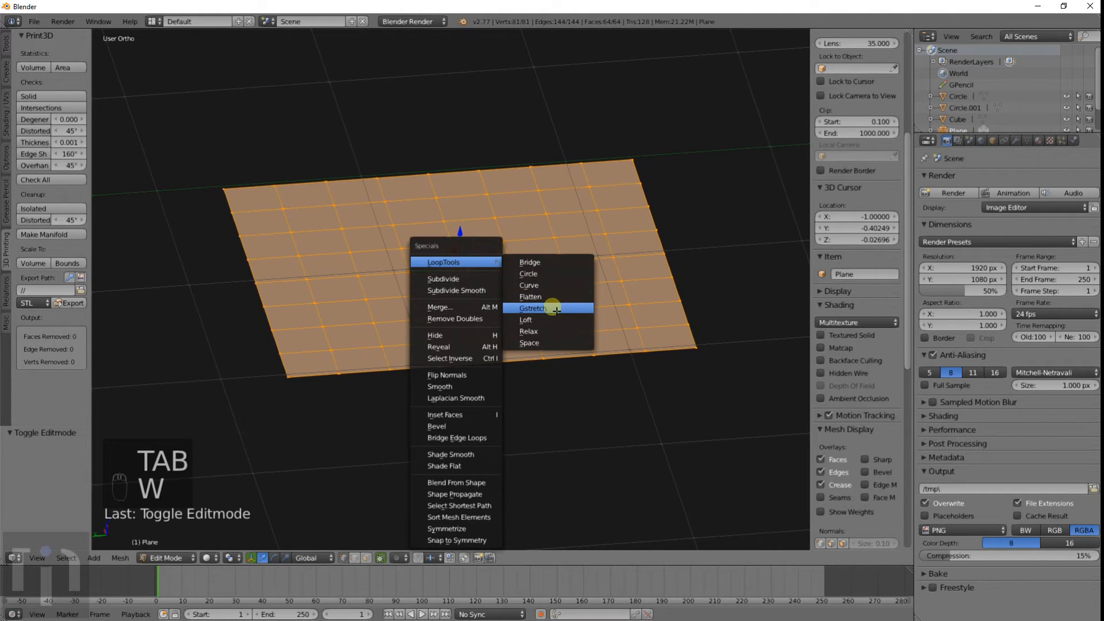
{"action": "key", "text": "Tab"}
Select the plane and hide all the other objects
{"action": "scroll", "coordinate": [419, 111], "scroll_direction": "down", "scroll_amount": 4}
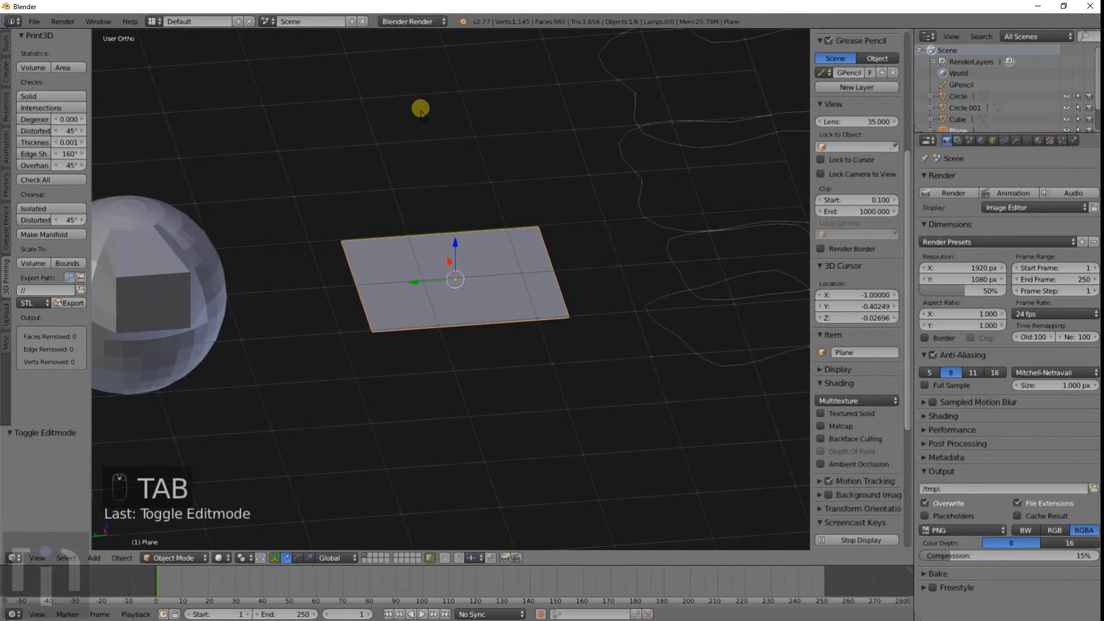
{"action": "middle_click_drag", "start_coordinate": [447, 200], "coordinate": [444, 223]}
{"action": "middle_click_drag", "start_coordinate": [482, 78], "coordinate": [485, 206], "text": "shift"}
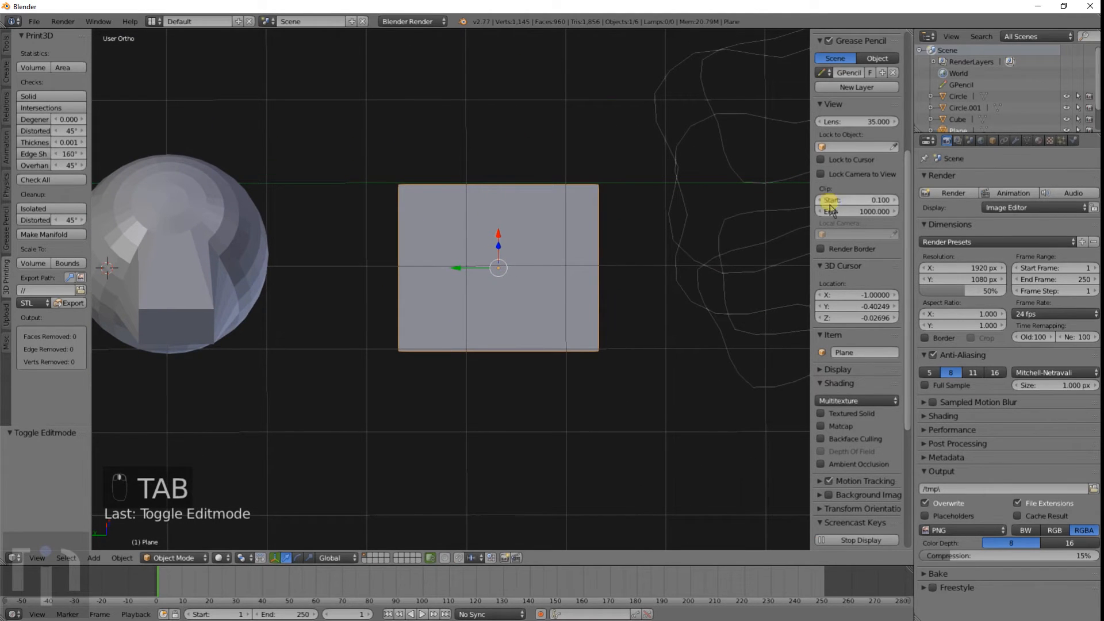
{"action": "scroll", "coordinate": [831, 202], "scroll_direction": "up", "scroll_amount": 8}
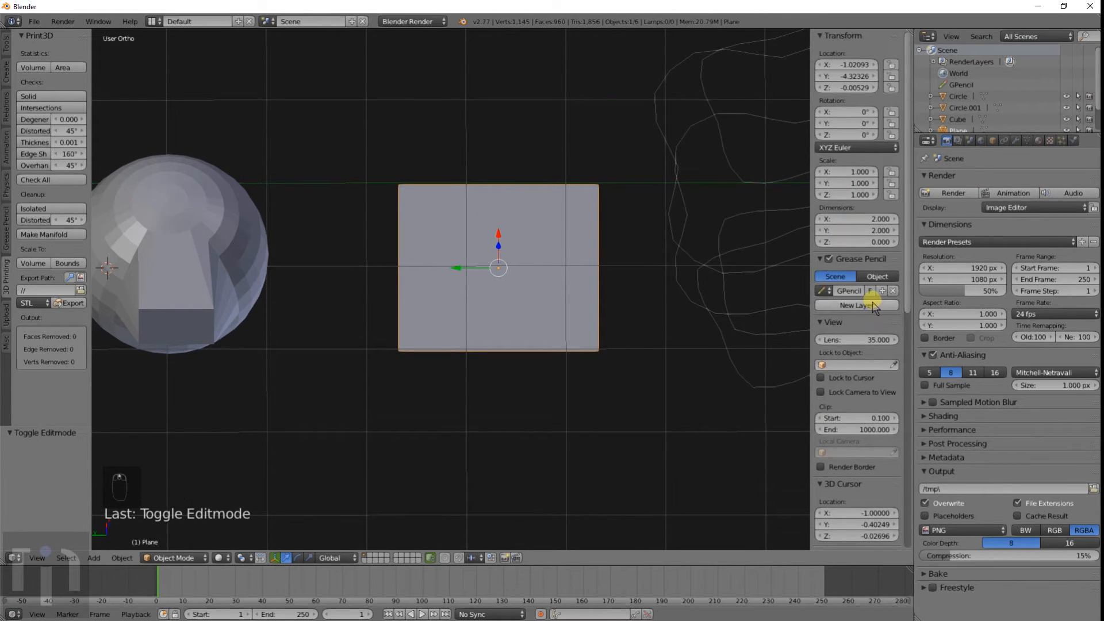
{"action": "middle_click_drag", "start_coordinate": [454, 226], "coordinate": [548, 233], "text": "shift"}
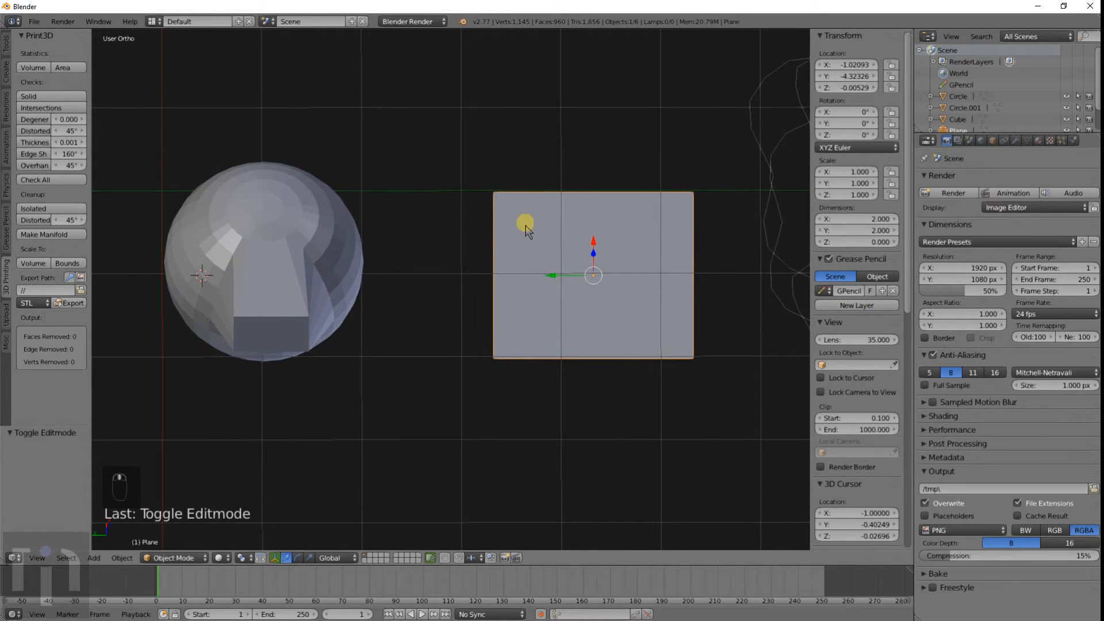
{"action": "right_click", "coordinate": [321, 229]}
{"action": "right_click", "coordinate": [503, 239]}
{"action": "key", "text": "shift+h"}
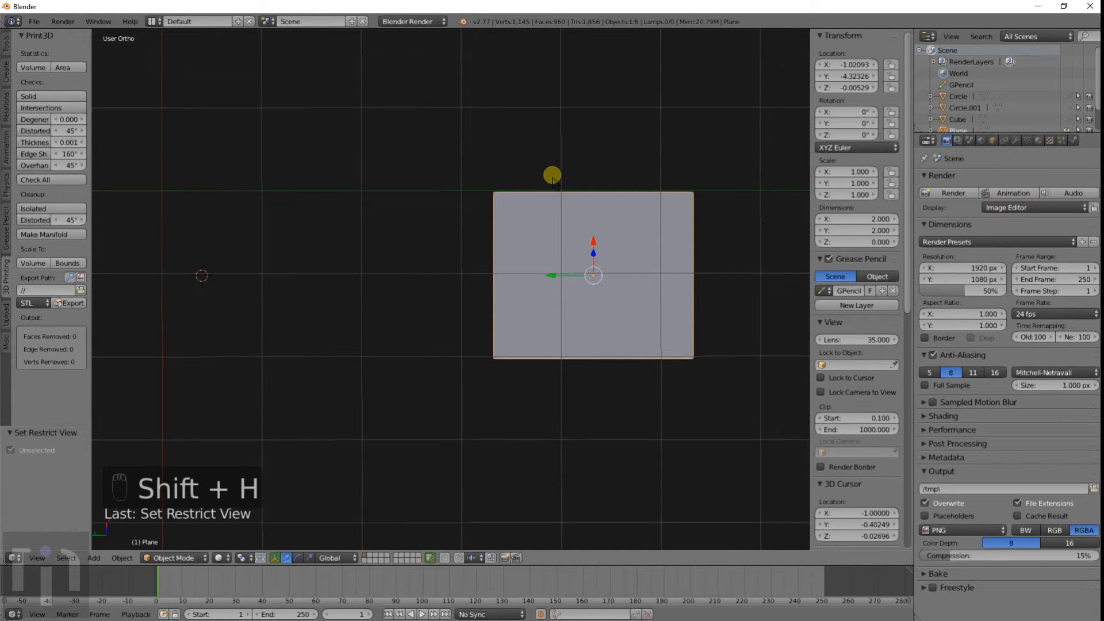
Draw a wavy freehand Grease Pencil stroke in top view, on the +Y side of the plane and wider than it
{"action": "scroll", "coordinate": [582, 328], "scroll_direction": "down", "scroll_amount": 3}
{"action": "middle_click_drag", "start_coordinate": [581, 327], "coordinate": [603, 351]}
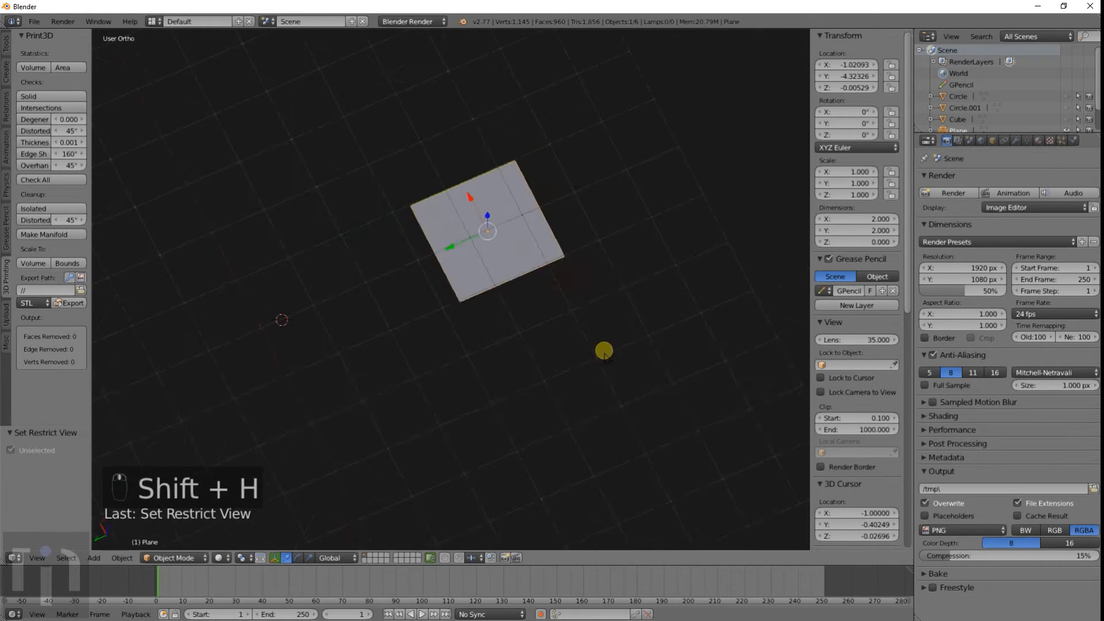
{"action": "scroll", "coordinate": [604, 351], "scroll_direction": "up", "scroll_amount": 3}
{"action": "middle_click_drag", "start_coordinate": [344, 224], "coordinate": [473, 294], "text": "shift"}
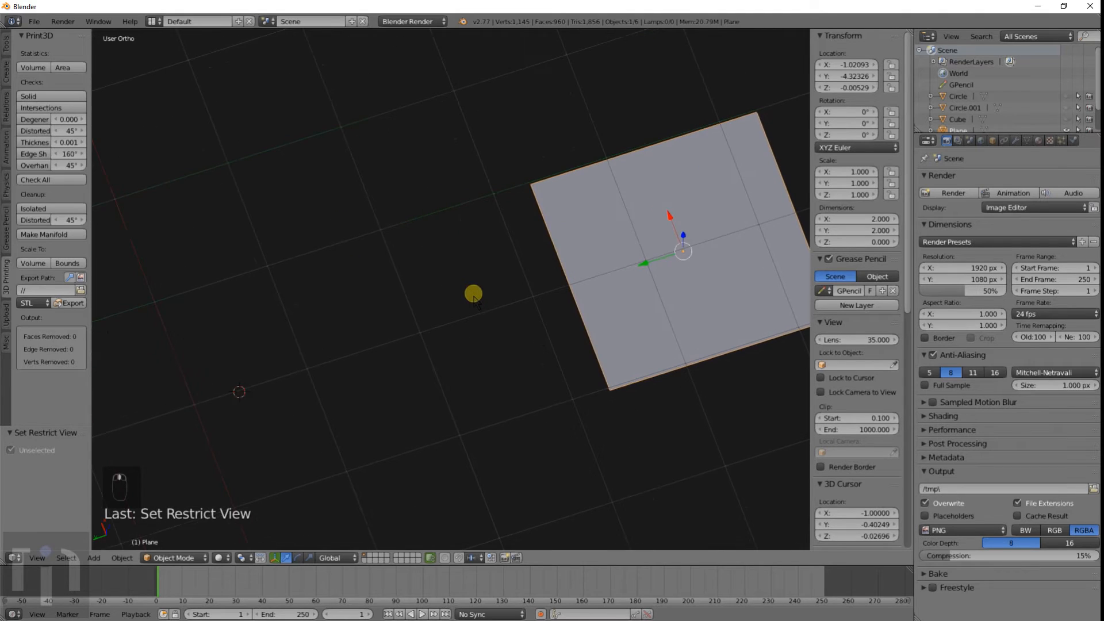
{"action": "key", "text": "KP_7"}
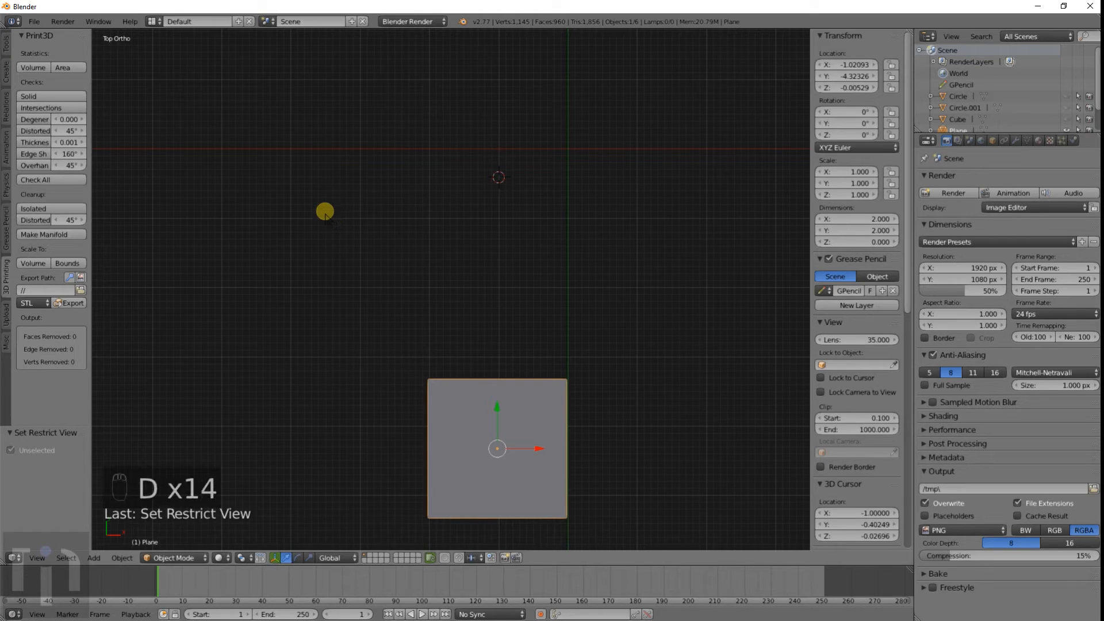
{"action": "key", "text": "d"}
{"action": "left_click_drag", "start_coordinate": [325, 211], "coordinate": [391, 218]}
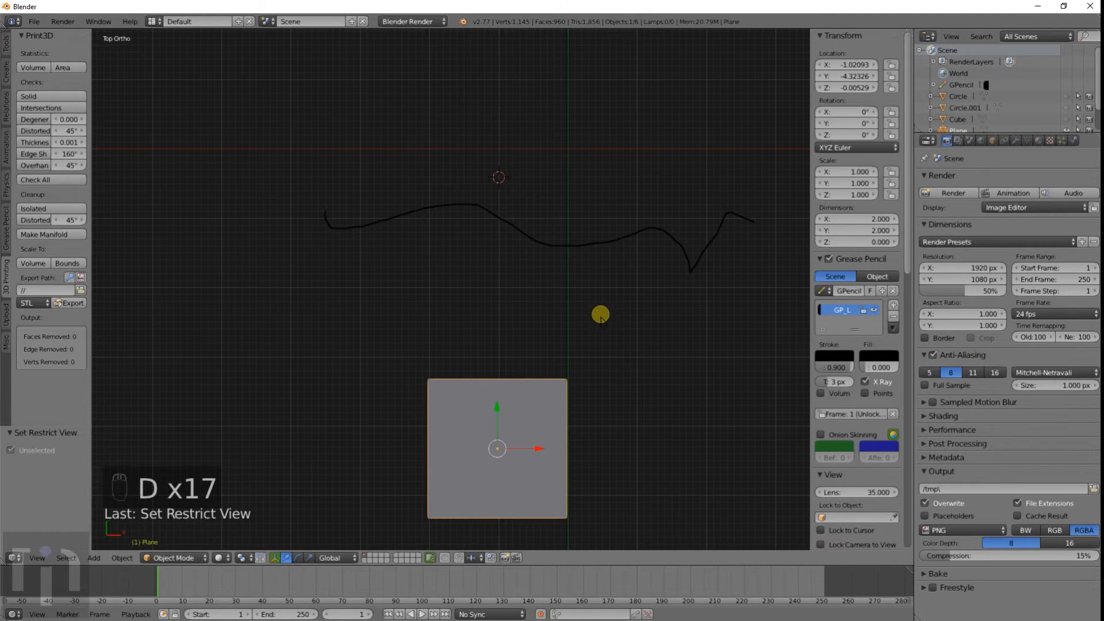
{"action": "mouse_move", "coordinate": [579, 325]}
{"action": "middle_mouse_down"}
{"action": "mouse_move", "coordinate": [584, 291]}
{"action": "mouse_move", "coordinate": [621, 234]}
{"action": "mouse_move", "coordinate": [712, 200]}
{"action": "mouse_move", "coordinate": [637, 311]}
{"action": "middle_mouse_up"}
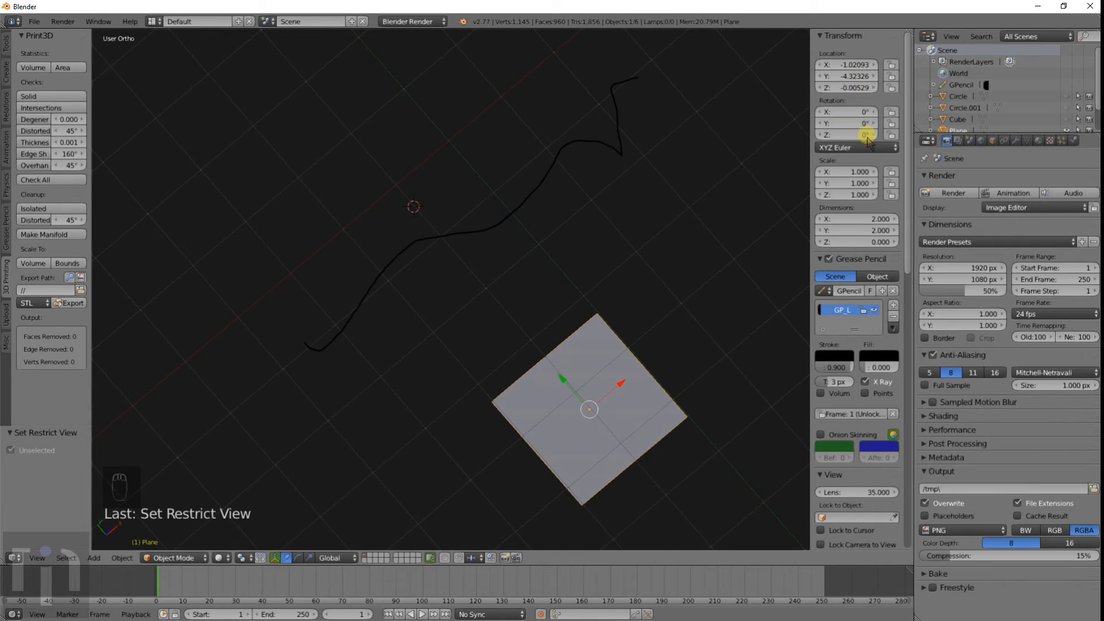
{"action": "scroll", "coordinate": [853, 270], "scroll_direction": "down", "scroll_amount": 10}
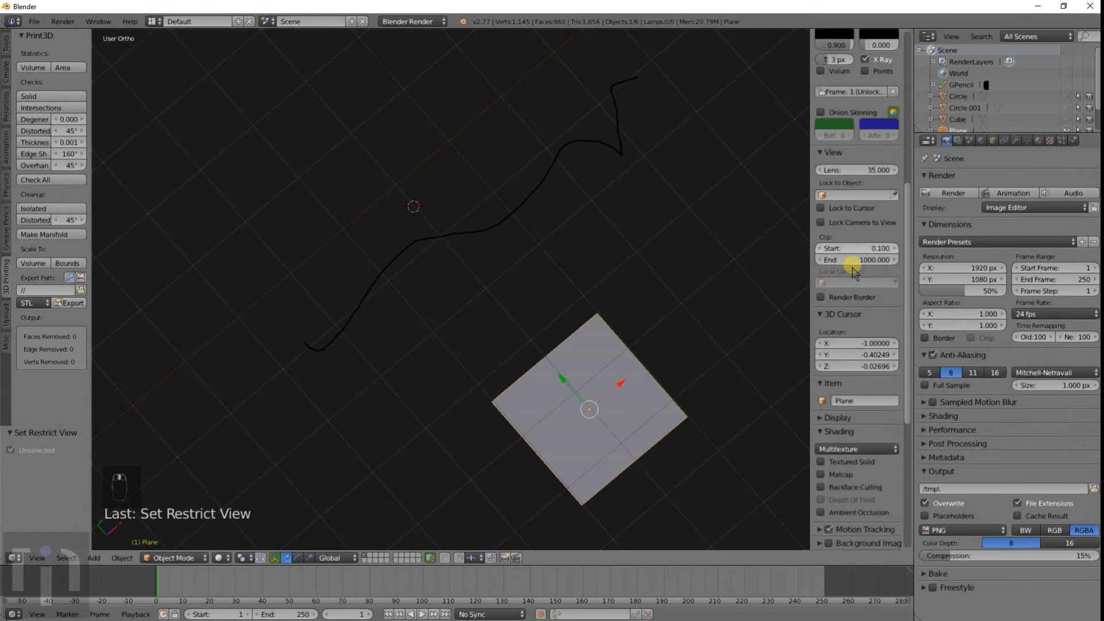
{"action": "scroll", "coordinate": [853, 264], "scroll_direction": "up", "scroll_amount": 10}
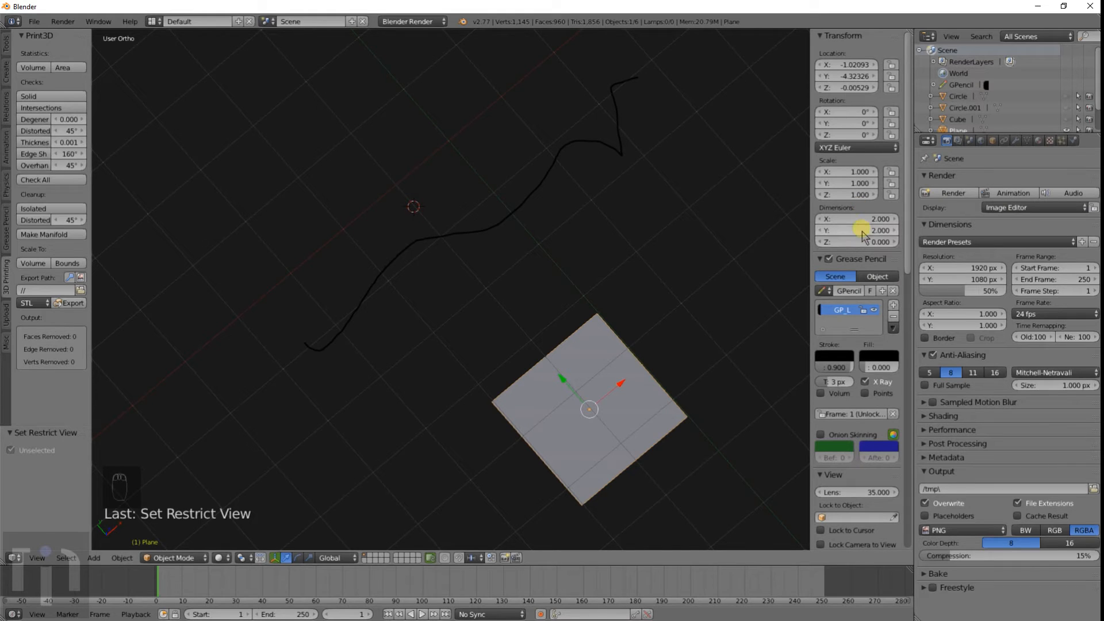
Remove the Grease Pencil layer holding the old stroke and draw a new, smoother wavy stroke on the plane's +Y side
{"action": "left_click", "coordinate": [830, 262]}
{"action": "left_click", "coordinate": [829, 259]}
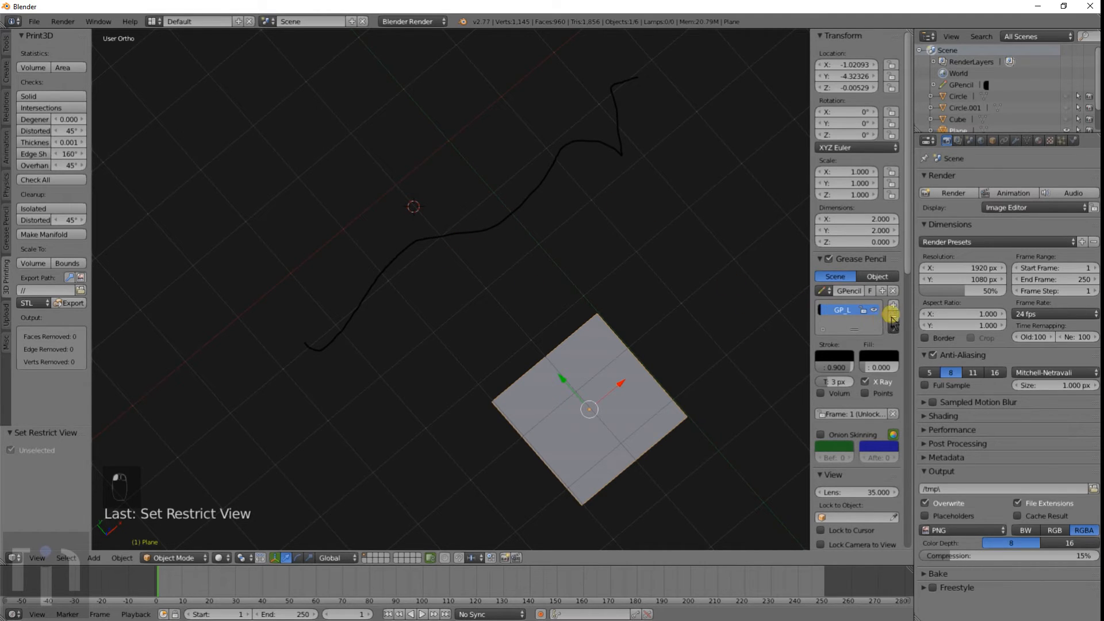
{"action": "left_click", "coordinate": [891, 316]}
{"action": "left_click", "coordinate": [889, 306]}
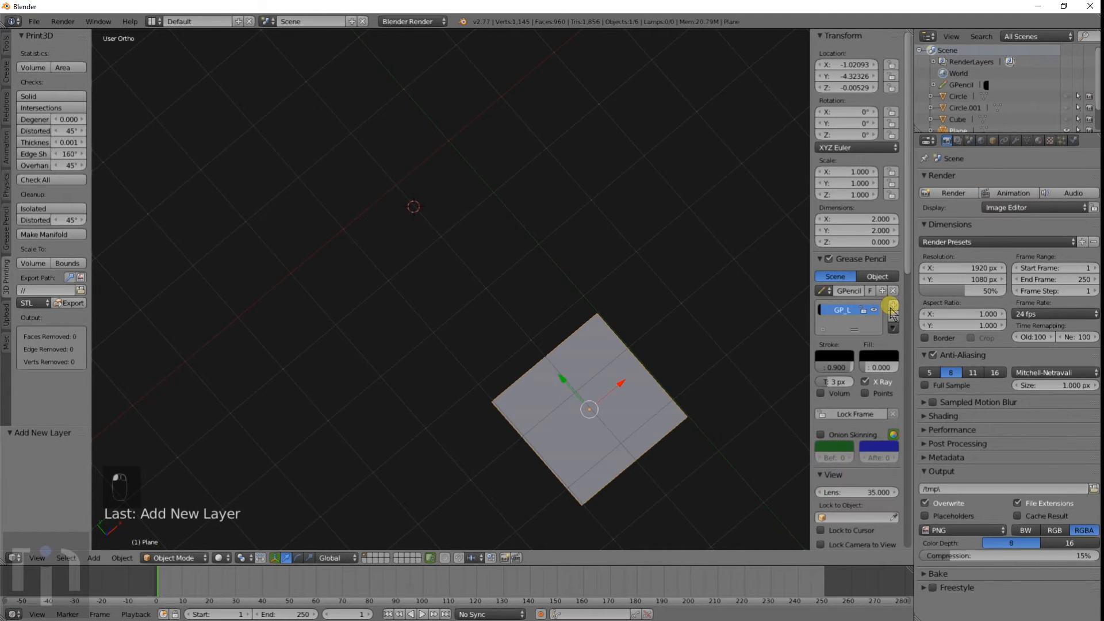
{"action": "left_click", "coordinate": [892, 317]}
{"action": "left_click_drag", "start_coordinate": [333, 304], "coordinate": [442, 259]}
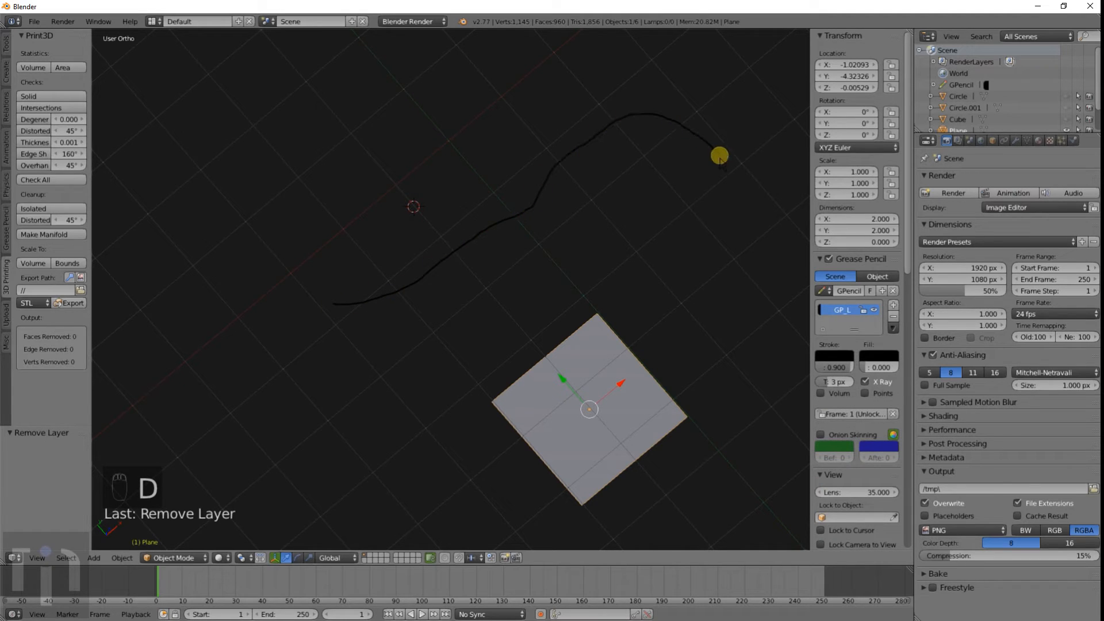
Enter Edit Mode on the plane and circle-select only the vertices along its +X and +Y border edges
{"action": "mouse_move", "coordinate": [664, 380]}
{"action": "middle_mouse_down", "text": "shift"}
{"action": "mouse_move", "coordinate": [647, 384]}
{"action": "mouse_move", "coordinate": [586, 340]}
{"action": "middle_mouse_up", "text": "shift"}
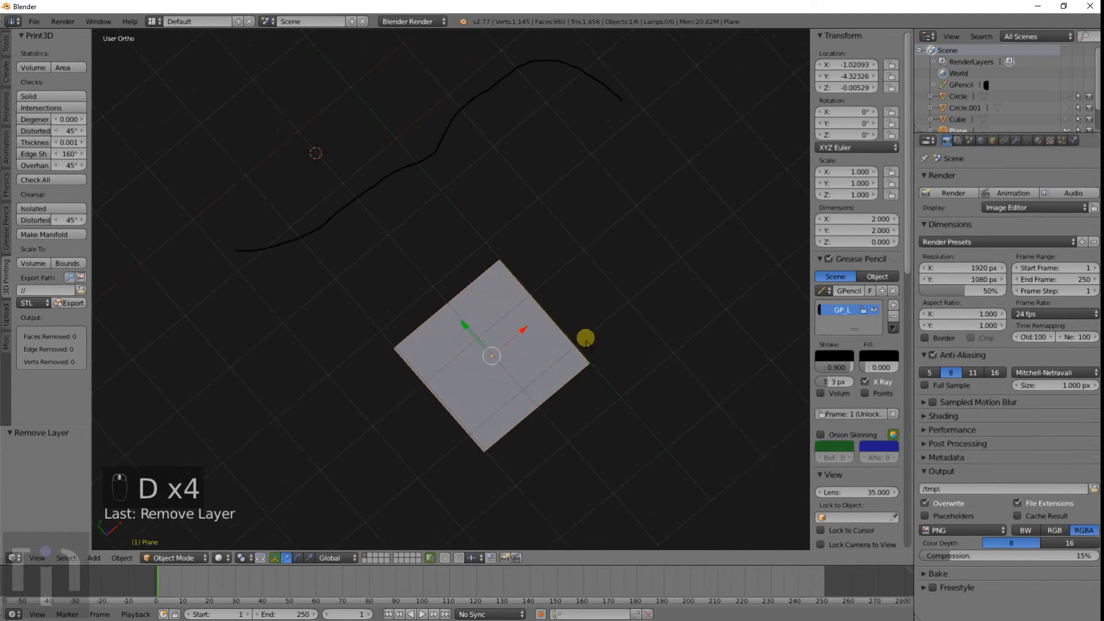
{"action": "key", "text": "Tab"}
{"action": "scroll", "coordinate": [482, 320], "scroll_direction": "up", "scroll_amount": 3}
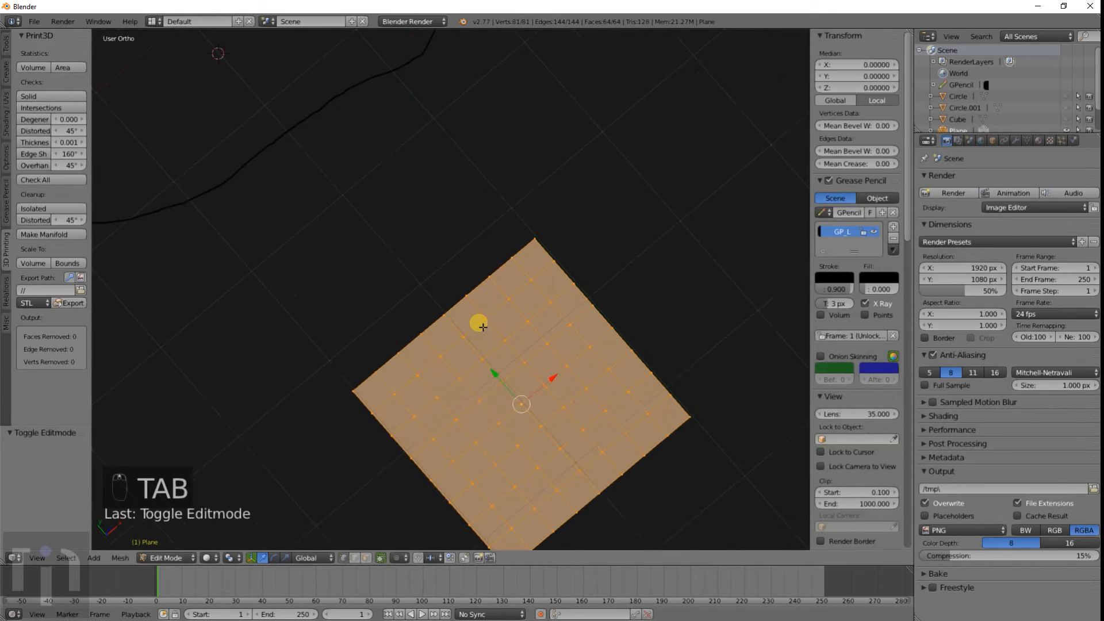
{"action": "key", "text": "a"}
{"action": "key", "text": "a"}
{"action": "key", "text": "c"}
{"action": "mouse_move", "coordinate": [350, 369]}
{"action": "left_mouse_down"}
{"action": "mouse_move", "coordinate": [530, 234]}
{"action": "mouse_move", "coordinate": [569, 244]}
{"action": "mouse_move", "coordinate": [715, 407]}
{"action": "left_mouse_up"}
{"action": "middle_click", "coordinate": [505, 325]}
{"action": "right_click", "coordinate": [715, 407]}
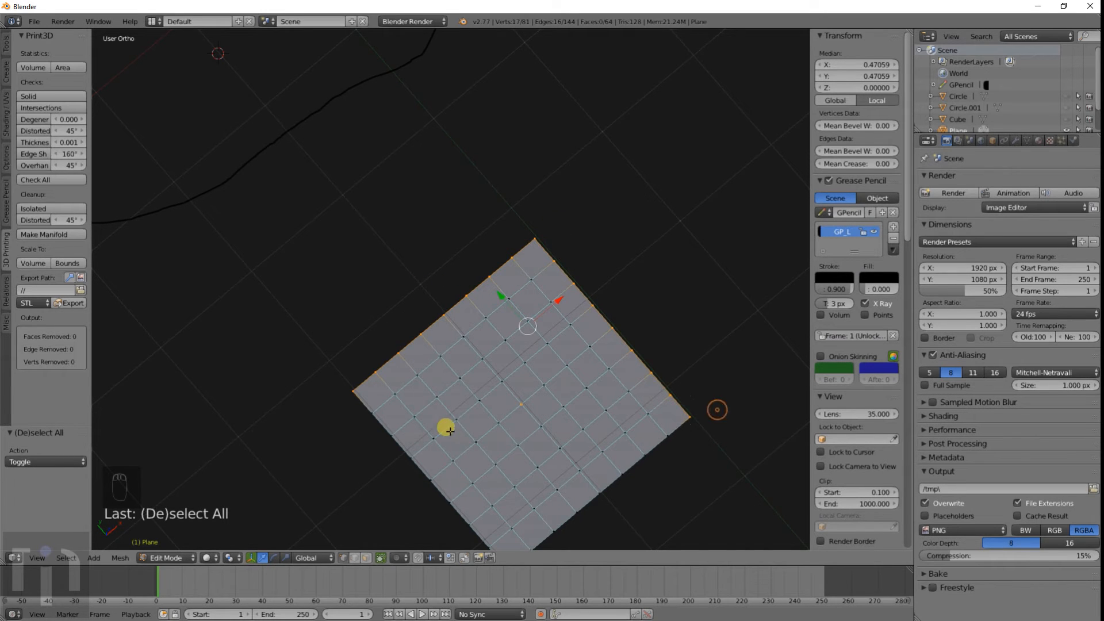
Try LoopTools Gstretch on the selected border vertices to pull them onto the Grease Pencil stroke, and undo it
{"action": "mouse_move", "coordinate": [446, 426]}
{"action": "middle_mouse_down"}
{"action": "mouse_move", "coordinate": [537, 399]}
{"action": "mouse_move", "coordinate": [556, 370]}
{"action": "mouse_move", "coordinate": [527, 387]}
{"action": "mouse_move", "coordinate": [515, 330]}
{"action": "mouse_move", "coordinate": [522, 345]}
{"action": "mouse_move", "coordinate": [535, 308]}
{"action": "mouse_move", "coordinate": [510, 365]}
{"action": "middle_mouse_up"}
{"action": "scroll", "coordinate": [510, 365], "scroll_direction": "up", "scroll_amount": 3}
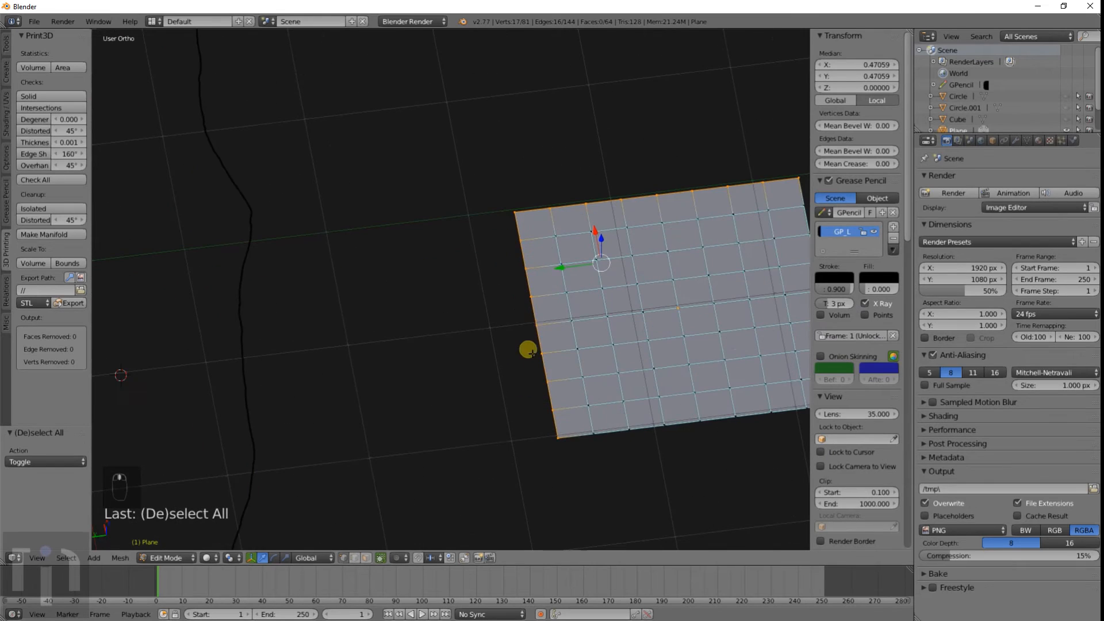
{"action": "scroll", "coordinate": [500, 261], "scroll_direction": "down", "scroll_amount": 2}
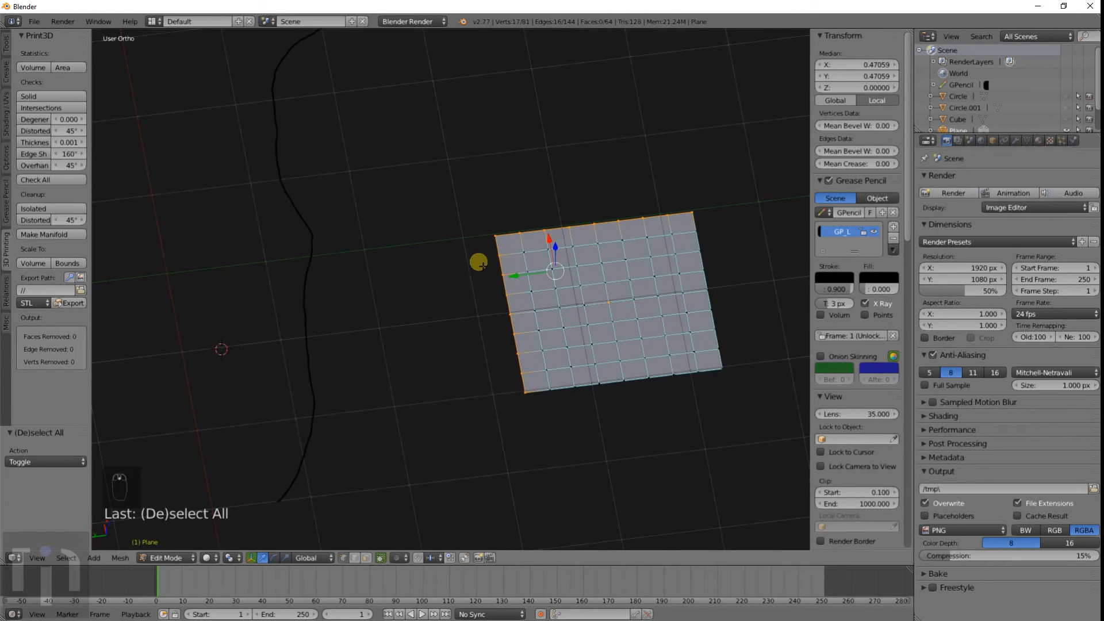
{"action": "scroll", "coordinate": [479, 264], "scroll_direction": "down", "scroll_amount": 2}
{"action": "key", "text": "w"}
{"action": "mouse_move", "coordinate": [372, 292]}
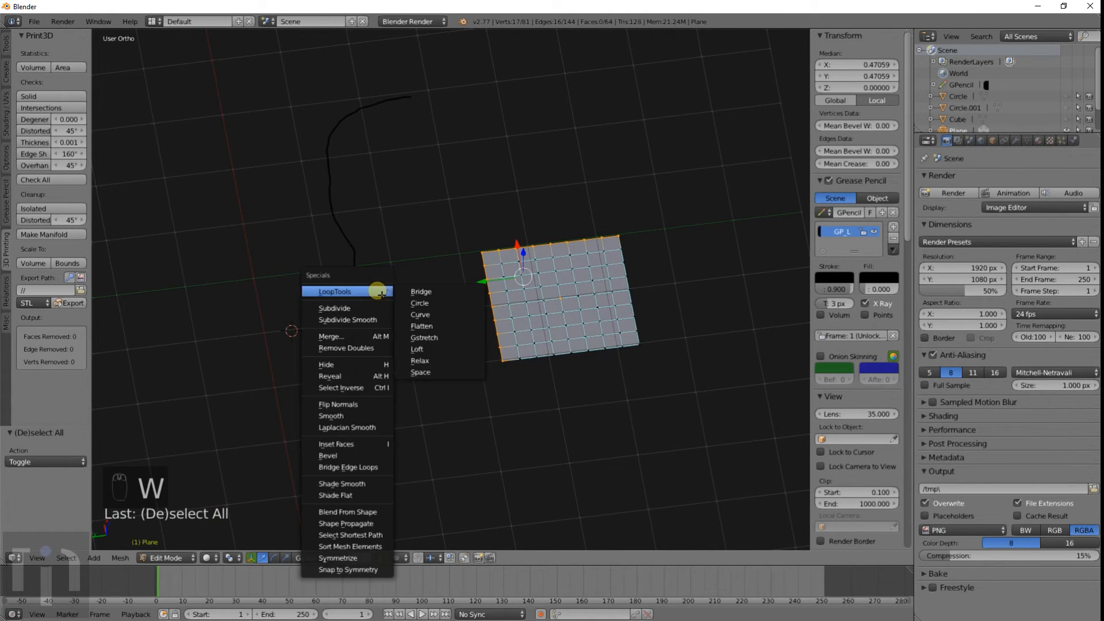
{"action": "left_click", "coordinate": [440, 337]}
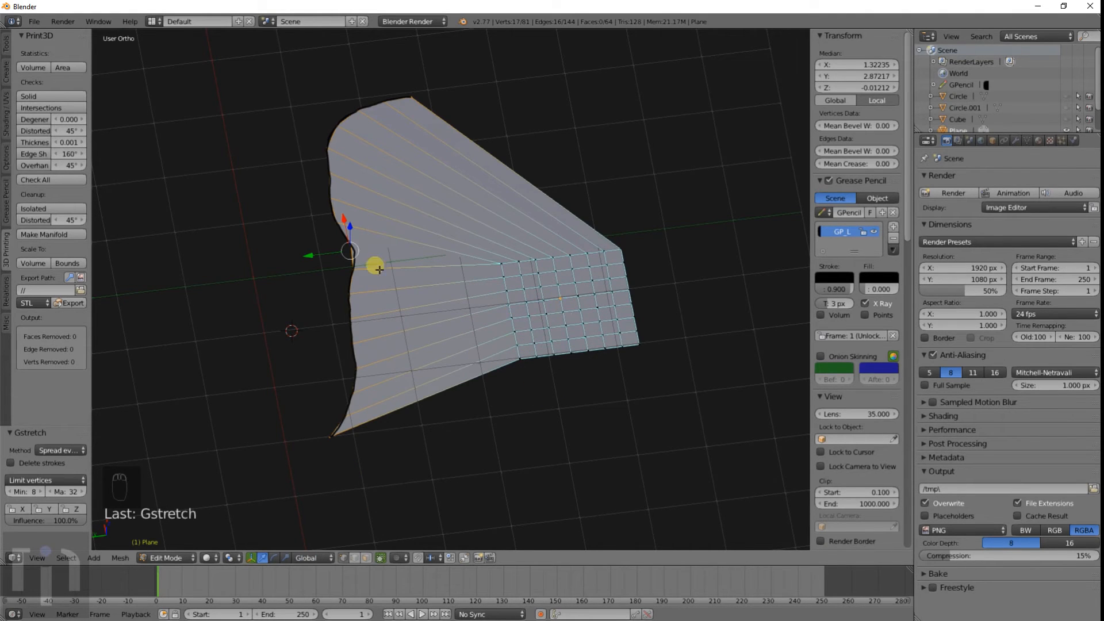
{"action": "middle_click_drag", "start_coordinate": [391, 381], "coordinate": [445, 379]}
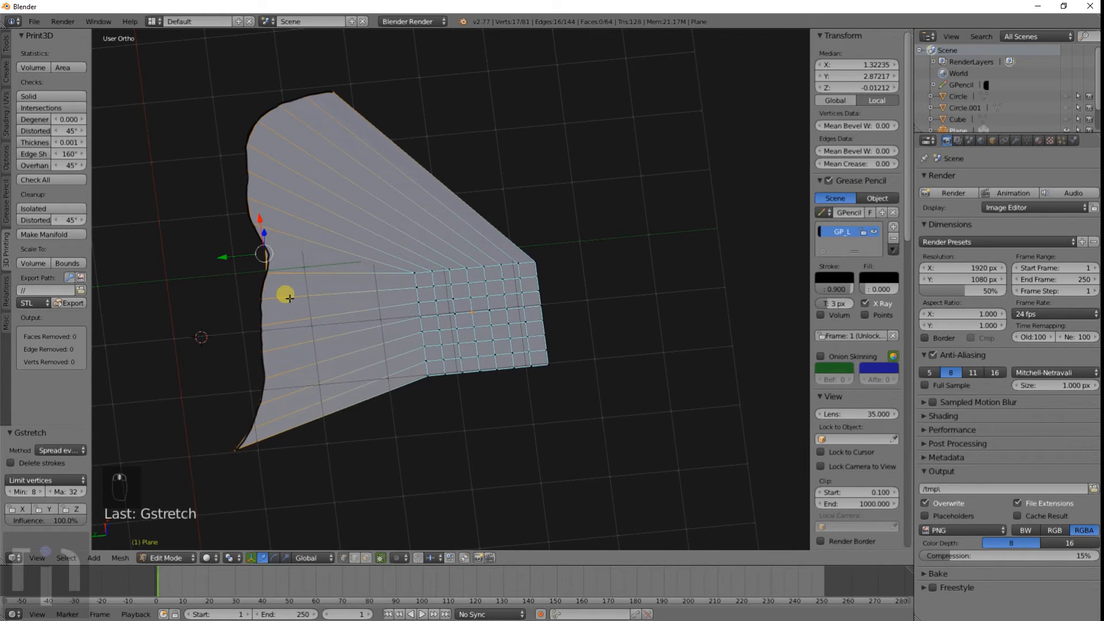
{"action": "middle_click_drag", "start_coordinate": [289, 299], "coordinate": [524, 287], "text": "shift"}
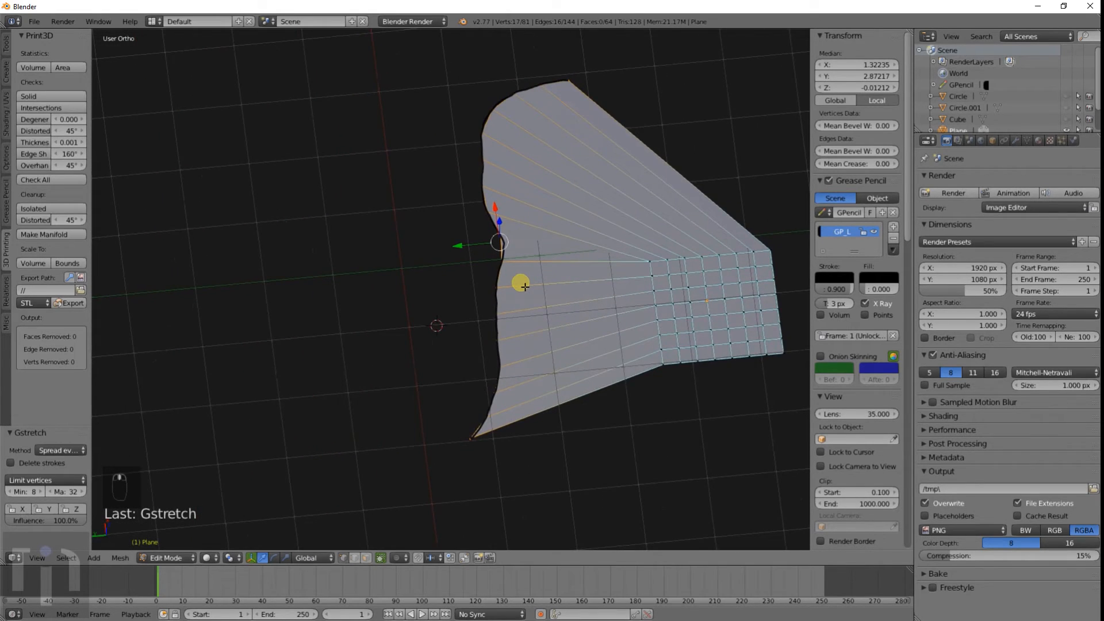
{"action": "key", "text": "ctrl+z"}
Duplicate the whole plane mesh and move the copy about 6 units along Y, to the other side of the stroke
{"action": "key", "text": "a"}
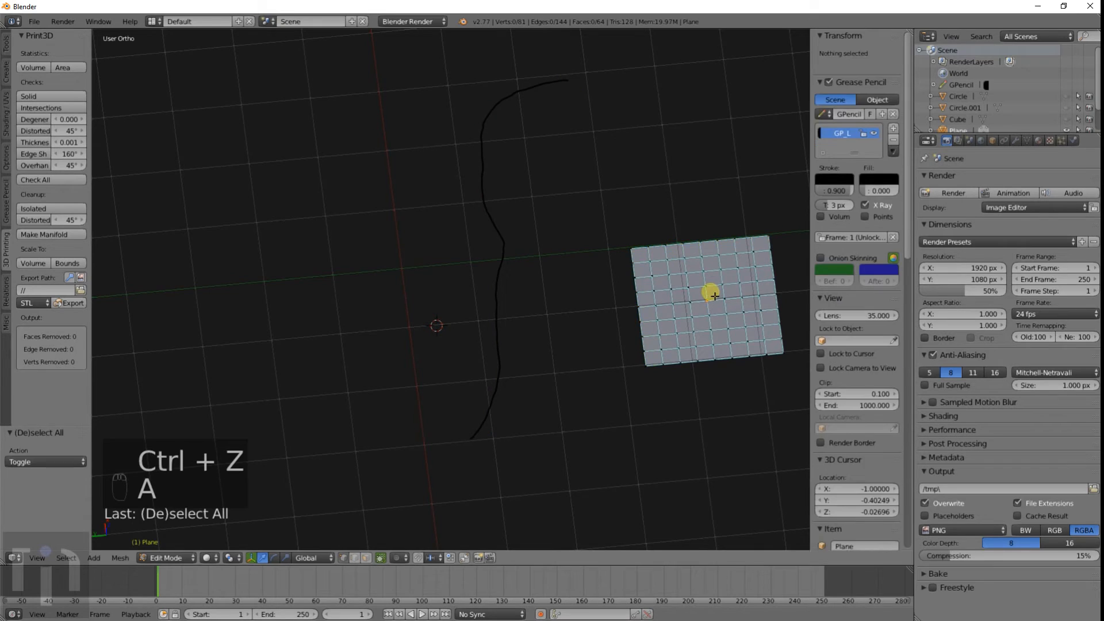
{"action": "key", "text": "a"}
{"action": "key", "text": "shift+d"}
{"action": "key", "text": "y"}
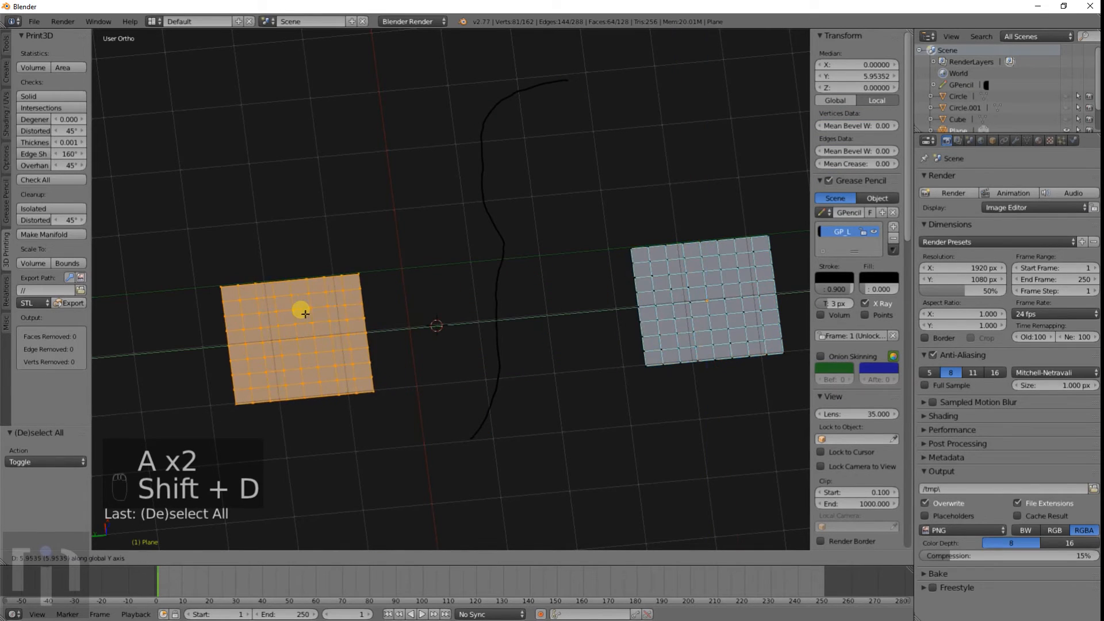
{"action": "left_click", "coordinate": [302, 311]}
Circle-select the +X borders and the facing inner borders of both grids, and apply LoopTools Gstretch to them
{"action": "key", "text": "a"}
{"action": "key", "text": "c"}
{"action": "mouse_move", "coordinate": [222, 269]}
{"action": "left_mouse_down"}
{"action": "mouse_move", "coordinate": [365, 251]}
{"action": "mouse_move", "coordinate": [387, 266]}
{"action": "mouse_move", "coordinate": [381, 337]}
{"action": "mouse_move", "coordinate": [404, 391]}
{"action": "mouse_move", "coordinate": [629, 375]}
{"action": "mouse_move", "coordinate": [603, 320]}
{"action": "mouse_move", "coordinate": [593, 249]}
{"action": "mouse_move", "coordinate": [638, 225]}
{"action": "mouse_move", "coordinate": [759, 215]}
{"action": "left_mouse_up"}
{"action": "right_click", "coordinate": [759, 215]}
{"action": "key", "text": "w"}
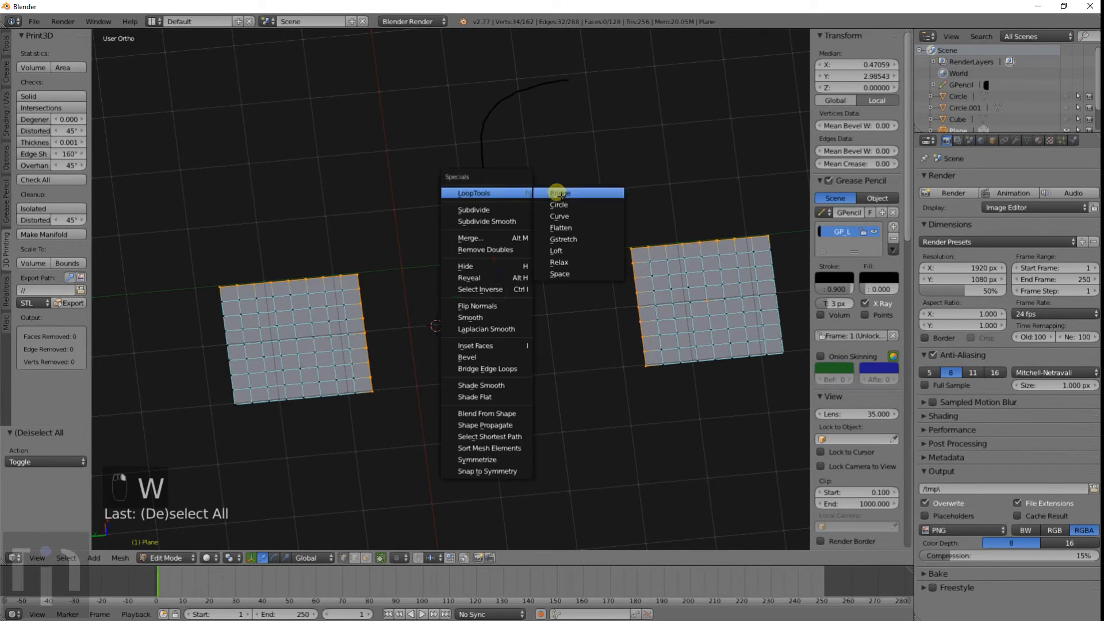
{"action": "left_click", "coordinate": [562, 239]}
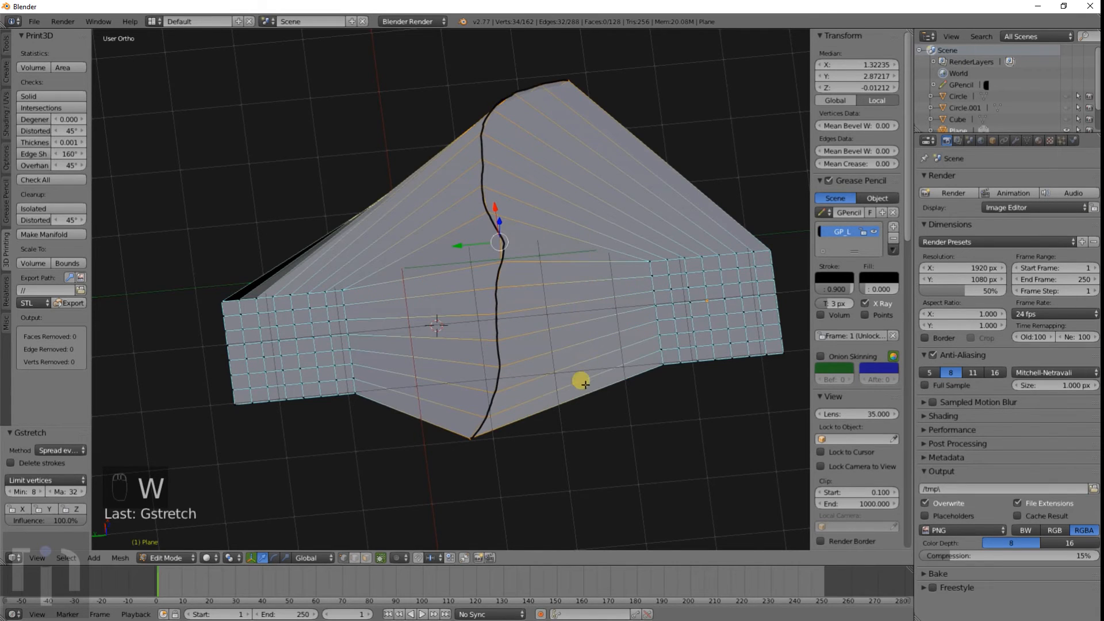
Examine how both stretched grids follow the Grease Pencil stroke from several angles, in Object Mode and Edit Mode
{"action": "middle_click_drag", "start_coordinate": [584, 384], "coordinate": [512, 350]}
{"action": "key", "text": "Tab"}
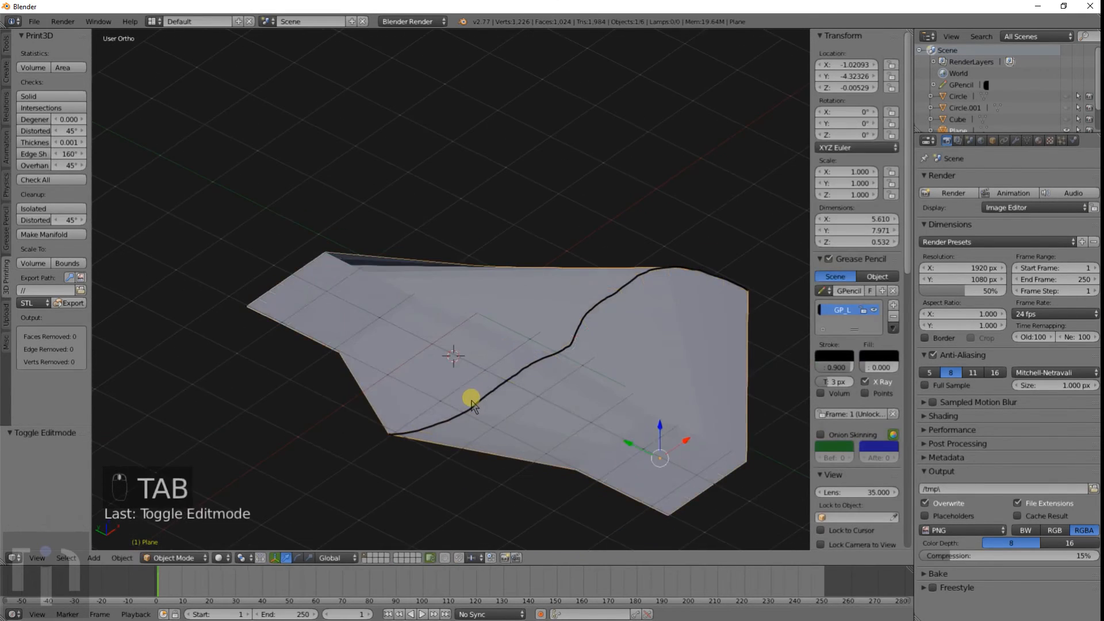
{"action": "middle_click_drag", "start_coordinate": [471, 402], "coordinate": [550, 285]}
{"action": "middle_click_drag", "start_coordinate": [542, 416], "coordinate": [544, 421]}
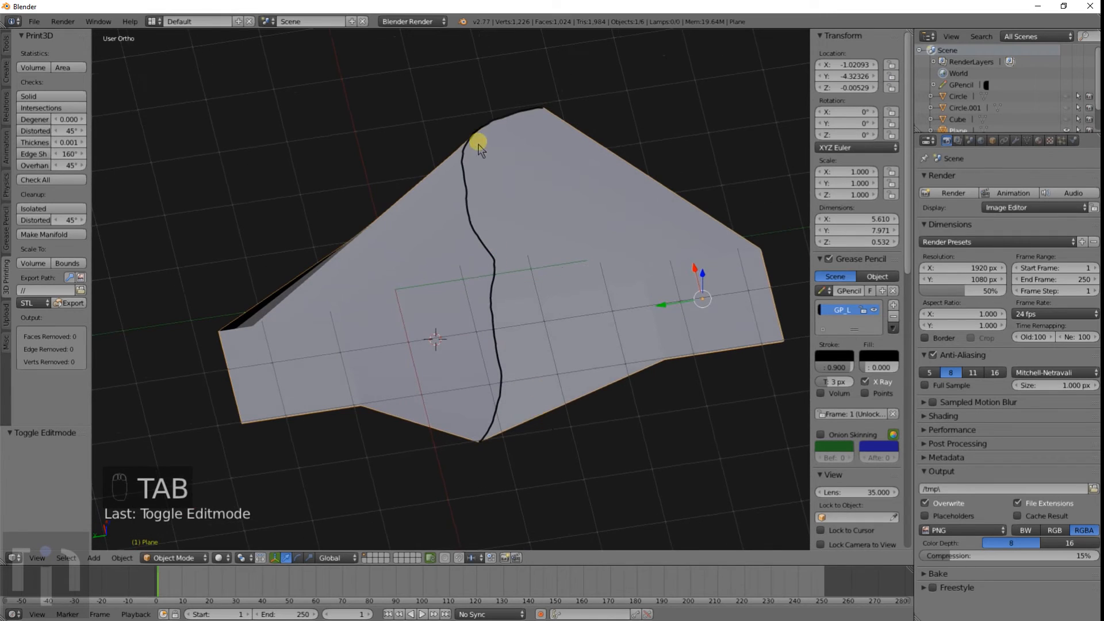
{"action": "mouse_move", "coordinate": [495, 247]}
{"action": "middle_mouse_down"}
{"action": "mouse_move", "coordinate": [377, 264]}
{"action": "mouse_move", "coordinate": [432, 281]}
{"action": "middle_mouse_up"}
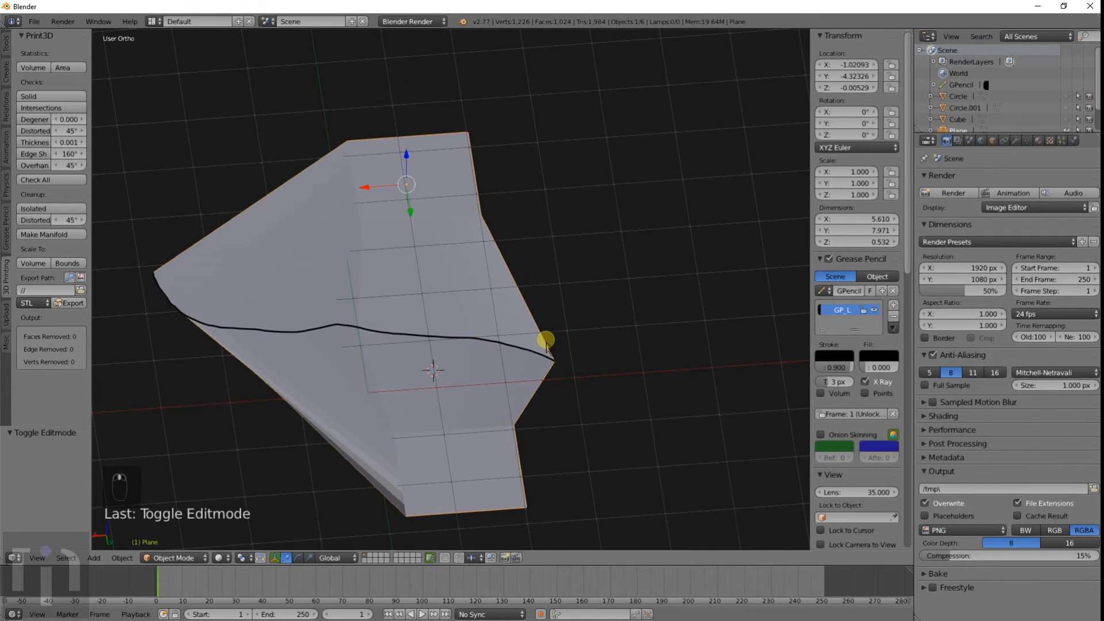
{"action": "middle_click_drag", "start_coordinate": [546, 344], "coordinate": [438, 315]}
{"action": "key", "text": "Tab"}
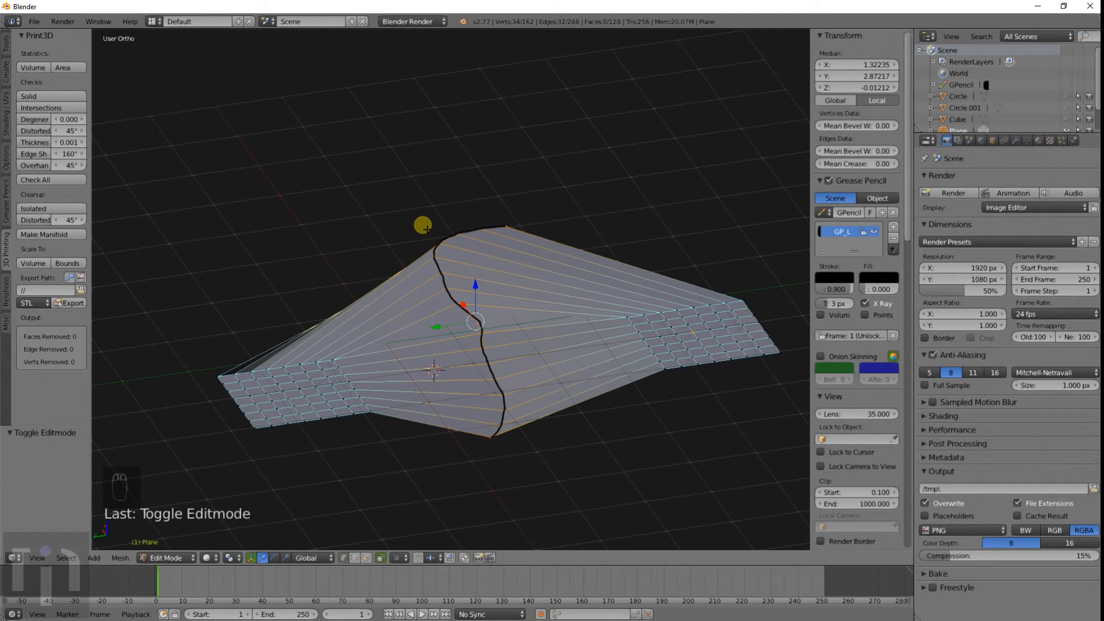
{"action": "key", "text": "Tab"}
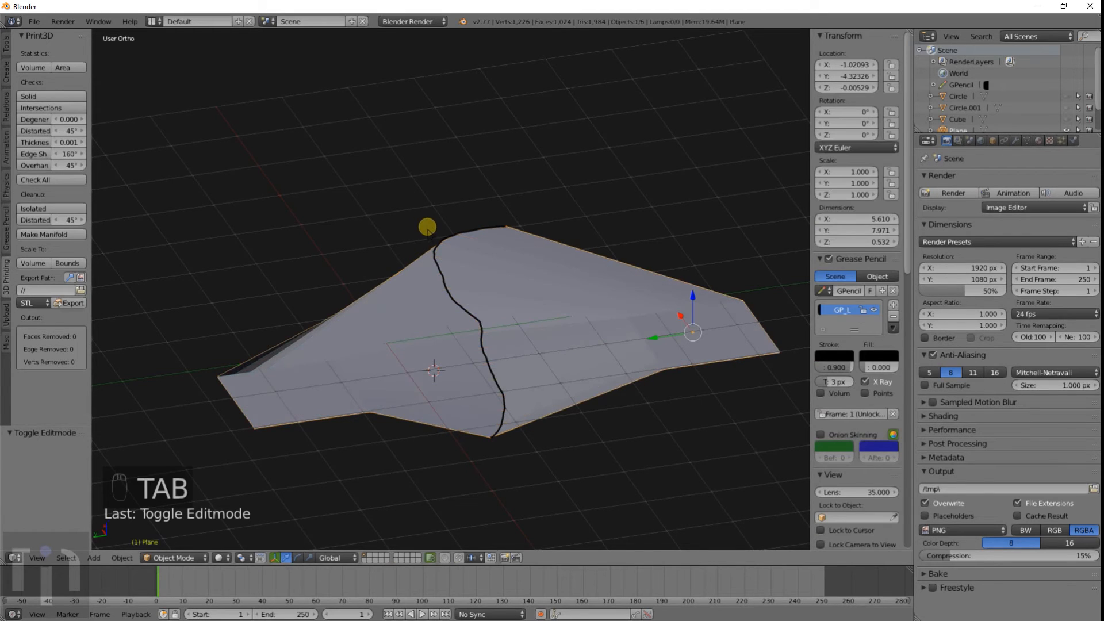
Delete the stretched plane object and remove the Grease Pencil layer with its stroke
{"action": "key", "text": "x"}
{"action": "left_click", "coordinate": [485, 279]}
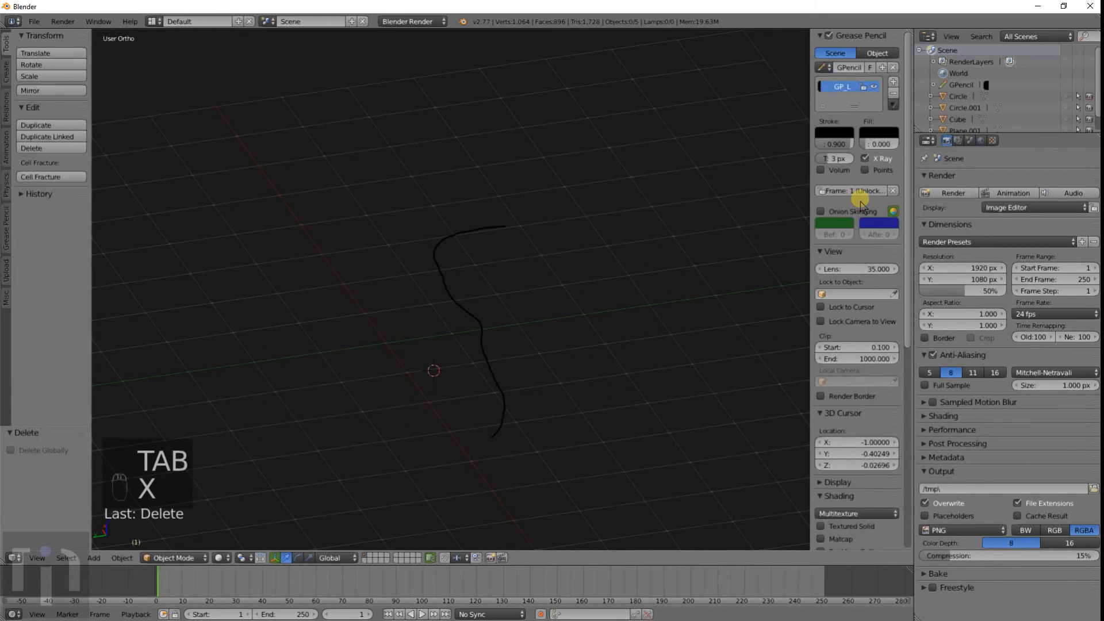
{"action": "left_click", "coordinate": [893, 93]}
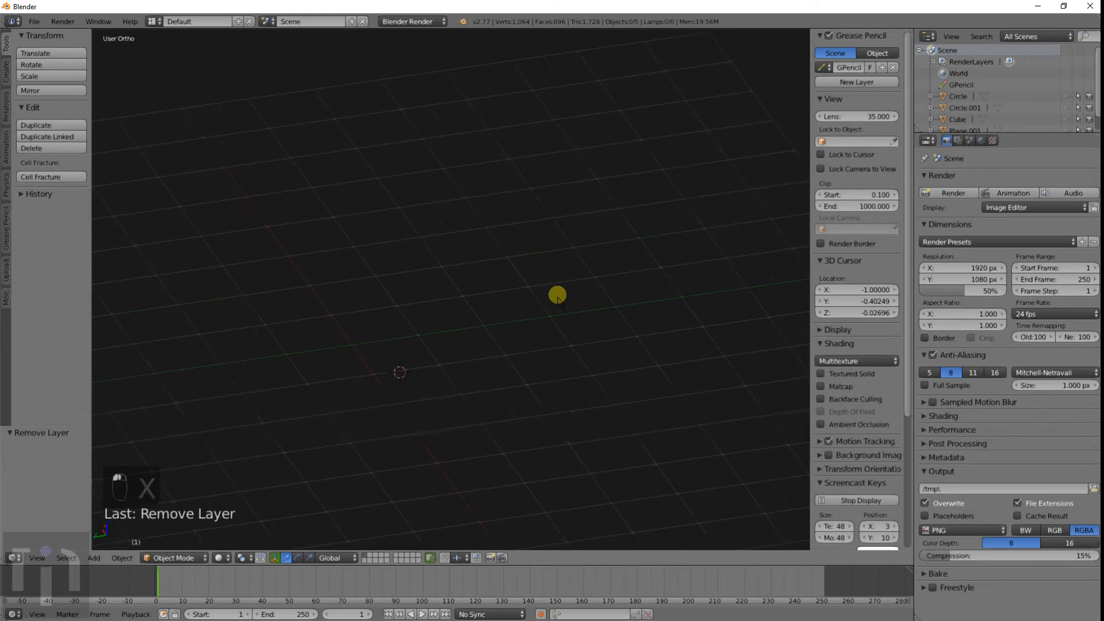
Unhide all the hidden objects and deselect everything
{"action": "middle_click_drag", "start_coordinate": [557, 299], "coordinate": [416, 270], "text": "shift"}
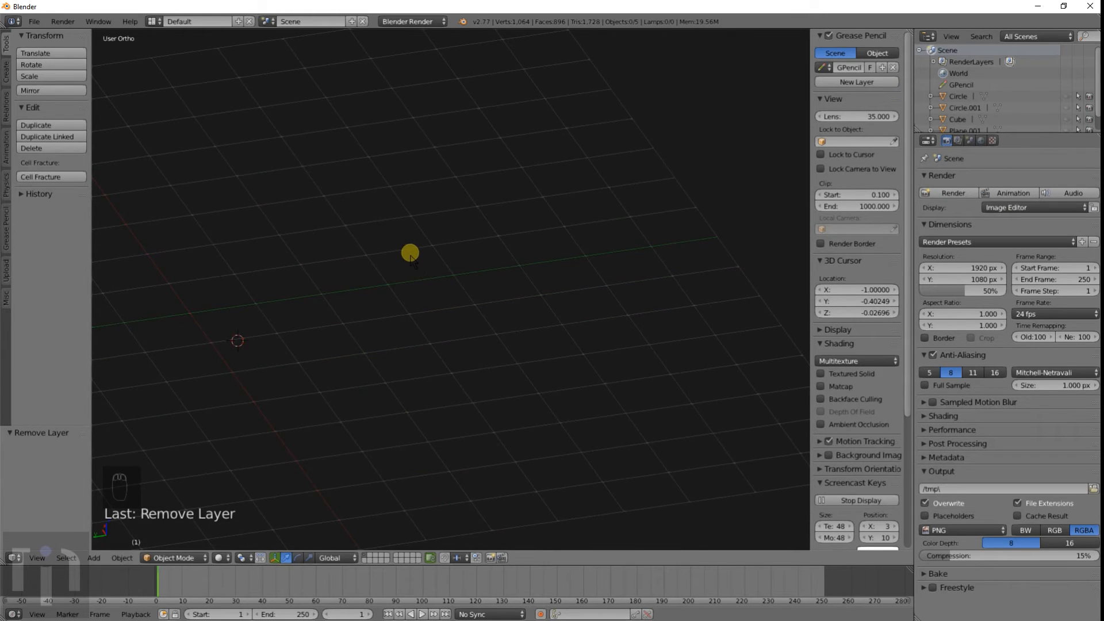
{"action": "key", "text": "alt+h"}
{"action": "key", "text": "a"}
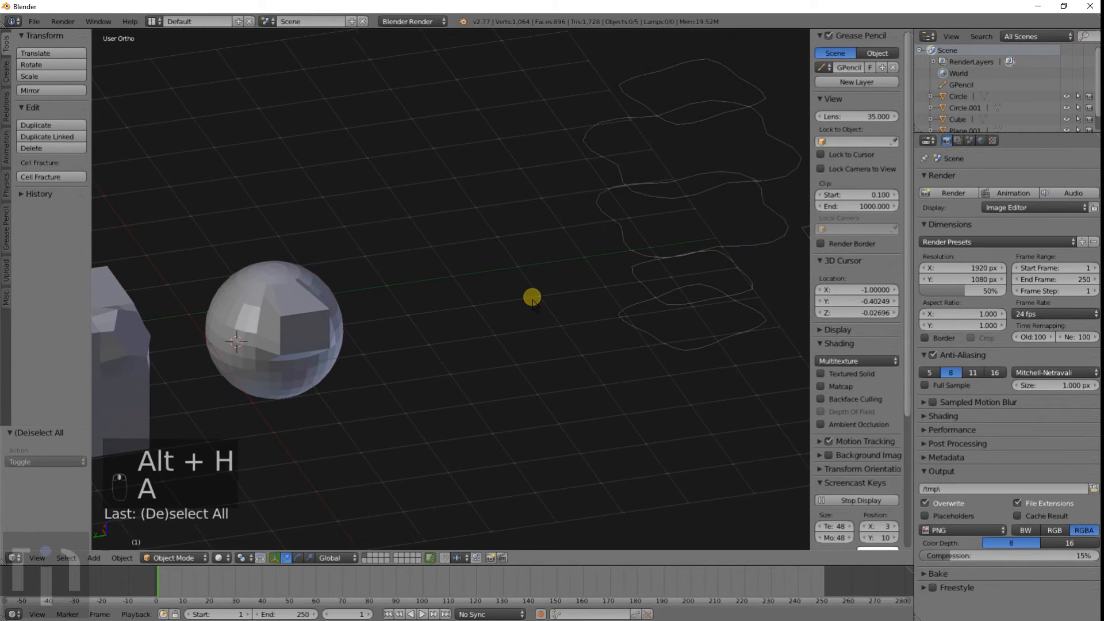
Select the object made of stacked wavy loops and enter Edit Mode
{"action": "middle_click_drag", "start_coordinate": [532, 296], "coordinate": [326, 328], "text": "shift"}
{"action": "scroll", "coordinate": [399, 303], "scroll_direction": "down", "scroll_amount": 3}
{"action": "middle_click_drag", "start_coordinate": [483, 293], "coordinate": [446, 306]}
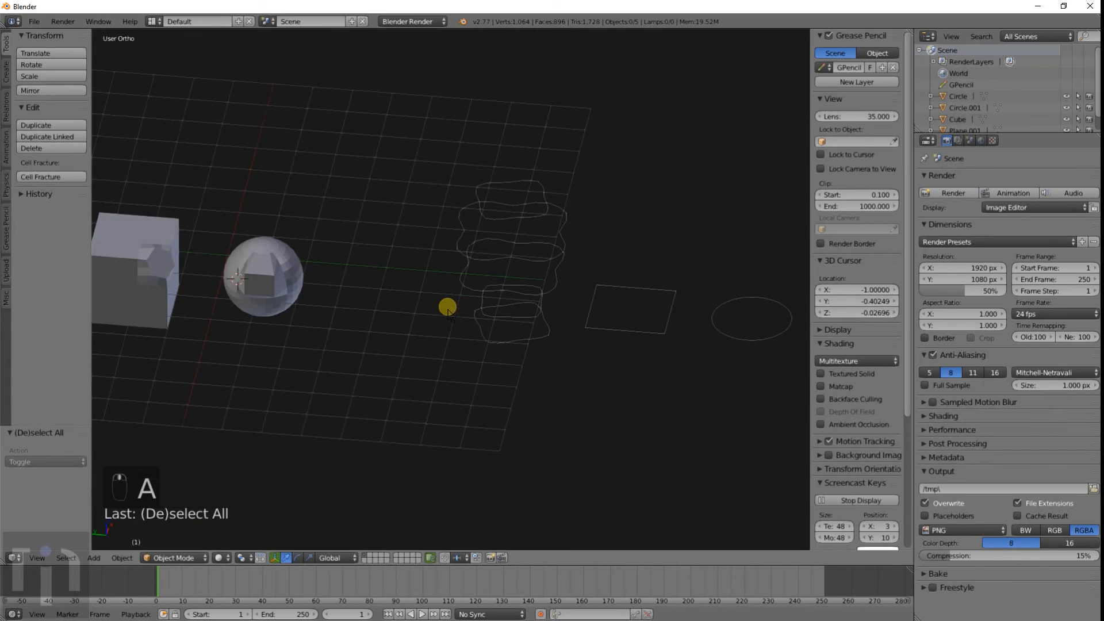
{"action": "scroll", "coordinate": [429, 308], "scroll_direction": "up", "scroll_amount": 5}
{"action": "right_click", "coordinate": [428, 311]}
{"action": "key", "text": "Tab"}
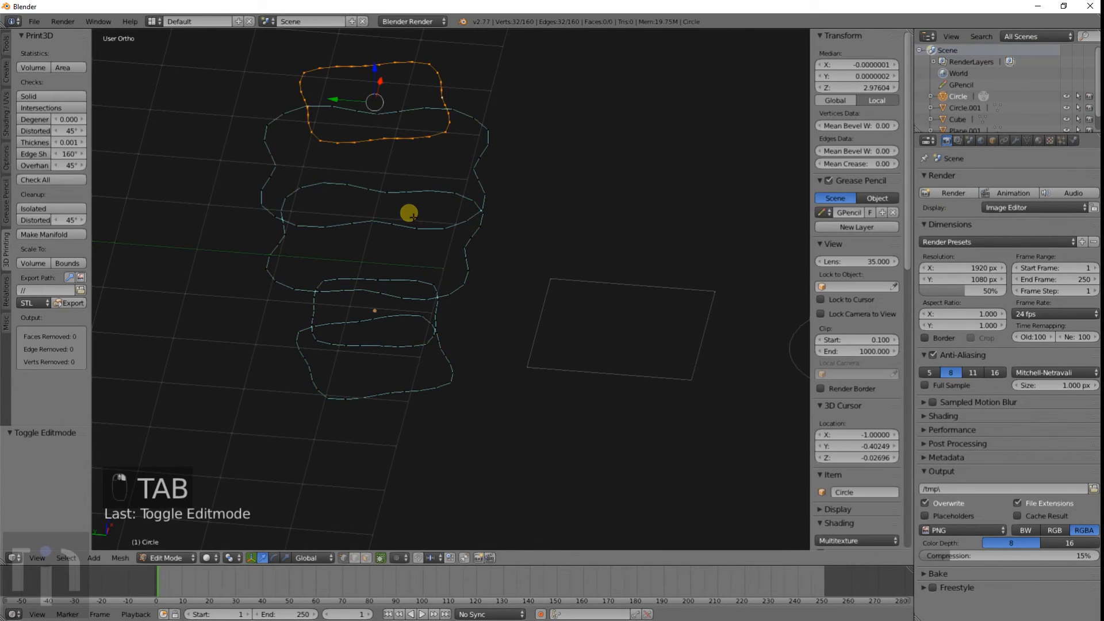
{"action": "key", "text": "w"}
{"action": "mouse_move", "coordinate": [435, 184]}
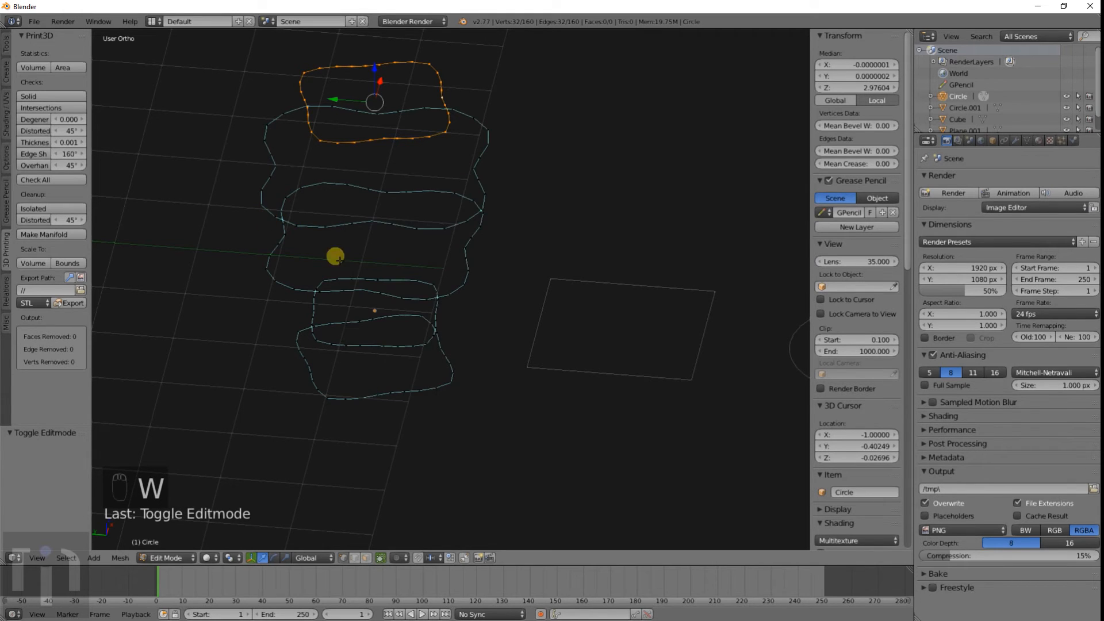
{"action": "middle_click_drag", "start_coordinate": [395, 286], "coordinate": [457, 202]}
{"action": "key", "text": "Tab"}
{"action": "scroll", "coordinate": [460, 208], "scroll_direction": "down", "scroll_amount": 3}
{"action": "mouse_move", "coordinate": [473, 237]}
{"action": "middle_mouse_down"}
{"action": "mouse_move", "coordinate": [475, 202]}
{"action": "mouse_move", "coordinate": [476, 247]}
{"action": "mouse_move", "coordinate": [517, 224]}
{"action": "mouse_move", "coordinate": [458, 257]}
{"action": "mouse_move", "coordinate": [486, 256]}
{"action": "mouse_move", "coordinate": [480, 246]}
{"action": "middle_mouse_up"}
{"action": "scroll", "coordinate": [476, 249], "scroll_direction": "up", "scroll_amount": 6}
{"action": "key", "text": "Tab"}
Select all five stacked loops, connect them into one surface with LoopTools Loft, and leave Edit Mode
{"action": "key", "text": "a"}
{"action": "key", "text": "a"}
{"action": "key", "text": "a"}
{"action": "key", "text": "a"}
{"action": "key", "text": "w"}
{"action": "mouse_move", "coordinate": [481, 248]}
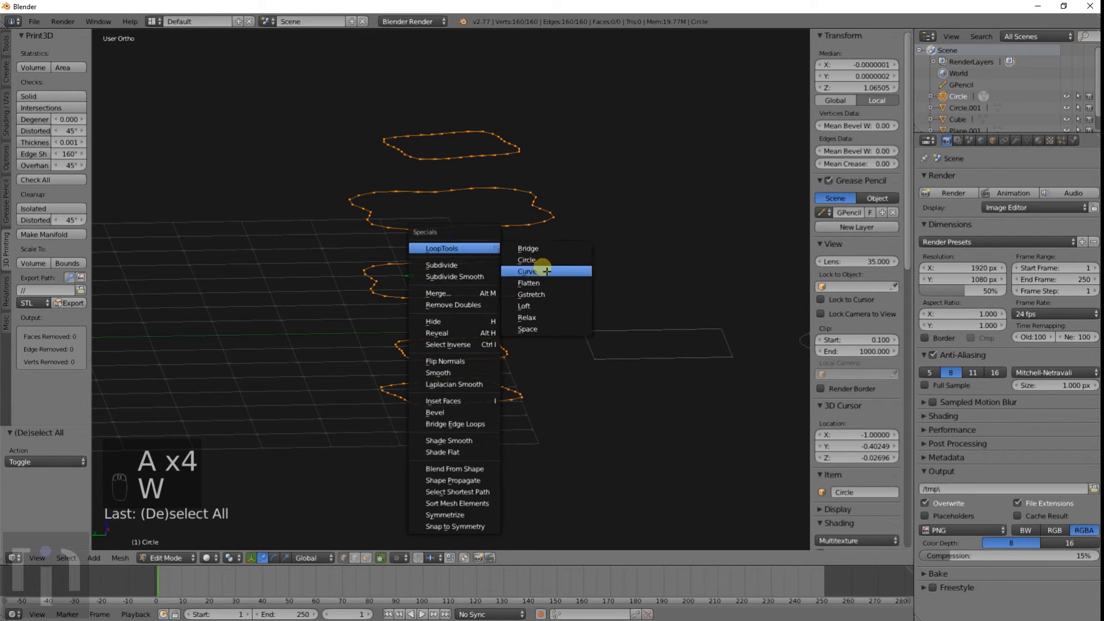
{"action": "left_click", "coordinate": [555, 304]}
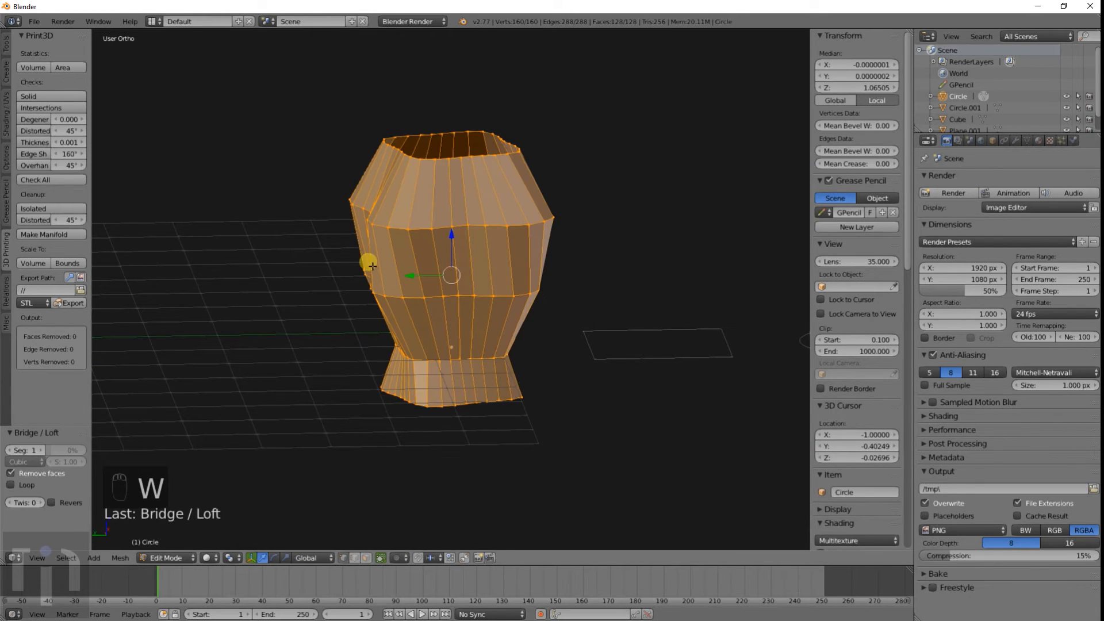
{"action": "mouse_move", "coordinate": [368, 266]}
{"action": "middle_mouse_down"}
{"action": "mouse_move", "coordinate": [364, 284]}
{"action": "mouse_move", "coordinate": [446, 274]}
{"action": "mouse_move", "coordinate": [498, 310]}
{"action": "mouse_move", "coordinate": [451, 311]}
{"action": "mouse_move", "coordinate": [377, 260]}
{"action": "middle_mouse_up"}
{"action": "middle_click_drag", "start_coordinate": [438, 192], "coordinate": [484, 226]}
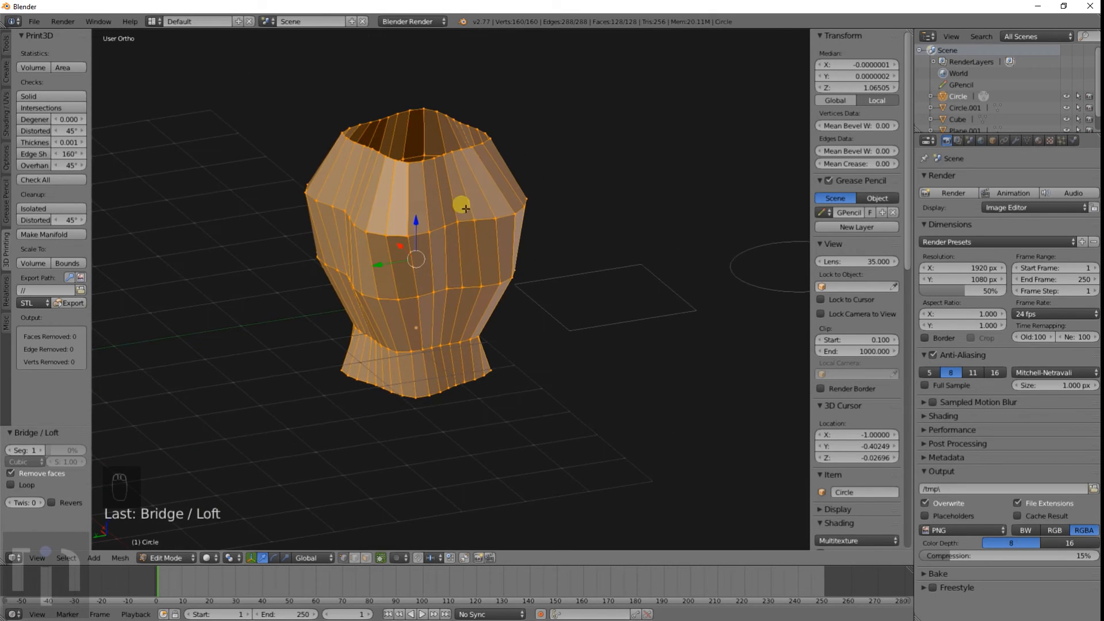
{"action": "key", "text": "Tab"}
Add a mesh circle and move it along Y to about -3.57, between the sphere and the lofted shape
{"action": "middle_click_drag", "start_coordinate": [257, 200], "coordinate": [435, 195]}
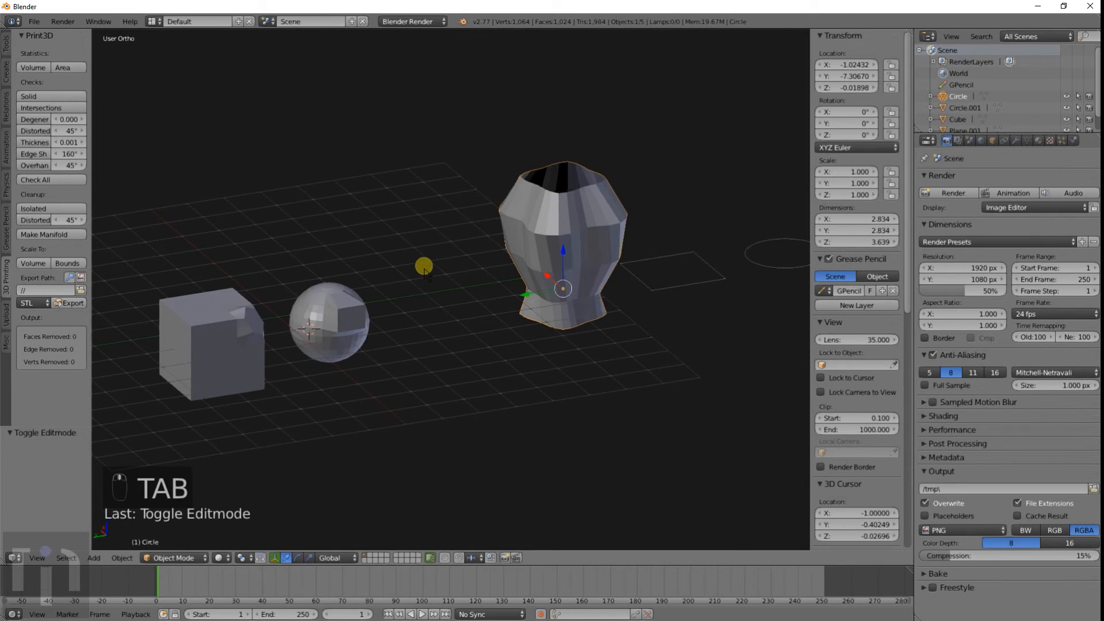
{"action": "key", "text": "shift+a"}
{"action": "mouse_move", "coordinate": [424, 265]}
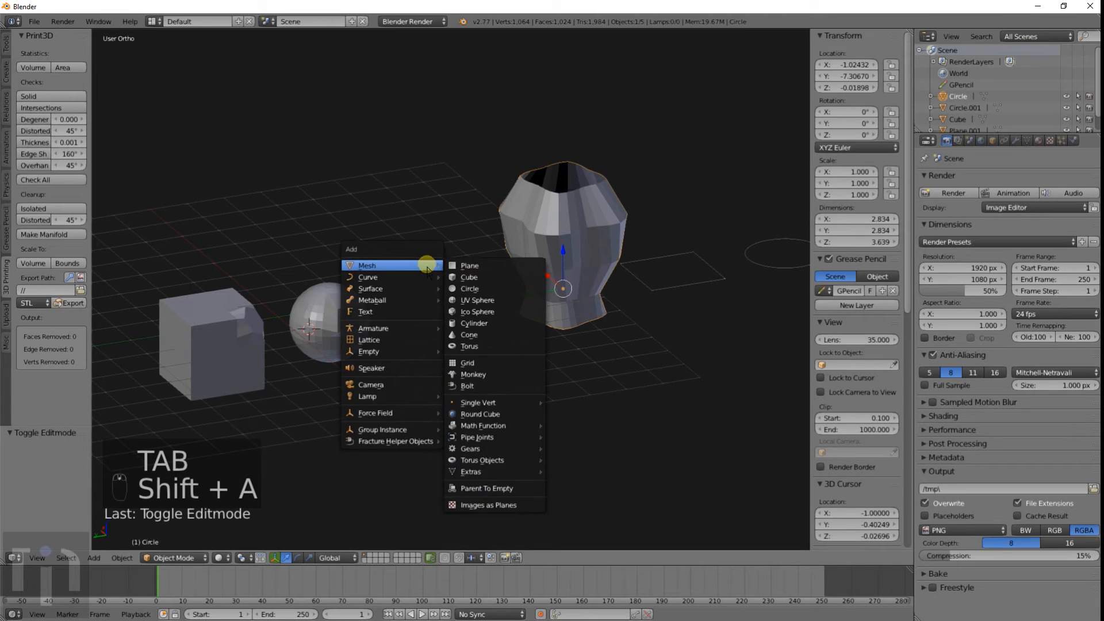
{"action": "left_click", "coordinate": [479, 289]}
{"action": "key", "text": "g"}
{"action": "left_click", "coordinate": [490, 296]}
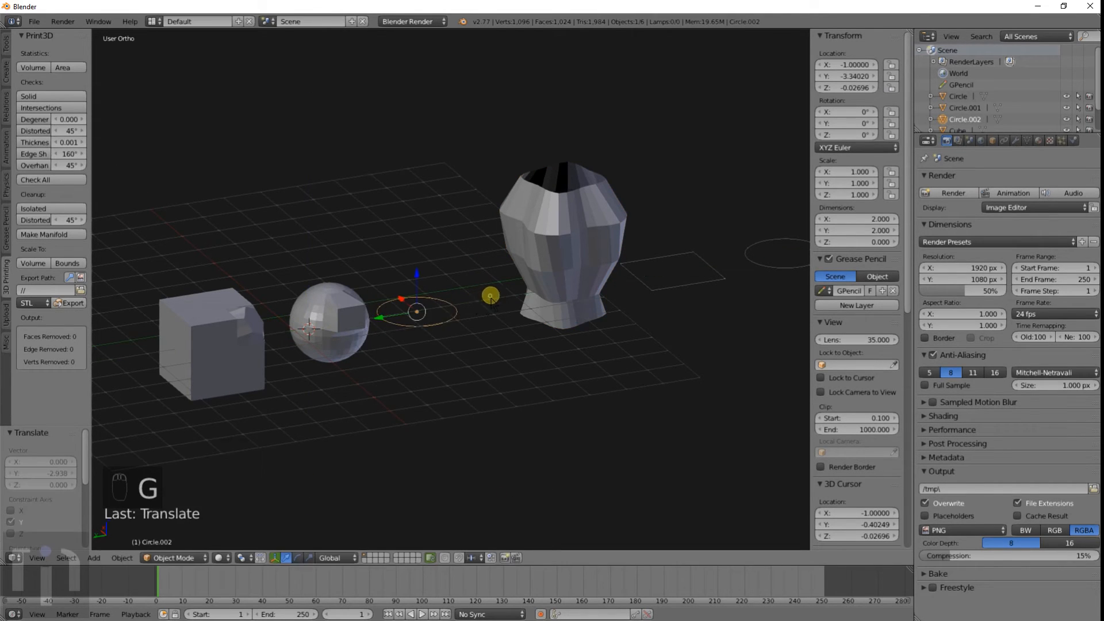
{"action": "scroll", "coordinate": [489, 297], "scroll_direction": "up", "scroll_amount": 3}
{"action": "key", "text": "g"}
{"action": "left_click", "coordinate": [494, 322]}
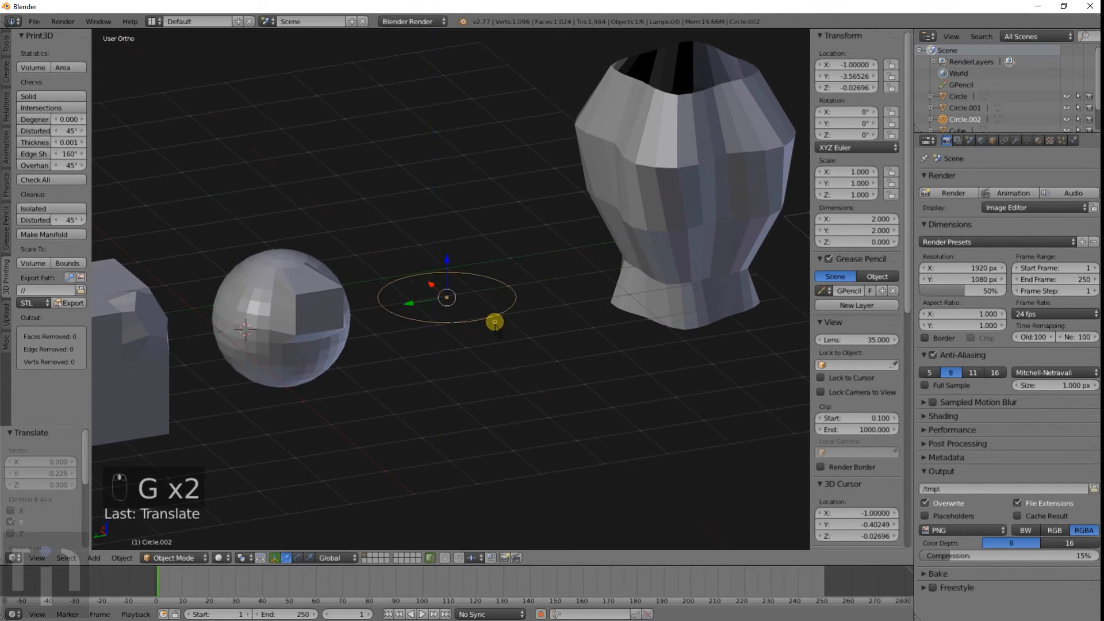
In Edit Mode, duplicate the circle about 1.27 straight up along Z and scale the copy by about 1.81
{"action": "key", "text": "Tab"}
{"action": "key", "text": "shift+d"}
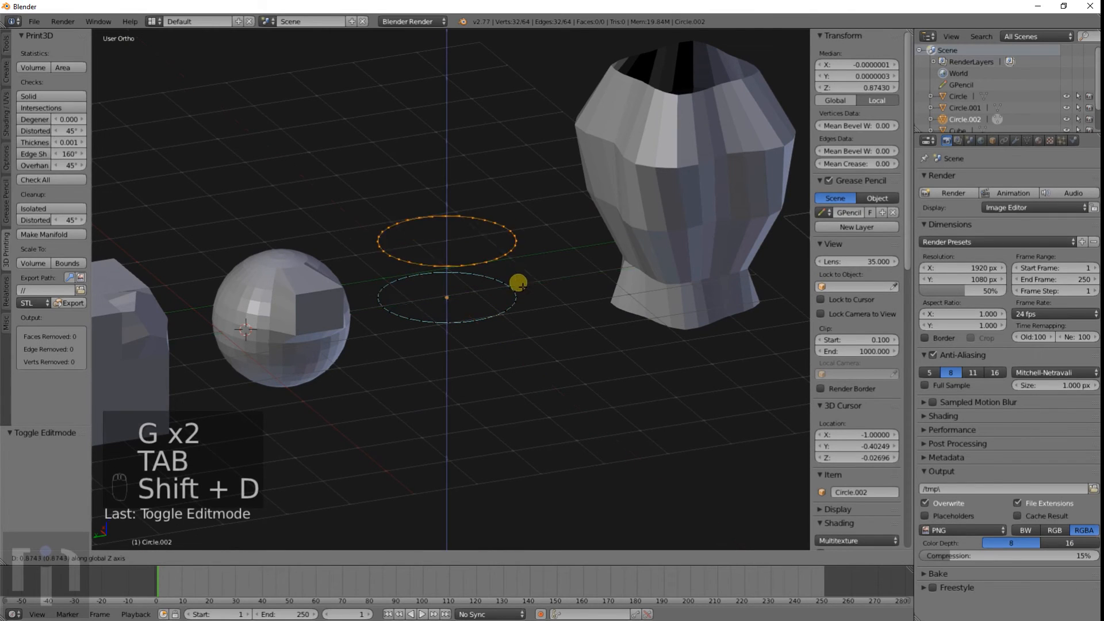
{"action": "left_click", "coordinate": [520, 268]}
{"action": "key", "text": "s"}
{"action": "left_click", "coordinate": [568, 374]}
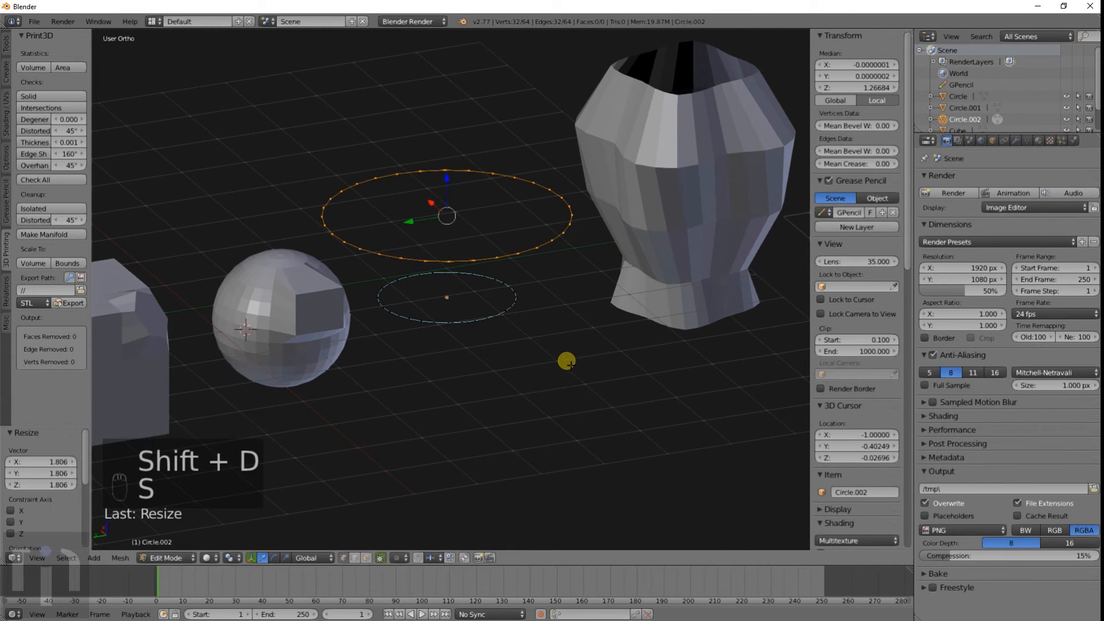
Duplicate the enlarged circle about 1.26 upward along Z and scale the copy down by about 0.53
{"action": "key", "text": "shift+d"}
{"action": "left_click", "coordinate": [561, 292]}
{"action": "key", "text": "s"}
{"action": "left_click", "coordinate": [480, 244]}
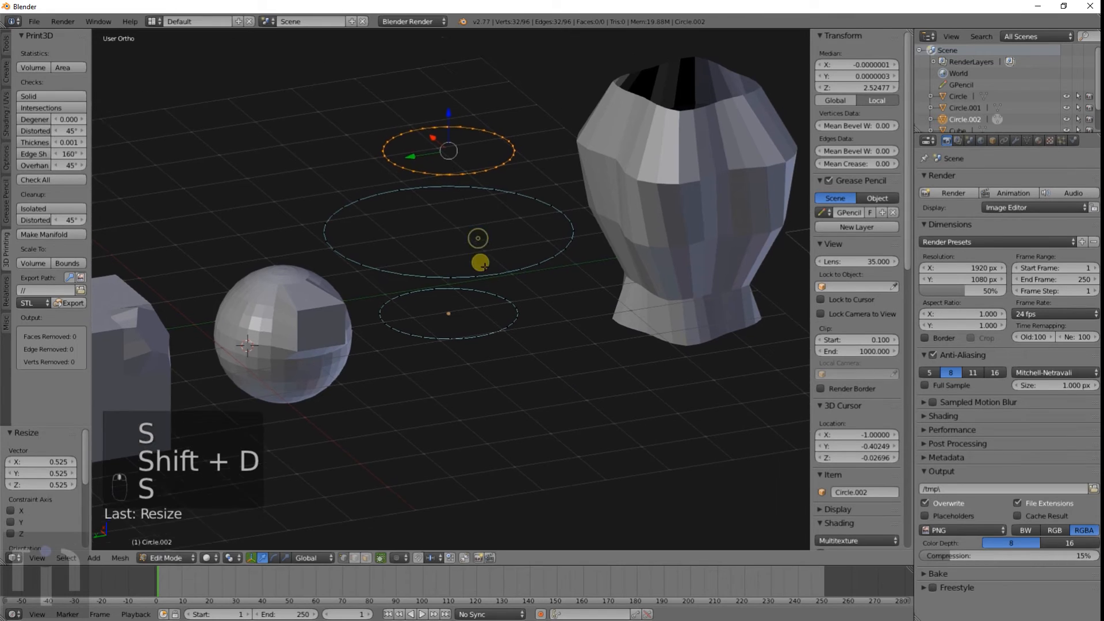
Duplicate the small upper circle about 1.44 upward along Z and enlarge it to roughly the second circle's width
{"action": "scroll", "coordinate": [480, 350], "scroll_direction": "down", "scroll_amount": 4}
{"action": "key", "text": "shift+d"}
{"action": "left_click", "coordinate": [479, 310]}
{"action": "key", "text": "s"}
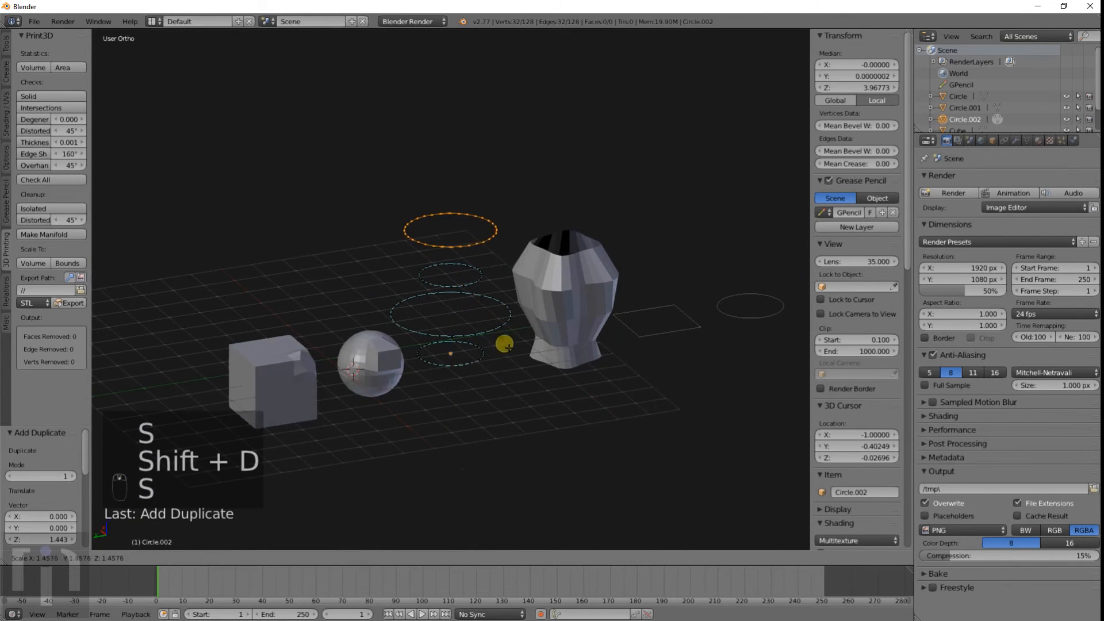
{"action": "left_click", "coordinate": [519, 386]}
Add a fifth circle by duplicating the topmost one about 1.83 upward along Z and scaling it by about 1.05
{"action": "key", "text": "shift+d"}
{"action": "left_click", "coordinate": [513, 328]}
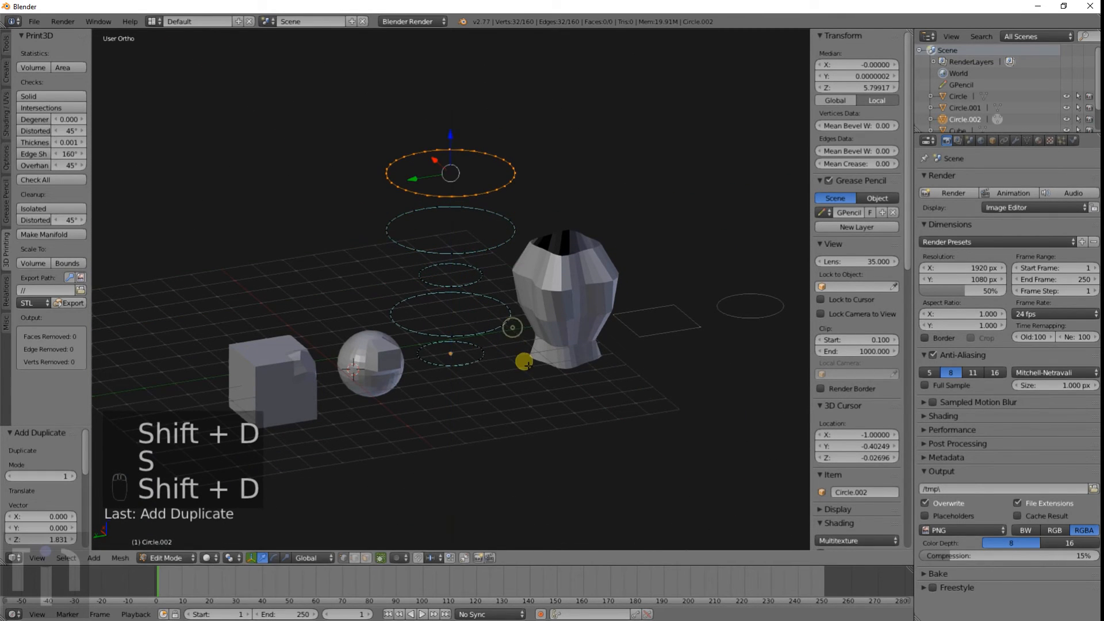
{"action": "key", "text": "s"}
{"action": "left_click", "coordinate": [529, 368]}
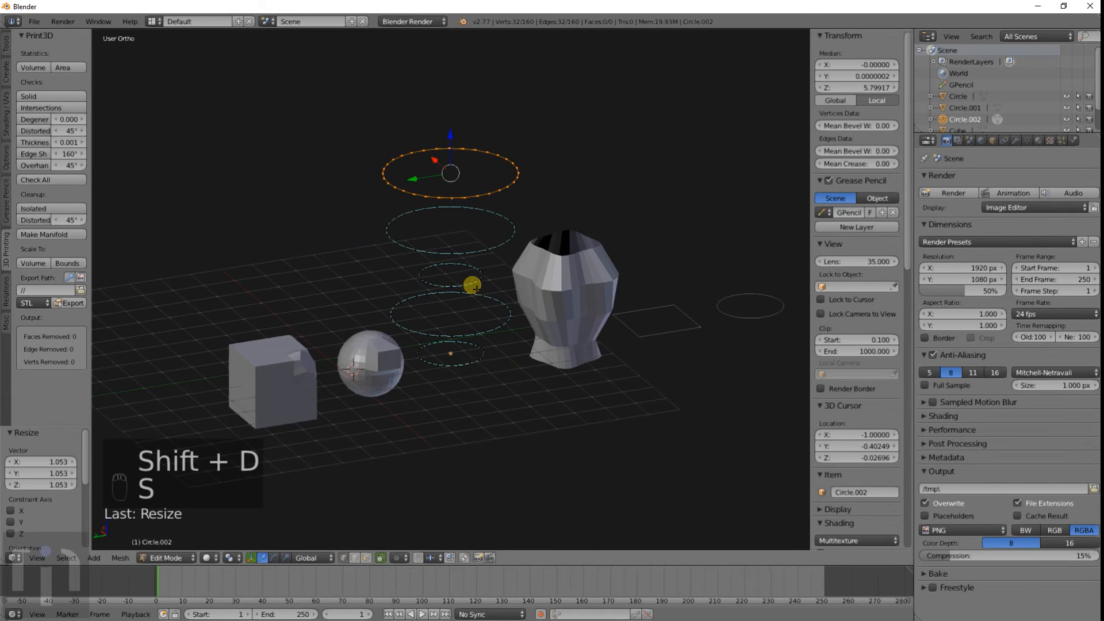
Select all five circles, connect them into one surface with LoopTools Loft, and leave Edit Mode
{"action": "key", "text": "a"}
{"action": "key", "text": "a"}
{"action": "key", "text": "a"}
{"action": "scroll", "coordinate": [475, 291], "scroll_direction": "up", "scroll_amount": 3}
{"action": "scroll", "coordinate": [477, 294], "scroll_direction": "down", "scroll_amount": 1}
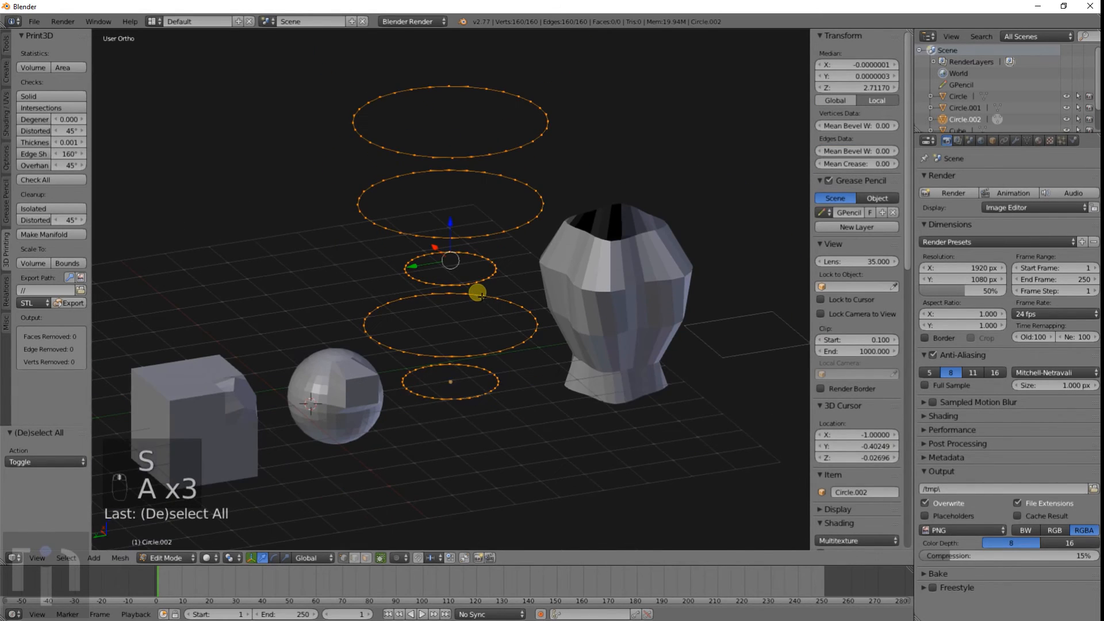
{"action": "key", "text": "w"}
{"action": "mouse_move", "coordinate": [445, 127]}
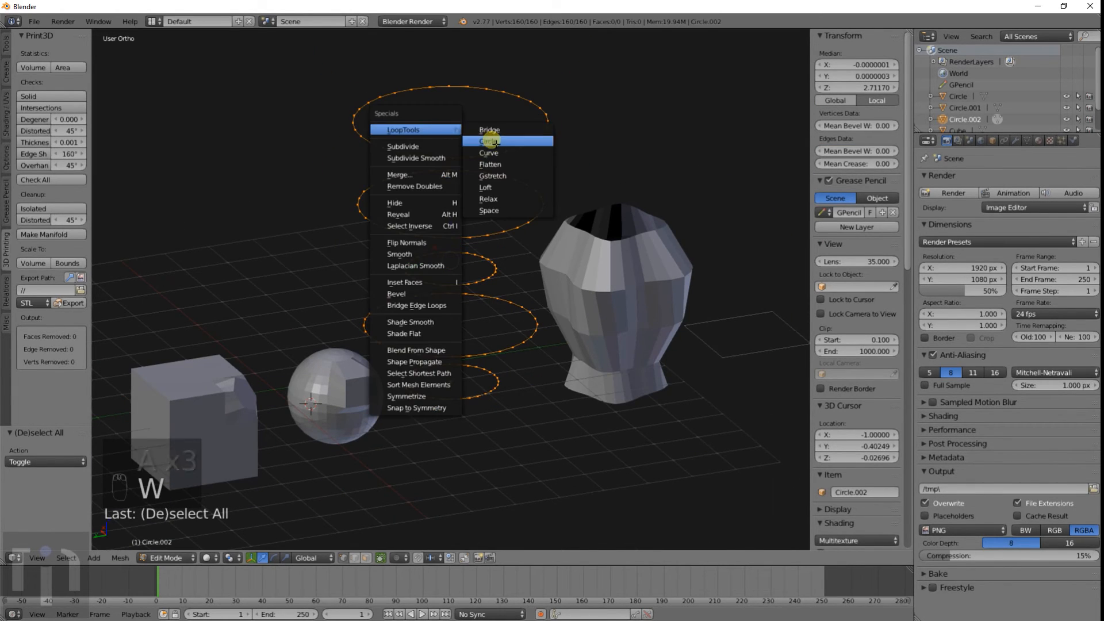
{"action": "left_click", "coordinate": [498, 188]}
{"action": "middle_click_drag", "start_coordinate": [553, 303], "coordinate": [532, 364]}
{"action": "key", "text": "Tab"}
{"action": "middle_click_drag", "start_coordinate": [562, 327], "coordinate": [430, 316], "text": "shift"}
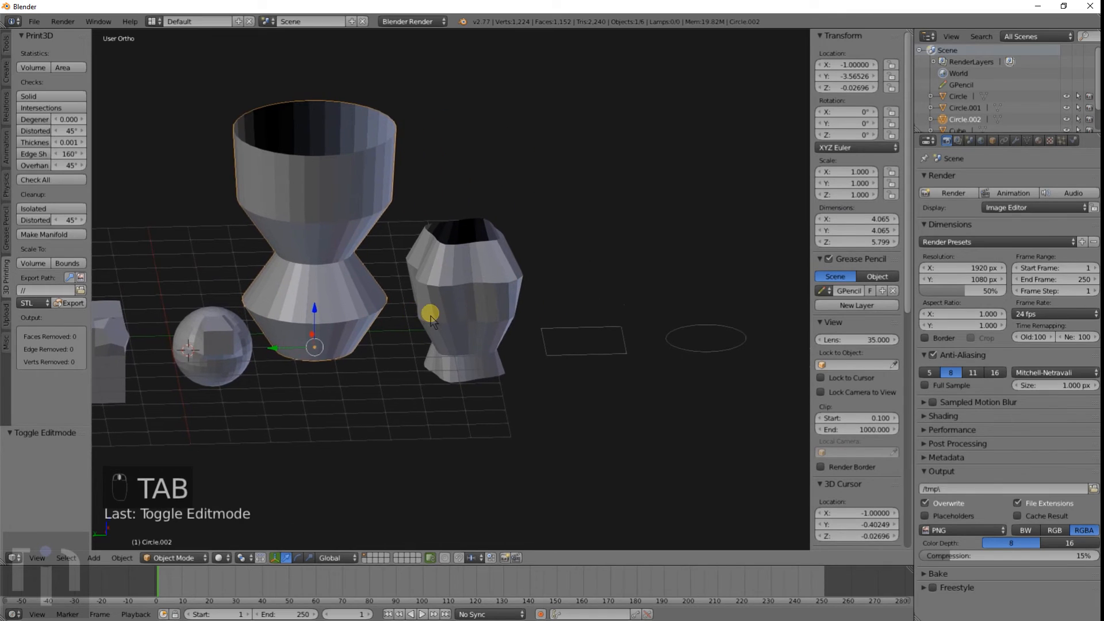
Delete the new lofted vase and the wavy lofted shape beside it
{"action": "key", "text": "x"}
{"action": "left_click", "coordinate": [330, 221]}
{"action": "right_click", "coordinate": [451, 253]}
{"action": "key", "text": "x"}
{"action": "left_click", "coordinate": [446, 263]}
{"action": "middle_click_drag", "start_coordinate": [446, 266], "coordinate": [380, 239], "text": "shift"}
{"action": "middle_click_drag", "start_coordinate": [138, 210], "coordinate": [482, 185], "text": "shift"}
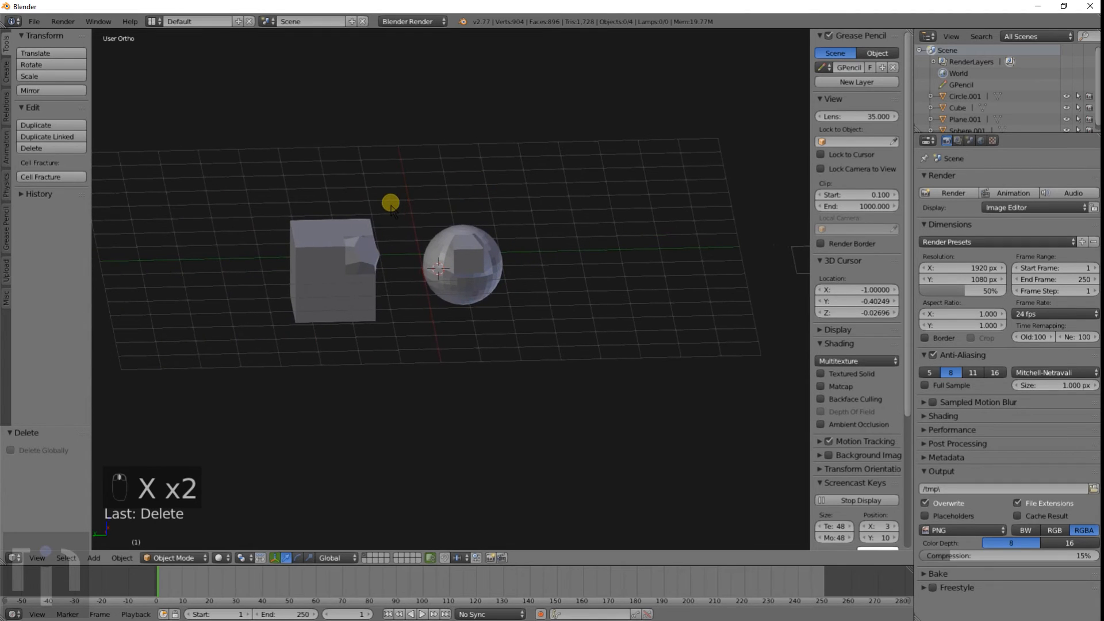
{"action": "middle_click_drag", "start_coordinate": [568, 228], "coordinate": [424, 213], "text": "shift"}
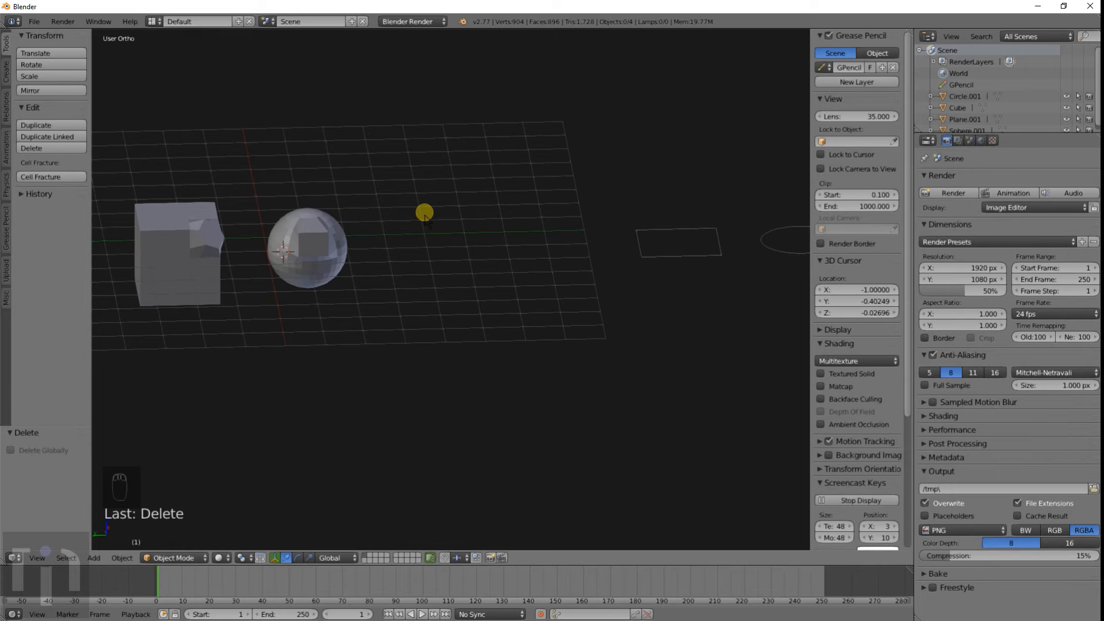
Add a mesh cylinder, move it along Y into the free space between the sphere and the plane, and enter Edit Mode
{"action": "key", "text": "shift+a"}
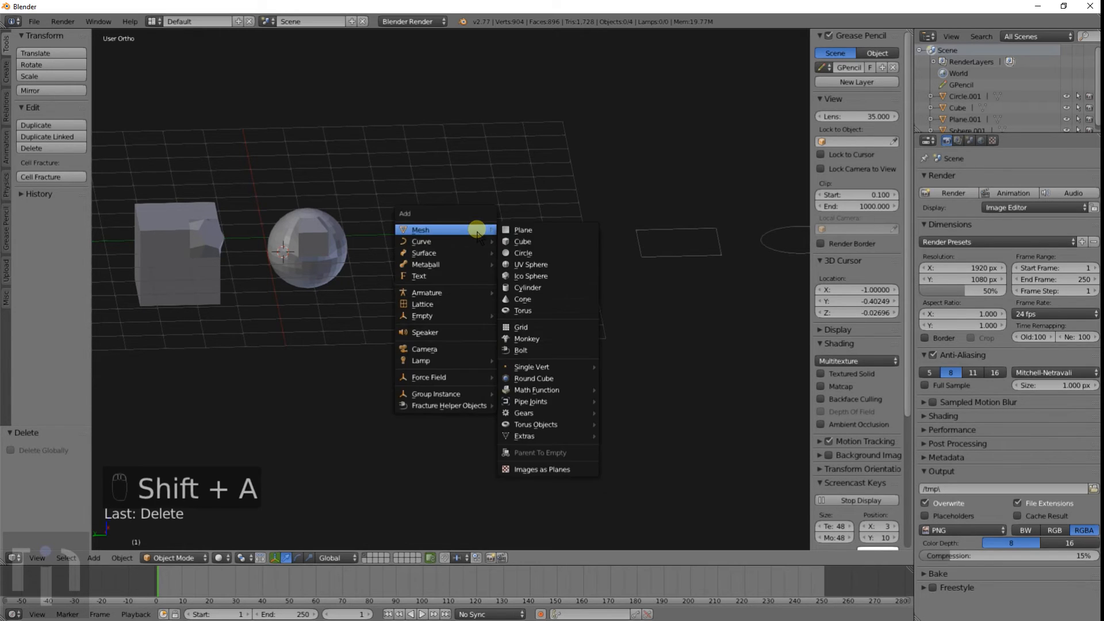
{"action": "key", "text": "Escape"}
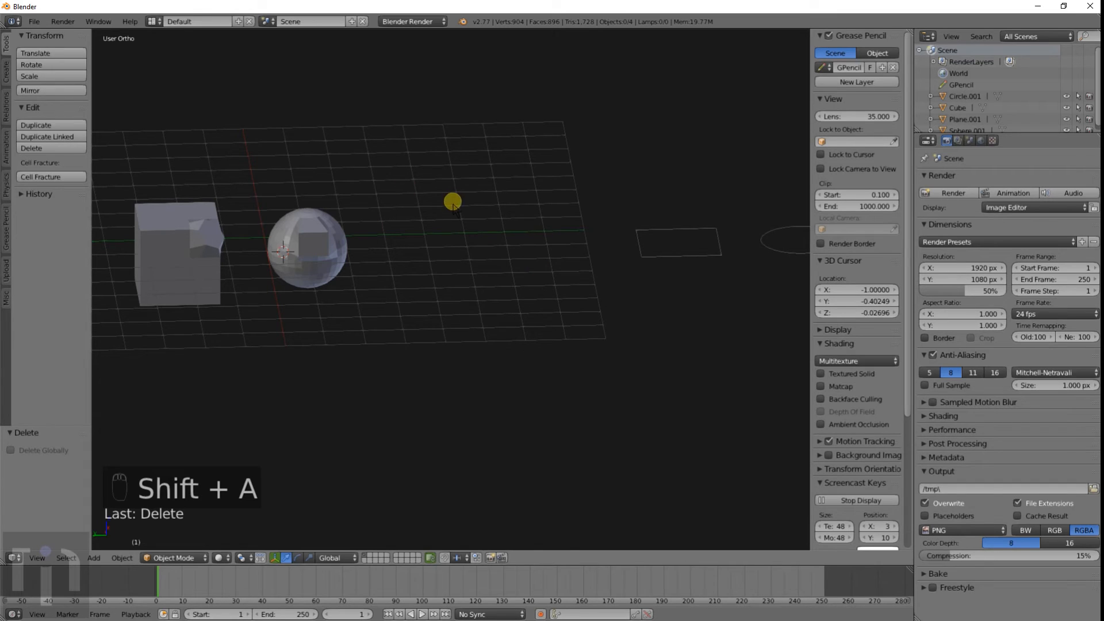
{"action": "key", "text": "shift+a"}
{"action": "left_click", "coordinate": [496, 248]}
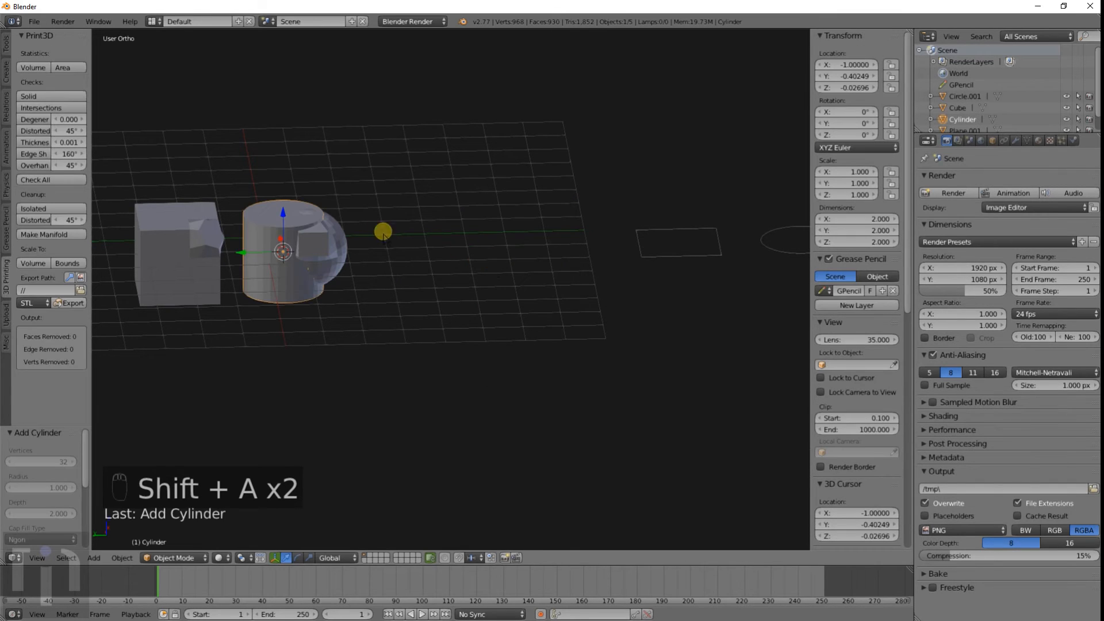
{"action": "key", "text": "g"}
{"action": "left_click", "coordinate": [516, 236]}
{"action": "middle_click_drag", "start_coordinate": [515, 239], "coordinate": [452, 237], "text": "shift"}
{"action": "scroll", "coordinate": [444, 227], "scroll_direction": "up", "scroll_amount": 3}
{"action": "key", "text": "Tab"}
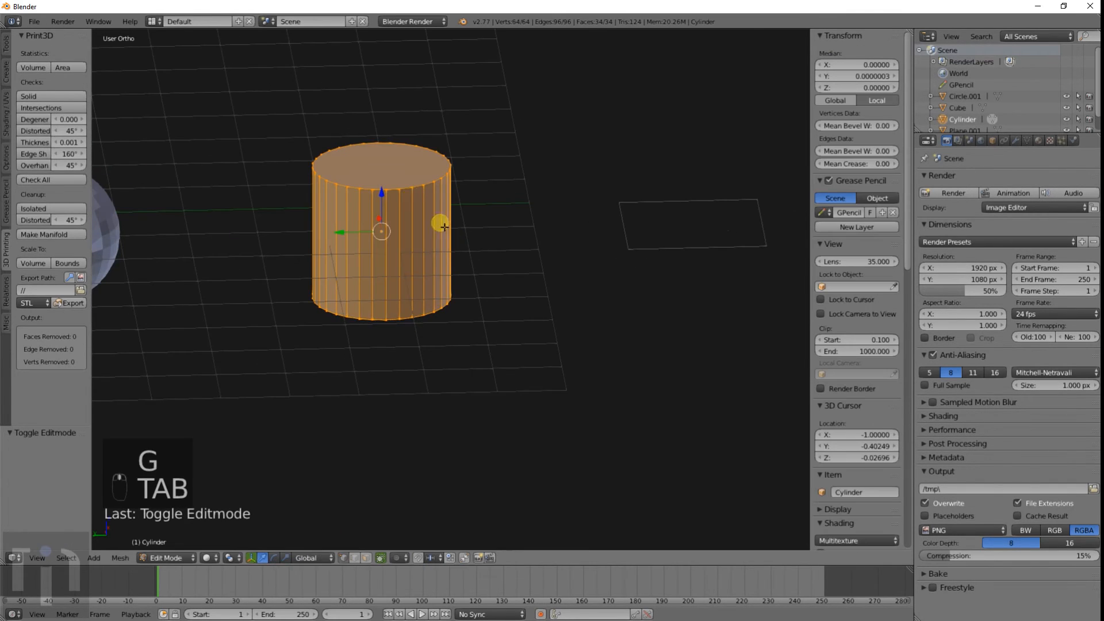
Extrude the cylinder's top face in place and scale it to 0.5 to form an inner ring
{"action": "middle_click_drag", "start_coordinate": [414, 194], "coordinate": [419, 227], "text": "shift"}
{"action": "scroll", "coordinate": [418, 227], "scroll_direction": "up", "scroll_amount": 5}
{"action": "middle_click_drag", "start_coordinate": [363, 177], "coordinate": [426, 248], "text": "shift"}
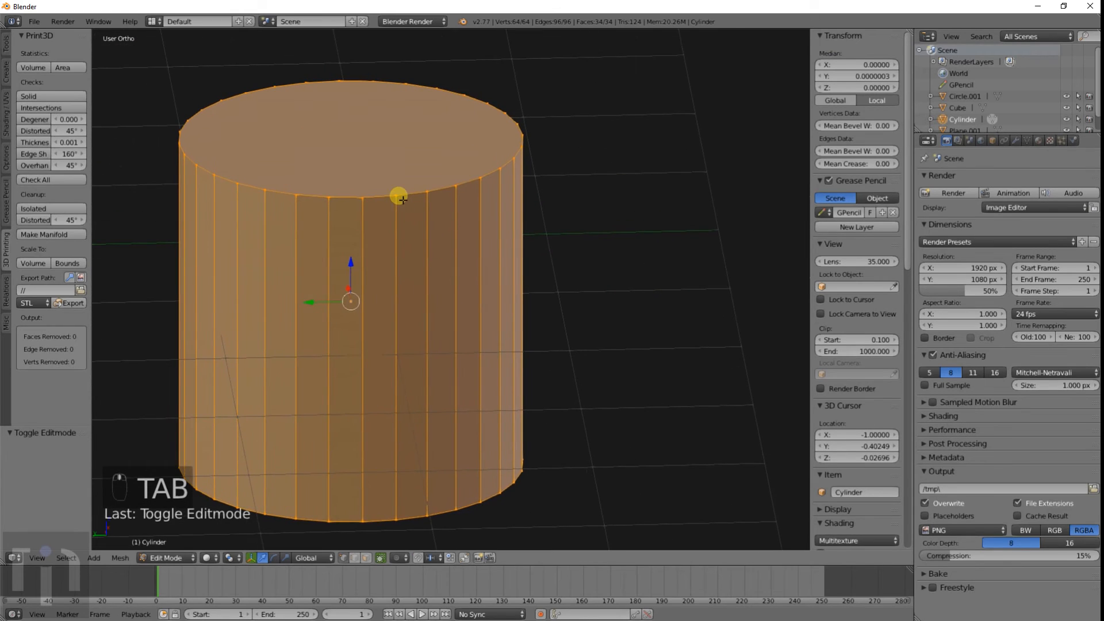
{"action": "right_click", "coordinate": [402, 199], "text": "alt"}
{"action": "key", "text": "e"}
{"action": "right_click", "coordinate": [480, 248]}
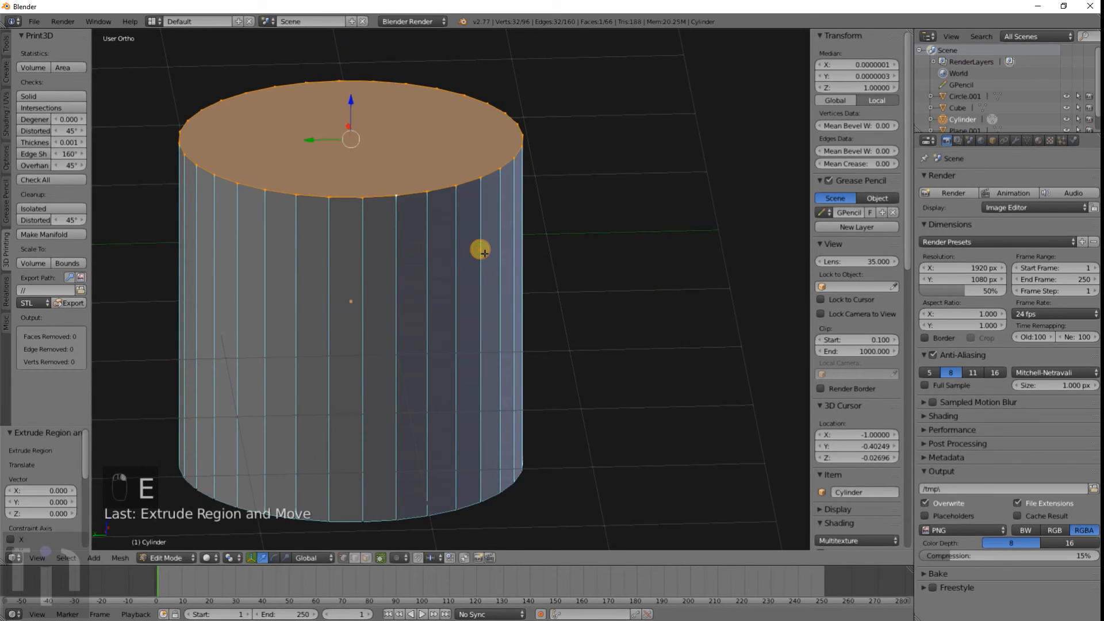
{"action": "type", "text": "s.5"}
{"action": "key", "text": "Return"}
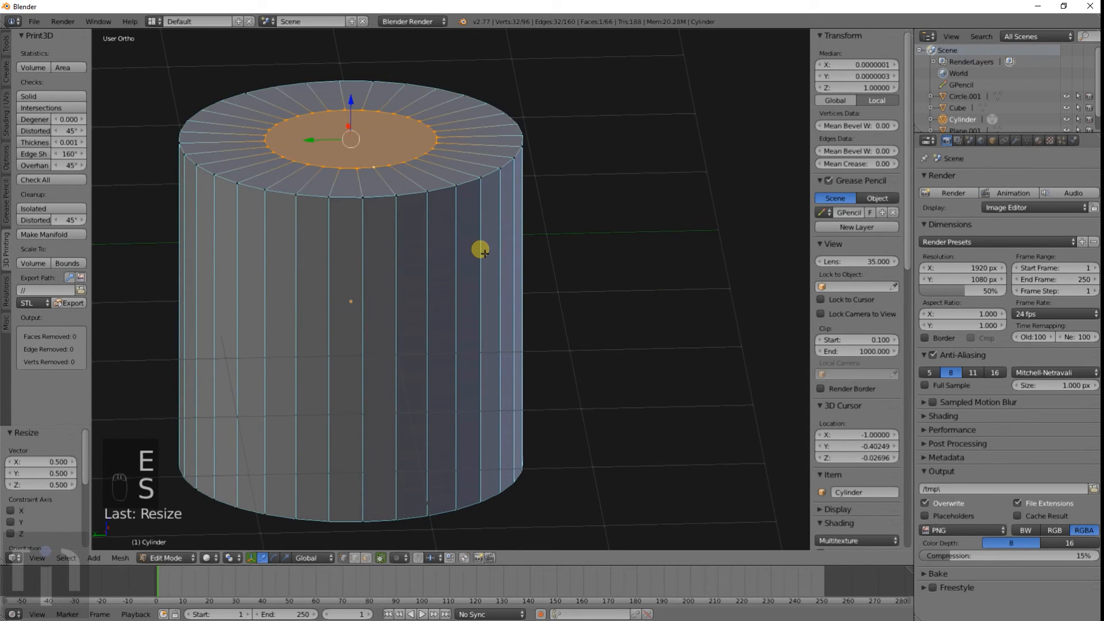
Extrude the cylinder's bottom face in place and scale it to 0.5 to match the top ring
{"action": "middle_click_drag", "start_coordinate": [462, 281], "coordinate": [453, 228]}
{"action": "right_click", "coordinate": [353, 481], "text": "alt"}
{"action": "key", "text": "e"}
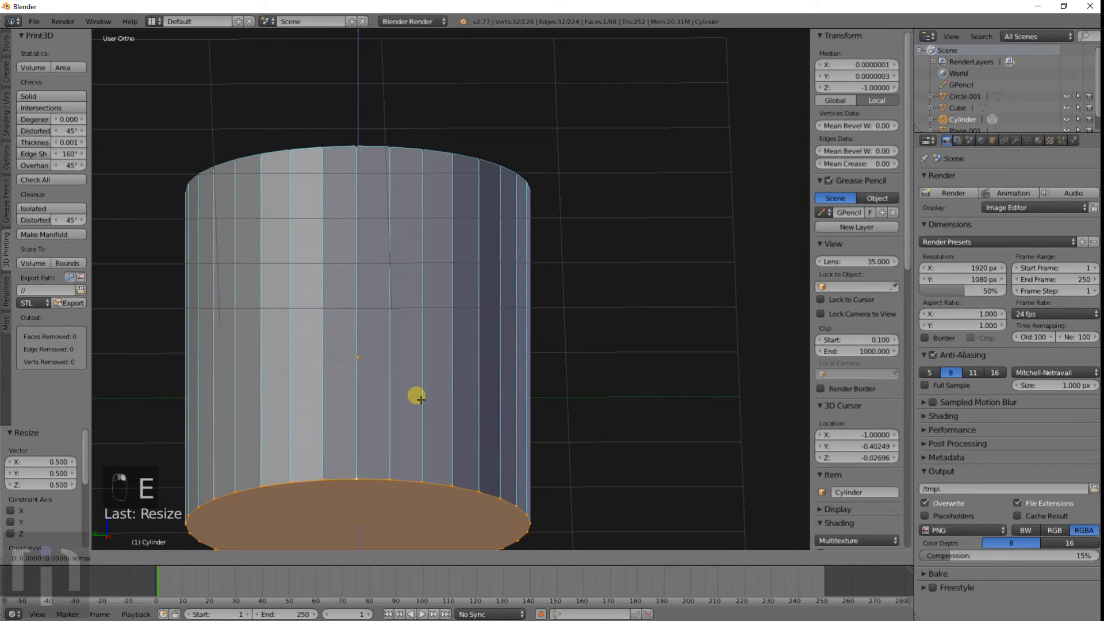
{"action": "right_click", "coordinate": [420, 399]}
{"action": "type", "text": "s.5"}
{"action": "left_click", "coordinate": [420, 399]}
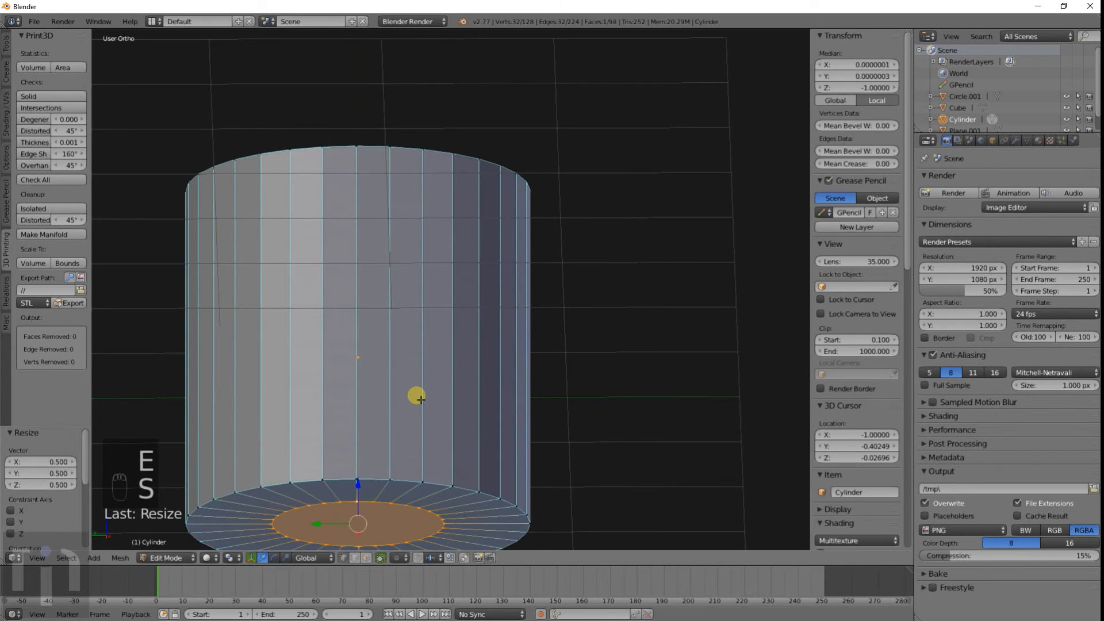
Delete only the inner circular faces on the cylinder's top and bottom, keeping their edges
{"action": "mouse_move", "coordinate": [366, 236]}
{"action": "middle_mouse_down"}
{"action": "mouse_move", "coordinate": [364, 270]}
{"action": "mouse_move", "coordinate": [360, 229]}
{"action": "middle_mouse_up"}
{"action": "scroll", "coordinate": [361, 187], "scroll_direction": "down", "scroll_amount": 2}
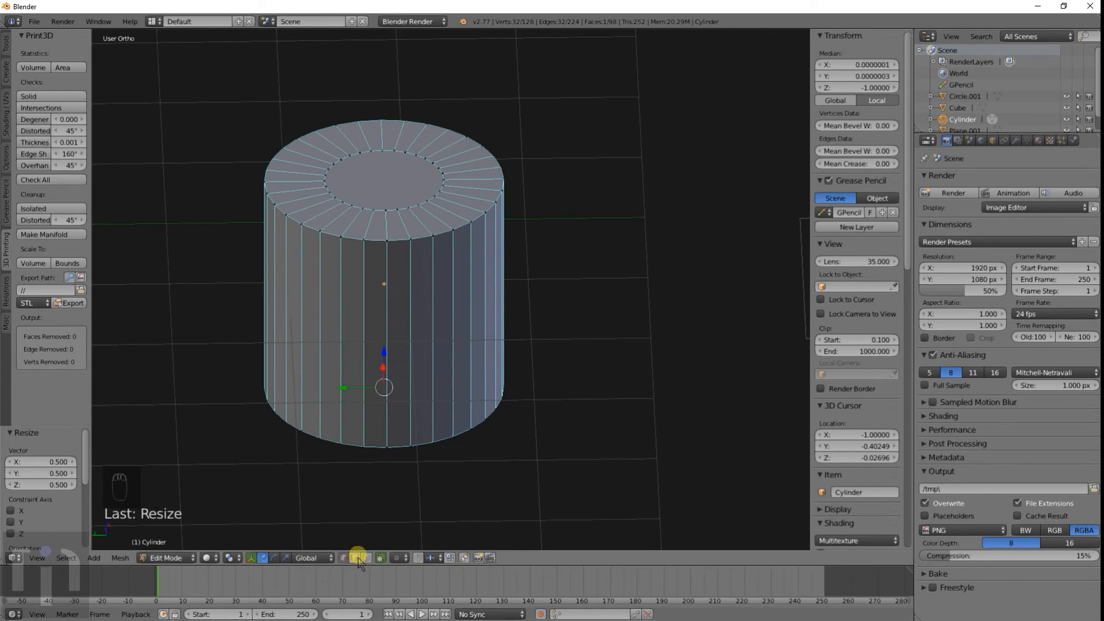
{"action": "right_click", "coordinate": [382, 184]}
{"action": "key", "text": "x"}
{"action": "left_click", "coordinate": [381, 185]}
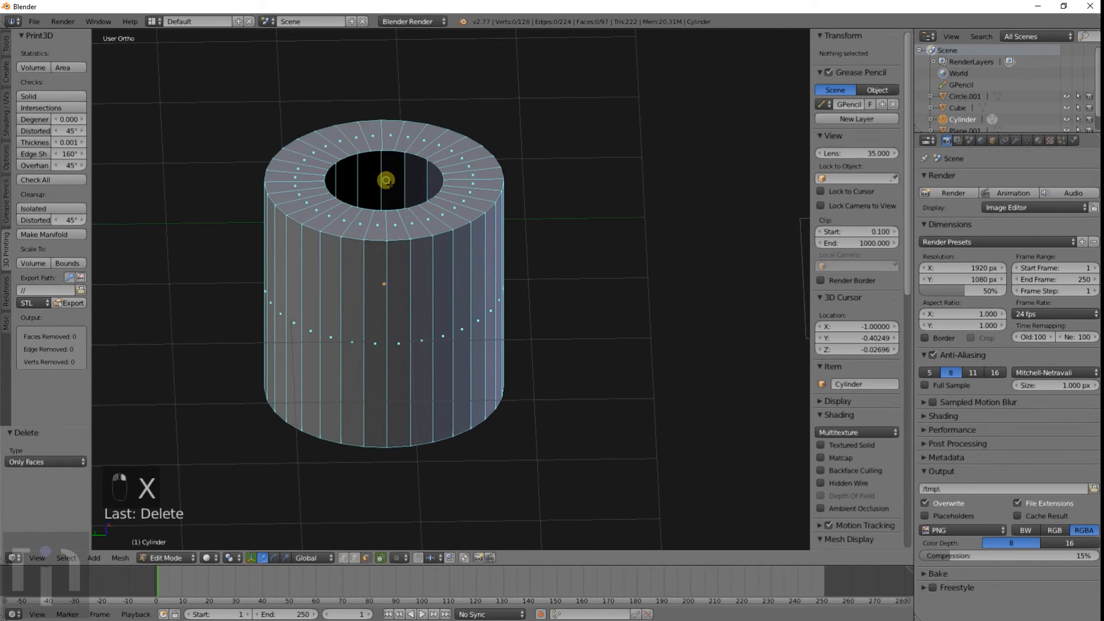
{"action": "middle_click_drag", "start_coordinate": [394, 276], "coordinate": [422, 340]}
{"action": "right_click", "coordinate": [385, 419]}
{"action": "key", "text": "x"}
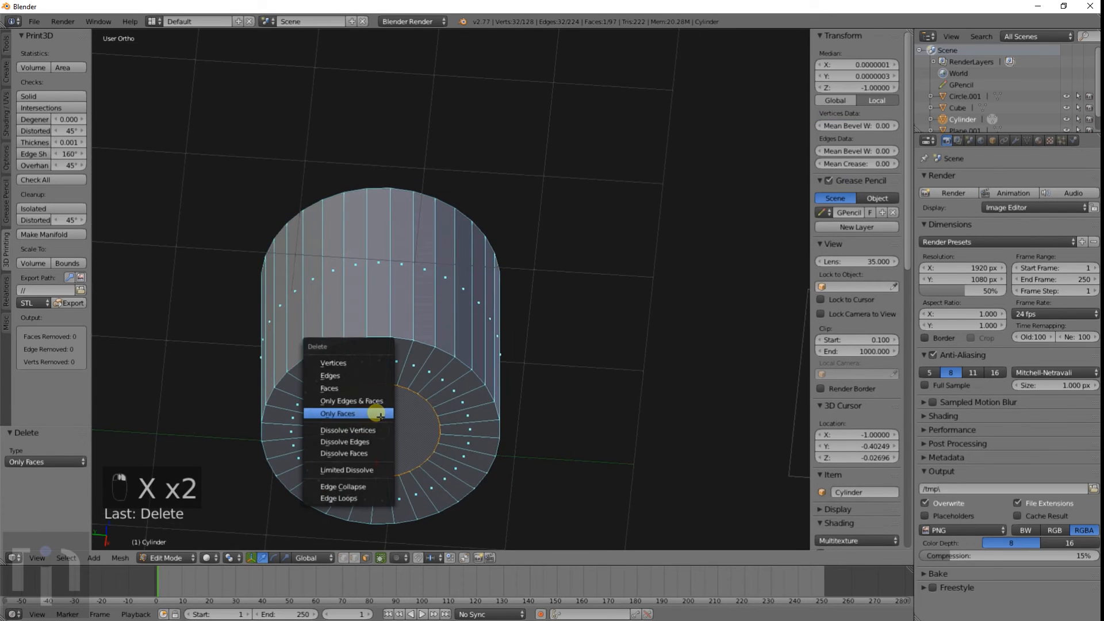
{"action": "left_click", "coordinate": [397, 409]}
{"action": "middle_click_drag", "start_coordinate": [404, 429], "coordinate": [446, 440]}
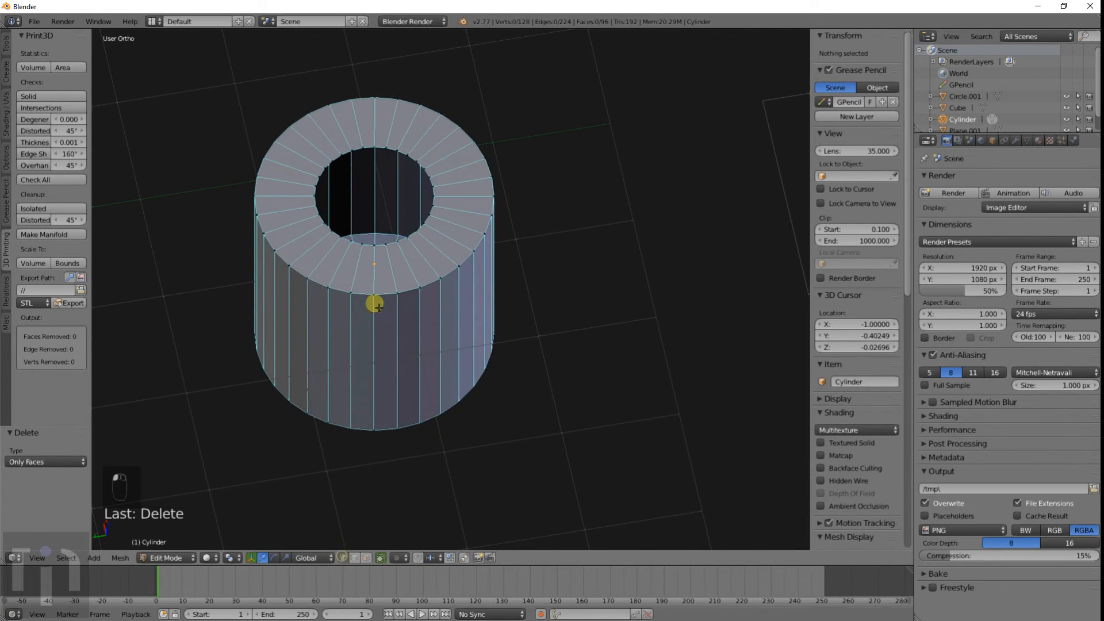
Select the top and bottom hole edge loops, try joining them with LoopTools Loft, and inspect the inner wall
{"action": "right_click", "coordinate": [383, 252], "text": "alt"}
{"action": "middle_click_drag", "start_coordinate": [402, 468], "coordinate": [405, 414]}
{"action": "key", "text": "w"}
{"action": "mouse_move", "coordinate": [389, 212]}
{"action": "left_click", "coordinate": [433, 268]}
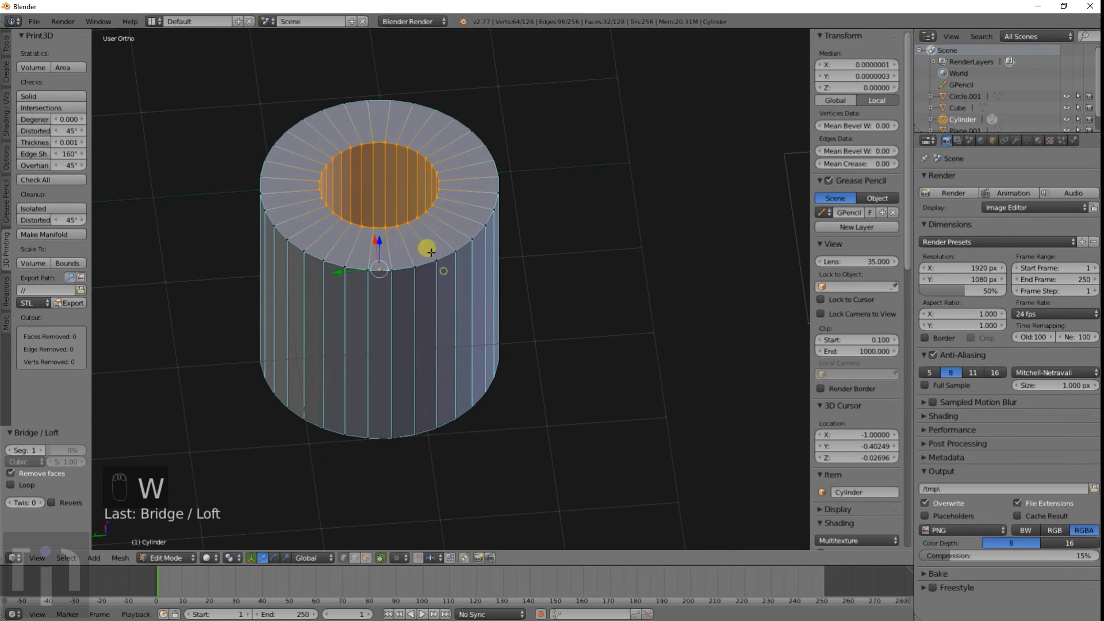
{"action": "middle_click_drag", "start_coordinate": [425, 246], "coordinate": [429, 350]}
{"action": "scroll", "coordinate": [429, 351], "scroll_direction": "up", "scroll_amount": 5}
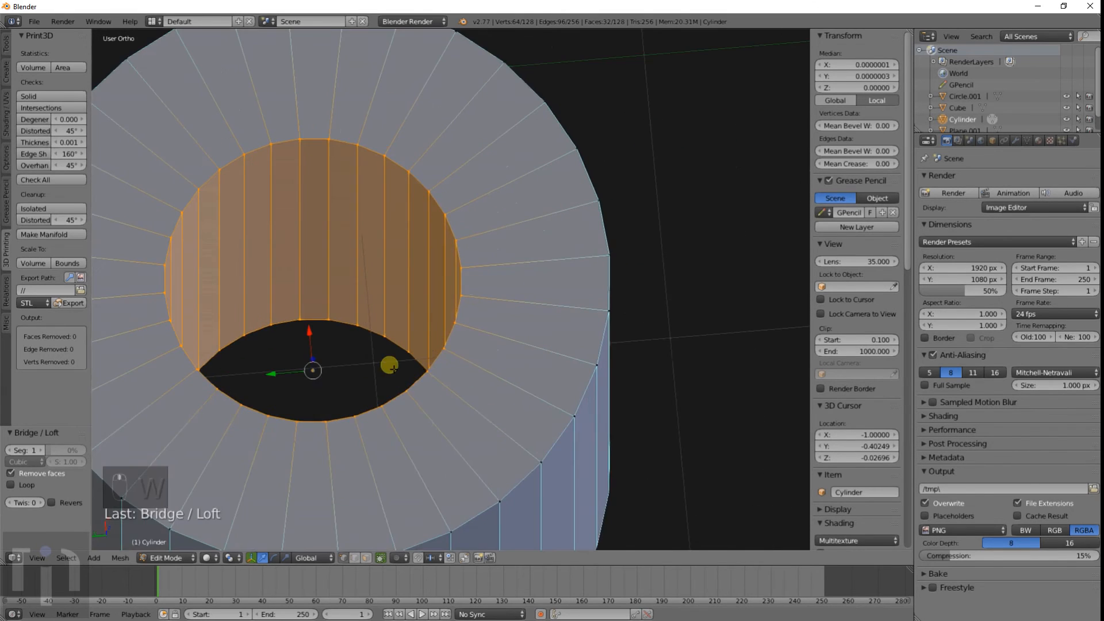
{"action": "scroll", "coordinate": [451, 336], "scroll_direction": "down", "scroll_amount": 2}
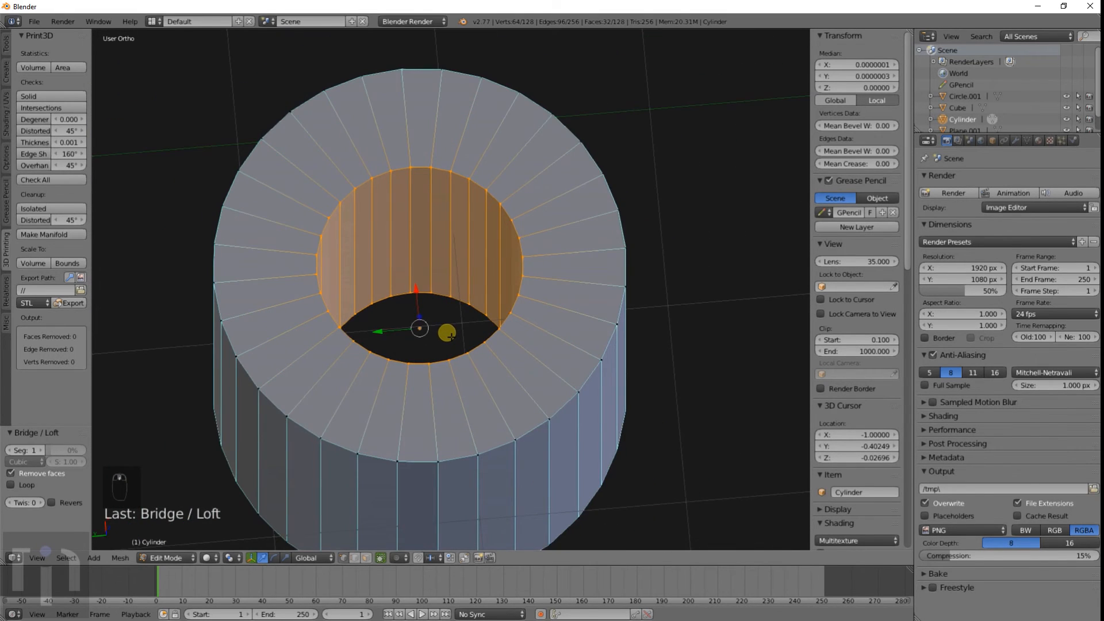
{"action": "scroll", "coordinate": [451, 335], "scroll_direction": "down", "scroll_amount": 4}
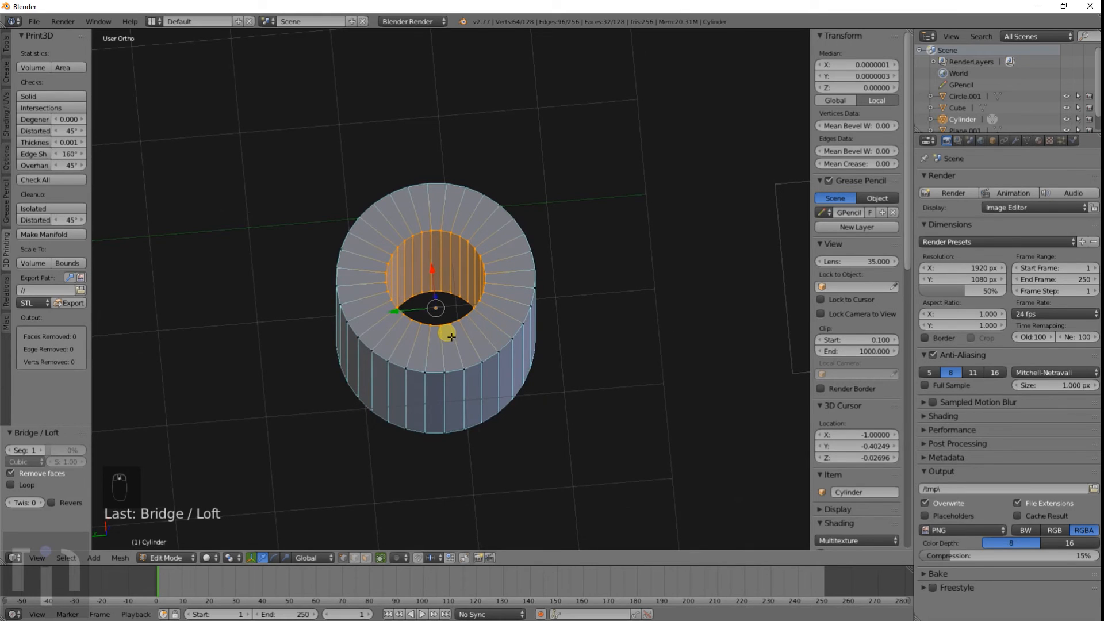
Undo the loft of the inner wall and deselect everything
{"action": "key", "text": "ctrl+z"}
{"action": "middle_click_drag", "start_coordinate": [449, 337], "coordinate": [458, 256]}
{"action": "key", "text": "a"}
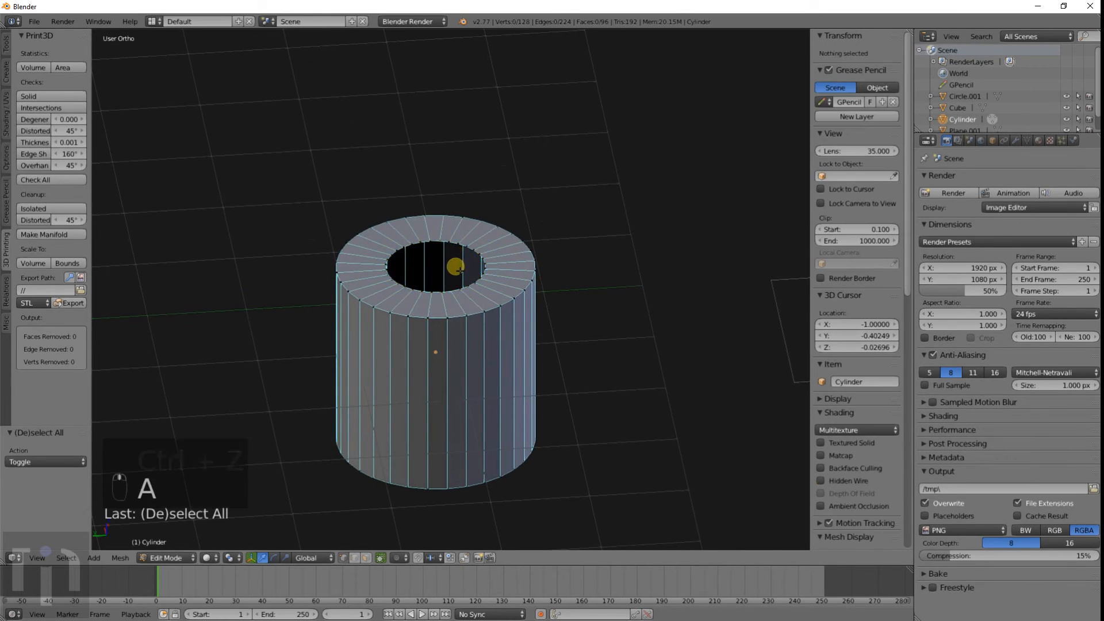
Add a circle inside the cylinder's mesh and move it along Y until it sits beside the cylinder
{"action": "key", "text": "shift+a"}
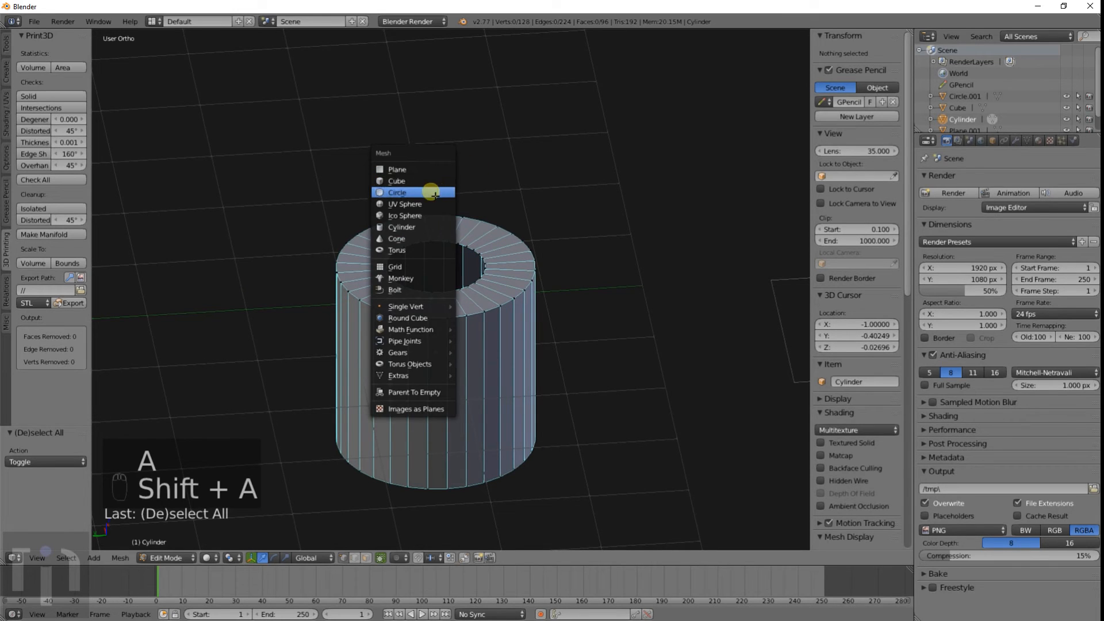
{"action": "left_click", "coordinate": [434, 190]}
{"action": "scroll", "coordinate": [454, 224], "scroll_direction": "down", "scroll_amount": 5}
{"action": "middle_click_drag", "start_coordinate": [463, 266], "coordinate": [443, 310]}
{"action": "key", "text": "g"}
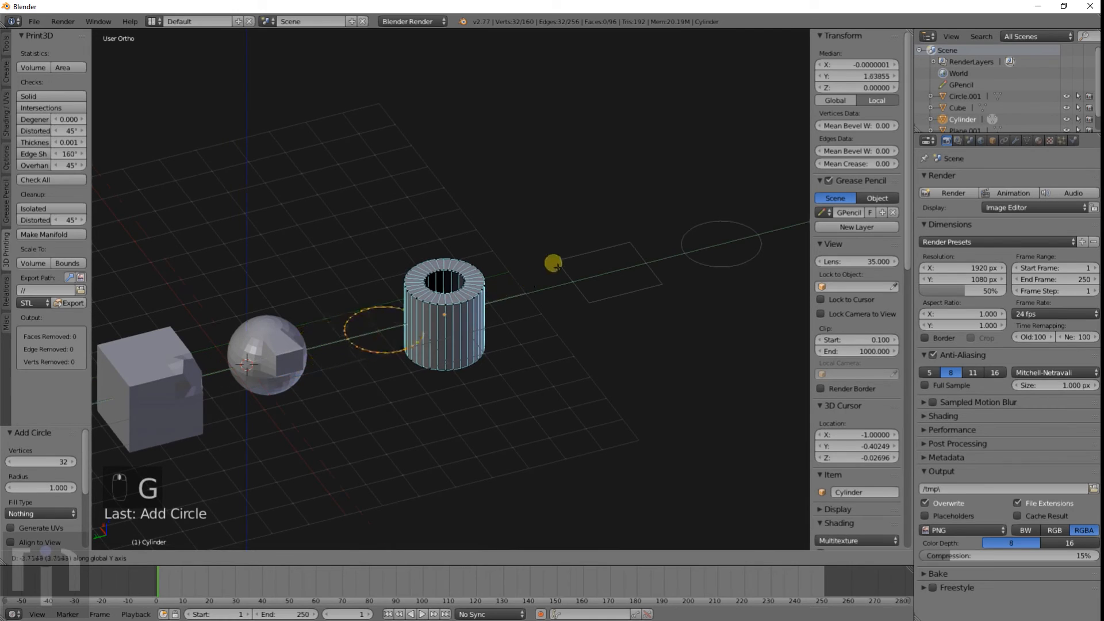
{"action": "left_click", "coordinate": [561, 311]}
Raise the circle about 3.44 along Z and shift it about 1 along Y, above and off-centre from the cylinder
{"action": "key", "text": "g"}
{"action": "key", "text": "z"}
{"action": "left_click", "coordinate": [525, 212]}
{"action": "key", "text": "g"}
{"action": "key", "text": "y"}
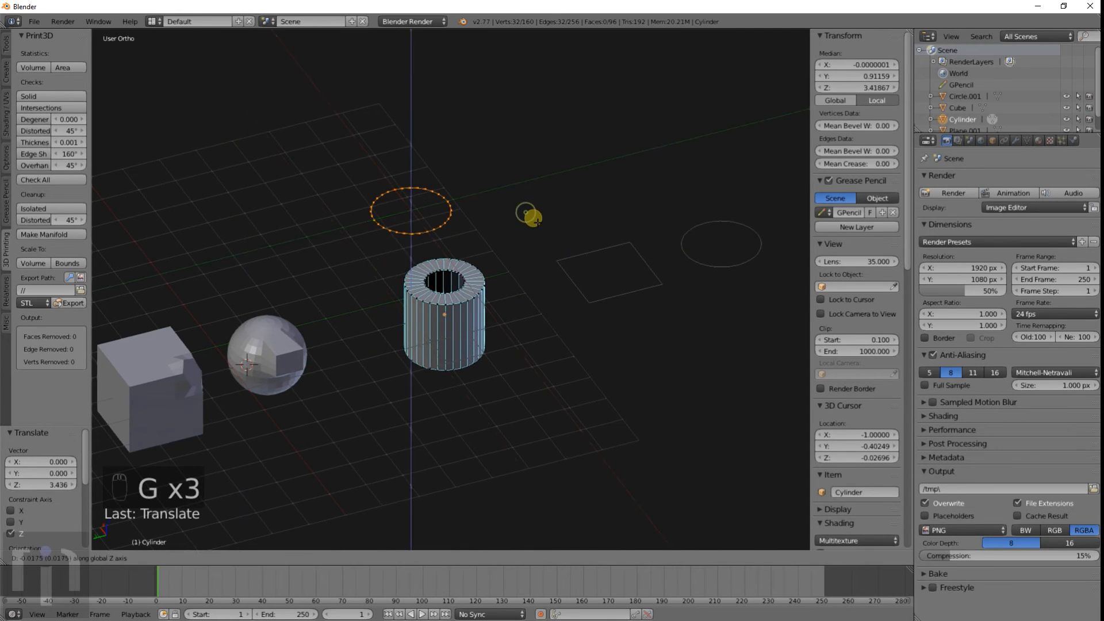
{"action": "left_click", "coordinate": [499, 233]}
Add the cylinder's top hole edge loop to the circle selection and connect the two with LoopTools Loft
{"action": "scroll", "coordinate": [482, 296], "scroll_direction": "up", "scroll_amount": 5}
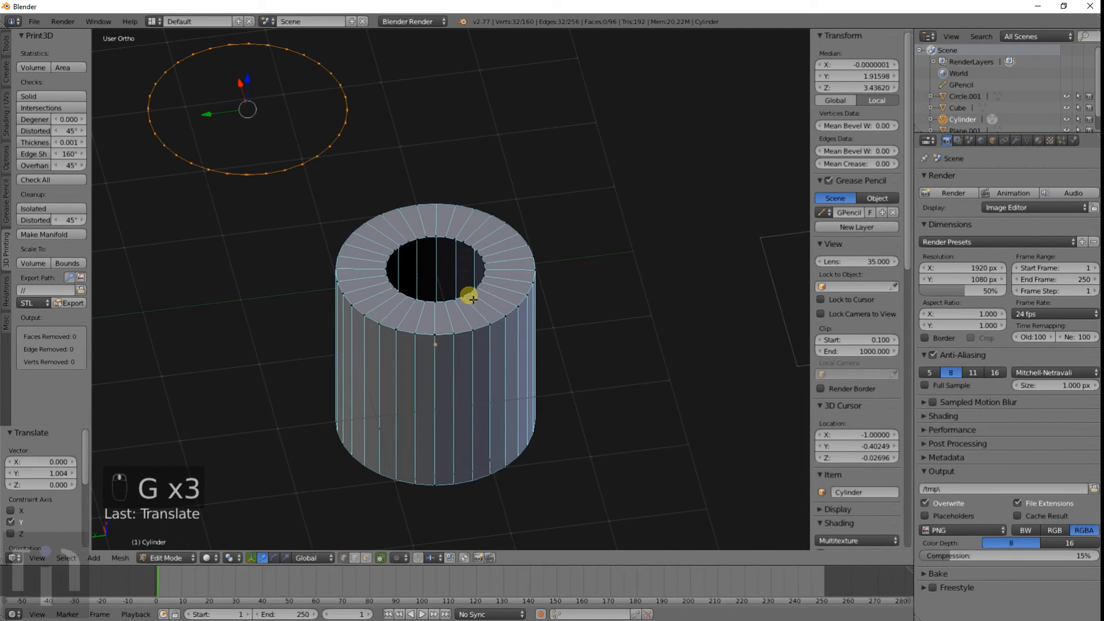
{"action": "right_click", "coordinate": [471, 297], "text": "alt+shift"}
{"action": "middle_click_drag", "start_coordinate": [460, 328], "coordinate": [450, 300]}
{"action": "middle_click_drag", "start_coordinate": [445, 251], "coordinate": [456, 345]}
{"action": "key", "text": "w"}
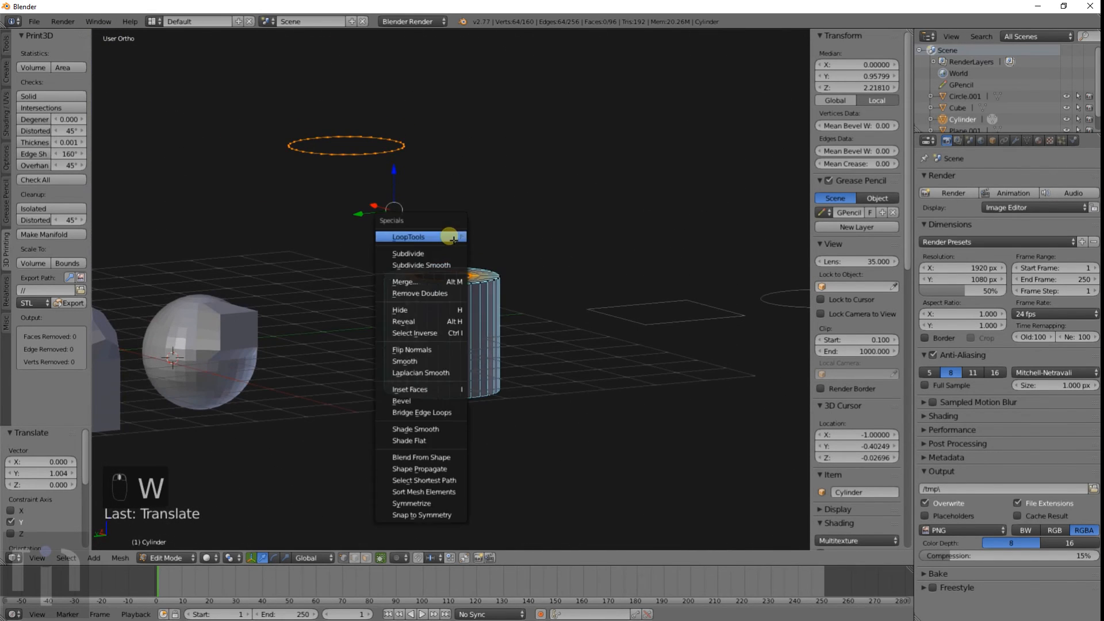
{"action": "mouse_move", "coordinate": [457, 237]}
{"action": "left_click", "coordinate": [511, 293]}
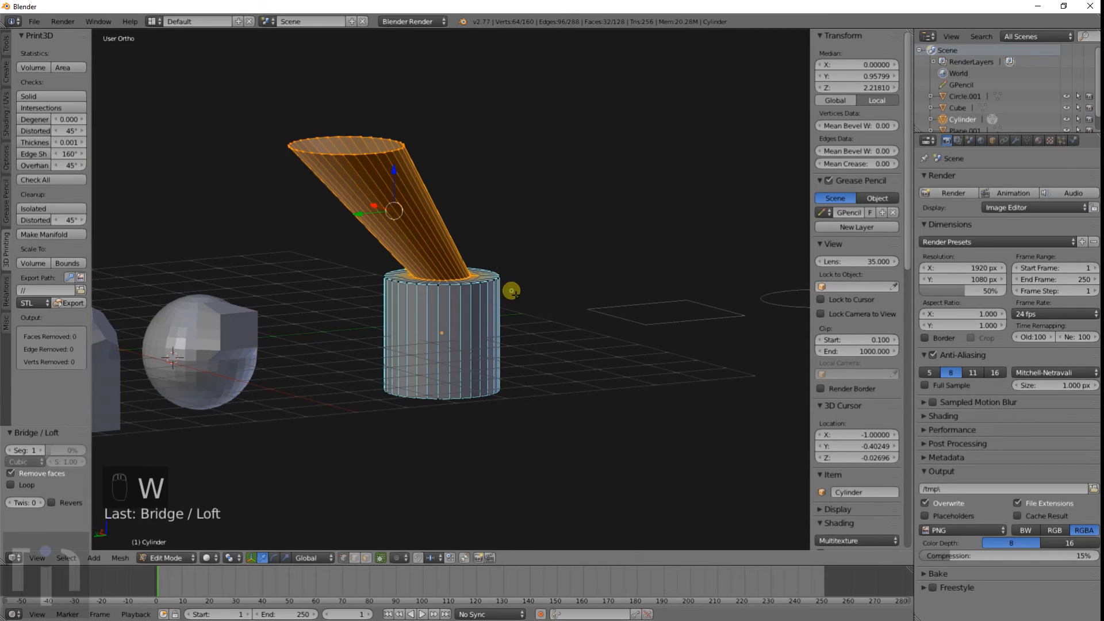
Flip the normals of the selected lofted tube faces and inspect the shading in object mode
{"action": "middle_click_drag", "start_coordinate": [478, 210], "coordinate": [392, 173]}
{"action": "key", "text": "Tab"}
{"action": "key", "text": "Tab"}
{"action": "scroll", "coordinate": [468, 300], "scroll_direction": "down", "scroll_amount": 5}
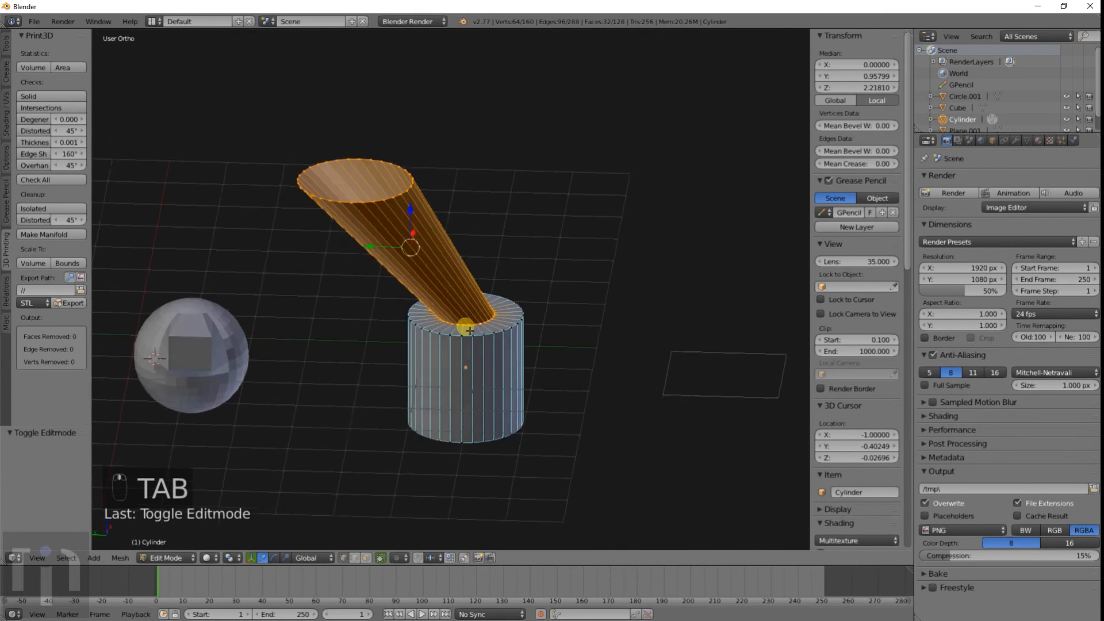
{"action": "middle_click_drag", "start_coordinate": [451, 328], "coordinate": [466, 244]}
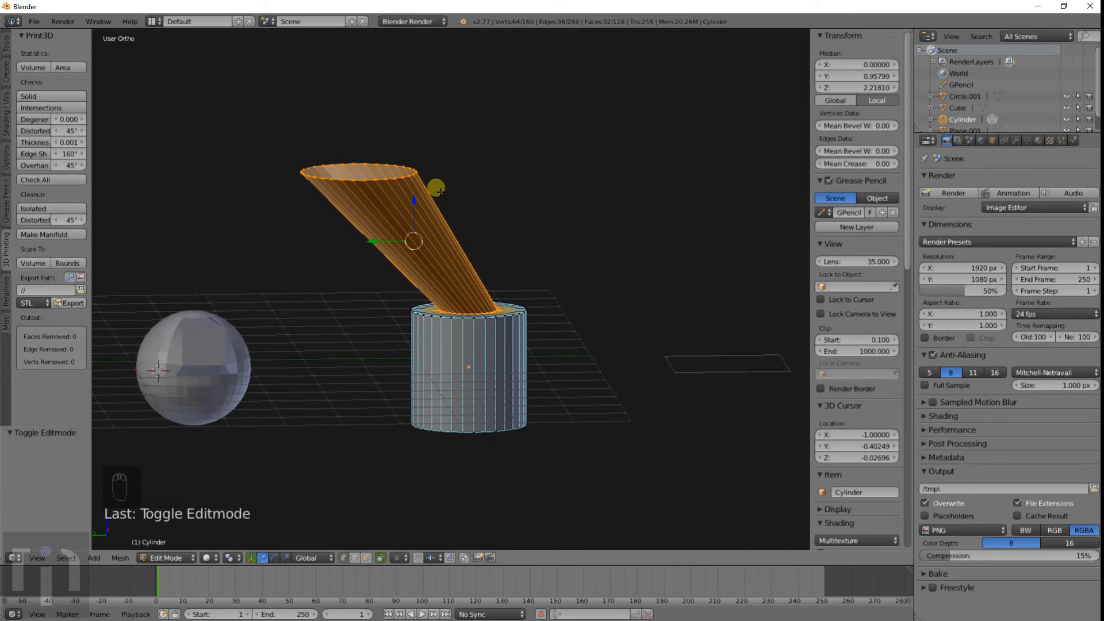
{"action": "left_click", "coordinate": [7, 108]}
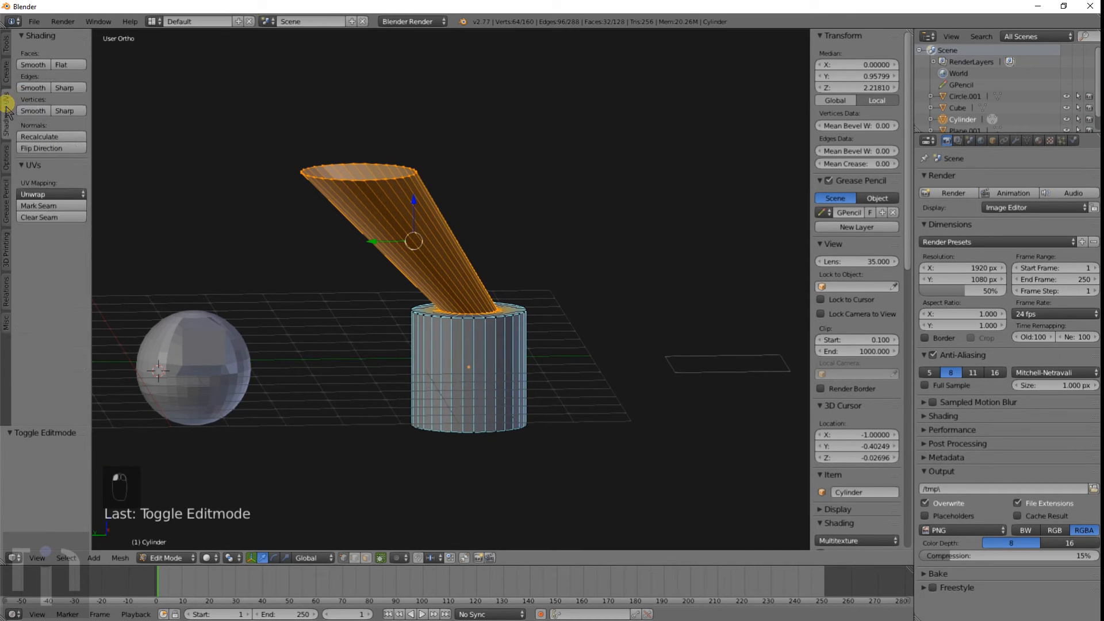
{"action": "left_click", "coordinate": [46, 147]}
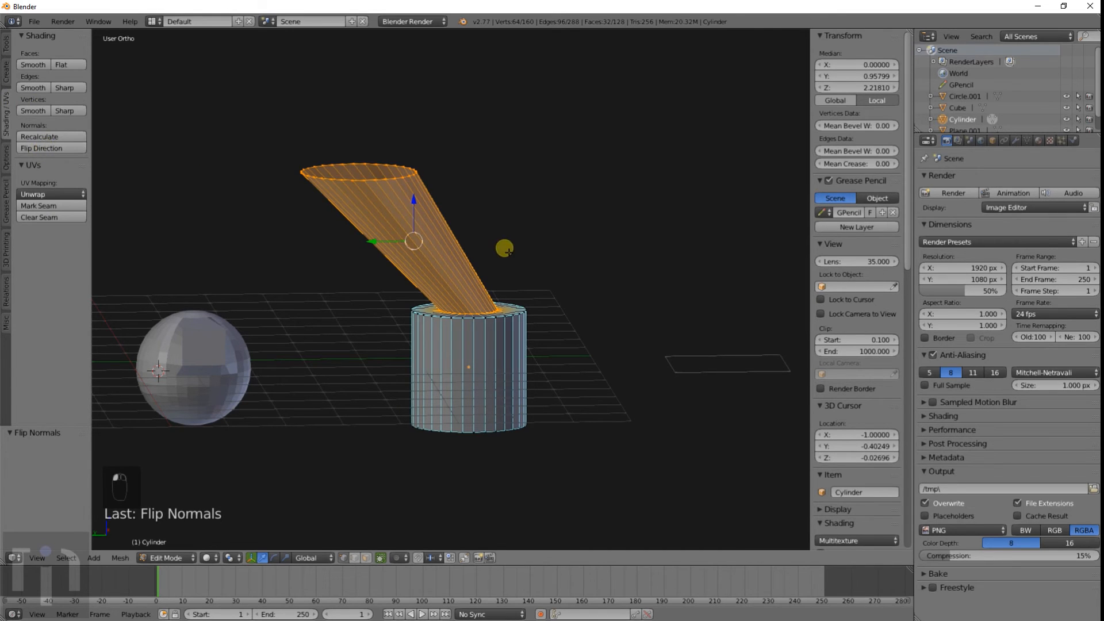
{"action": "key", "text": "Tab"}
{"action": "middle_click_drag", "start_coordinate": [502, 257], "coordinate": [524, 261]}
{"action": "key", "text": "Tab"}
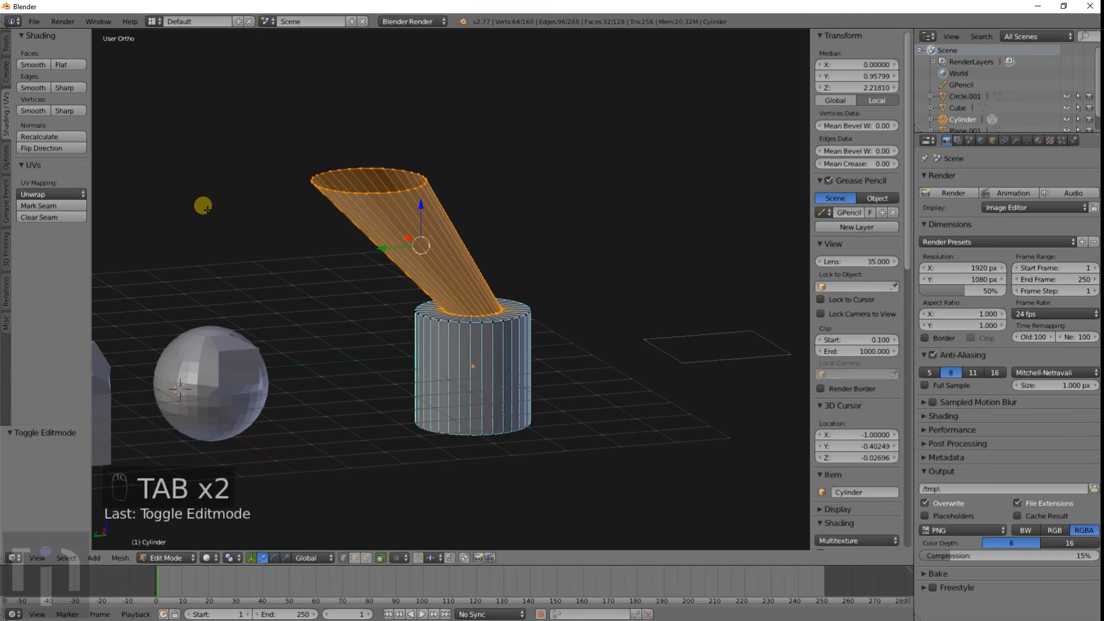
Flip the lofted tube's normals twice more, checking the shading in object mode in between
{"action": "left_click", "coordinate": [49, 147]}
{"action": "key", "text": "Tab"}
{"action": "middle_click_drag", "start_coordinate": [536, 220], "coordinate": [537, 251]}
{"action": "key", "text": "Tab"}
{"action": "scroll", "coordinate": [477, 221], "scroll_direction": "up", "scroll_amount": 4}
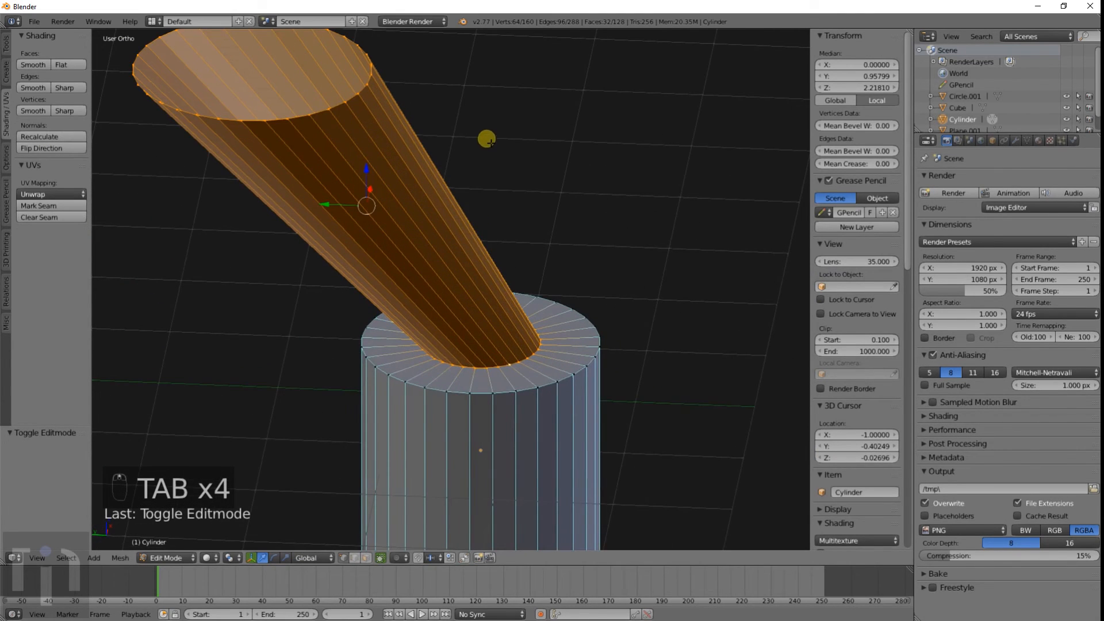
{"action": "key", "text": "w"}
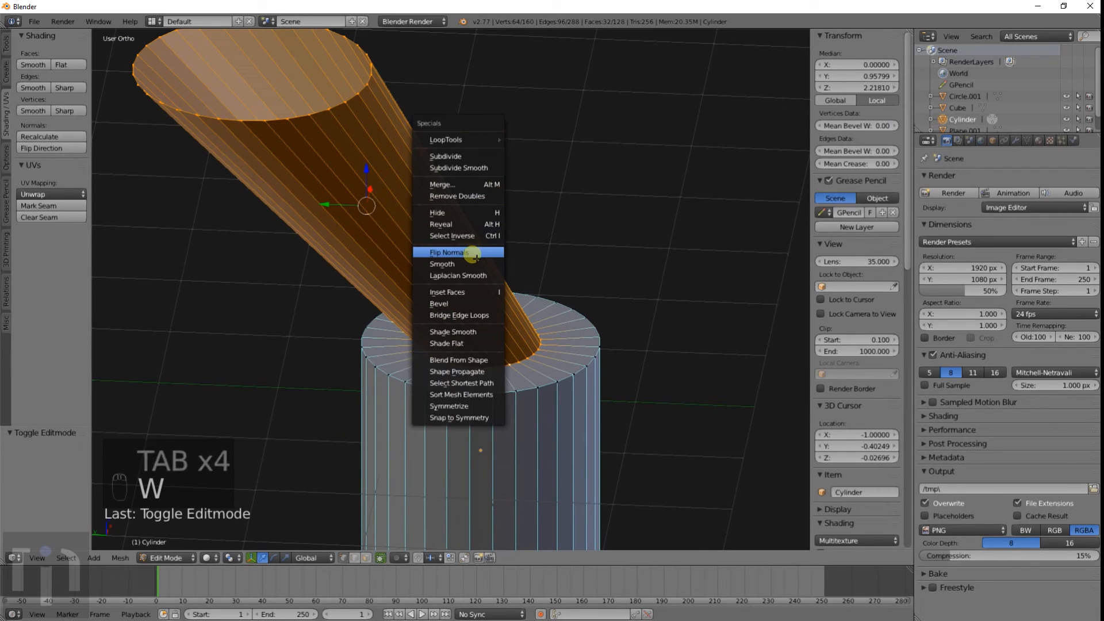
{"action": "scroll", "coordinate": [472, 250], "scroll_direction": "down", "scroll_amount": 5}
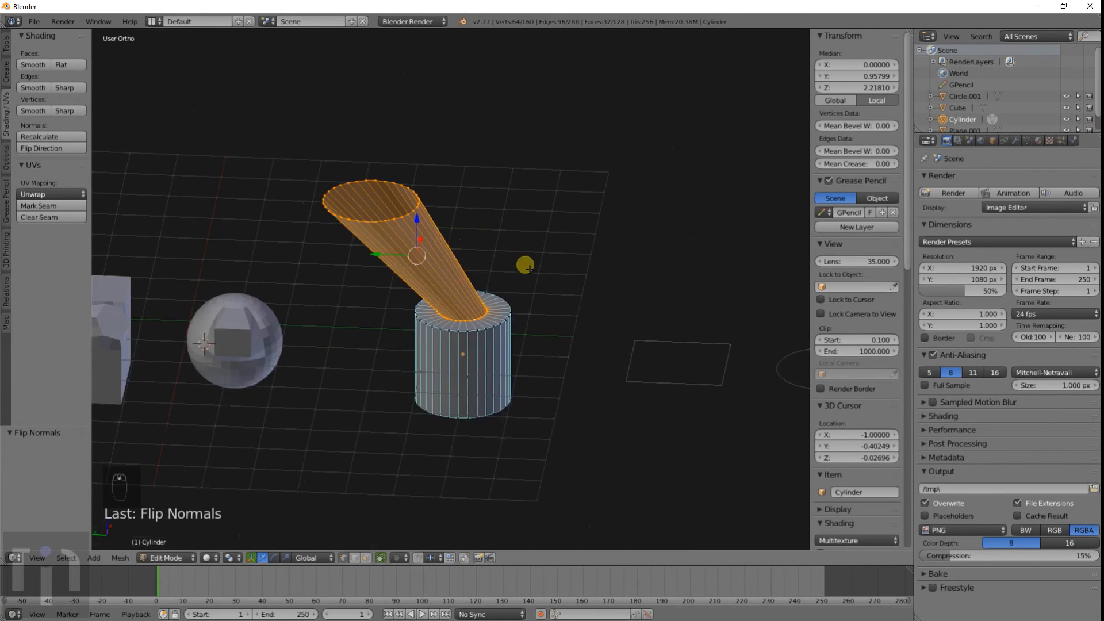
Leave mesh editing and delete the cylinder object with its lofted tube
{"action": "middle_click_drag", "start_coordinate": [519, 263], "coordinate": [496, 317]}
{"action": "key", "text": "Tab"}
{"action": "key", "text": "x"}
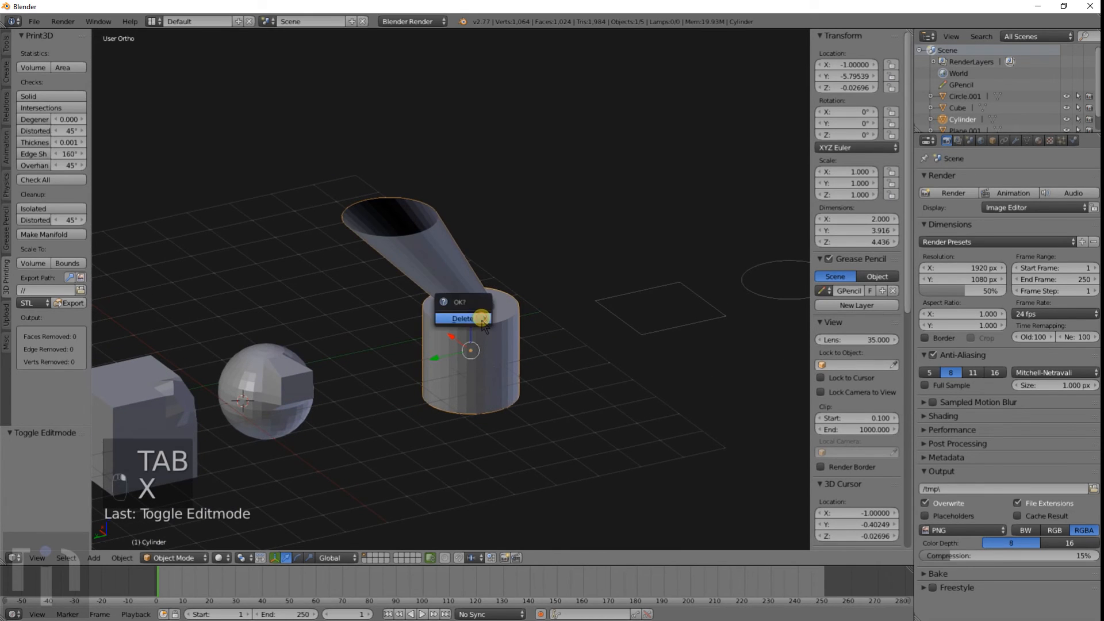
{"action": "left_click", "coordinate": [495, 319]}
Open the square outline Plane.001 for mesh editing and select all of its vertices
{"action": "right_click", "coordinate": [668, 327]}
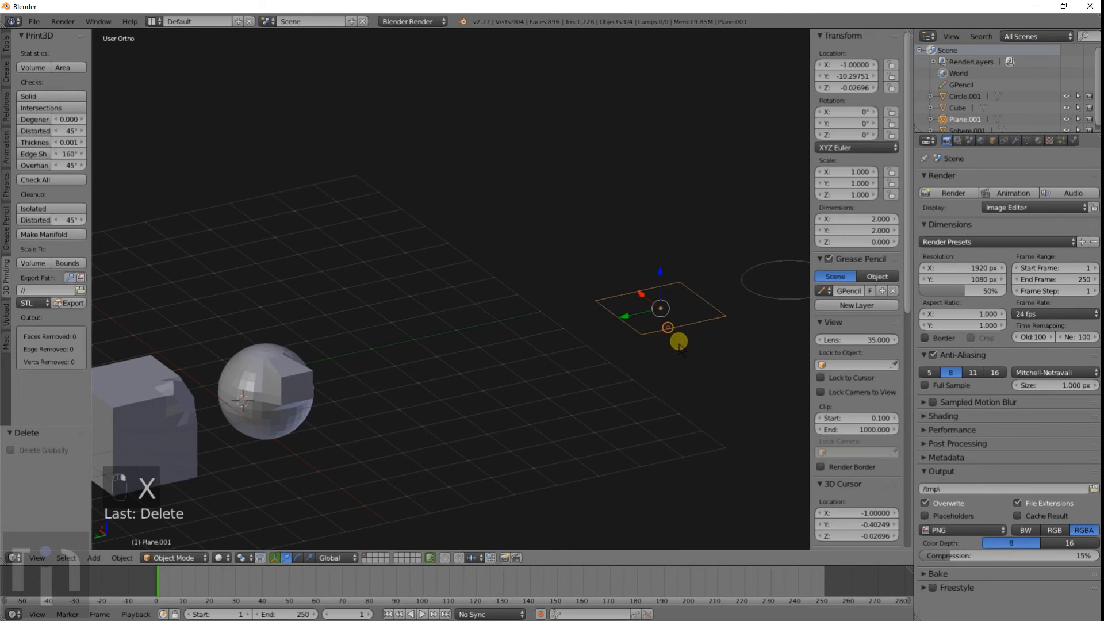
{"action": "middle_click_drag", "start_coordinate": [678, 341], "coordinate": [468, 343], "text": "shift"}
{"action": "key", "text": "Tab"}
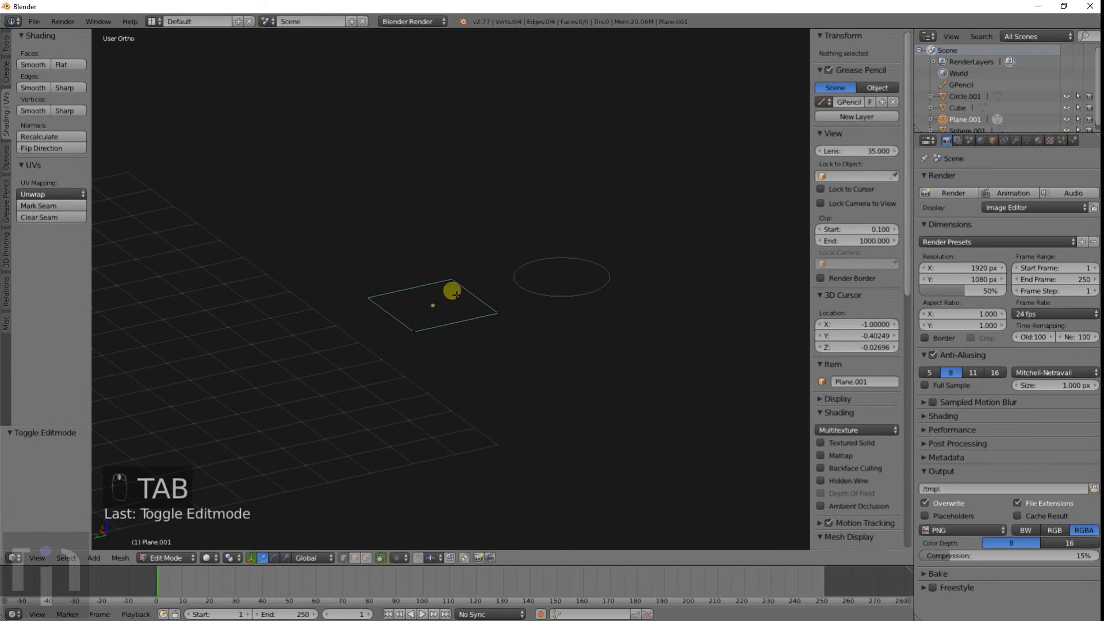
{"action": "middle_click_drag", "start_coordinate": [462, 300], "coordinate": [451, 358]}
{"action": "scroll", "coordinate": [512, 267], "scroll_direction": "up", "scroll_amount": 5}
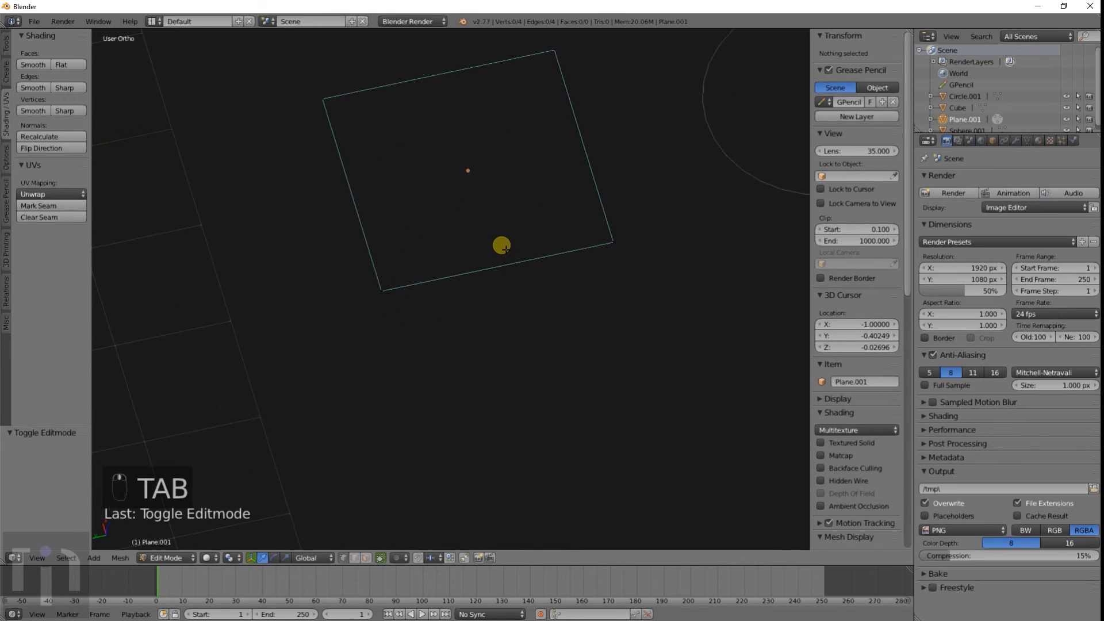
{"action": "key", "text": "a"}
{"action": "key", "text": "a"}
{"action": "middle_click_drag", "start_coordinate": [500, 246], "coordinate": [473, 303], "text": "shift"}
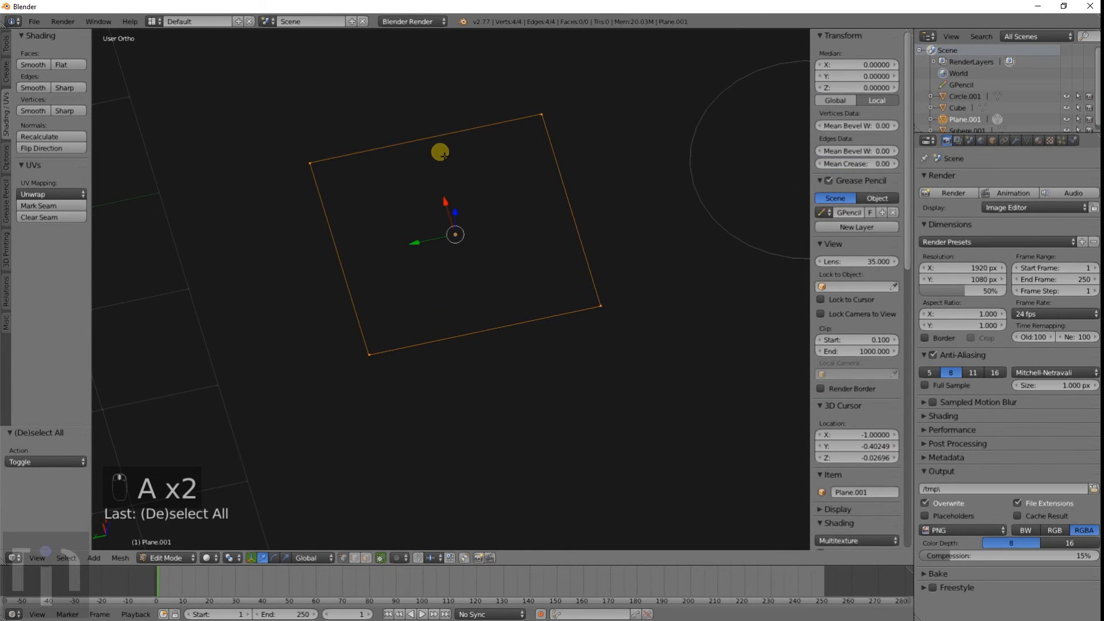
{"action": "key", "text": "Tab"}
{"action": "key", "text": "Tab"}
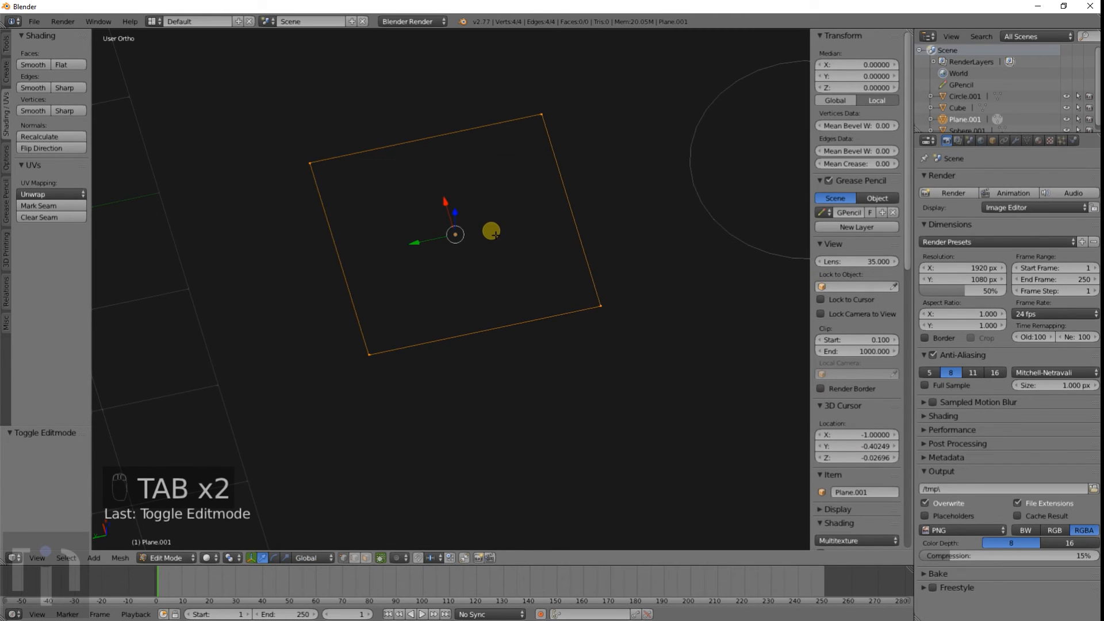
Subdivide the square outline's edges four times with one cut each
{"action": "middle_click_drag", "start_coordinate": [494, 233], "coordinate": [490, 229]}
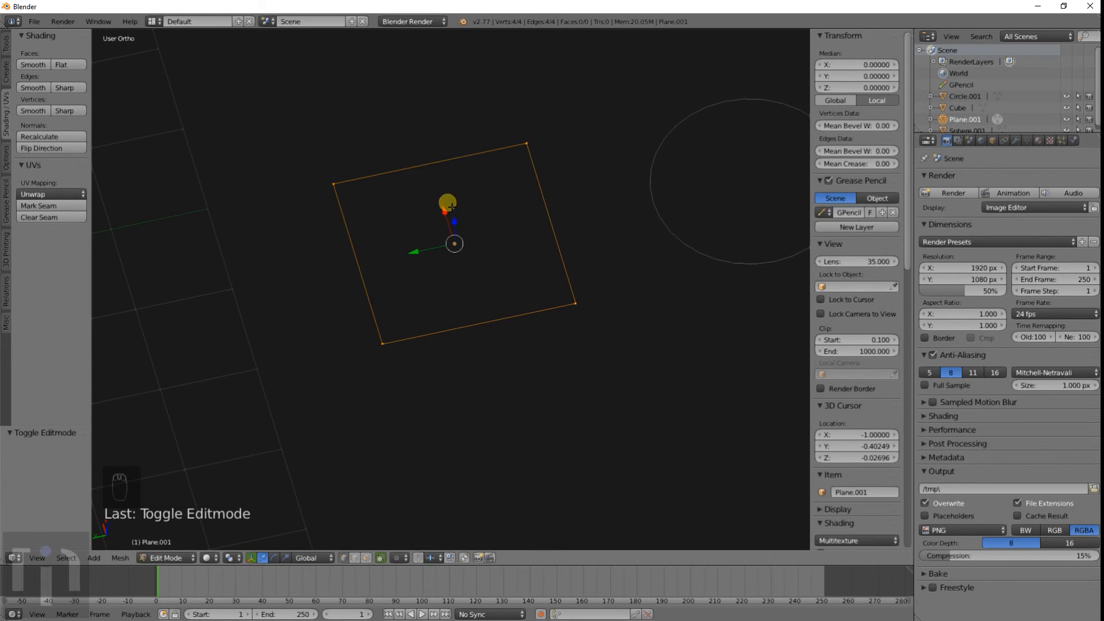
{"action": "key", "text": "w"}
{"action": "mouse_move", "coordinate": [423, 90]}
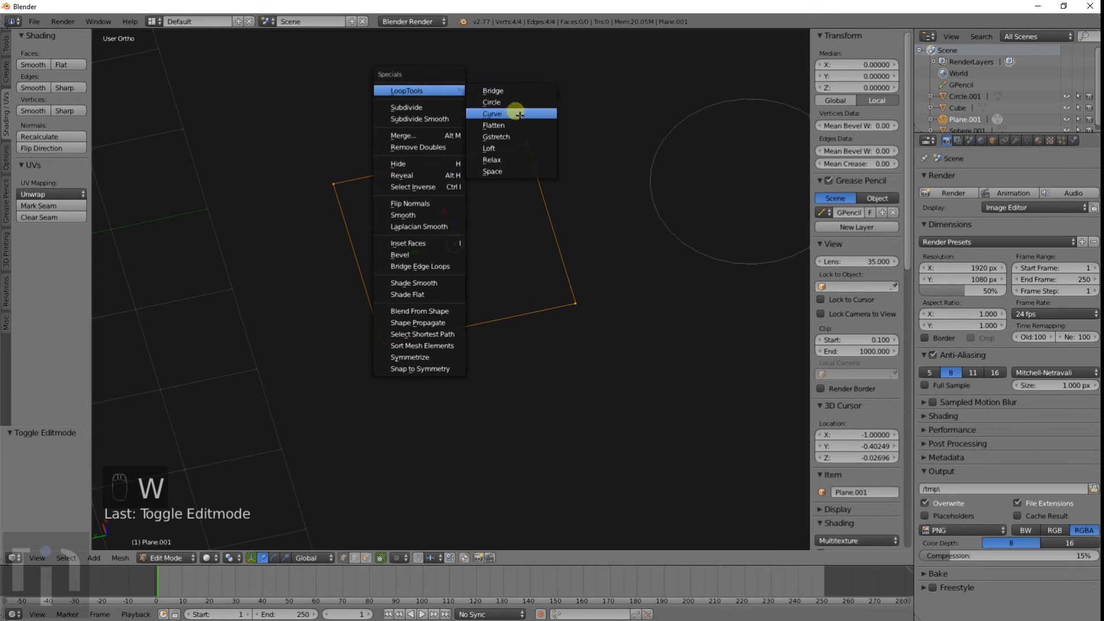
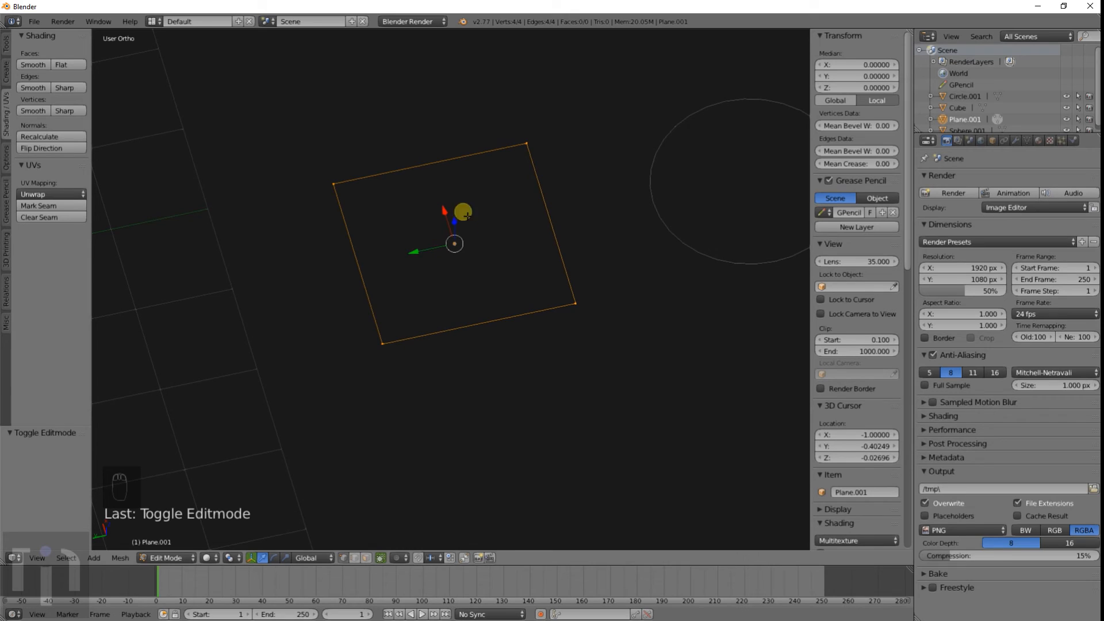
{"action": "key", "text": "w"}
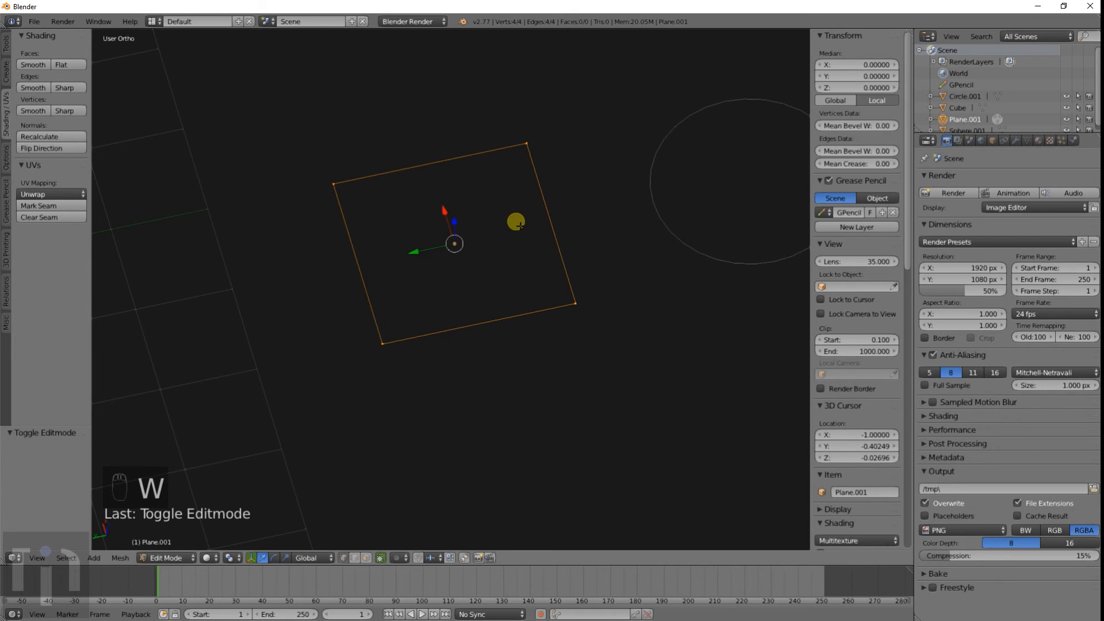
{"action": "key", "text": "w"}
{"action": "left_click", "coordinate": [470, 227]}
{"action": "key", "text": "w"}
{"action": "left_click", "coordinate": [470, 226]}
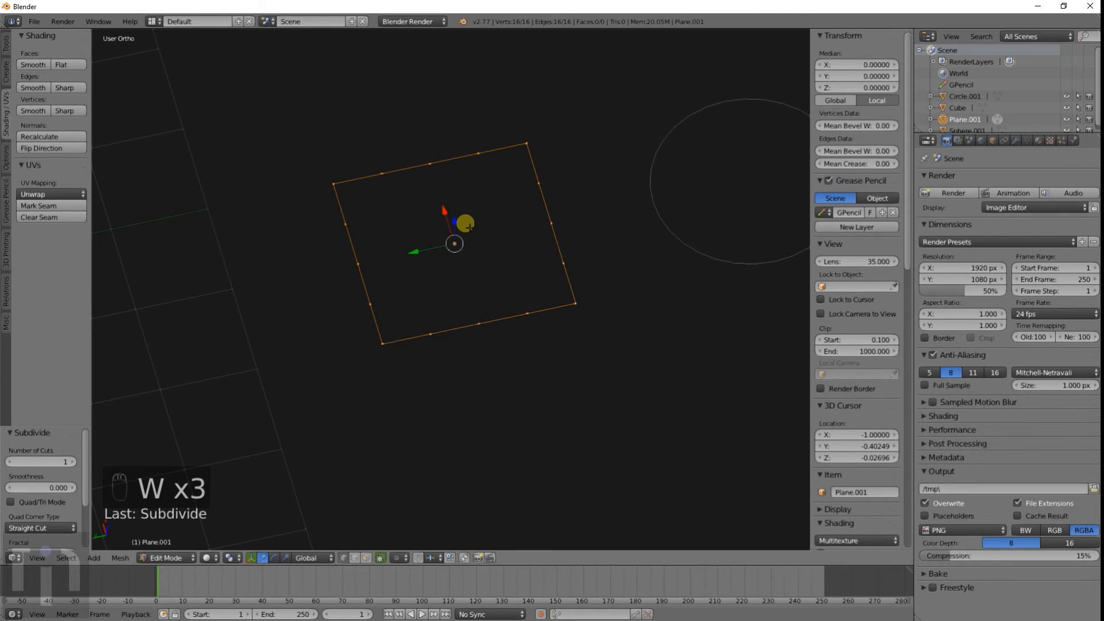
{"action": "key", "text": "w"}
{"action": "left_click", "coordinate": [469, 227]}
{"action": "key", "text": "w"}
{"action": "left_click", "coordinate": [470, 227]}
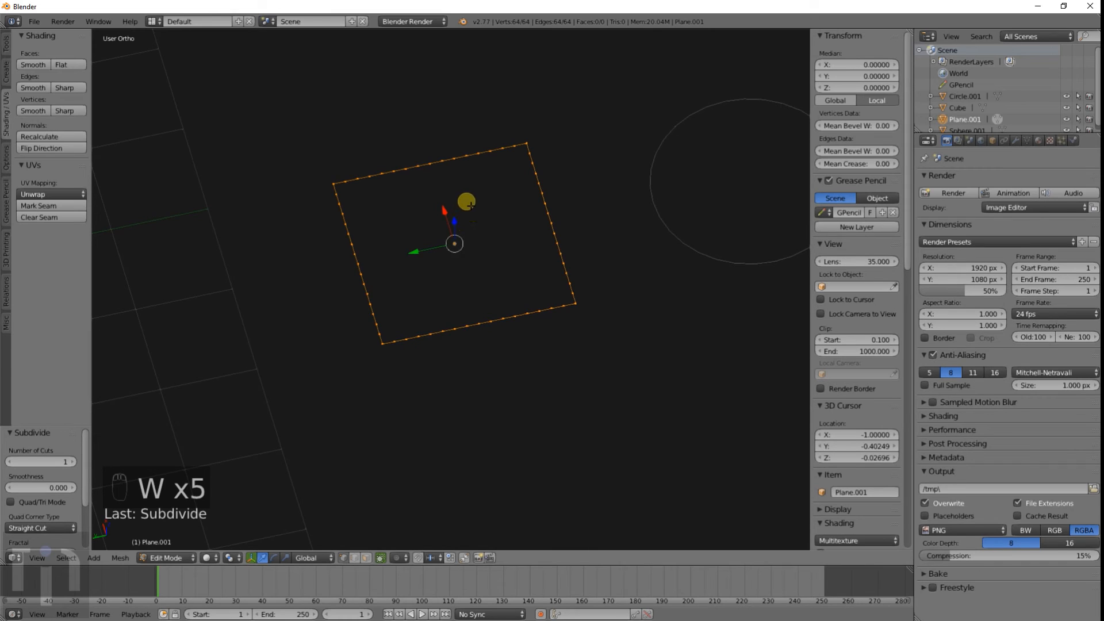
Apply LoopTools Relax to the subdivided square outline
{"action": "middle_click_drag", "start_coordinate": [530, 194], "coordinate": [470, 313]}
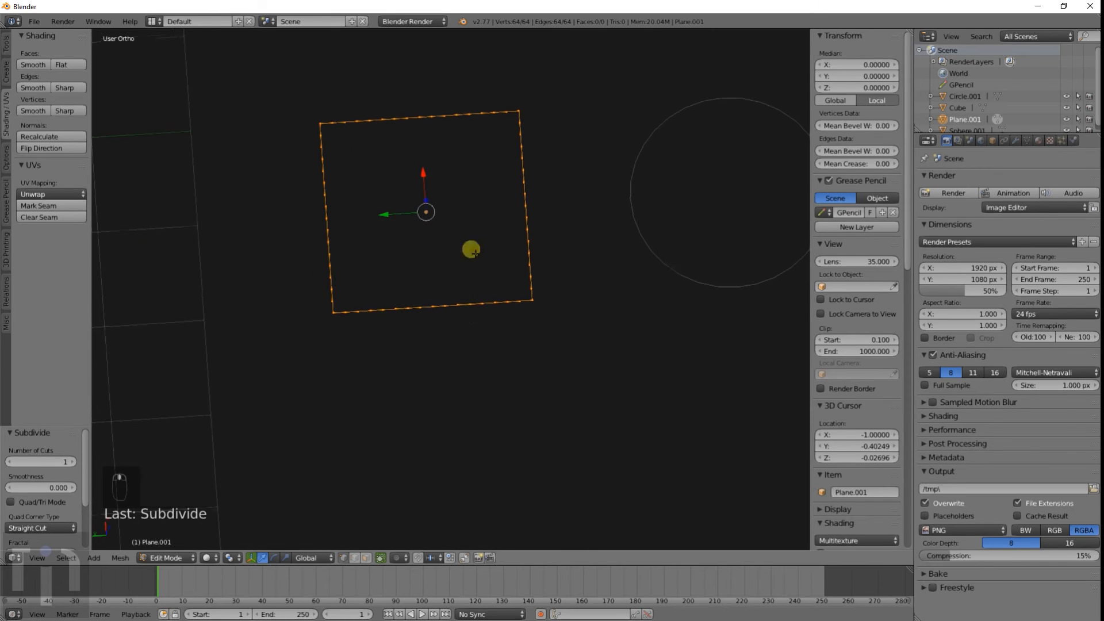
{"action": "scroll", "coordinate": [470, 320], "scroll_direction": "up", "scroll_amount": 3}
{"action": "key", "text": "w"}
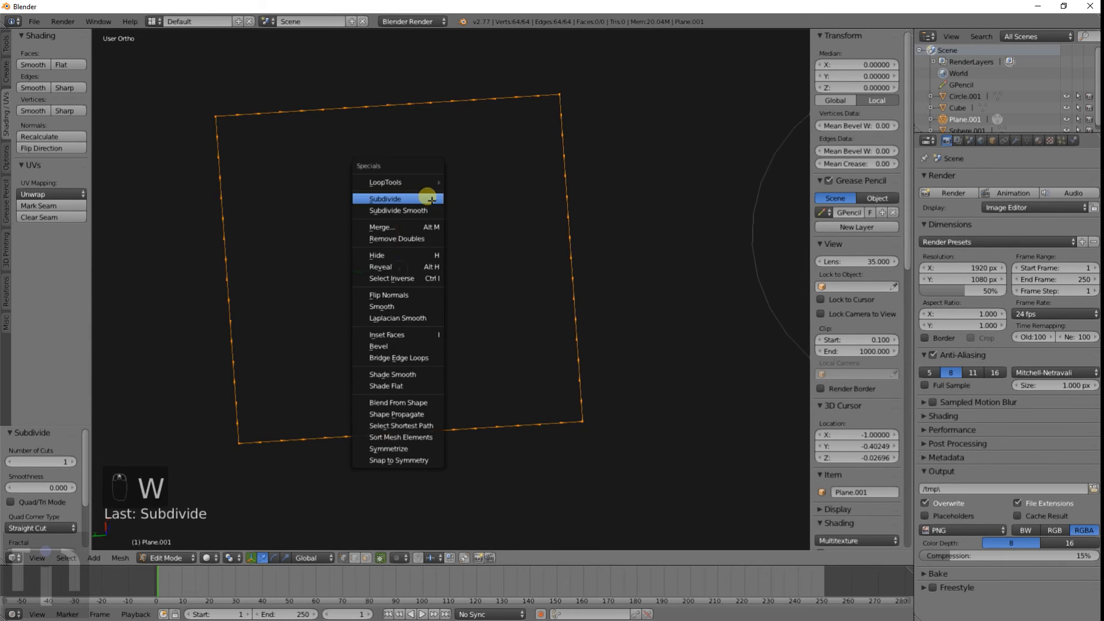
{"action": "mouse_move", "coordinate": [440, 182]}
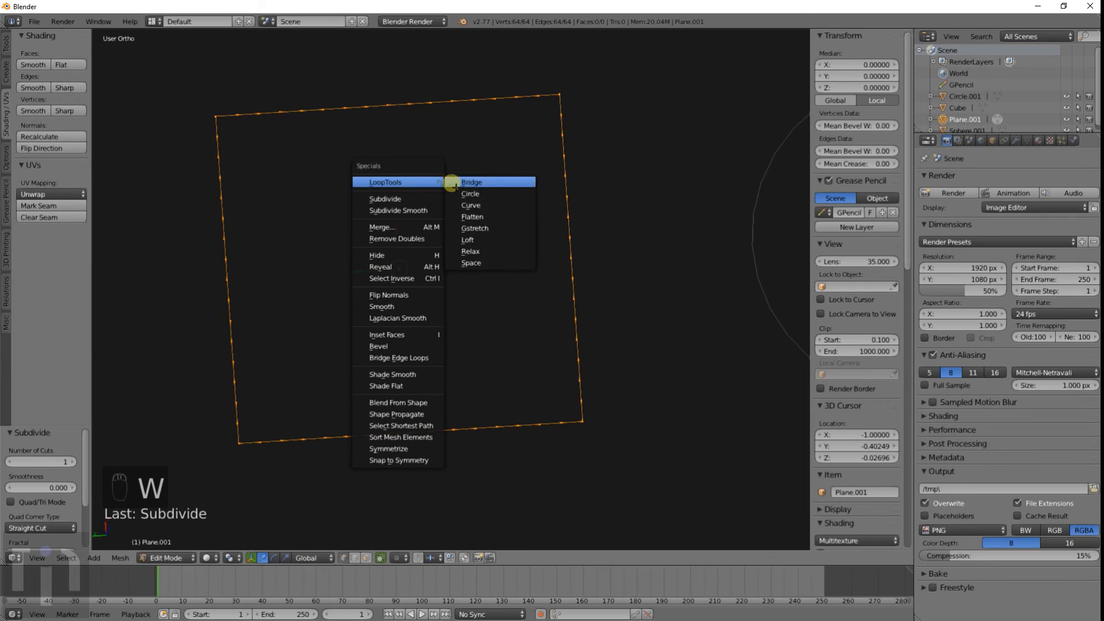
{"action": "left_click", "coordinate": [521, 253]}
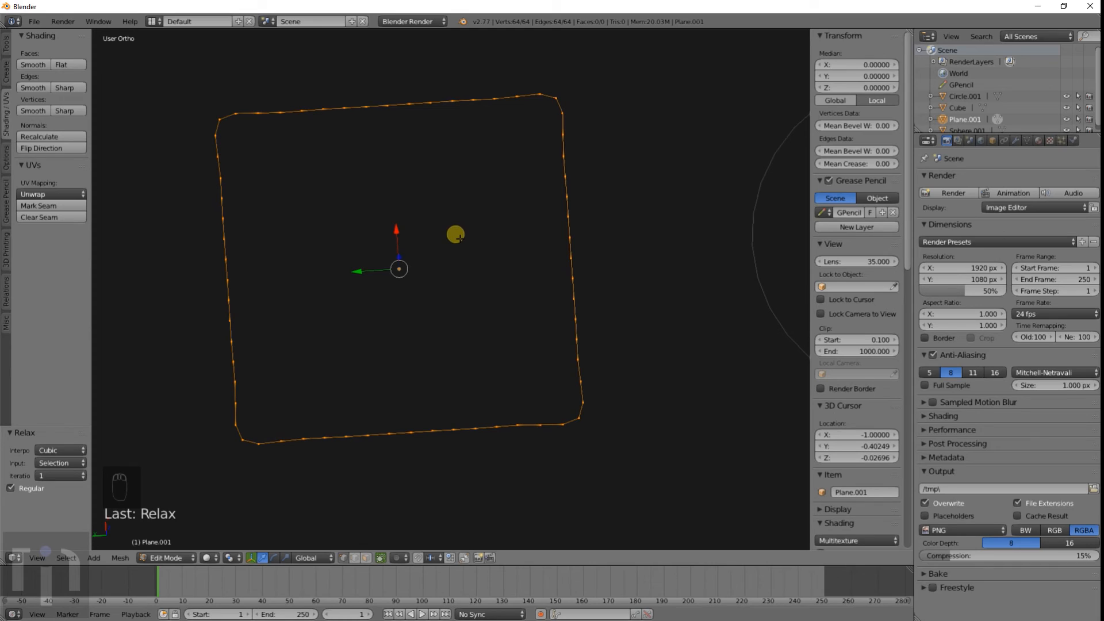
Repeat Relax on the outline many times to round its corners into a wavy shape, and return to object mode
{"action": "key", "text": "shift+r"}
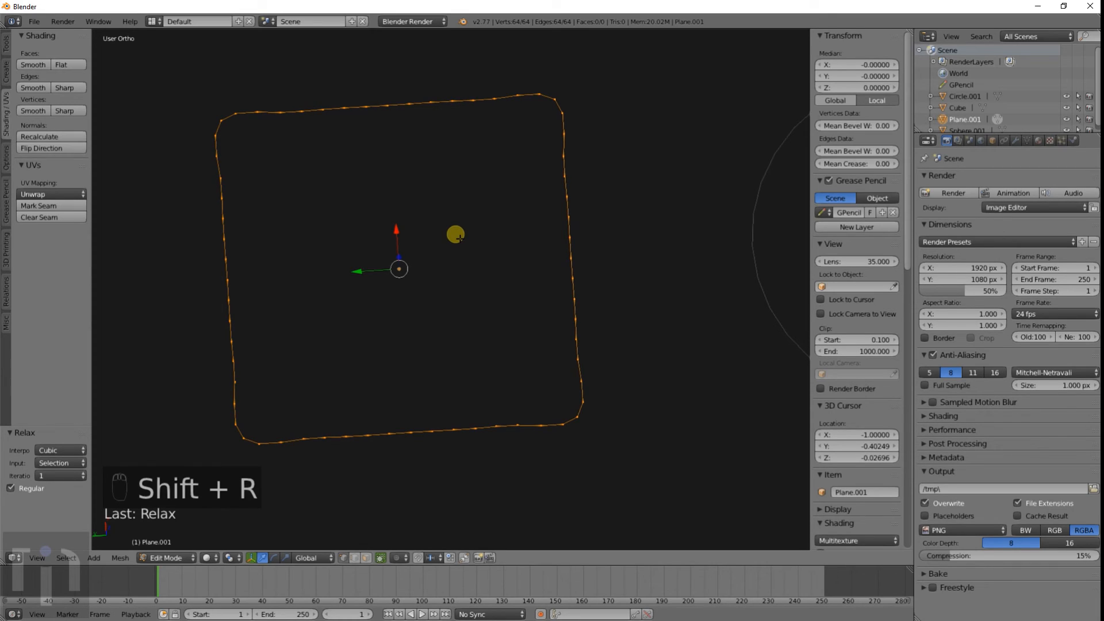
{"action": "key", "text": "shift+r"}
{"action": "key", "text": "shift+r"}
{"action": "key", "text": "shift+r"}
{"action": "key", "text": "shift+r"}
{"action": "key", "text": "shift+r"}
{"action": "key", "text": "shift+r"}
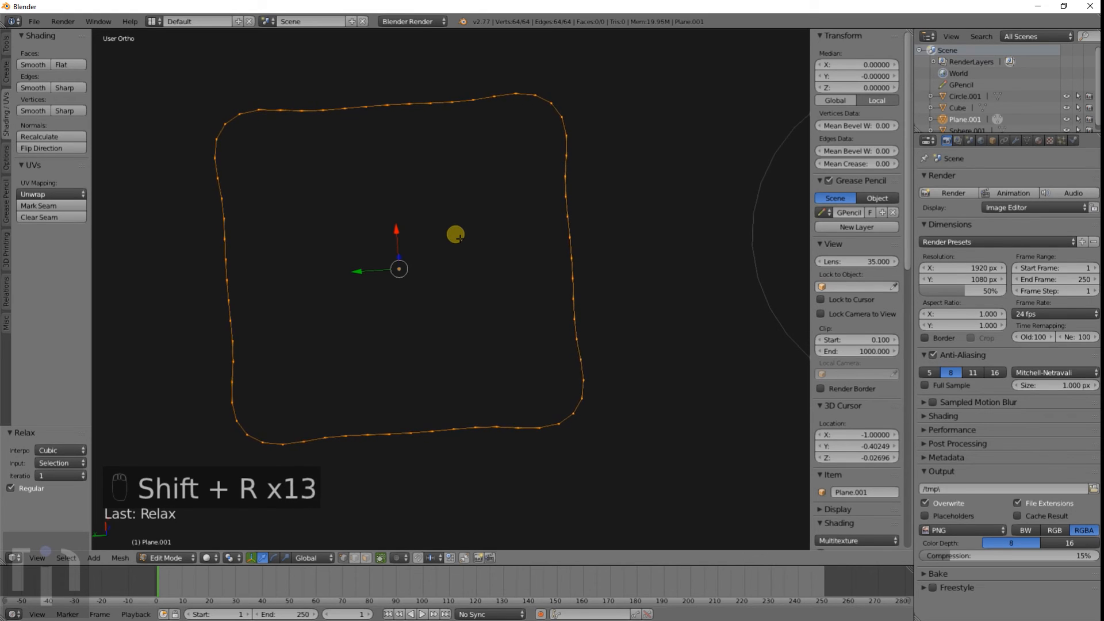
{"action": "key", "text": "shift+r"}
{"action": "key", "text": "shift+r"}
{"action": "key", "text": "shift+r"}
{"action": "key", "text": "shift+r"}
{"action": "key", "text": "shift+r"}
{"action": "key", "text": "shift+r"}
{"action": "key", "text": "shift+r"}
{"action": "key", "text": "shift+r"}
{"action": "key", "text": "shift+r"}
{"action": "key", "text": "shift+r"}
{"action": "key", "text": "shift+r"}
{"action": "key", "text": "shift+r"}
{"action": "key", "text": "shift+r"}
{"action": "key", "text": "shift+r"}
{"action": "key", "text": "shift+r"}
{"action": "key", "text": "shift+r"}
{"action": "key", "text": "shift+r"}
{"action": "key", "text": "shift+r"}
{"action": "key", "text": "shift+r"}
{"action": "key", "text": "shift+r"}
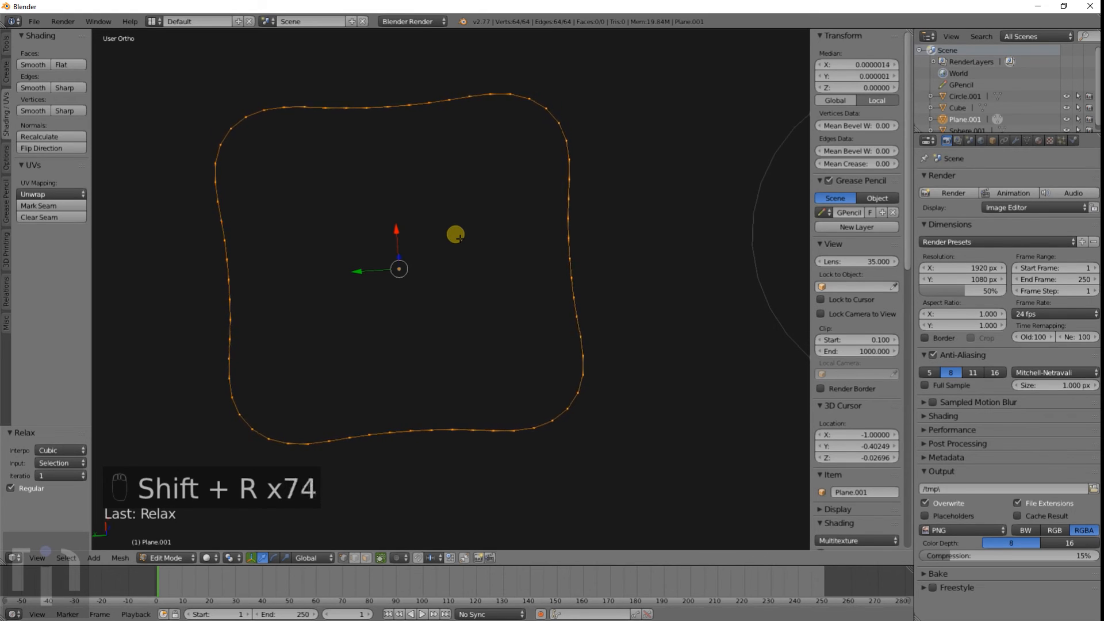
{"action": "key", "text": "shift+r"}
{"action": "key", "text": "shift+r"}
{"action": "key", "text": "shift+r"}
{"action": "key", "text": "shift+r"}
{"action": "key", "text": "shift+r"}
{"action": "key", "text": "shift+r"}
{"action": "key", "text": "shift+r"}
{"action": "key", "text": "shift+r"}
{"action": "key", "text": "shift+r"}
{"action": "key", "text": "shift+r"}
{"action": "key", "text": "shift+r"}
{"action": "key", "text": "shift+r"}
{"action": "key", "text": "shift+r"}
{"action": "key", "text": "shift+r"}
{"action": "key", "text": "shift+r"}
{"action": "key", "text": "shift+r"}
{"action": "key", "text": "shift+r"}
{"action": "key", "text": "shift+r"}
{"action": "key", "text": "shift+r"}
{"action": "key", "text": "shift+r"}
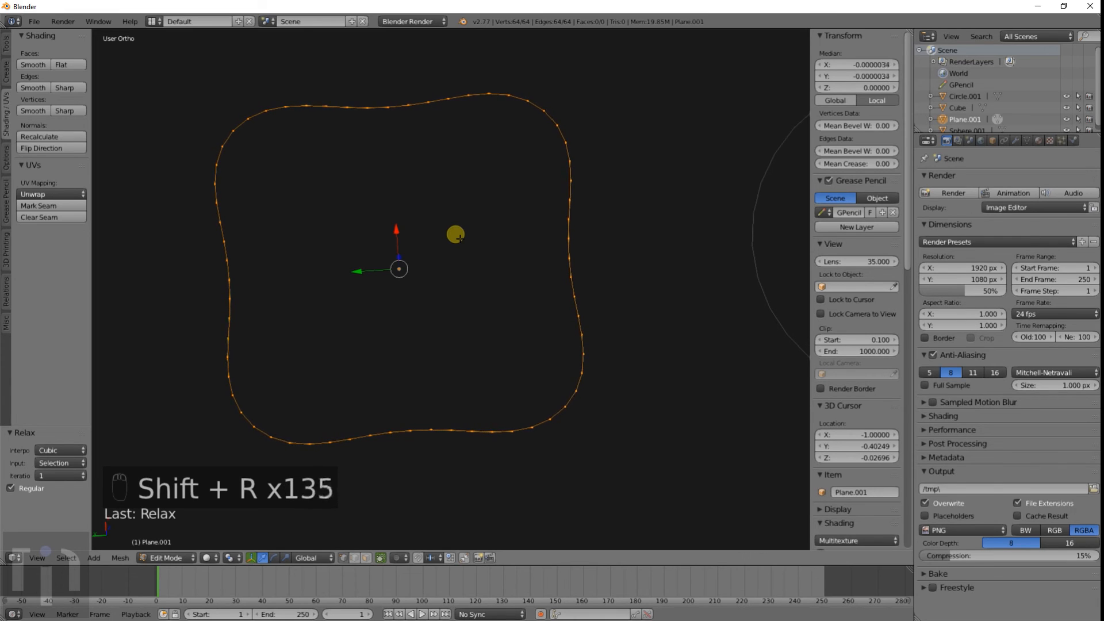
{"action": "key", "text": "shift+r"}
{"action": "key", "text": "shift+r"}
{"action": "key", "text": "shift+r"}
{"action": "key", "text": "shift+r"}
{"action": "key", "text": "shift+r"}
{"action": "key", "text": "shift+r"}
{"action": "key", "text": "shift+r"}
{"action": "key", "text": "shift+r"}
{"action": "key", "text": "shift+r"}
{"action": "key", "text": "shift+r"}
{"action": "key", "text": "shift+r"}
{"action": "key", "text": "shift+r"}
{"action": "key", "text": "shift+r"}
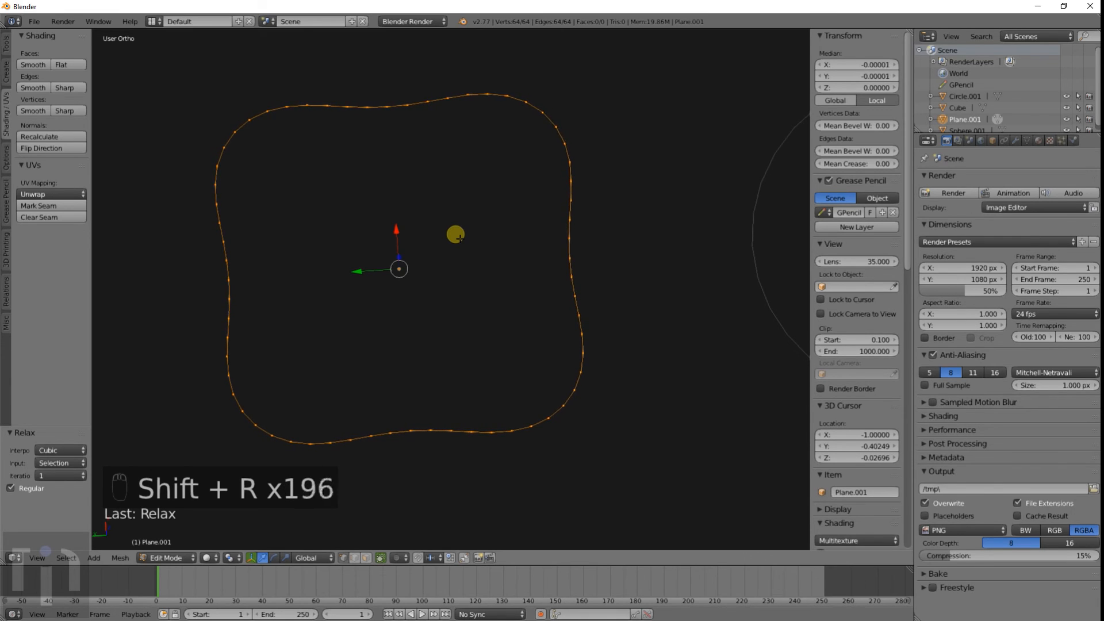
{"action": "key", "text": "shift+r"}
{"action": "key", "text": "shift+r"}
{"action": "key", "text": "shift+r"}
{"action": "key", "text": "shift+r"}
{"action": "key", "text": "shift+r"}
{"action": "key", "text": "shift+r"}
{"action": "key", "text": "shift+r"}
{"action": "key", "text": "shift+r"}
{"action": "key", "text": "shift+r"}
{"action": "key", "text": "shift+r"}
{"action": "key", "text": "shift+r"}
{"action": "key", "text": "shift+r"}
{"action": "key", "text": "shift+r"}
{"action": "key", "text": "shift+r"}
{"action": "key", "text": "shift+r"}
{"action": "key", "text": "shift+r"}
{"action": "key", "text": "shift+r"}
{"action": "key", "text": "shift+r"}
{"action": "key", "text": "shift+r"}
{"action": "key", "text": "shift+r"}
{"action": "middle_click_drag", "start_coordinate": [441, 233], "coordinate": [449, 354]}
{"action": "scroll", "coordinate": [466, 344], "scroll_direction": "up", "scroll_amount": 5}
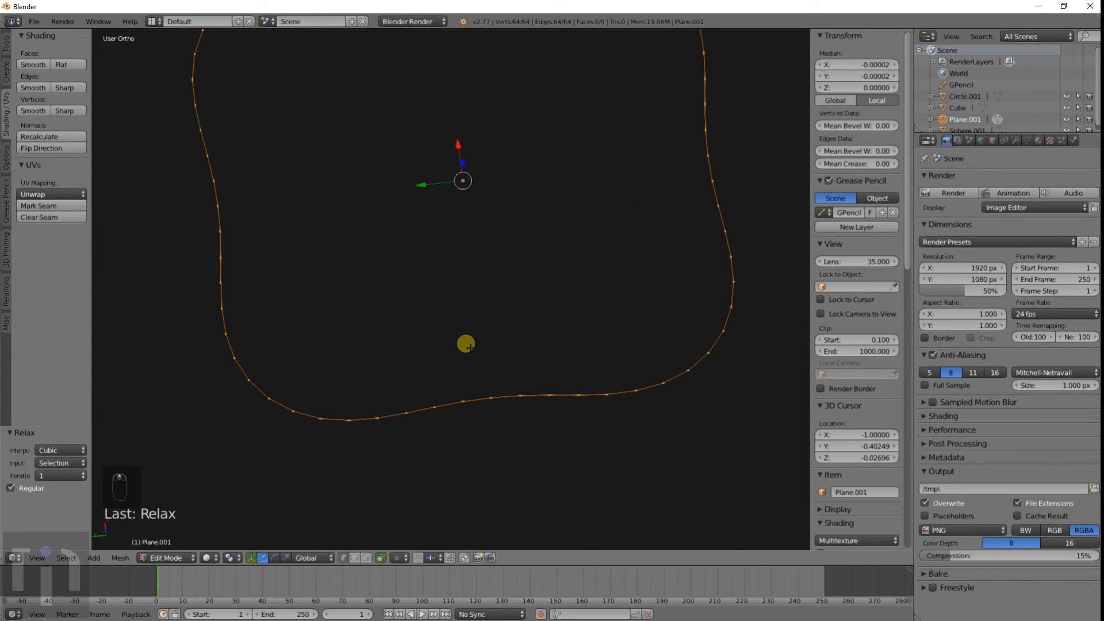
{"action": "key", "text": "shift+r"}
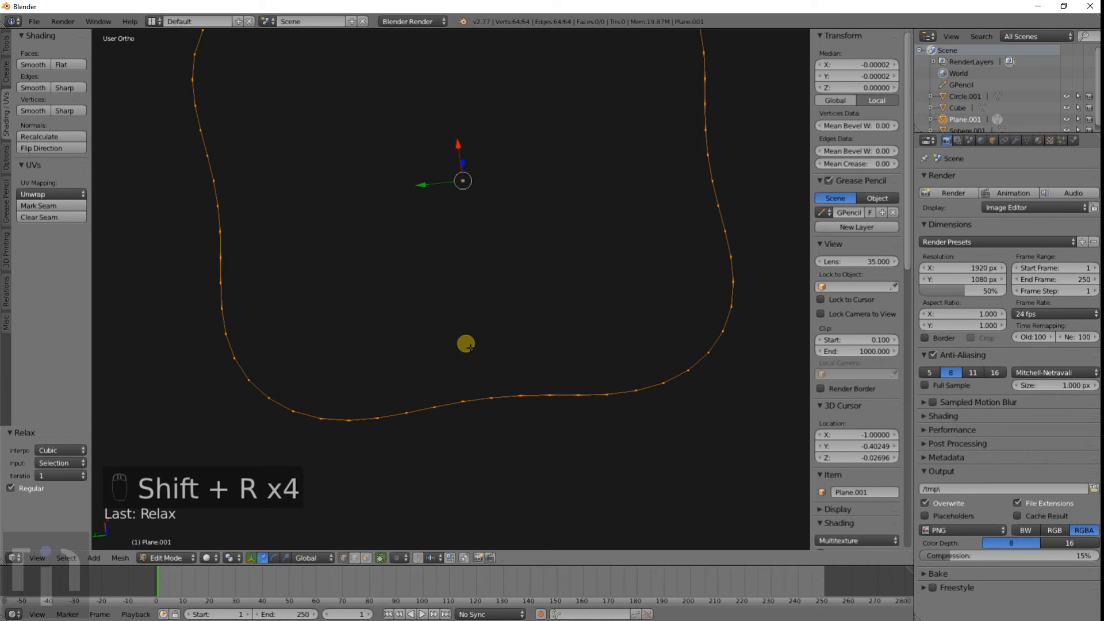
{"action": "scroll", "coordinate": [507, 242], "scroll_direction": "down", "scroll_amount": 4}
{"action": "middle_click_drag", "start_coordinate": [518, 208], "coordinate": [504, 269], "text": "shift"}
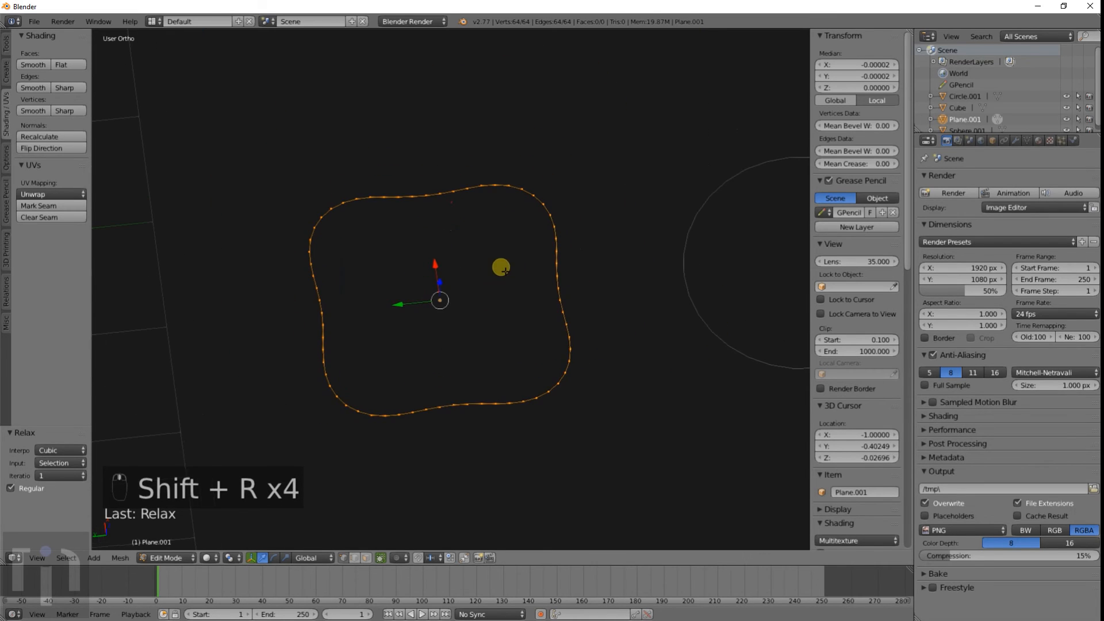
{"action": "middle_click_drag", "start_coordinate": [605, 321], "coordinate": [554, 318]}
{"action": "key", "text": "Tab"}
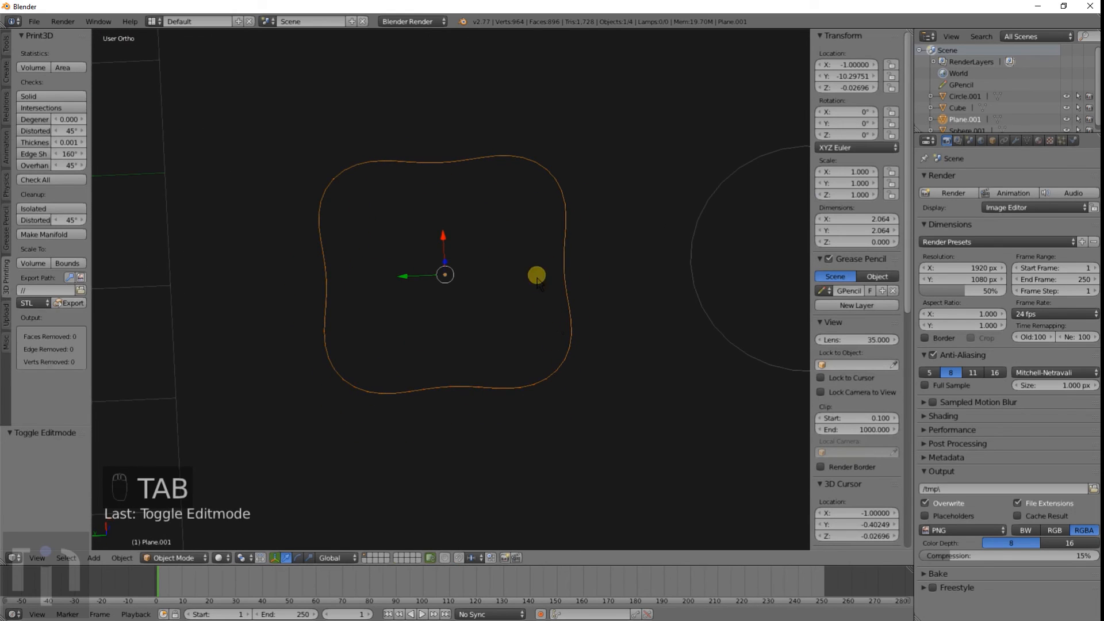
Open the circle outline Circle.001 for mesh editing and deselect all of its vertices
{"action": "middle_click_drag", "start_coordinate": [642, 261], "coordinate": [517, 278]}
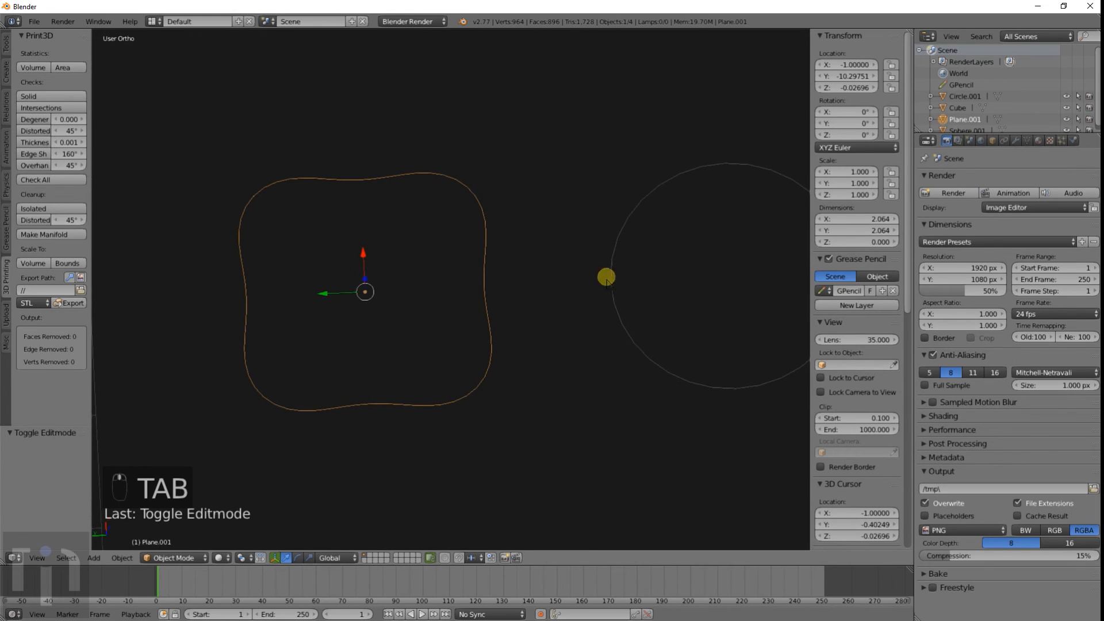
{"action": "middle_click_drag", "start_coordinate": [606, 274], "coordinate": [272, 310], "text": "shift"}
{"action": "right_click", "coordinate": [479, 243]}
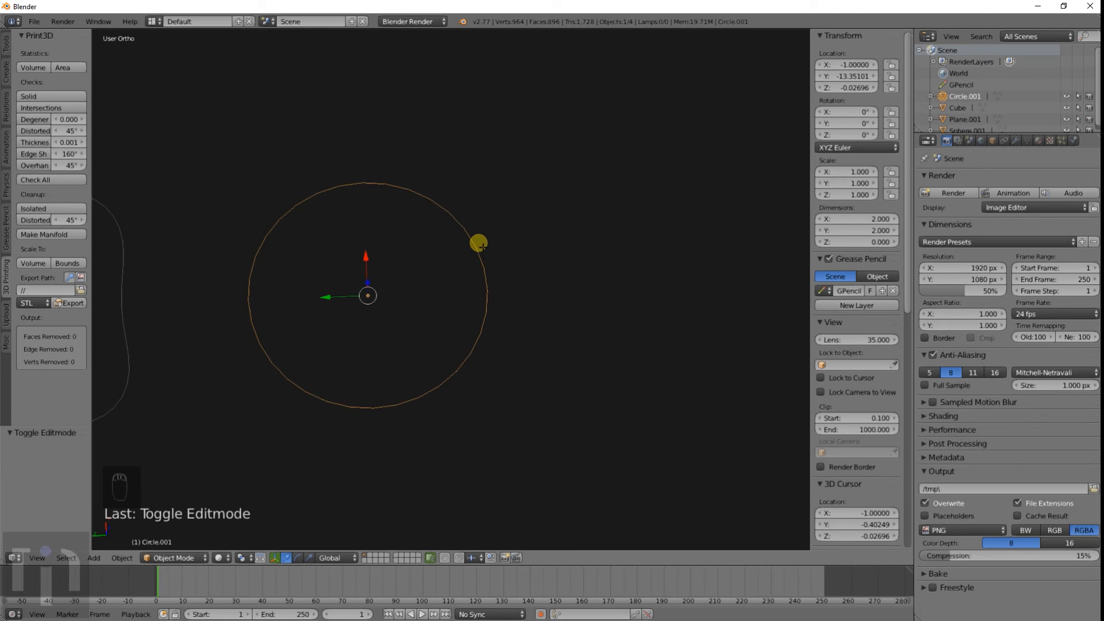
{"action": "key", "text": "Tab"}
{"action": "mouse_move", "coordinate": [450, 213]}
{"action": "middle_mouse_down", "text": "shift"}
{"action": "mouse_move", "coordinate": [498, 212]}
{"action": "mouse_move", "coordinate": [505, 236]}
{"action": "middle_mouse_up", "text": "shift"}
{"action": "scroll", "coordinate": [506, 214], "scroll_direction": "up", "scroll_amount": 3}
{"action": "key", "text": "c"}
{"action": "key", "text": "a"}
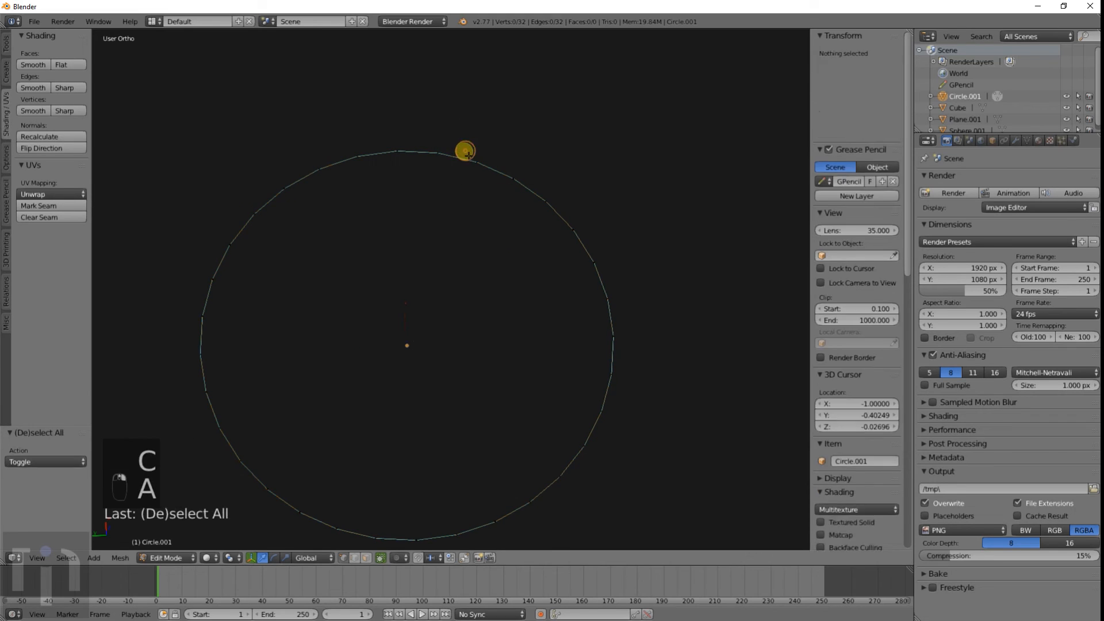
Select eight neighbouring vertices forming a quarter arc of the circle, scale them about 2 times and move them outward along global Y
{"action": "key", "text": "c"}
{"action": "mouse_move", "coordinate": [463, 150]}
{"action": "left_mouse_down"}
{"action": "mouse_move", "coordinate": [611, 279]}
{"action": "mouse_move", "coordinate": [634, 345]}
{"action": "left_mouse_up"}
{"action": "right_click", "coordinate": [630, 342]}
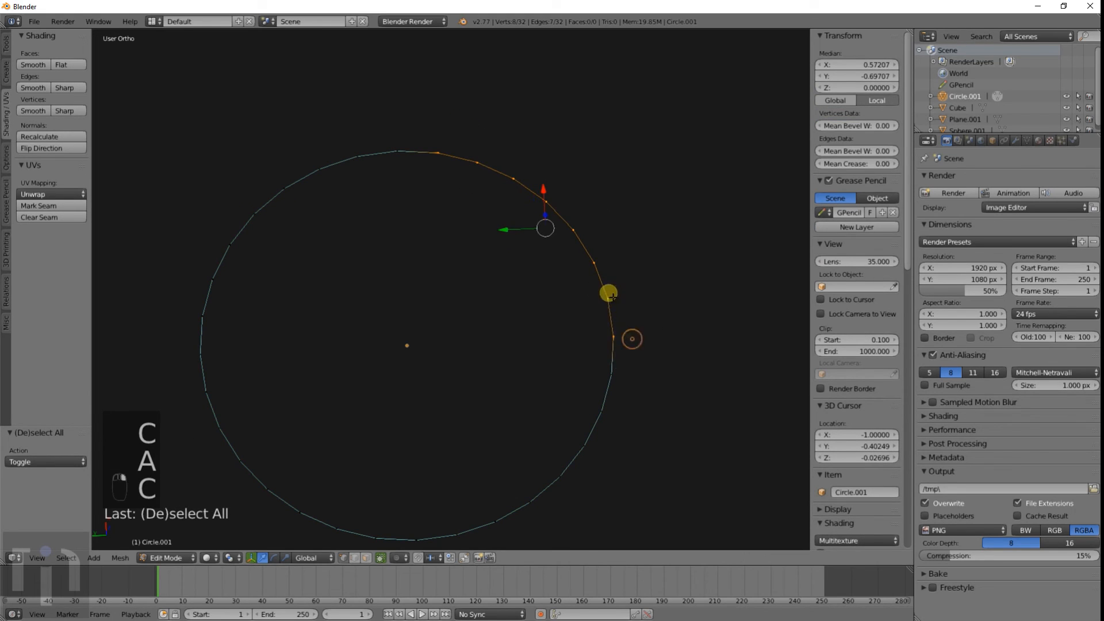
{"action": "key", "text": "s"}
{"action": "left_click", "coordinate": [746, 210]}
{"action": "scroll", "coordinate": [651, 241], "scroll_direction": "down", "scroll_amount": 3}
{"action": "key", "text": "g"}
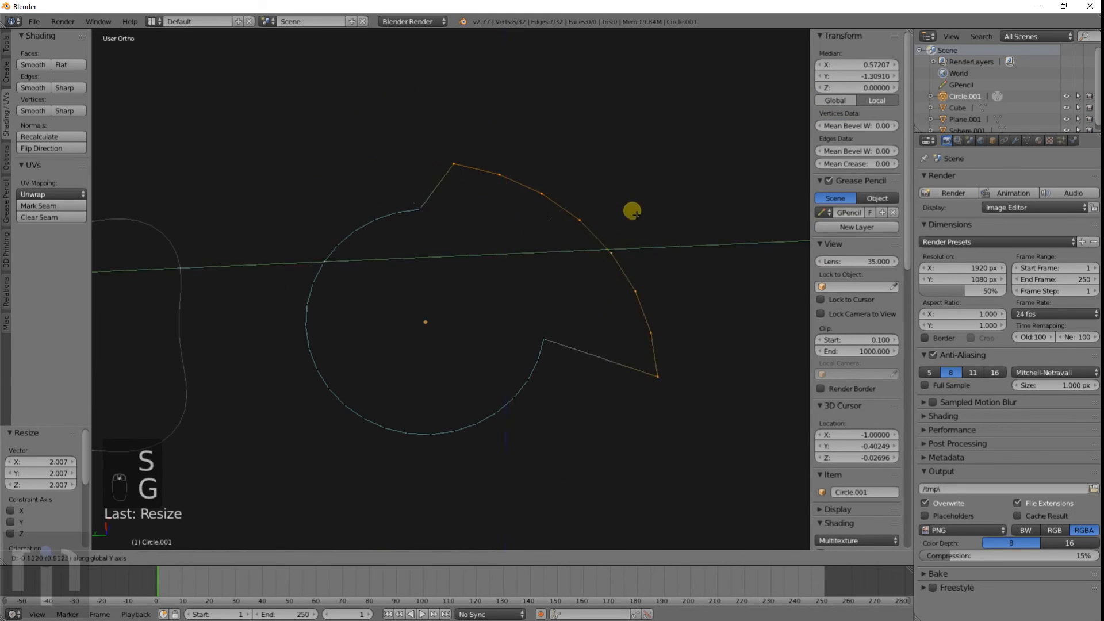
{"action": "left_click", "coordinate": [698, 171]}
Select the six vertices of the undistorted arc beside the enlarged one, move them outward and scale them about 2.6 times
{"action": "key", "text": "a"}
{"action": "key", "text": "c"}
{"action": "left_click_drag", "start_coordinate": [428, 227], "coordinate": [328, 241]}
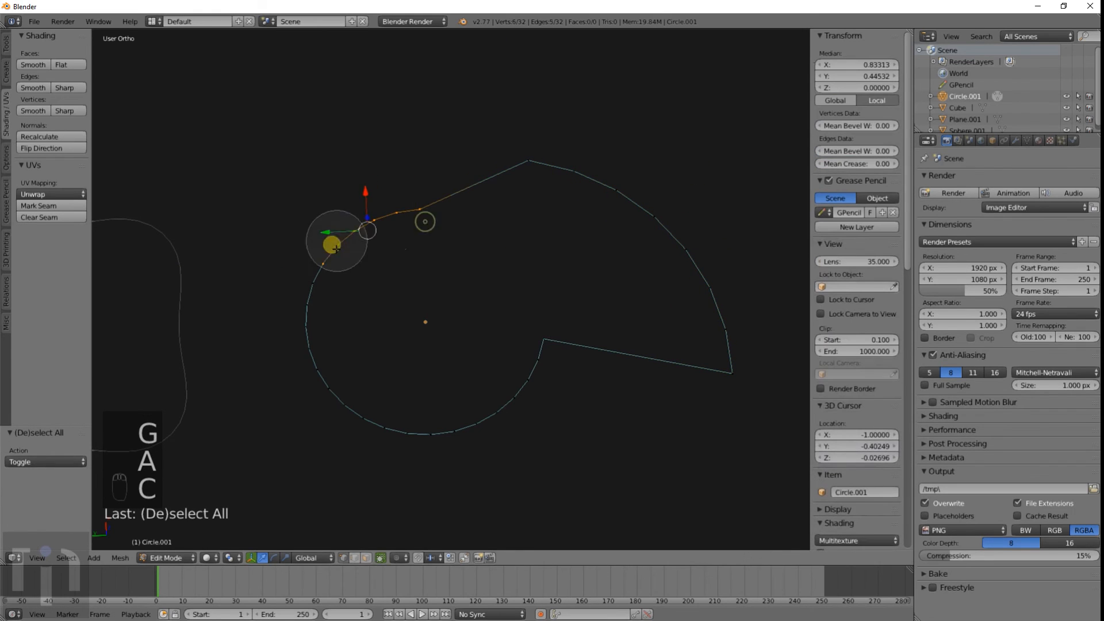
{"action": "right_click", "coordinate": [322, 249]}
{"action": "key", "text": "g"}
{"action": "left_click", "coordinate": [250, 169]}
{"action": "key", "text": "s"}
{"action": "left_click", "coordinate": [397, 192]}
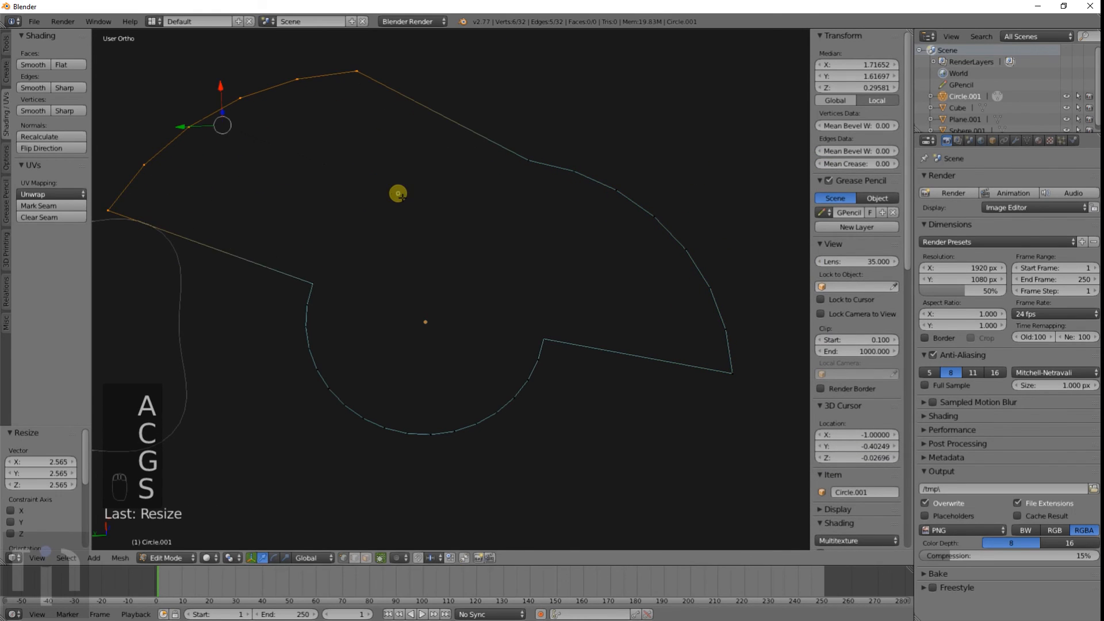
Move the single vertex where the second enlarged arc joins the circle outward, away from the centre
{"action": "right_click", "coordinate": [312, 283]}
{"action": "key", "text": "g"}
{"action": "key", "text": "g"}
{"action": "right_click", "coordinate": [225, 280]}
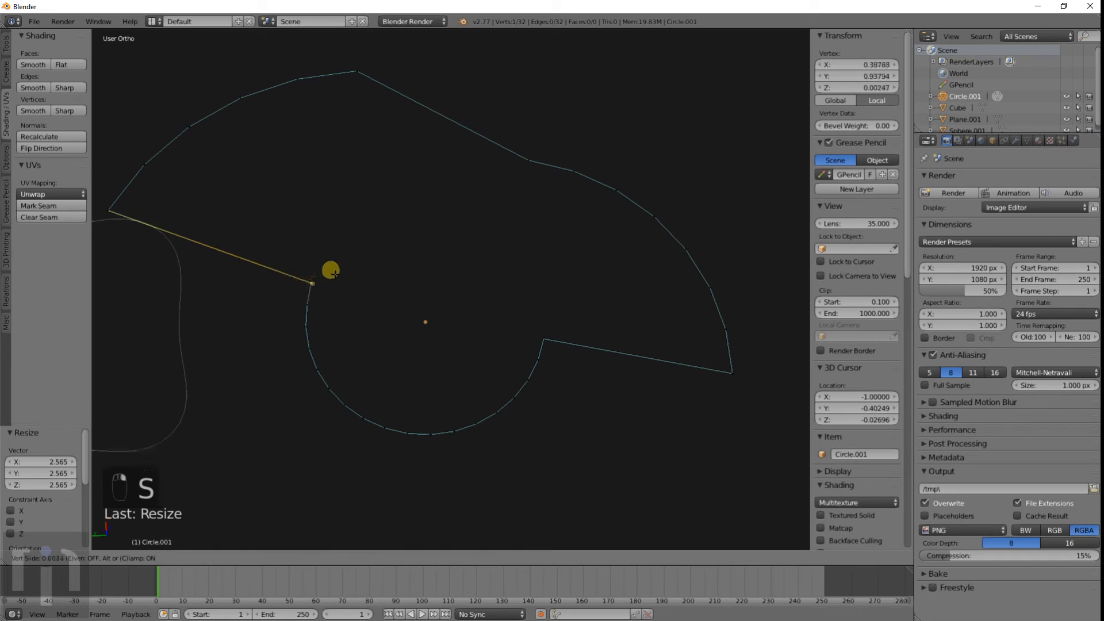
{"action": "key", "text": "g"}
{"action": "left_click", "coordinate": [236, 296]}
Select the three neighbouring vertices on the circle's remaining arc and move them away from the centre
{"action": "middle_click_drag", "start_coordinate": [367, 338], "coordinate": [437, 255], "text": "shift"}
{"action": "key", "text": "a"}
{"action": "key", "text": "c"}
{"action": "left_click_drag", "start_coordinate": [394, 256], "coordinate": [389, 238]}
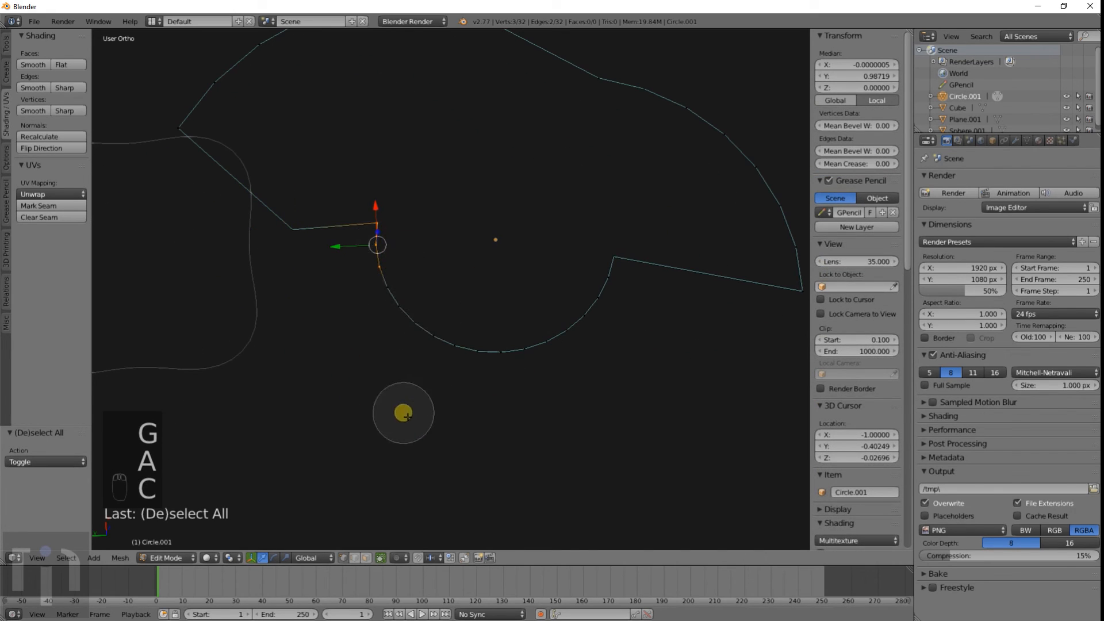
{"action": "right_click", "coordinate": [423, 369]}
{"action": "key", "text": "g"}
{"action": "left_click", "coordinate": [378, 423]}
Add the vertices of the remaining lower arc to the selection and move them all about -0.99, -0.19, -0.35
{"action": "key", "text": "c"}
{"action": "mouse_move", "coordinate": [401, 333]}
{"action": "left_mouse_down"}
{"action": "mouse_move", "coordinate": [451, 365]}
{"action": "mouse_move", "coordinate": [574, 338]}
{"action": "left_mouse_up"}
{"action": "right_click", "coordinate": [575, 339]}
{"action": "key", "text": "g"}
{"action": "left_click", "coordinate": [610, 490]}
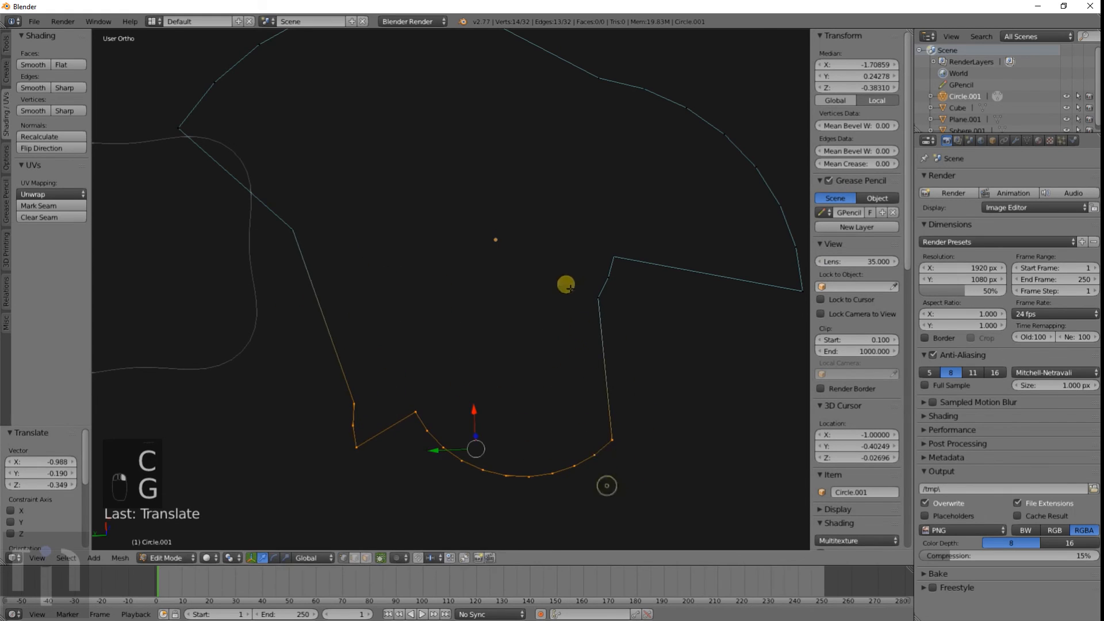
View the deformed circle outline from the top and select all of its vertices in mesh editing
{"action": "scroll", "coordinate": [566, 285], "scroll_direction": "down", "scroll_amount": 3}
{"action": "middle_click_drag", "start_coordinate": [547, 254], "coordinate": [538, 289], "text": "shift"}
{"action": "key", "text": "KP_7"}
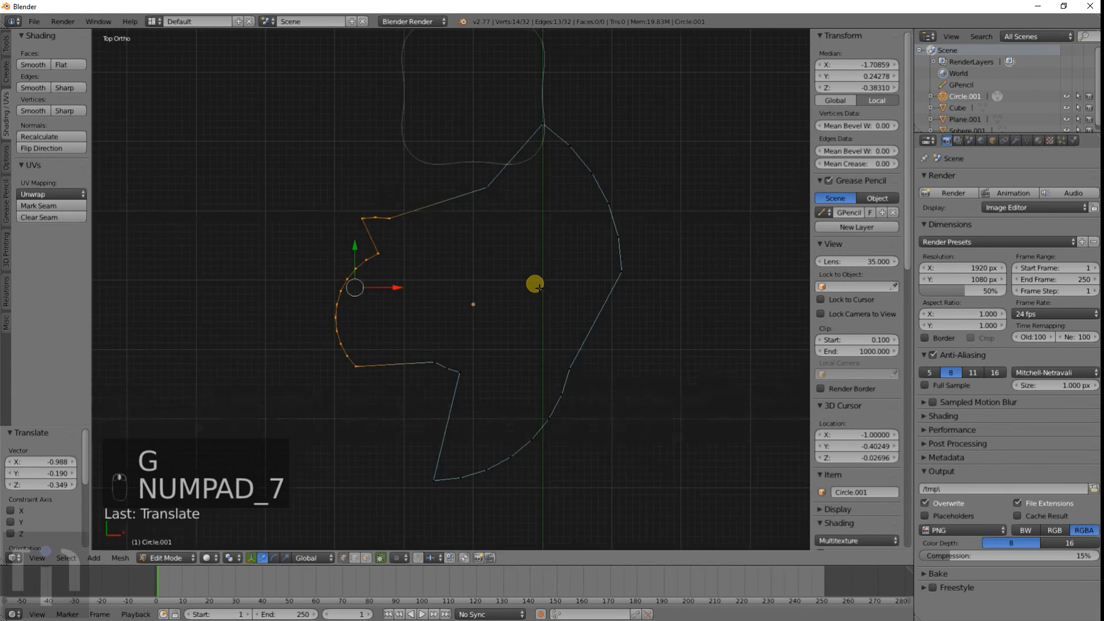
{"action": "key", "text": "Tab"}
{"action": "key", "text": "a"}
{"action": "key", "text": "a"}
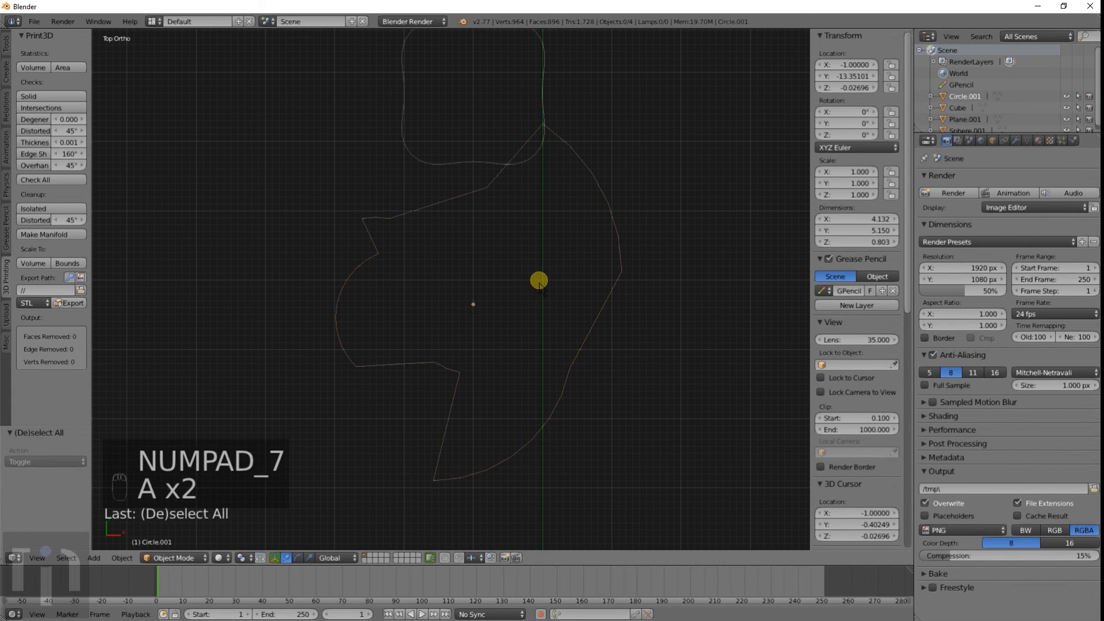
{"action": "right_click", "coordinate": [616, 281]}
{"action": "key", "text": "Tab"}
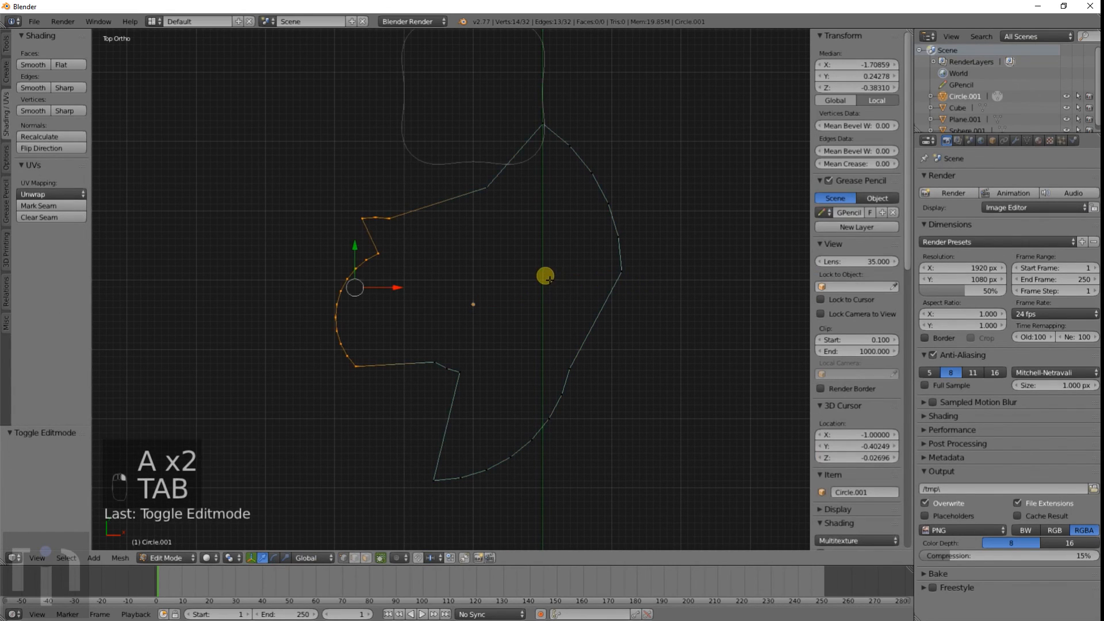
{"action": "key", "text": "a"}
{"action": "key", "text": "a"}
{"action": "middle_click_drag", "start_coordinate": [527, 278], "coordinate": [507, 259]}
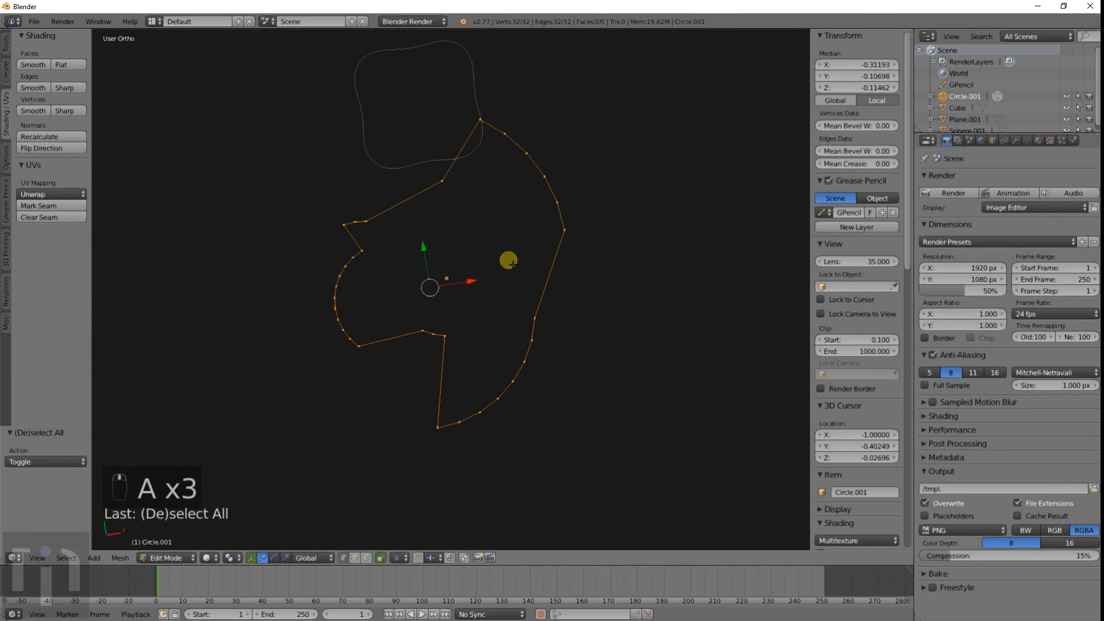
Leave mesh editing and delete the wavy square outline Plane.001, returning to object mode
{"action": "key", "text": "Tab"}
{"action": "key", "text": "x"}
{"action": "left_click", "coordinate": [420, 164]}
{"action": "key", "text": "Tab"}
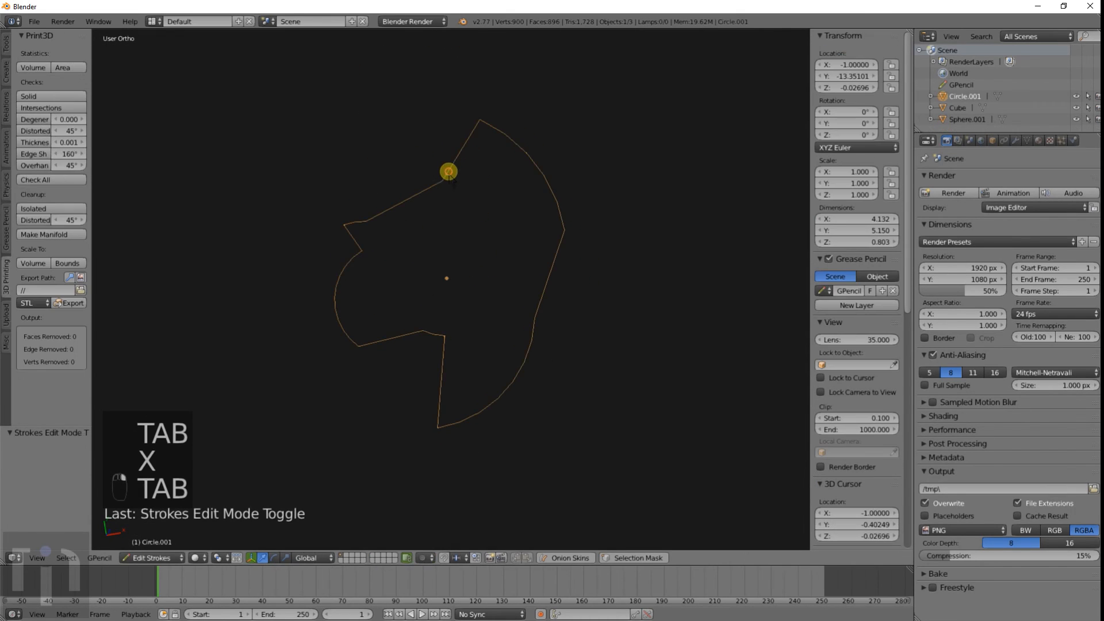
{"action": "scroll", "coordinate": [532, 264], "scroll_direction": "up", "scroll_amount": 2}
{"action": "key", "text": "Tab"}
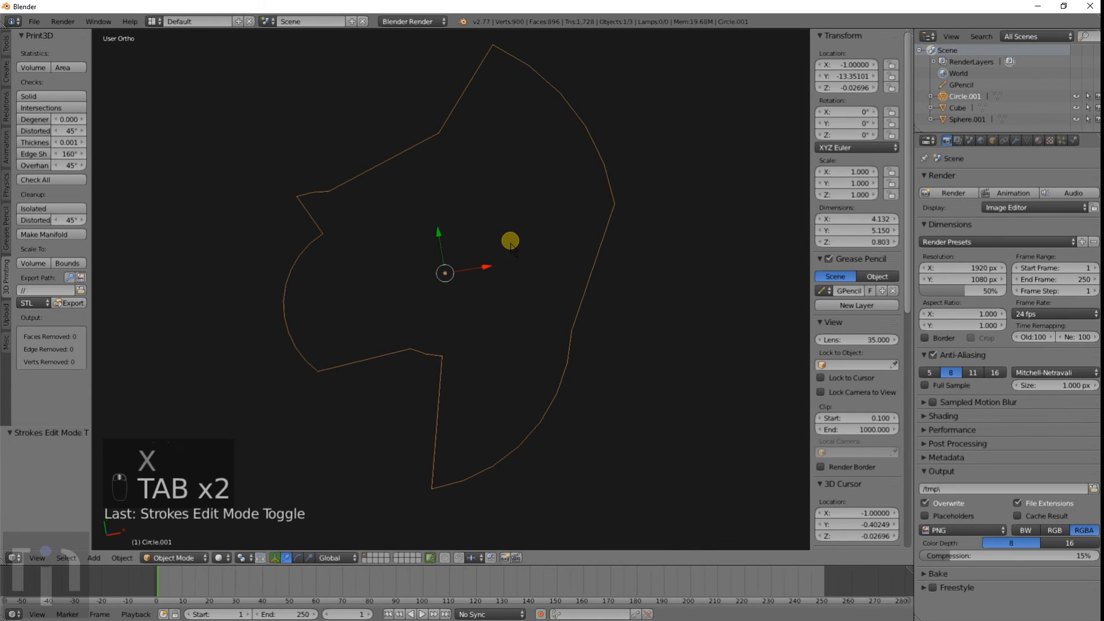
Reopen the deformed outline Circle.001 with all vertices selected and distribute them evenly with LoopTools Space
{"action": "key", "text": "Tab"}
{"action": "key", "text": "a"}
{"action": "key", "text": "a"}
{"action": "key", "text": "a"}
{"action": "key", "text": "a"}
{"action": "key", "text": "a"}
{"action": "key", "text": "a"}
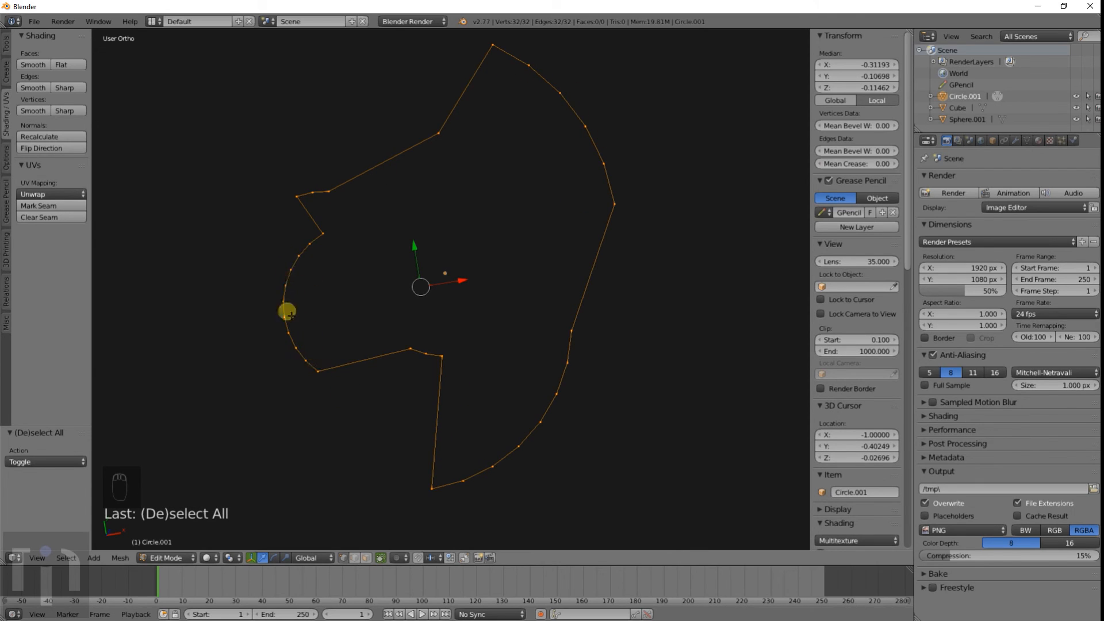
{"action": "key", "text": "w"}
{"action": "mouse_move", "coordinate": [417, 246]}
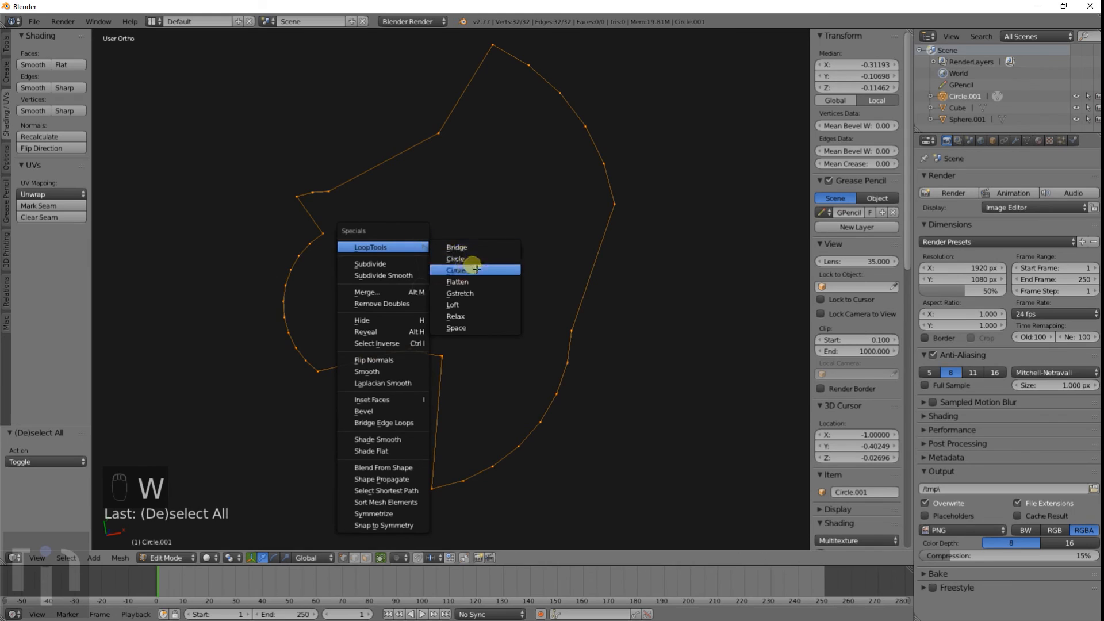
{"action": "left_click", "coordinate": [479, 329]}
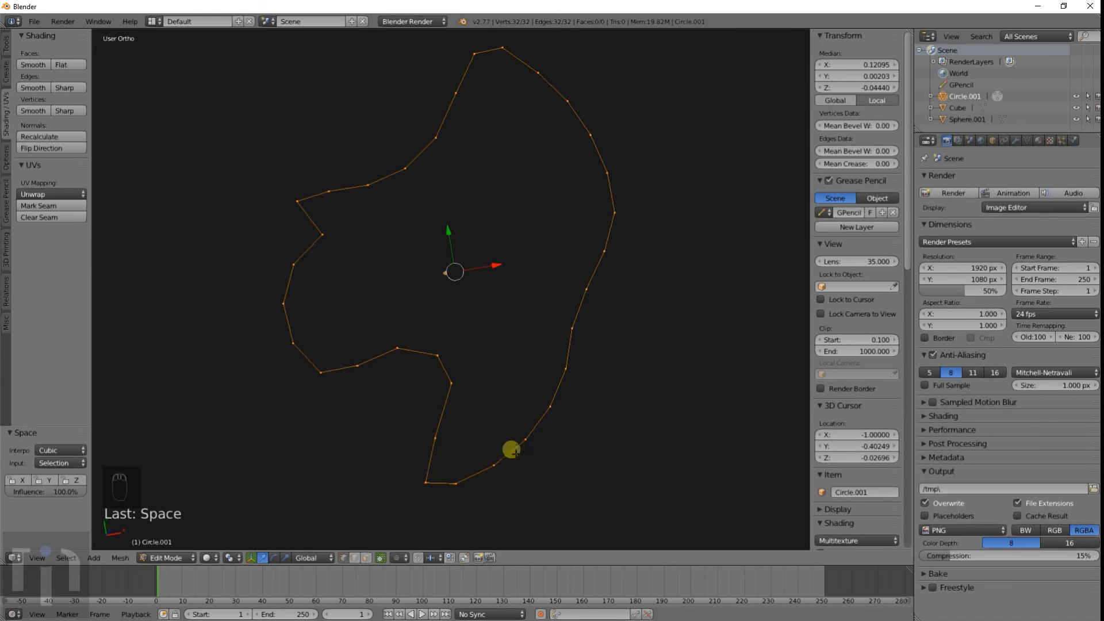
Apply LoopTools Space to the outline a second time and check the vertex distribution from another angle
{"action": "key", "text": "w"}
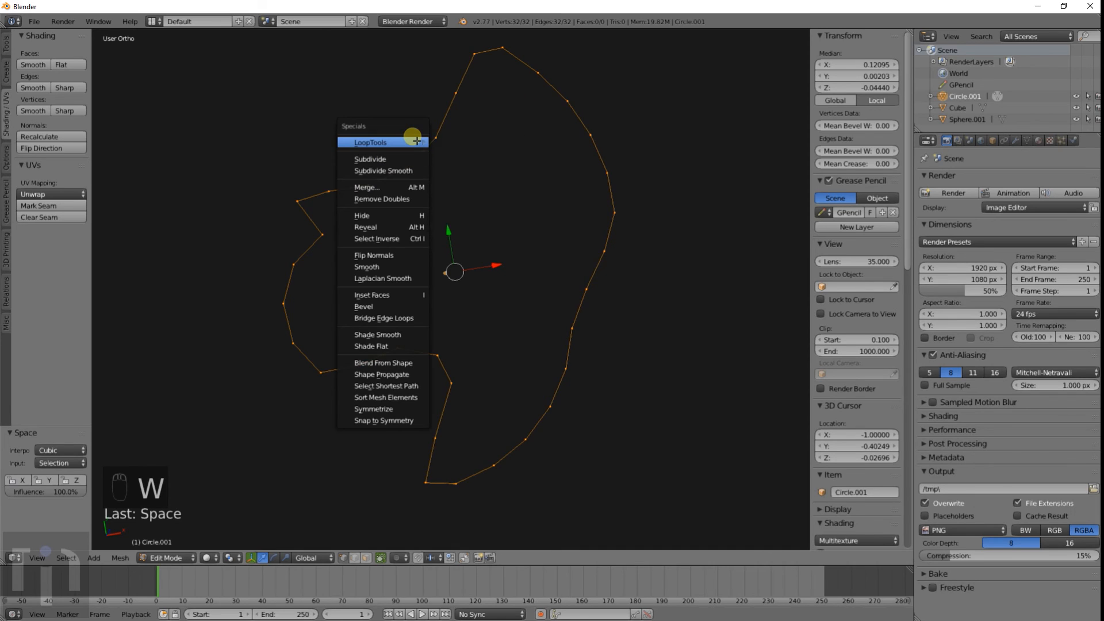
{"action": "left_click", "coordinate": [481, 222]}
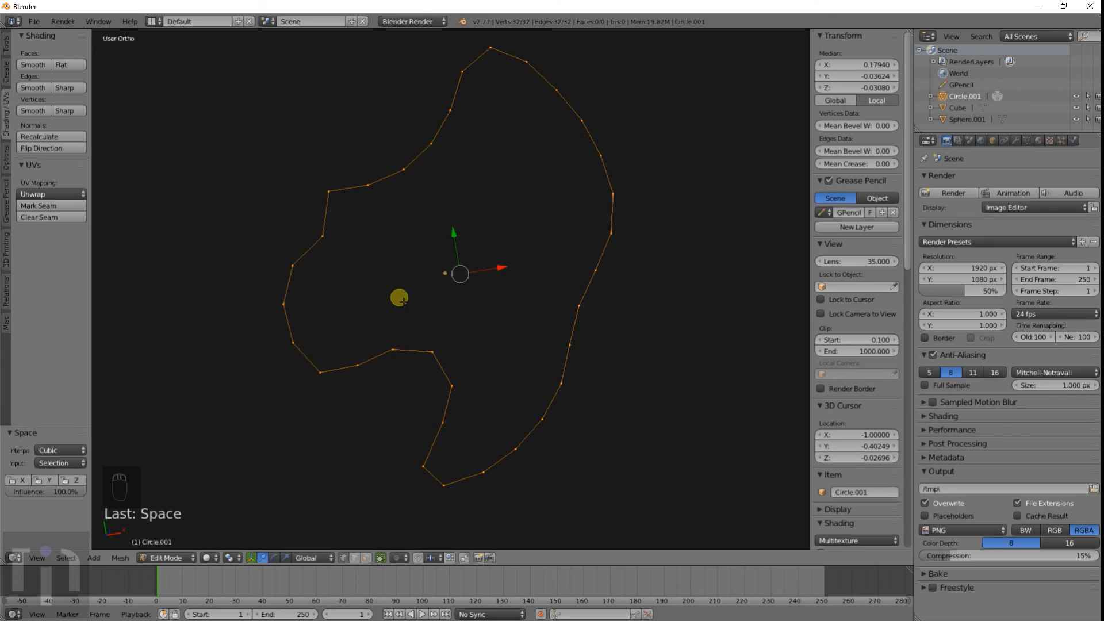
{"action": "middle_click_drag", "start_coordinate": [396, 299], "coordinate": [421, 265]}
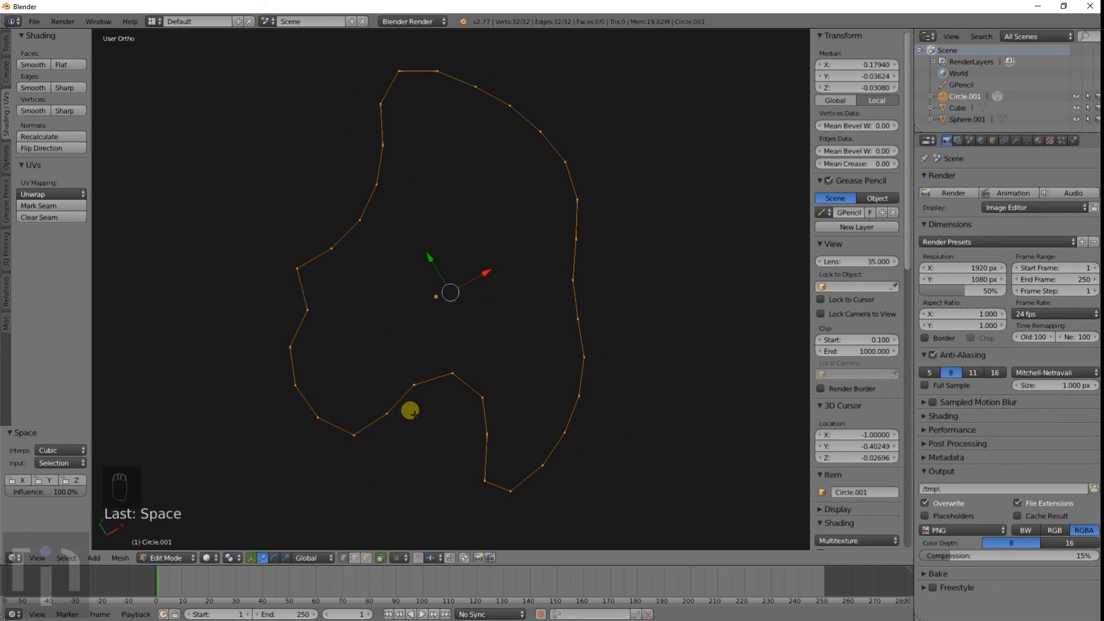
{"action": "key", "text": "w"}
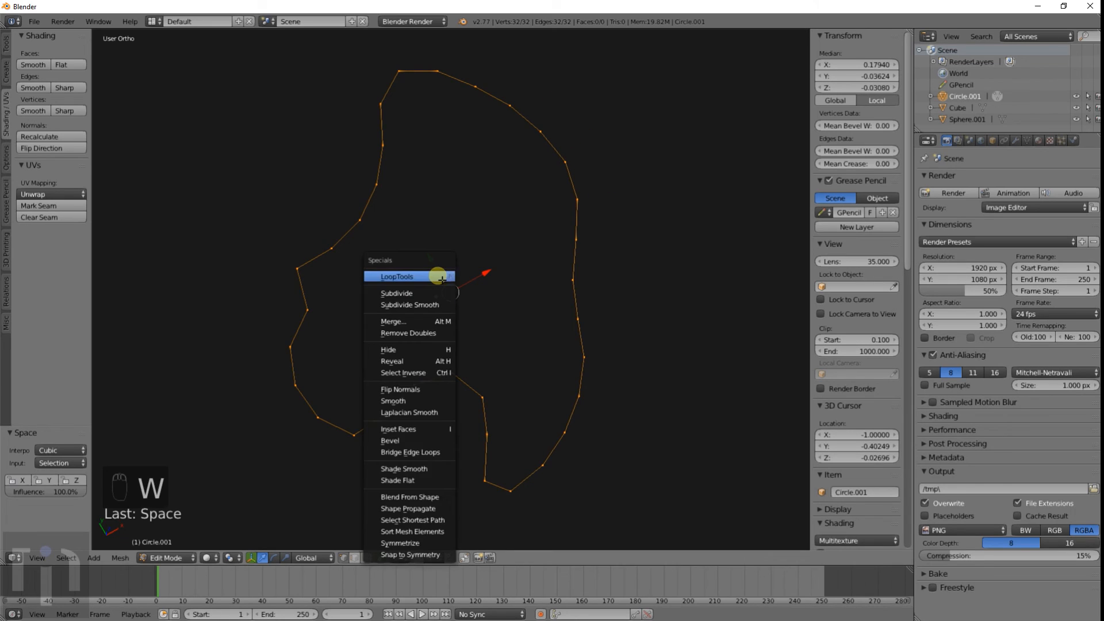
{"action": "mouse_move", "coordinate": [438, 275]}
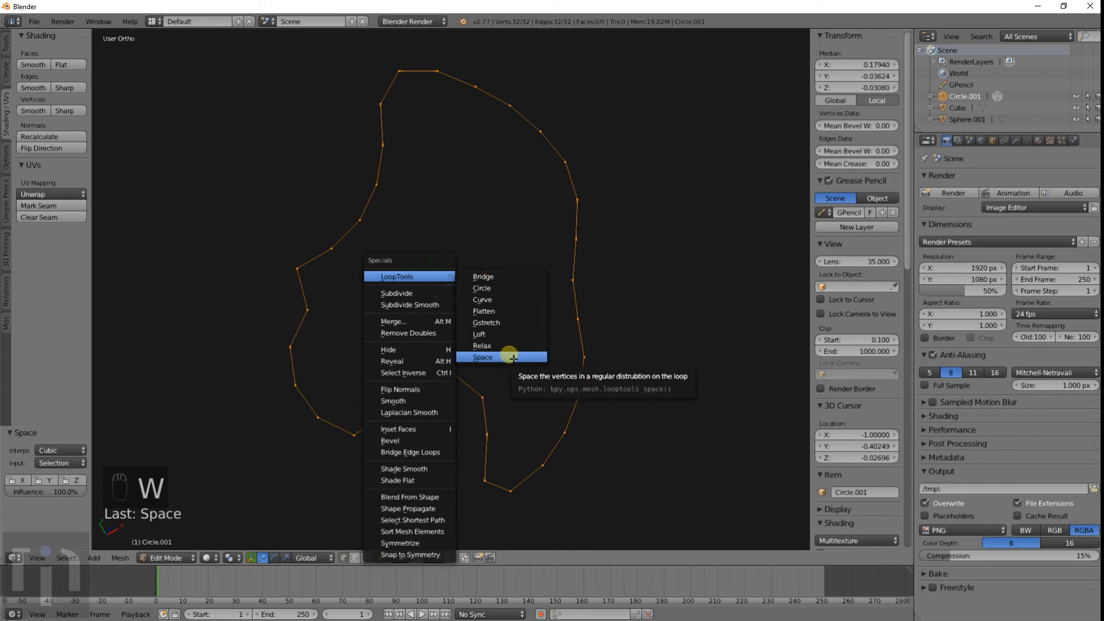
Return to object mode and delete the deformed outline Circle.001
{"action": "scroll", "coordinate": [391, 191], "scroll_direction": "down", "scroll_amount": 3}
{"action": "middle_click_drag", "start_coordinate": [370, 306], "coordinate": [452, 244]}
{"action": "key", "text": "x"}
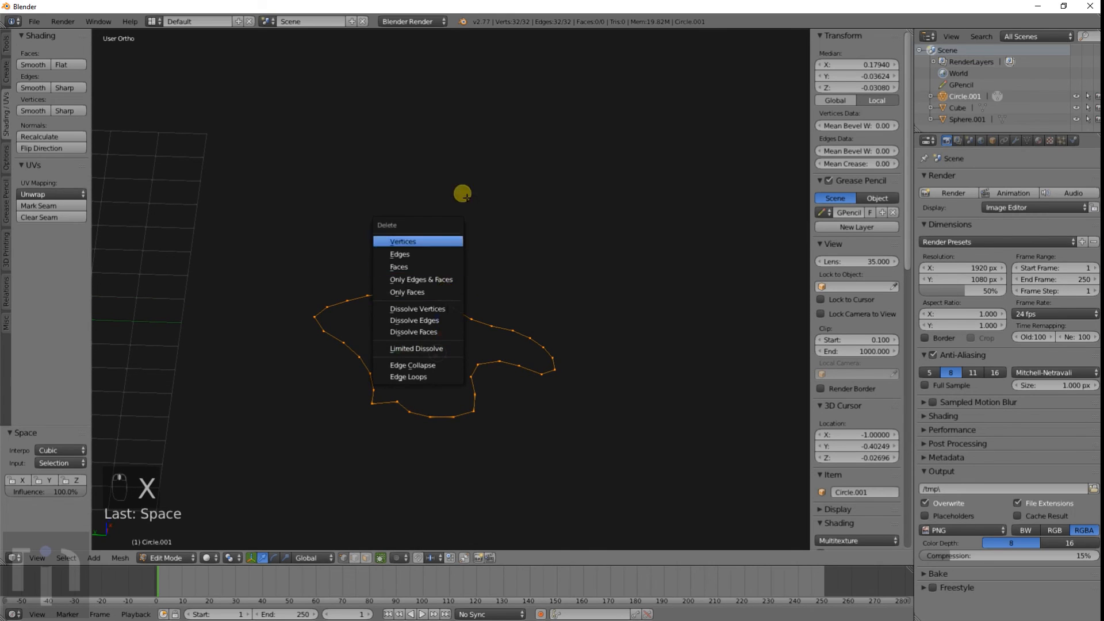
{"action": "key", "text": "Tab"}
{"action": "key", "text": "w"}
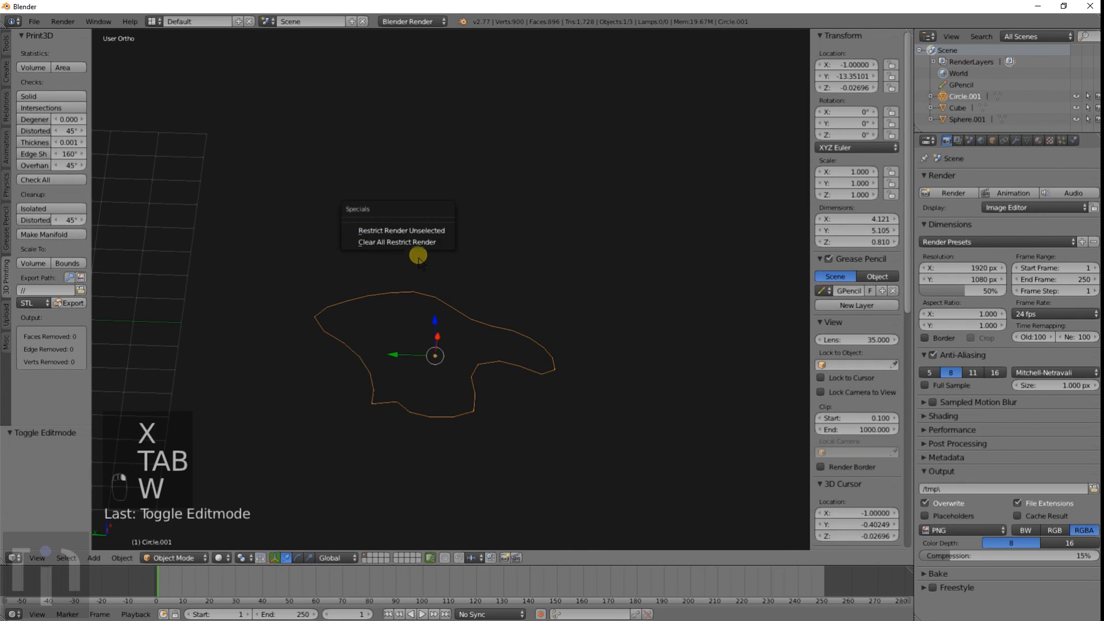
{"action": "key", "text": "w"}
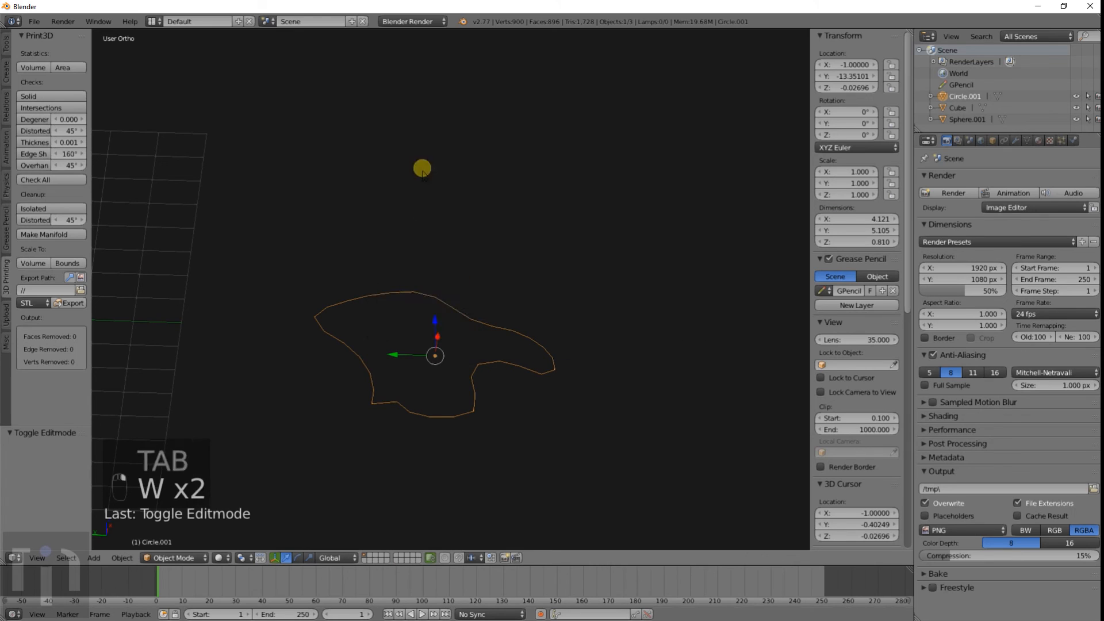
{"action": "key", "text": "x"}
{"action": "left_click", "coordinate": [409, 231]}
{"action": "scroll", "coordinate": [296, 253], "scroll_direction": "down", "scroll_amount": 3}
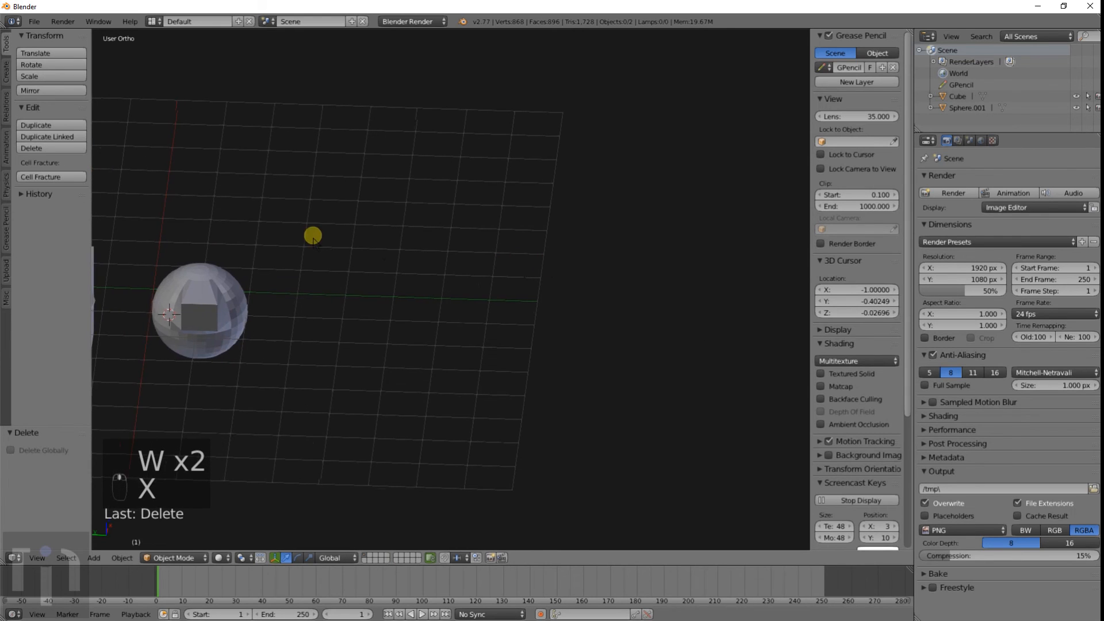
Open Sphere.001 for mesh editing, select all of its vertices and review the list of LoopTools commands
{"action": "key", "text": "w"}
{"action": "right_click", "coordinate": [230, 283]}
{"action": "key", "text": "w"}
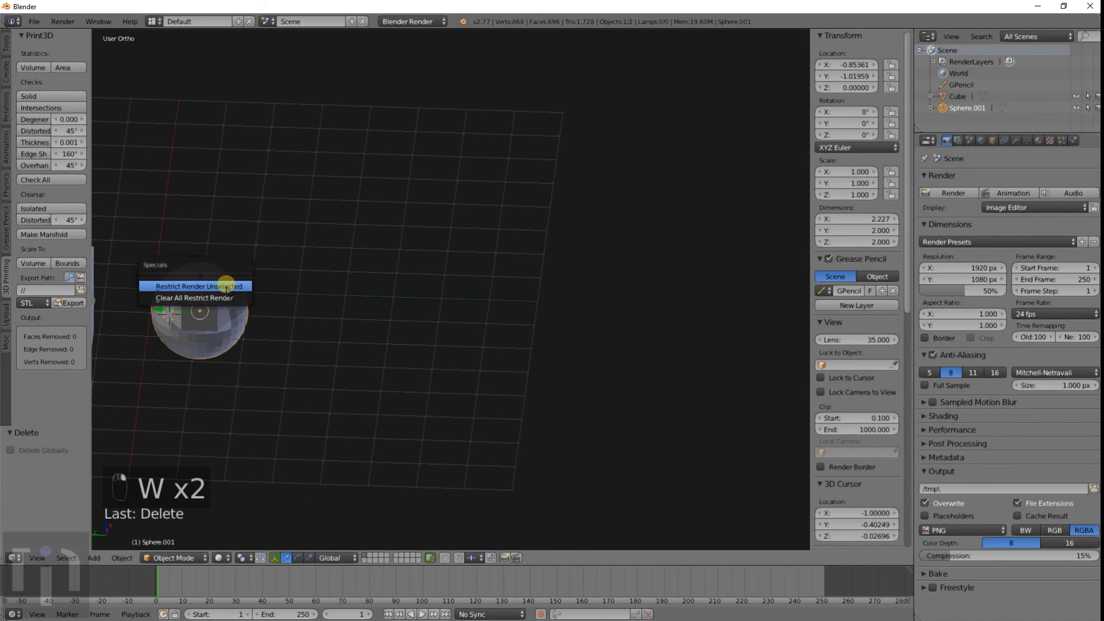
{"action": "middle_click_drag", "start_coordinate": [250, 299], "coordinate": [412, 263], "text": "shift"}
{"action": "key", "text": "Tab"}
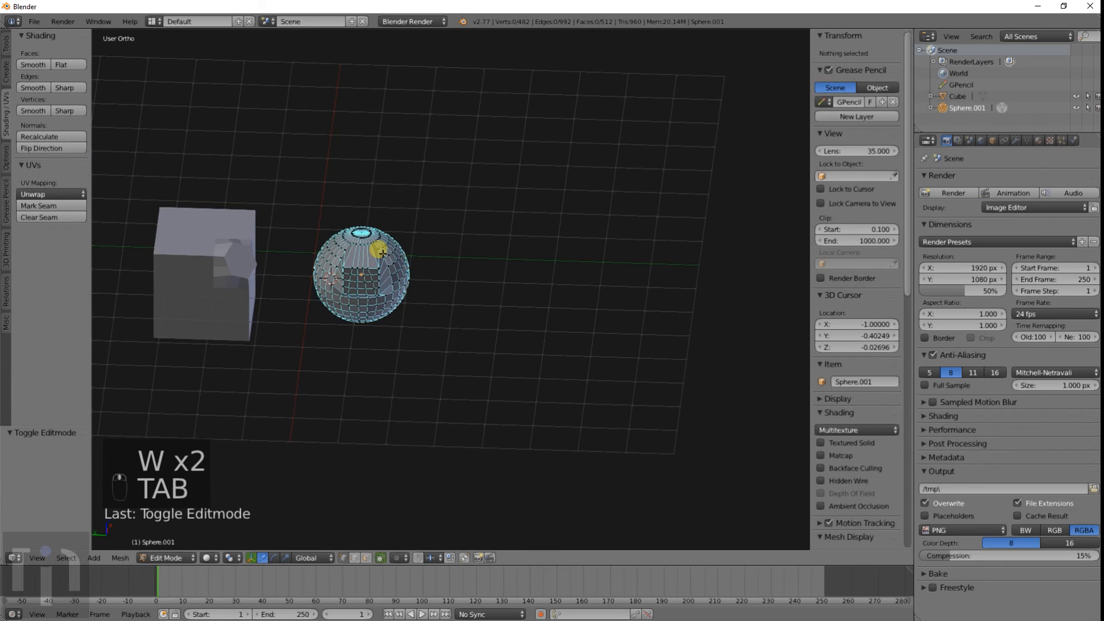
{"action": "key", "text": "a"}
{"action": "key", "text": "a"}
{"action": "key", "text": "a"}
{"action": "key", "text": "a"}
{"action": "key", "text": "a"}
{"action": "key", "text": "w"}
{"action": "mouse_move", "coordinate": [379, 251]}
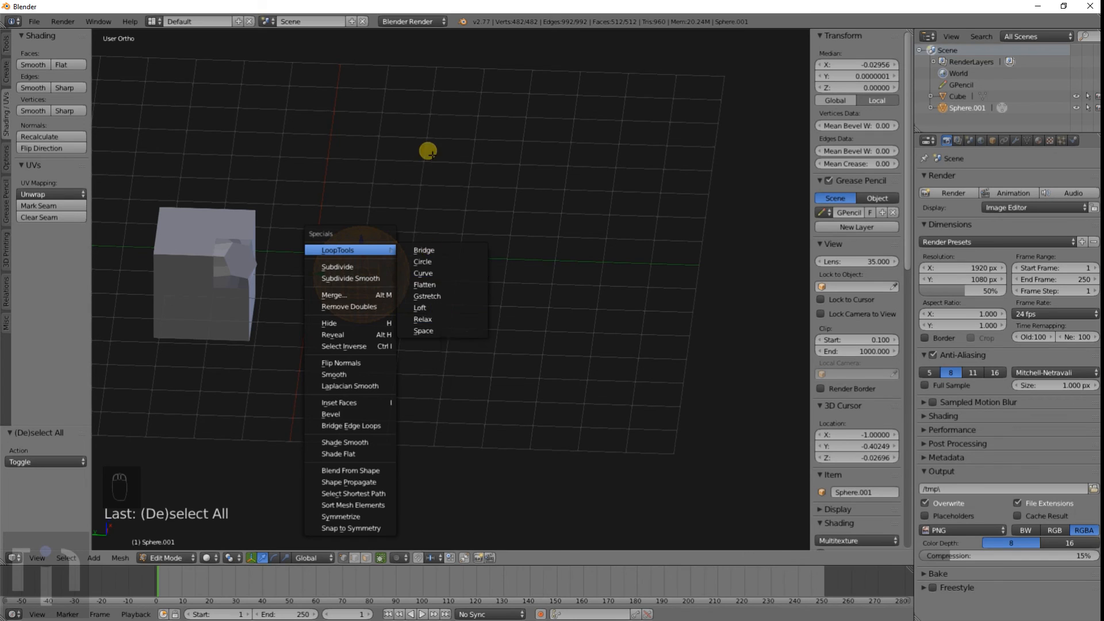
Return to object mode and examine the cube and the sphere from several angles
{"action": "key", "text": "Tab"}
{"action": "scroll", "coordinate": [425, 249], "scroll_direction": "up", "scroll_amount": 5}
{"action": "middle_click_drag", "start_coordinate": [430, 250], "coordinate": [390, 260]}
{"action": "scroll", "coordinate": [458, 239], "scroll_direction": "down", "scroll_amount": 4}
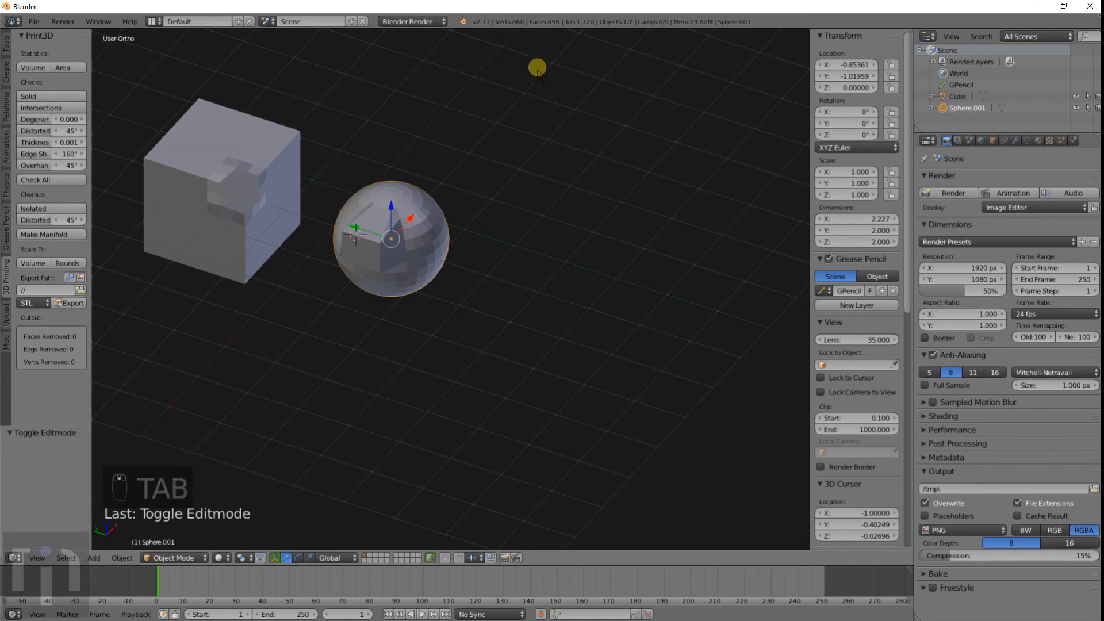
{"action": "middle_click_drag", "start_coordinate": [537, 69], "coordinate": [556, 175]}
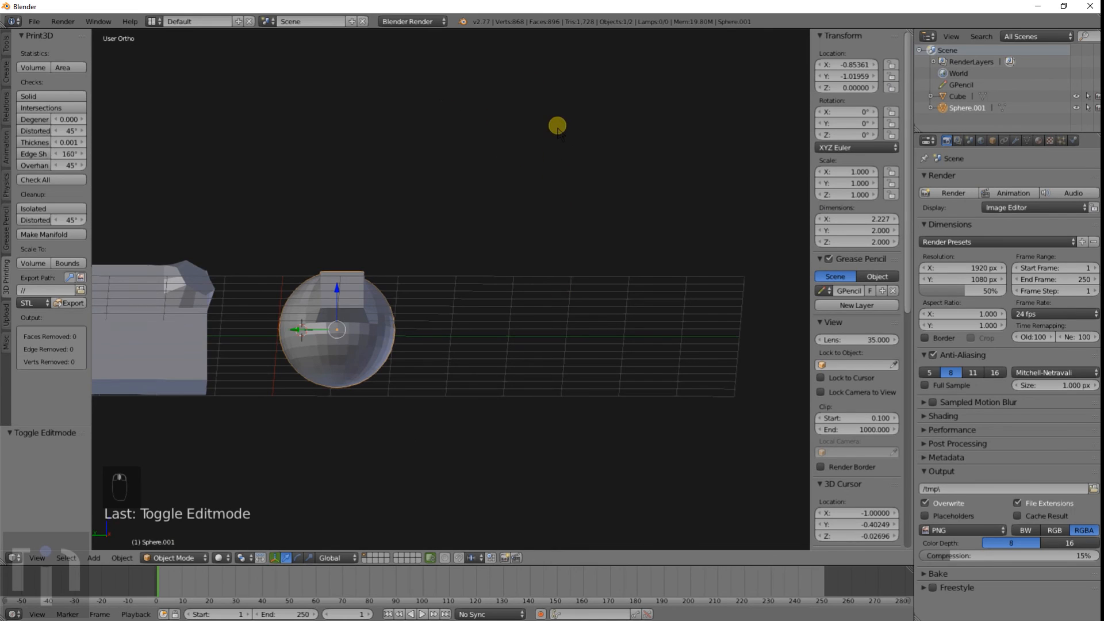
{"action": "middle_click_drag", "start_coordinate": [557, 126], "coordinate": [546, 170]}
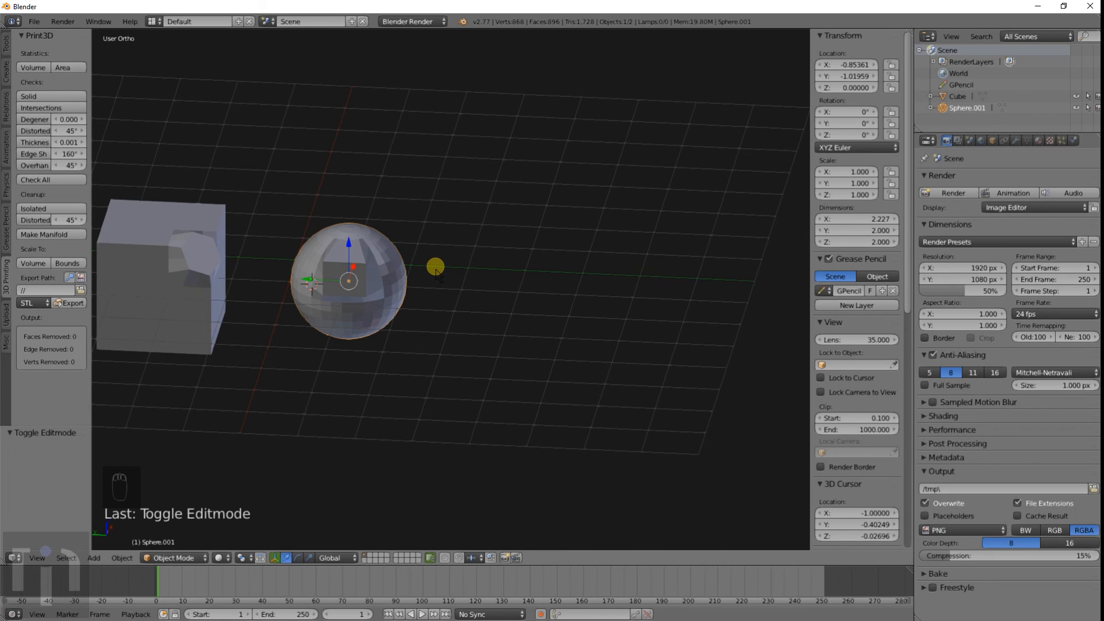
{"action": "scroll", "coordinate": [435, 268], "scroll_direction": "down", "scroll_amount": 4}
{"action": "scroll", "coordinate": [518, 281], "scroll_direction": "up", "scroll_amount": 5}
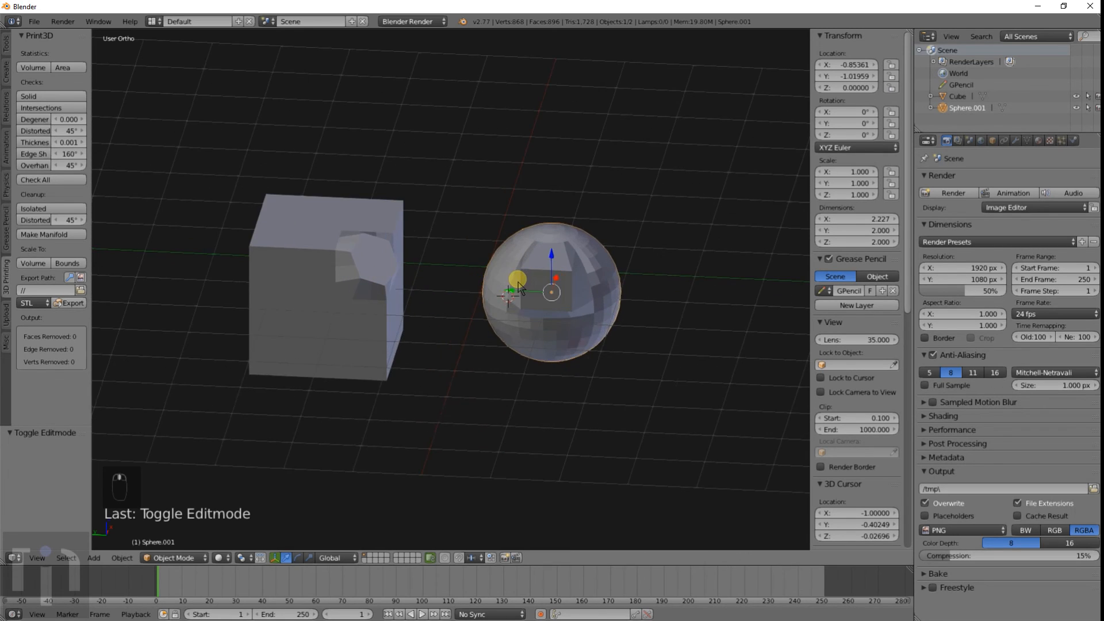